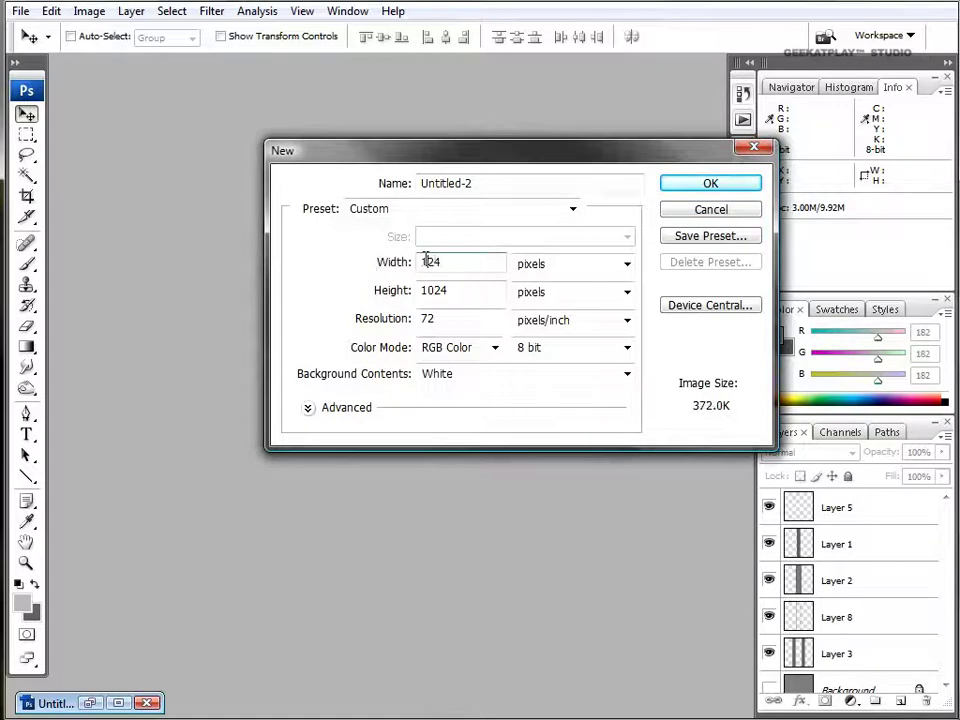
# Create a white 1024 × 1024 pixel RGB document at 72 pixels/inch and enlarge its window around the canvas.
pyautogui.write('0')
pyautogui.click(726, 184)
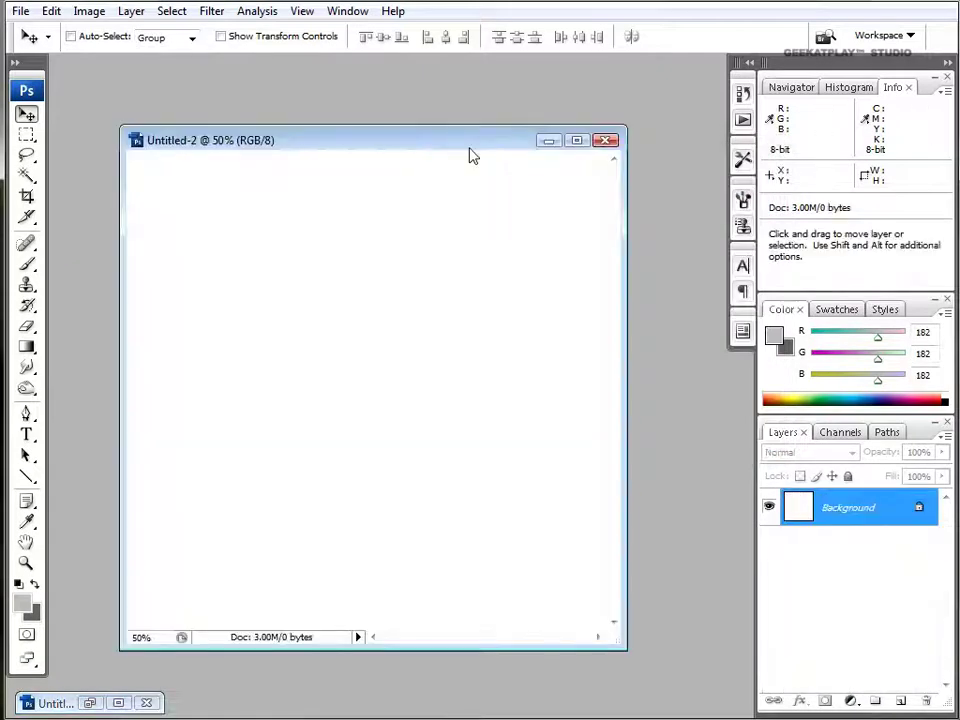
pyautogui.moveTo(482, 151); pyautogui.dragTo(470, 108)
pyautogui.moveTo(628, 606); pyautogui.dragTo(742, 684)
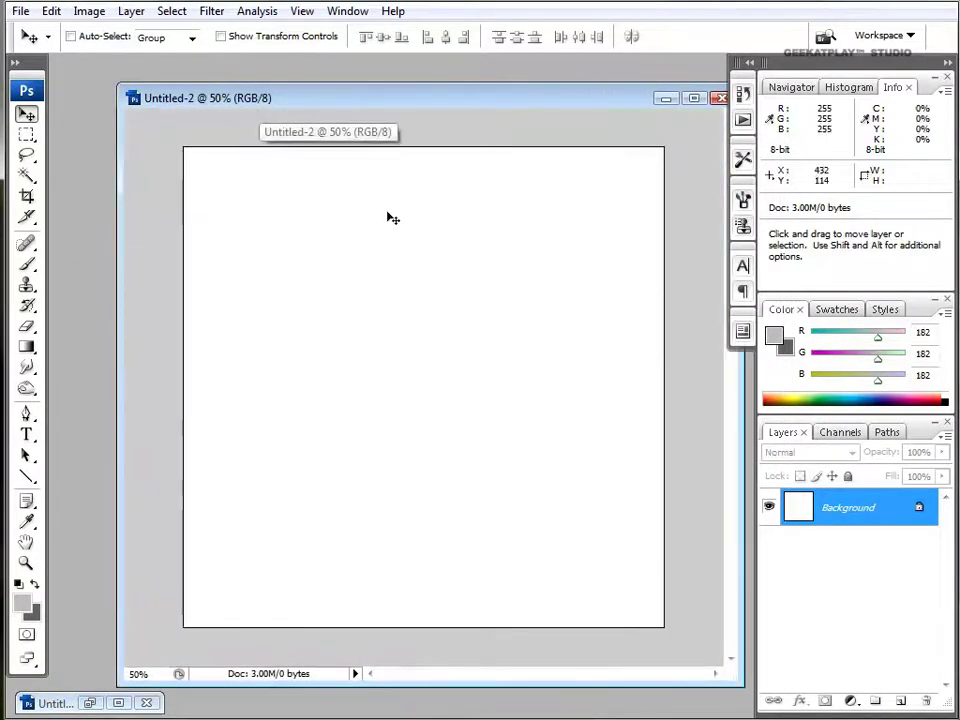
# Add a new layer and select a full-height vertical strip about 68 pixels wide near the canvas center.
pyautogui.click(900, 704)
pyautogui.click(26, 134)
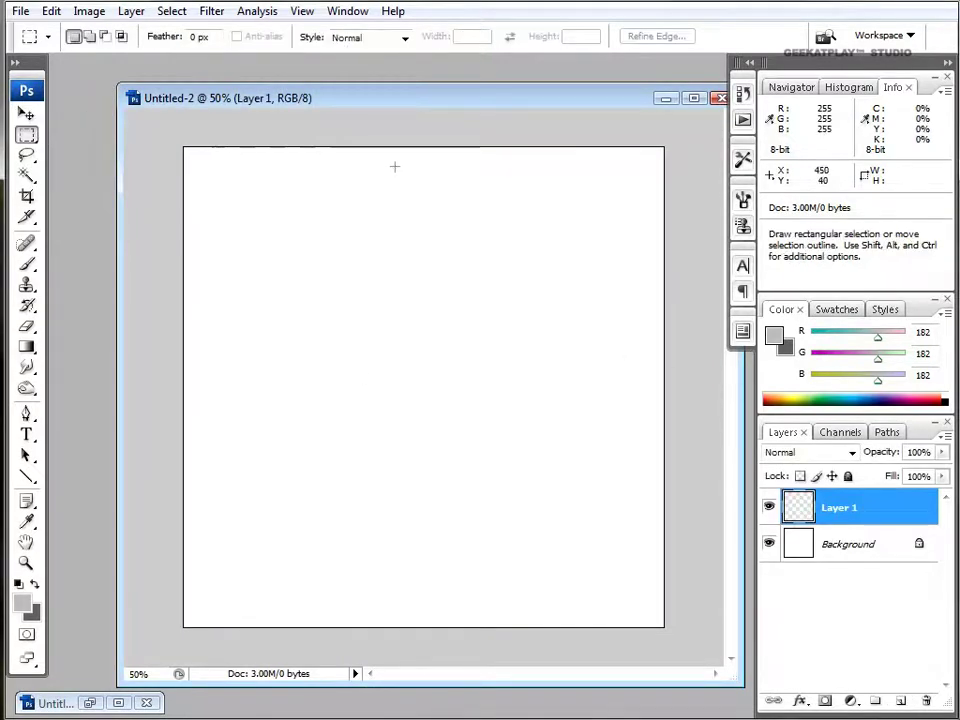
pyautogui.moveTo(395, 140); pyautogui.dragTo(426, 677)
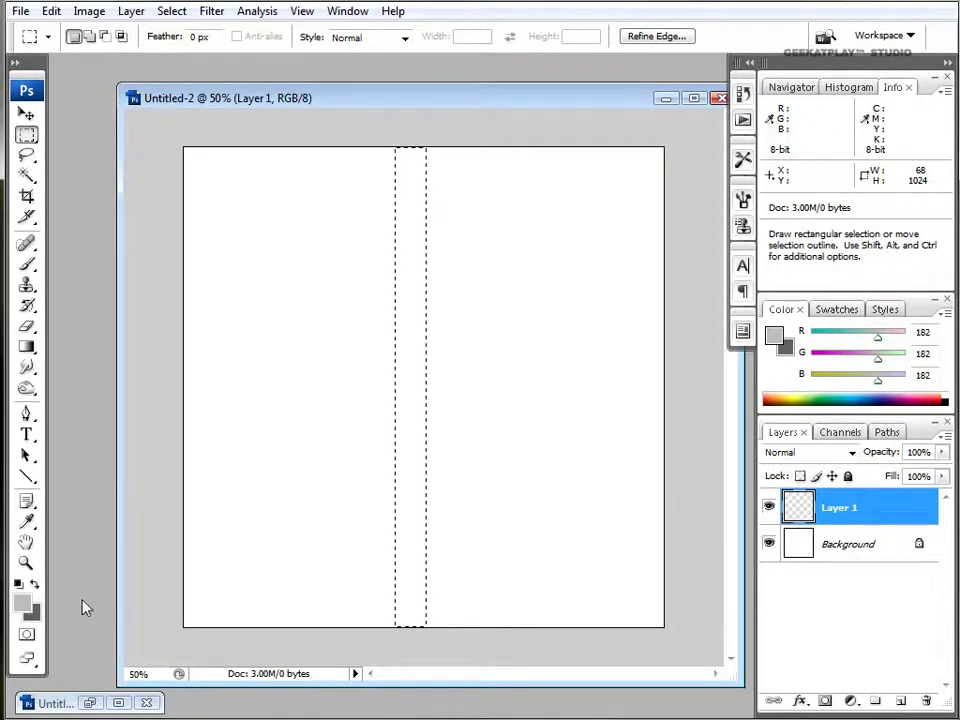
# Fill the selected strip on Layer 1 with medium gray, RGB 113, 113, 113.
pyautogui.click(22, 603)
pyautogui.moveTo(490, 237)
pyautogui.mouseDown()
pyautogui.moveTo(298, 315)
pyautogui.moveTo(268, 315)
pyautogui.mouseUp()
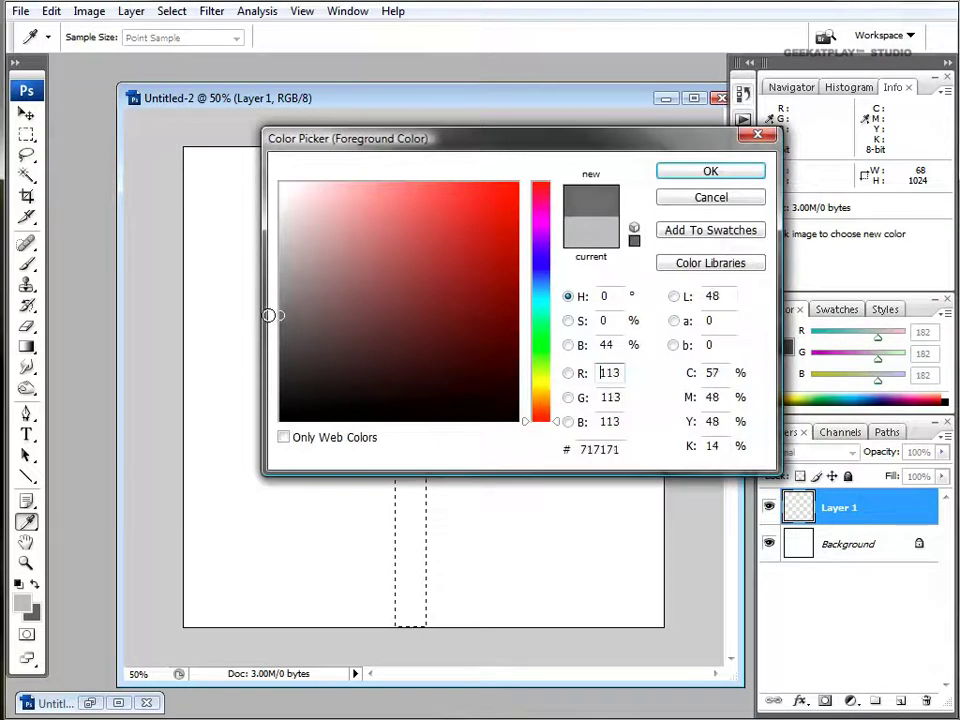
pyautogui.click(678, 175)
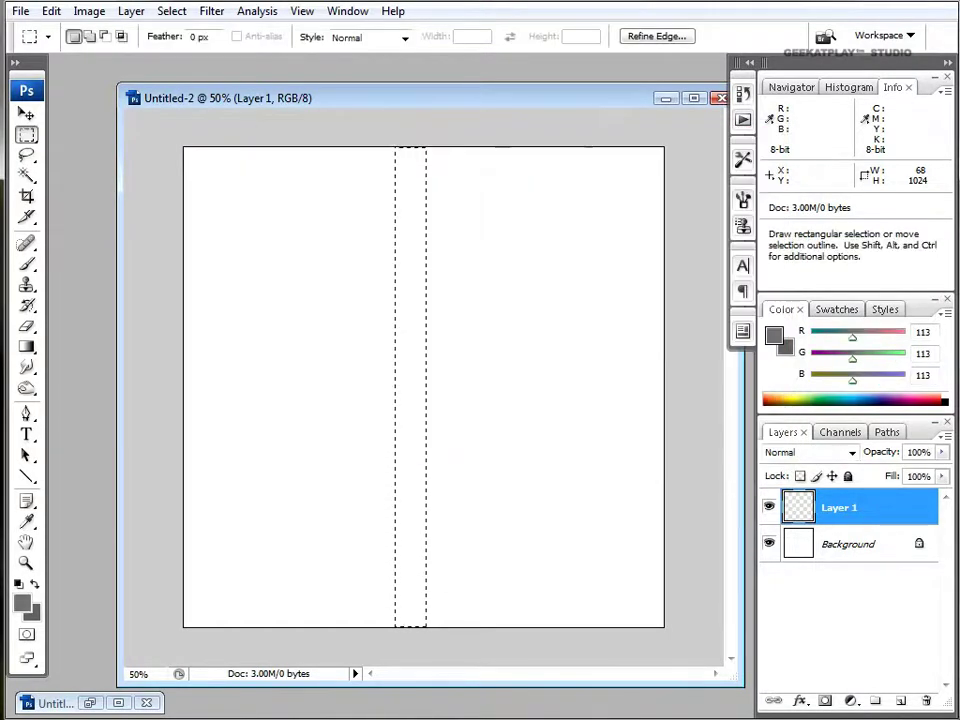
pyautogui.moveTo(26, 346)
pyautogui.mouseDown()
pyautogui.moveTo(34, 358)
pyautogui.moveTo(108, 362)
pyautogui.mouseUp()
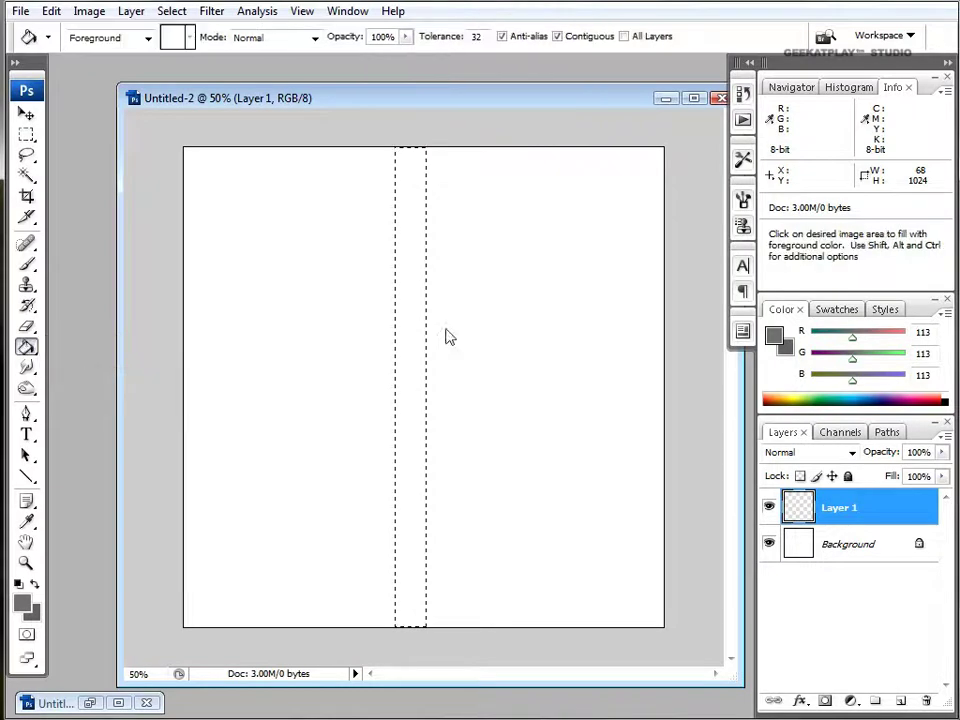
pyautogui.click(402, 312)
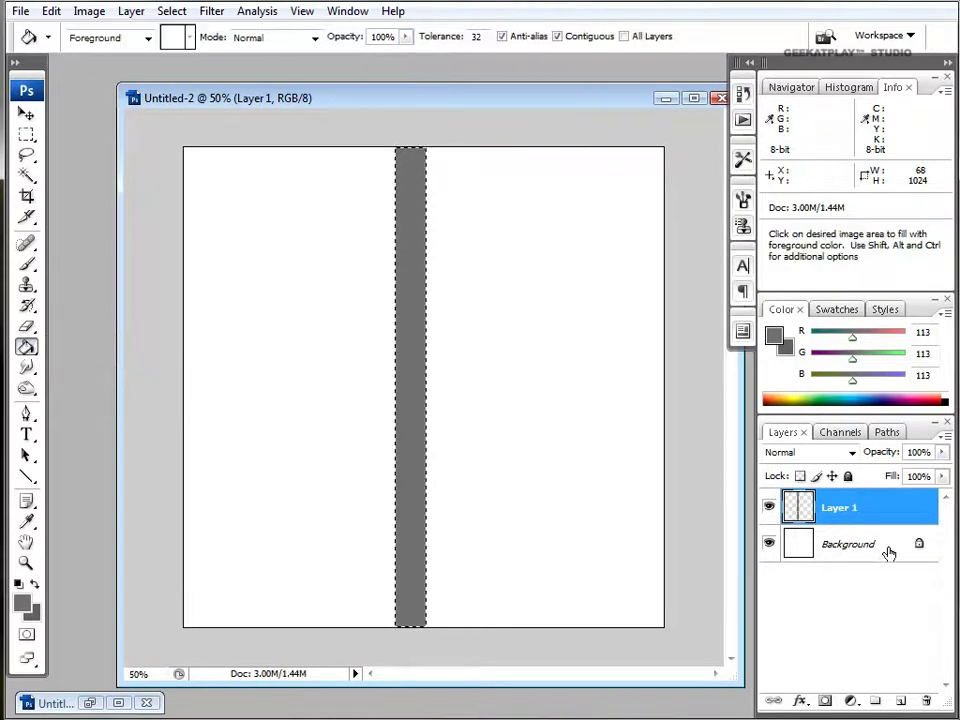
# Clear the selection and fill the Background layer with dark gray, RGB 61, 61, 61.
pyautogui.click(885, 546)
pyautogui.click(22, 603)
pyautogui.moveTo(416, 341)
pyautogui.mouseDown()
pyautogui.moveTo(257, 346)
pyautogui.moveTo(242, 362)
pyautogui.mouseUp()
pyautogui.click(690, 174)
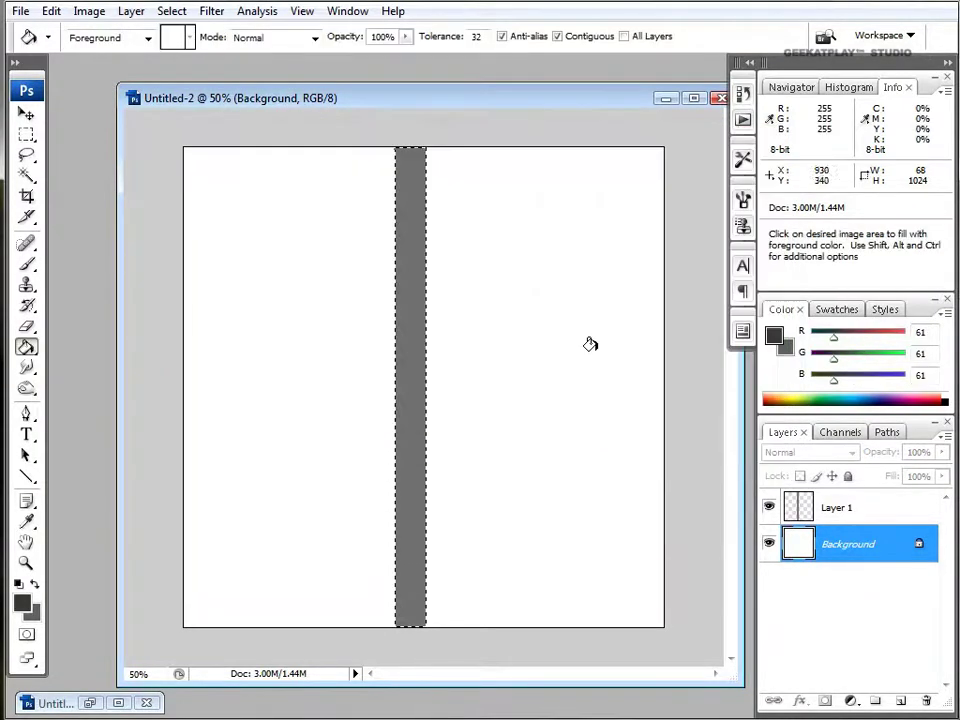
pyautogui.click(26, 134)
pyautogui.click(141, 133)
pyautogui.click(26, 347)
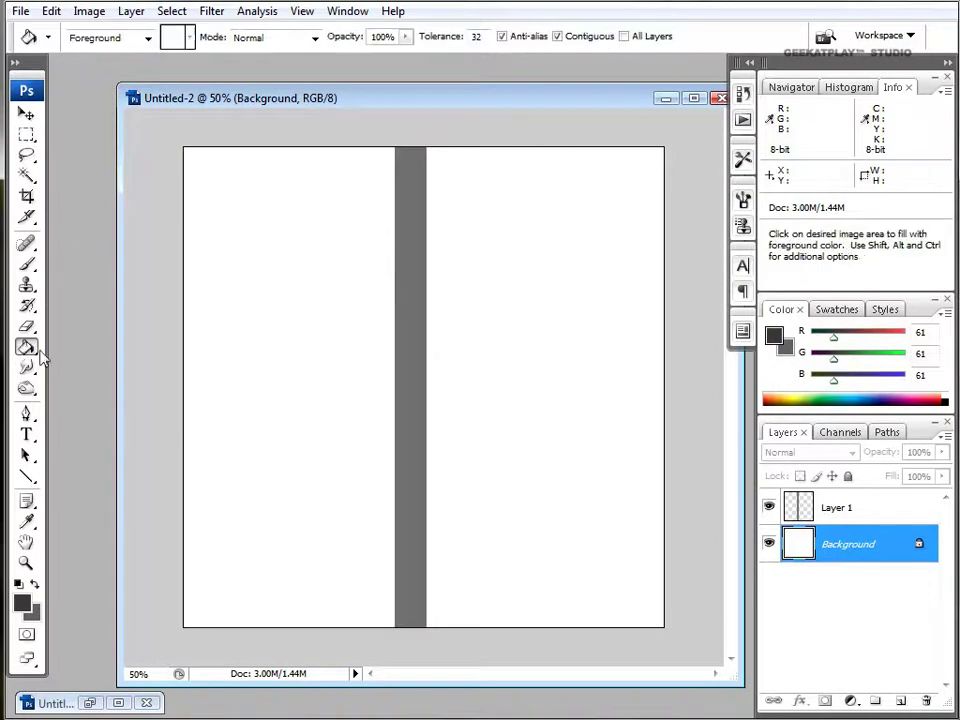
pyautogui.click(298, 347)
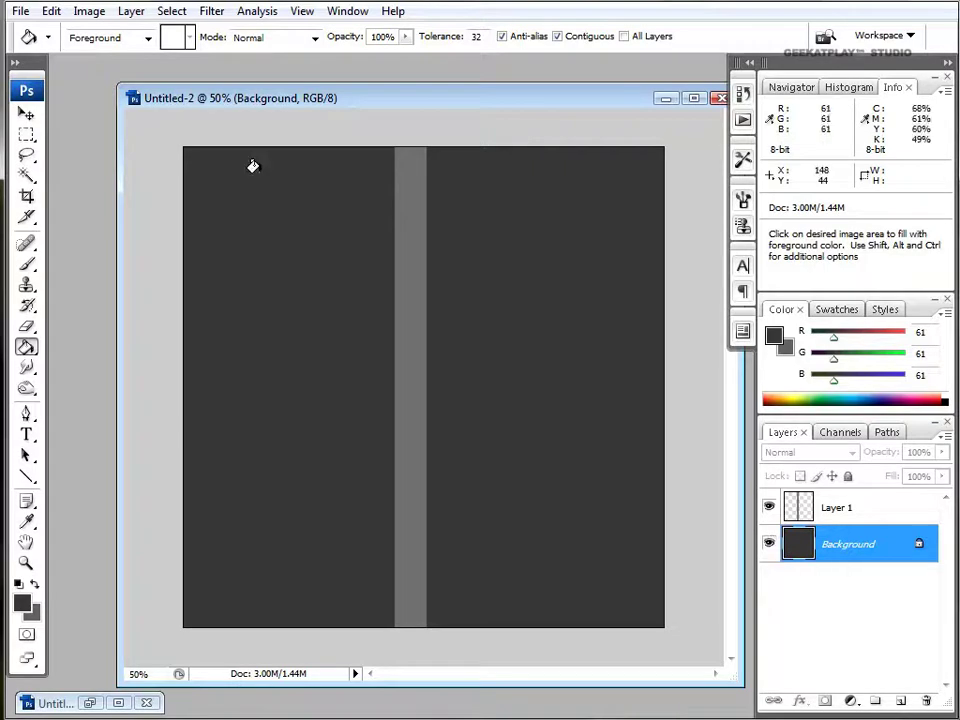
# Switch to the web browser to examine the road photo's surface and markings, then return to the Photoshop document.
pyautogui.click(26, 564)
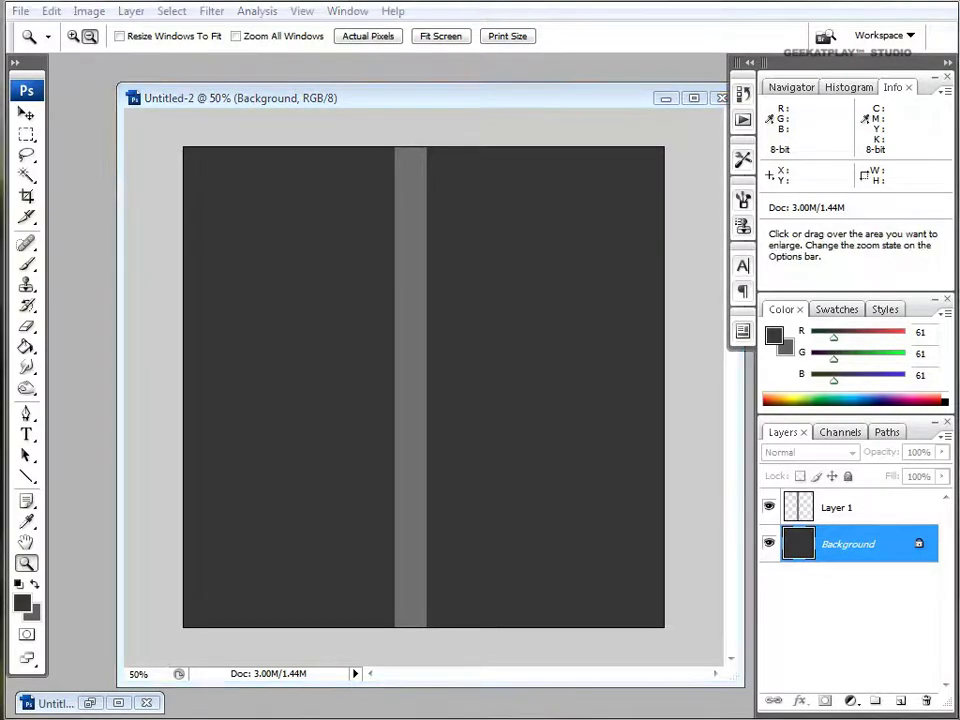
pyautogui.moveTo(959, 2); pyautogui.dragTo(461, 2)
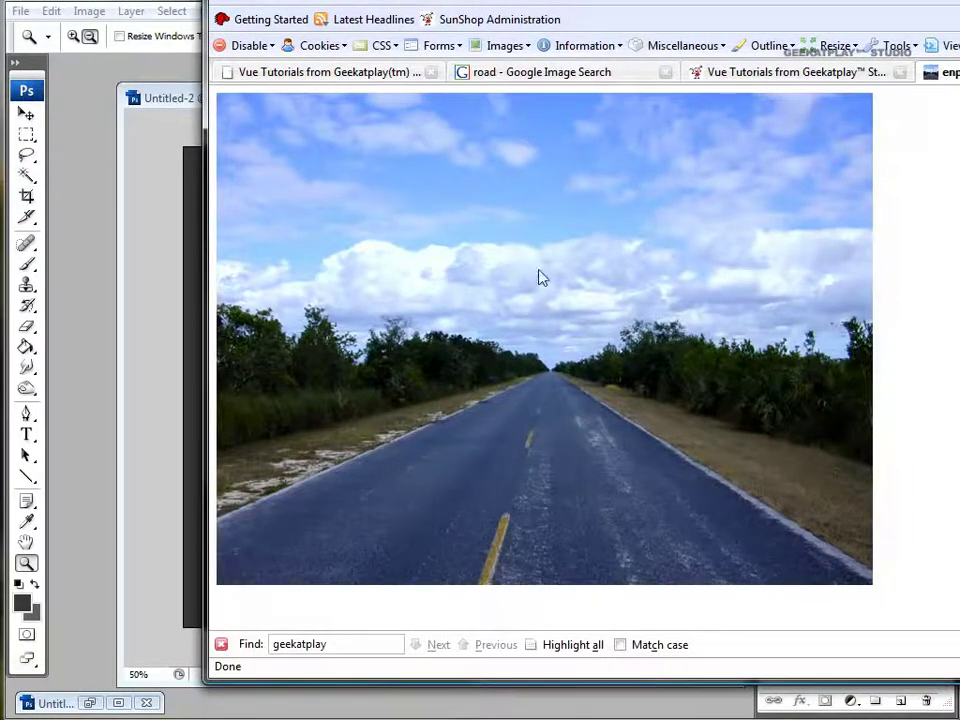
pyautogui.press('Escape')
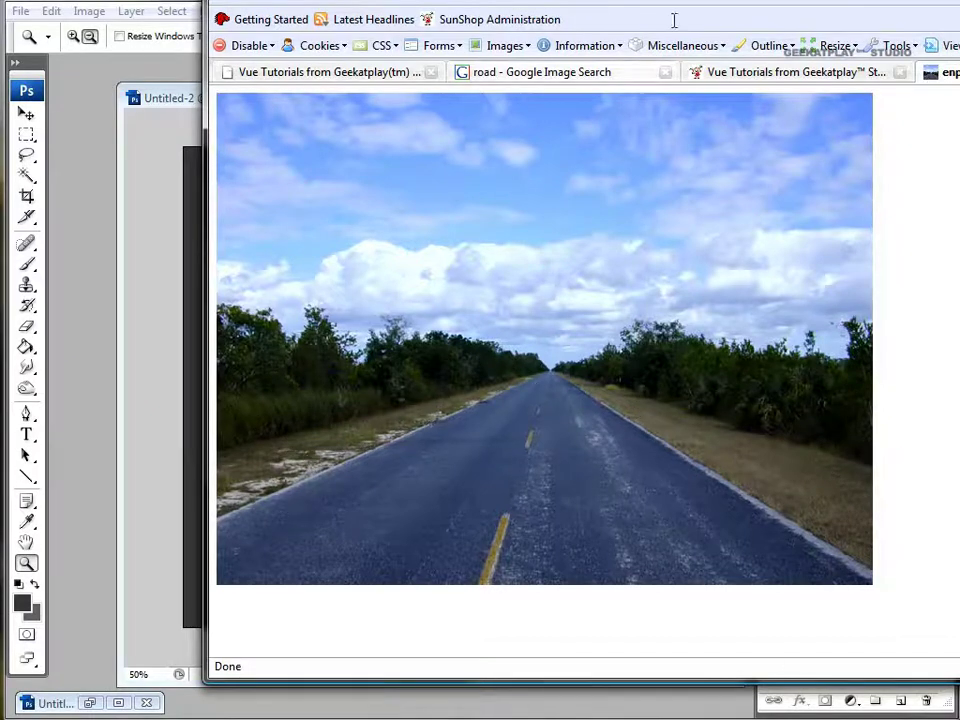
pyautogui.hotkey('alt', 'Tab')
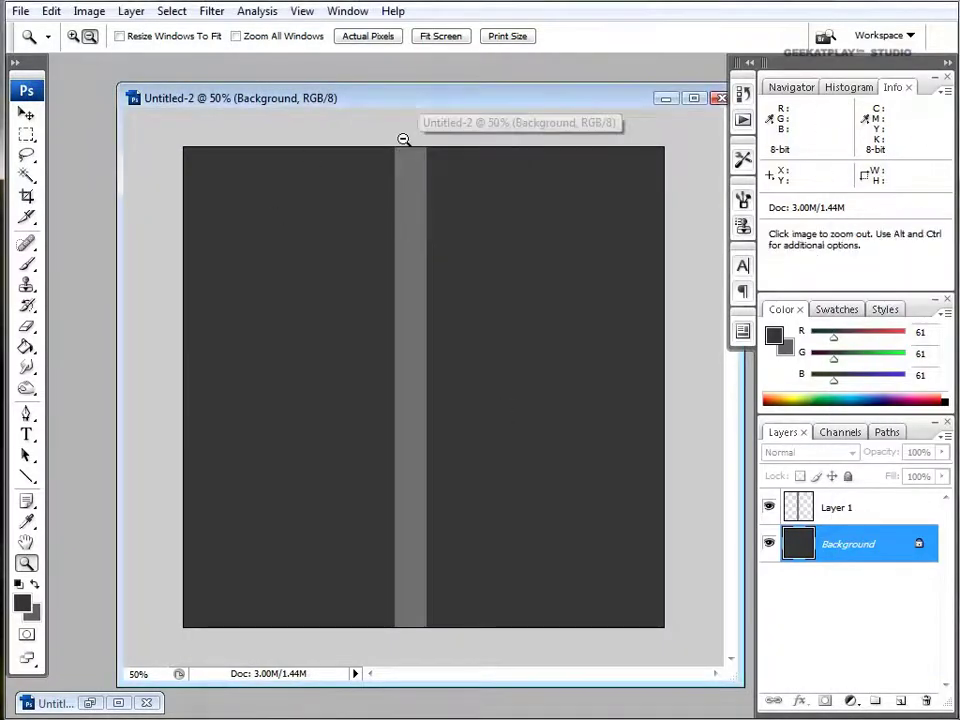
# Add a new layer above Layer 1 and select a full-height line about 8 pixels wide in the strip's left part.
pyautogui.click(28, 136)
pyautogui.click(900, 703)
pyautogui.moveTo(876, 548); pyautogui.dragTo(881, 497)
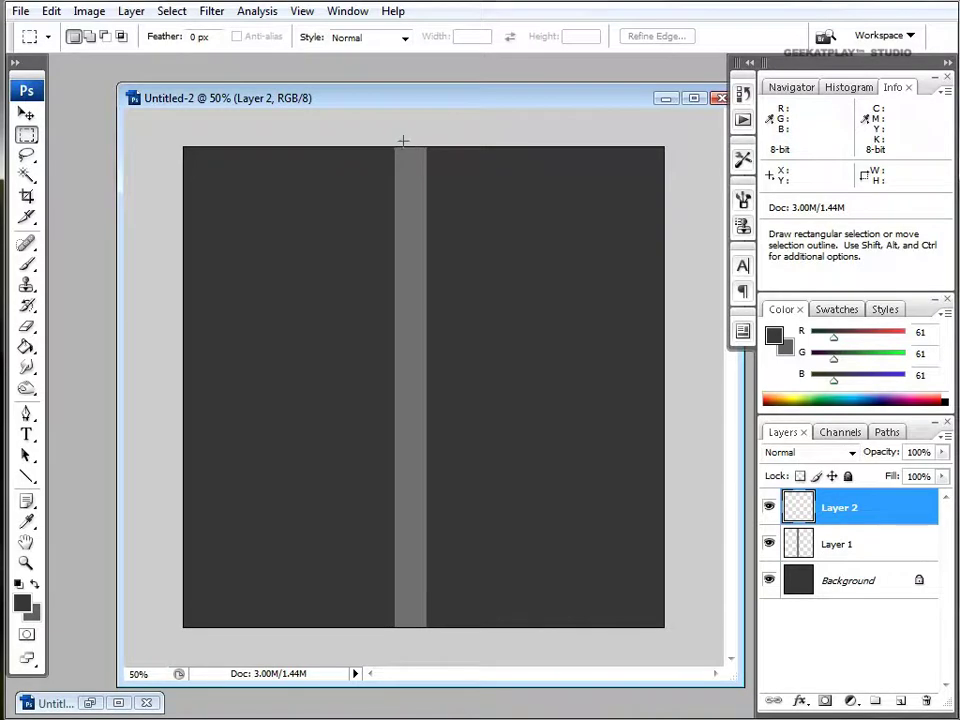
pyautogui.moveTo(402, 141); pyautogui.dragTo(406, 703)
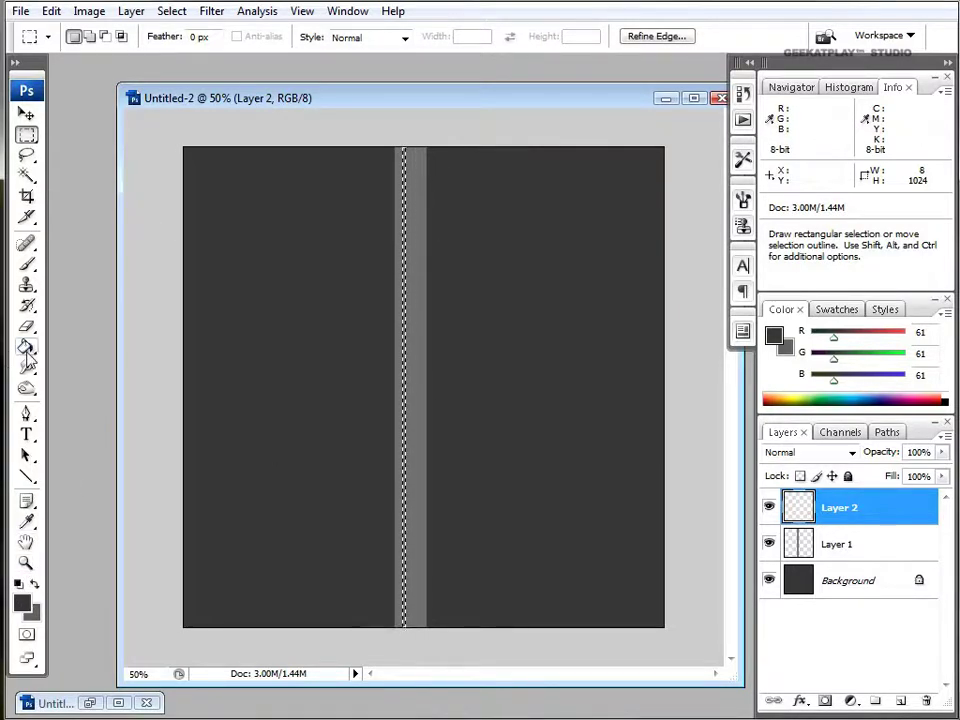
# Fill the thin line selection on Layer 2 with gray RGB 101, 101, 101 and deselect it.
pyautogui.click(21, 601)
pyautogui.click(428, 545)
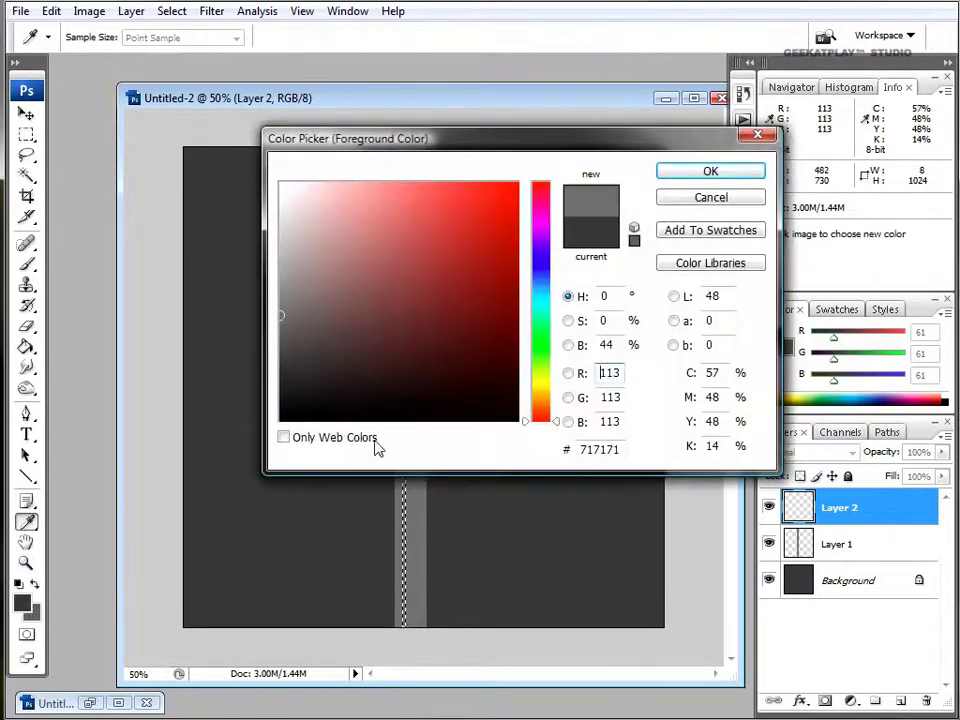
pyautogui.moveTo(282, 317); pyautogui.dragTo(272, 326)
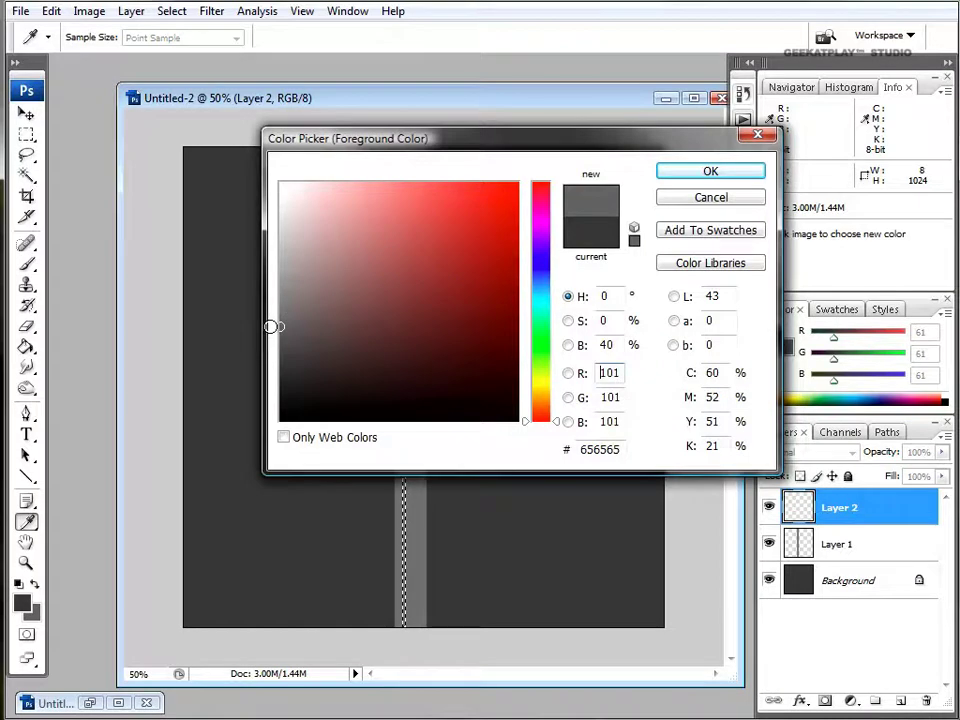
pyautogui.click(697, 171)
pyautogui.press('m')
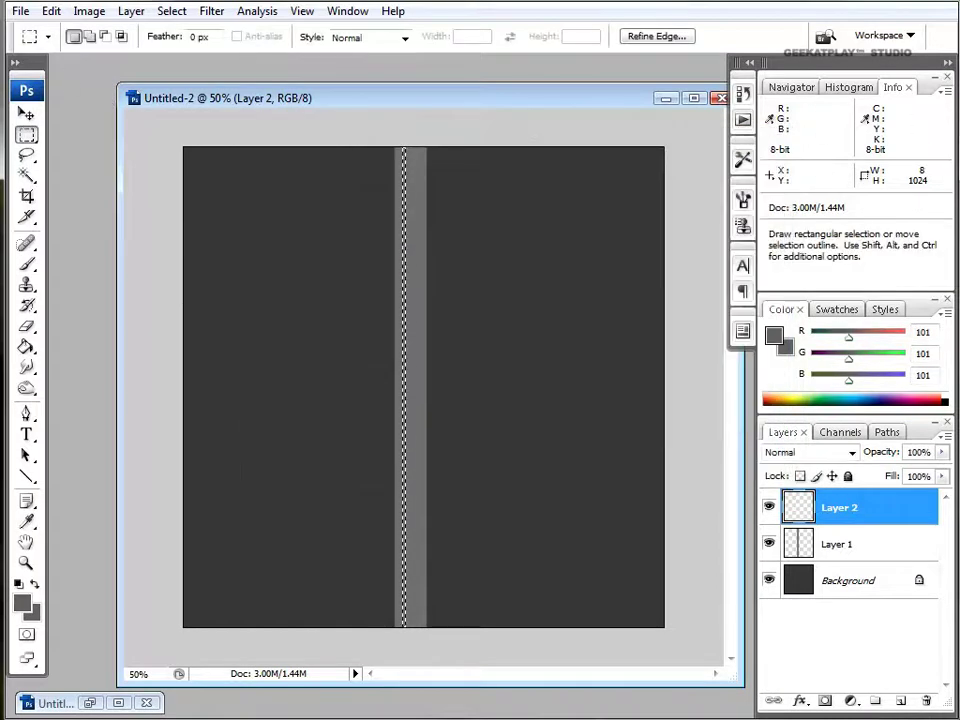
pyautogui.click(55, 12)
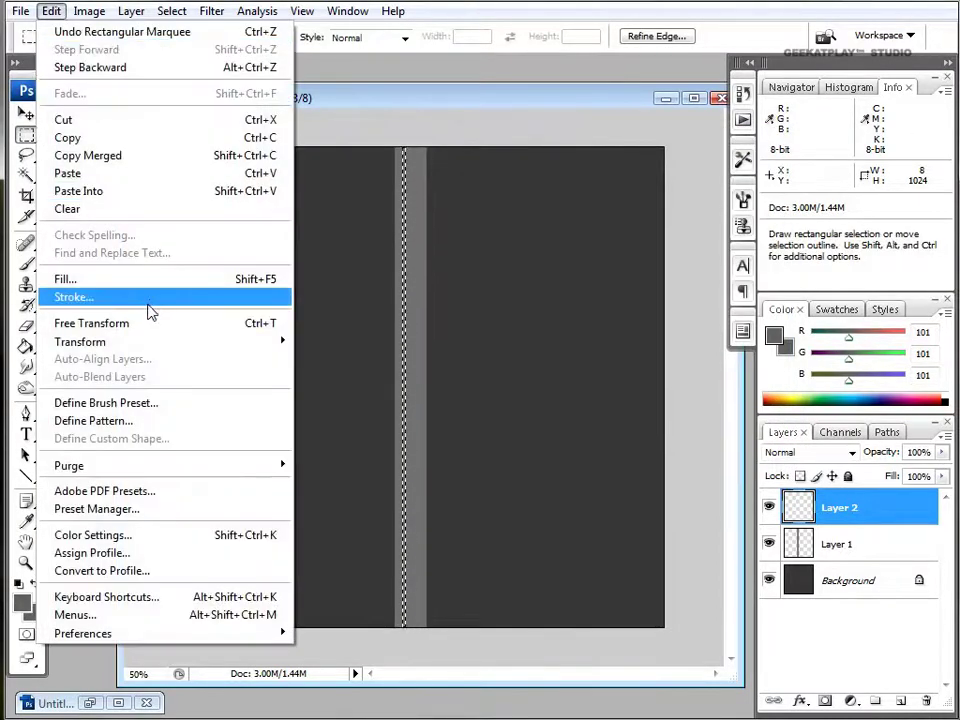
pyautogui.click(148, 280)
pyautogui.click(628, 214)
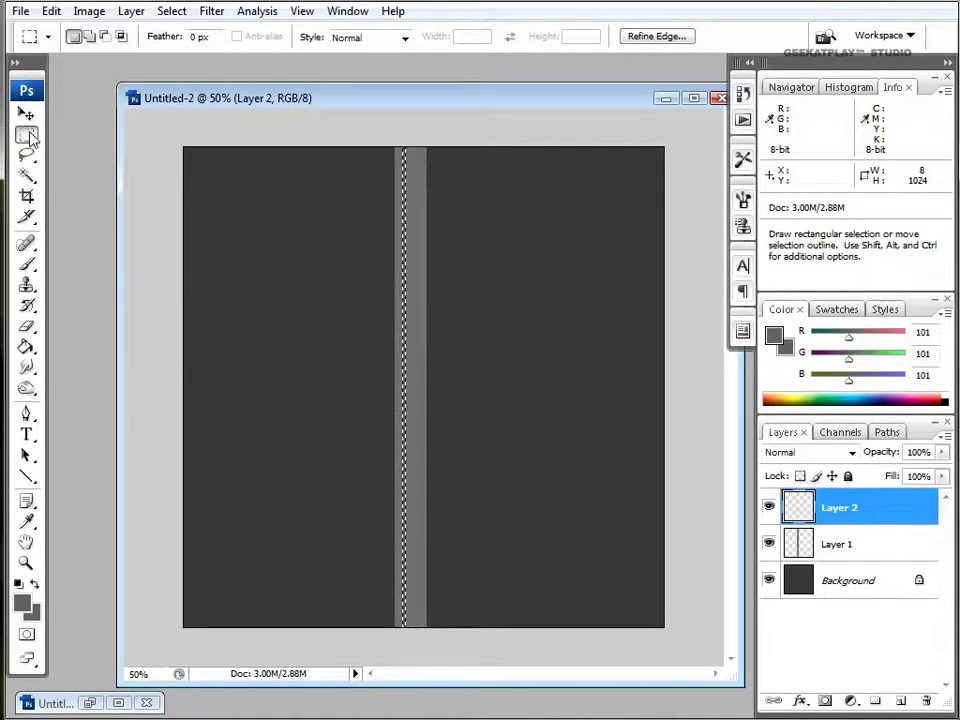
pyautogui.hotkey('ctrl', 'd')
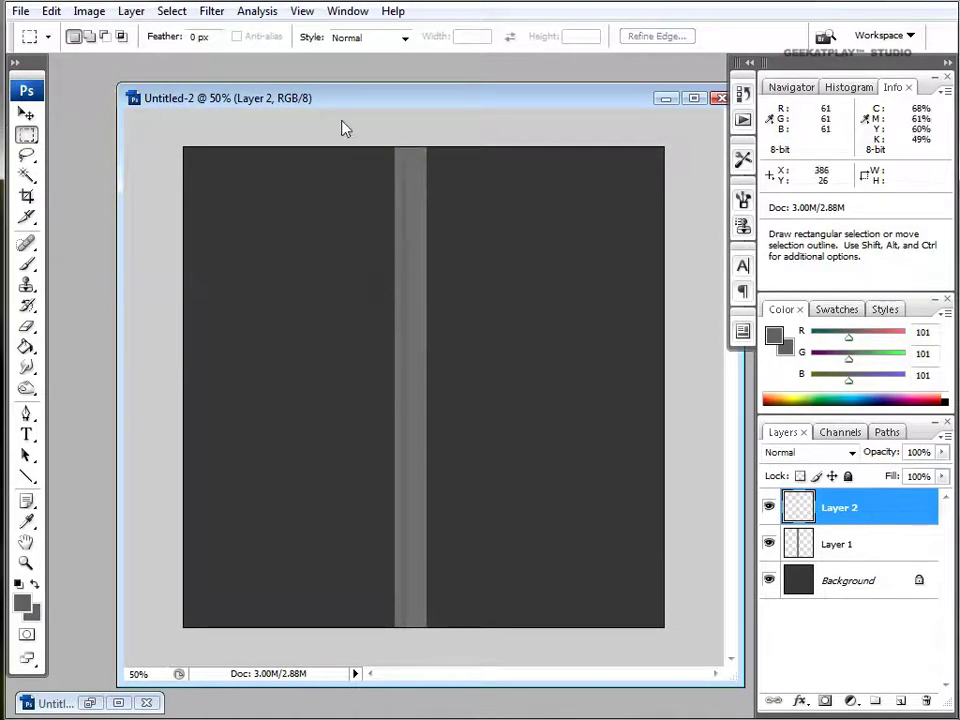
# Apply a Gaussian Blur with a 2.0 pixel radius to the thin line on Layer 2.
pyautogui.click(208, 11)
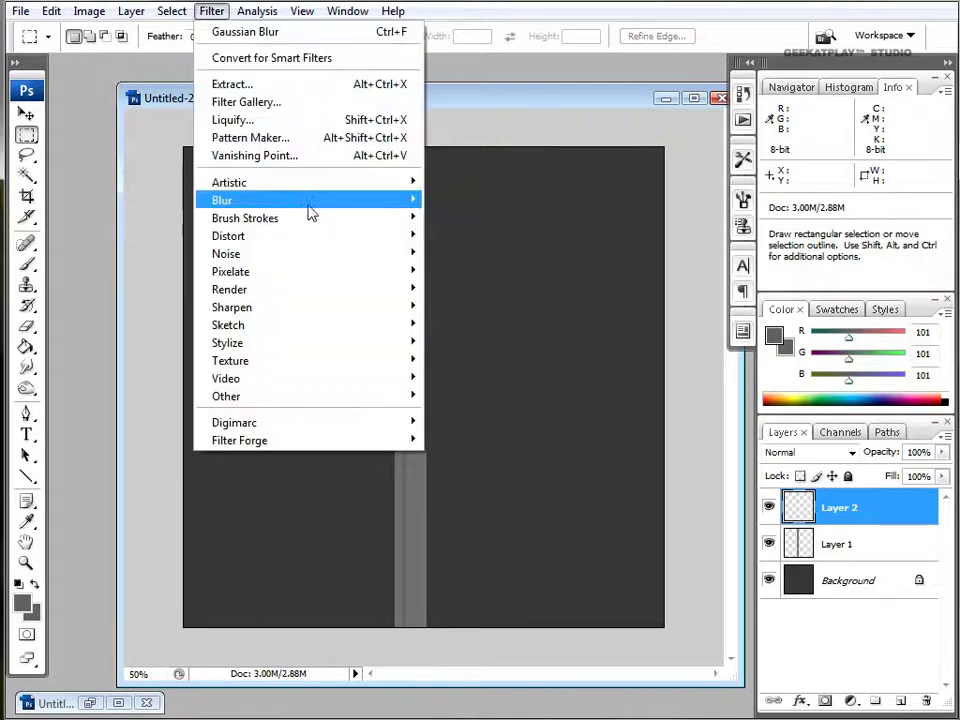
pyautogui.moveTo(306, 205)
pyautogui.click(506, 271)
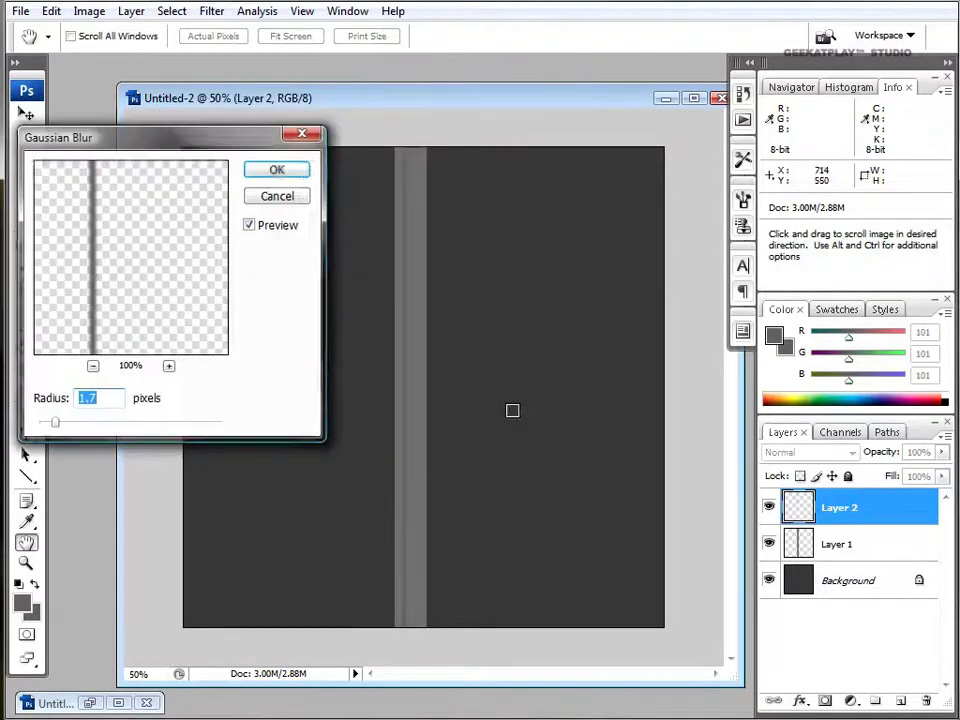
pyautogui.moveTo(54, 425); pyautogui.dragTo(58, 428)
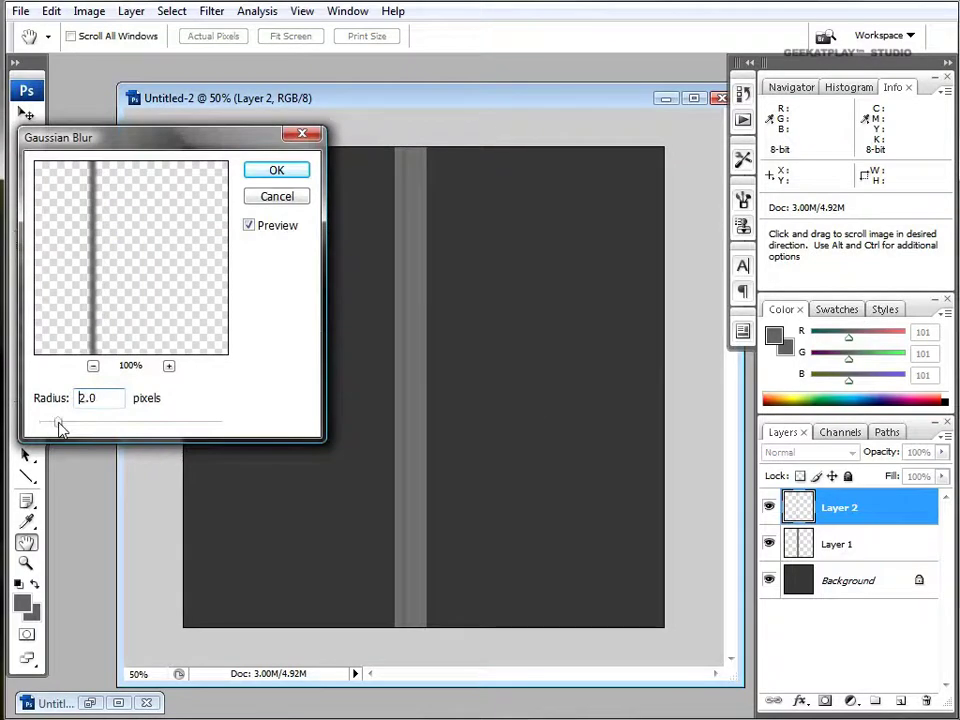
pyautogui.click(276, 170)
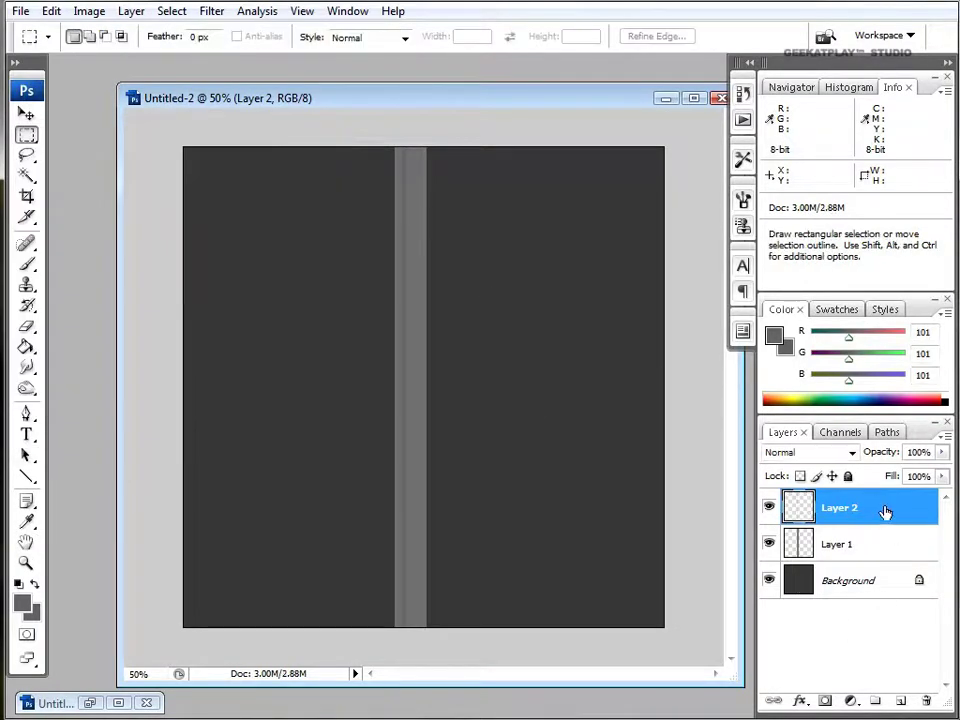
# Duplicate Layer 2 to form a second blurred line in the strip's right part and merge the two line layers.
pyautogui.rightClick(885, 512)
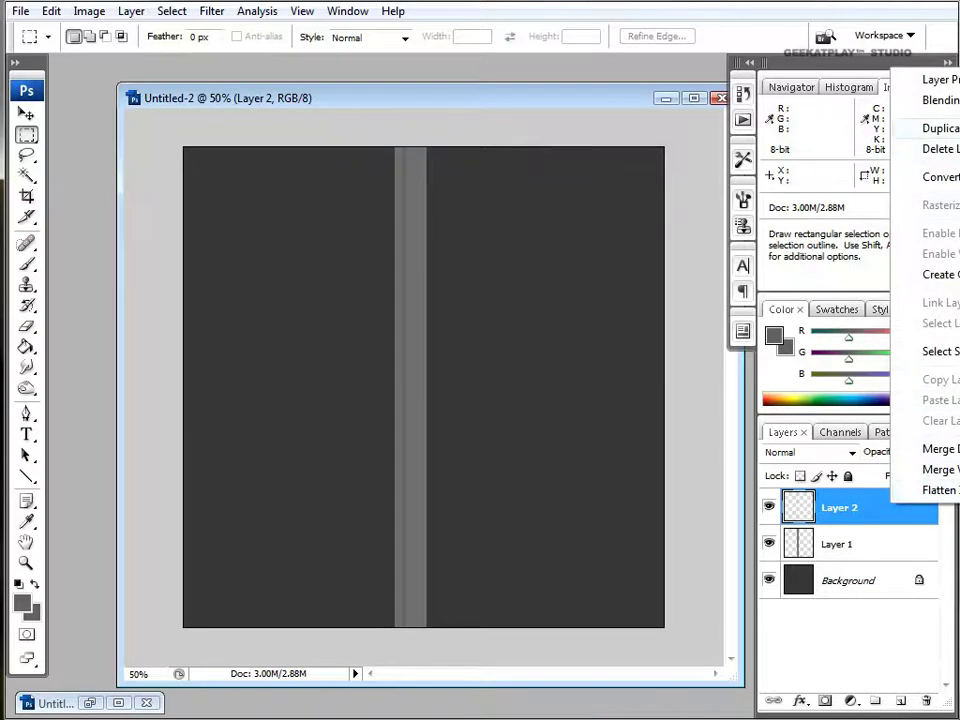
pyautogui.click(940, 128)
pyautogui.click(681, 227)
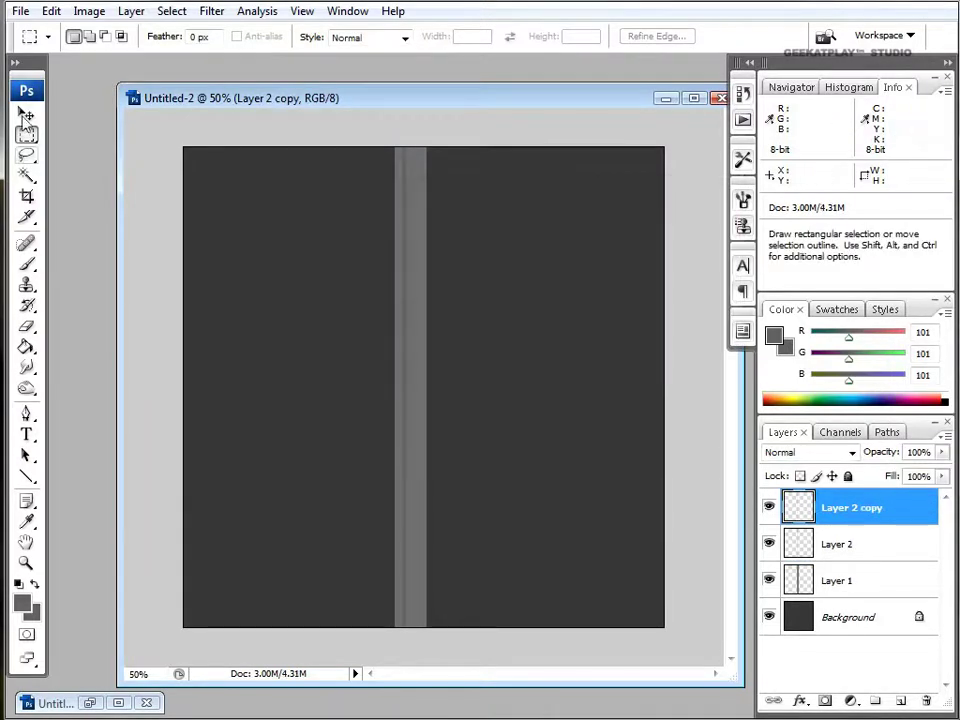
pyautogui.click(26, 113)
pyautogui.moveTo(409, 401); pyautogui.dragTo(422, 401)
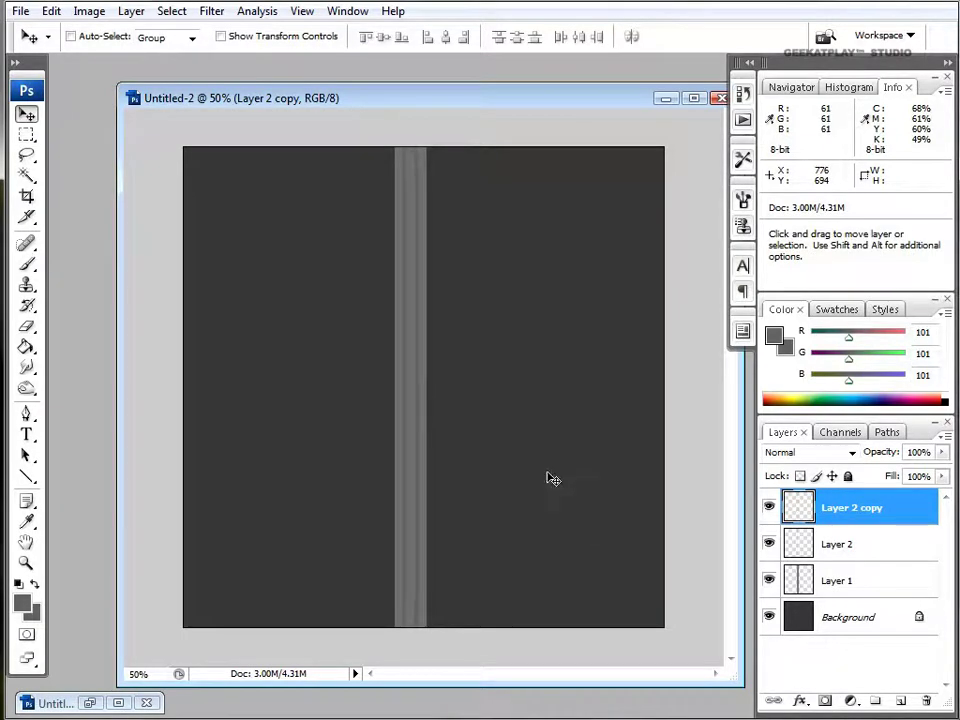
pyautogui.keyDown('shift'); pyautogui.click(900, 544); pyautogui.keyUp('shift')
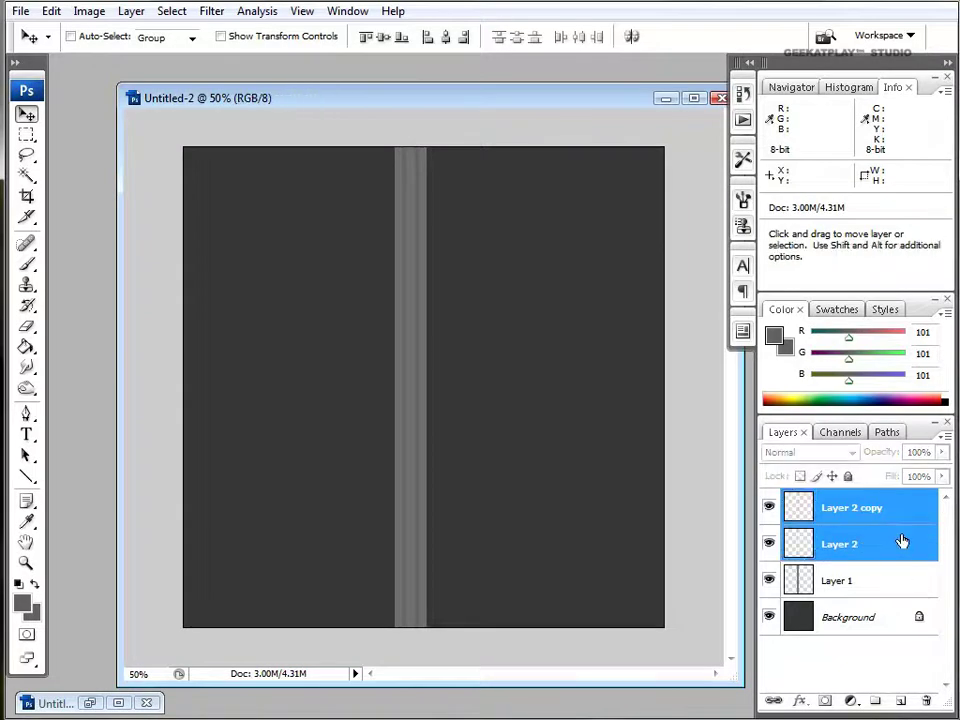
pyautogui.hotkey('ctrl', 'e')
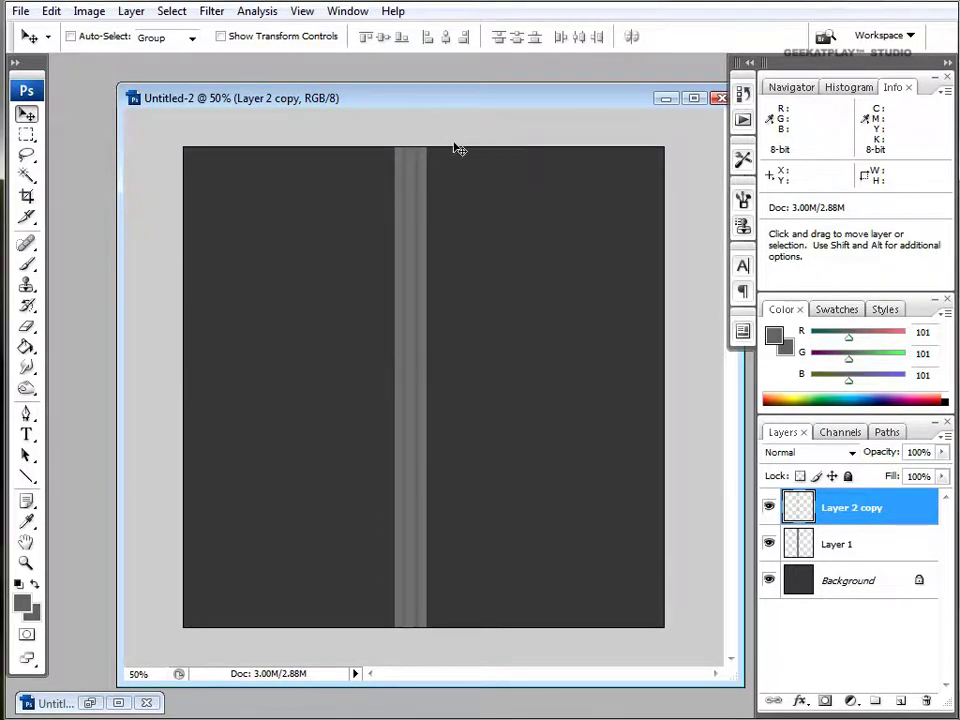
# Add a new layer directly above the Background and select the full-height area right of the strip, about 508 pixels wide.
pyautogui.click(26, 134)
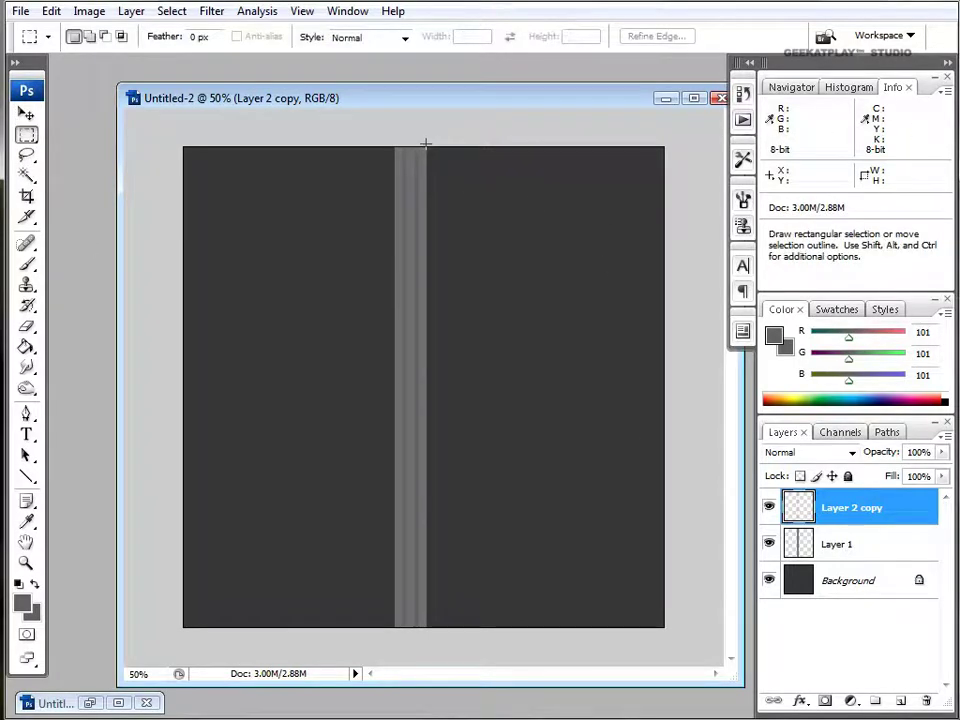
pyautogui.click(889, 578)
pyautogui.click(900, 700)
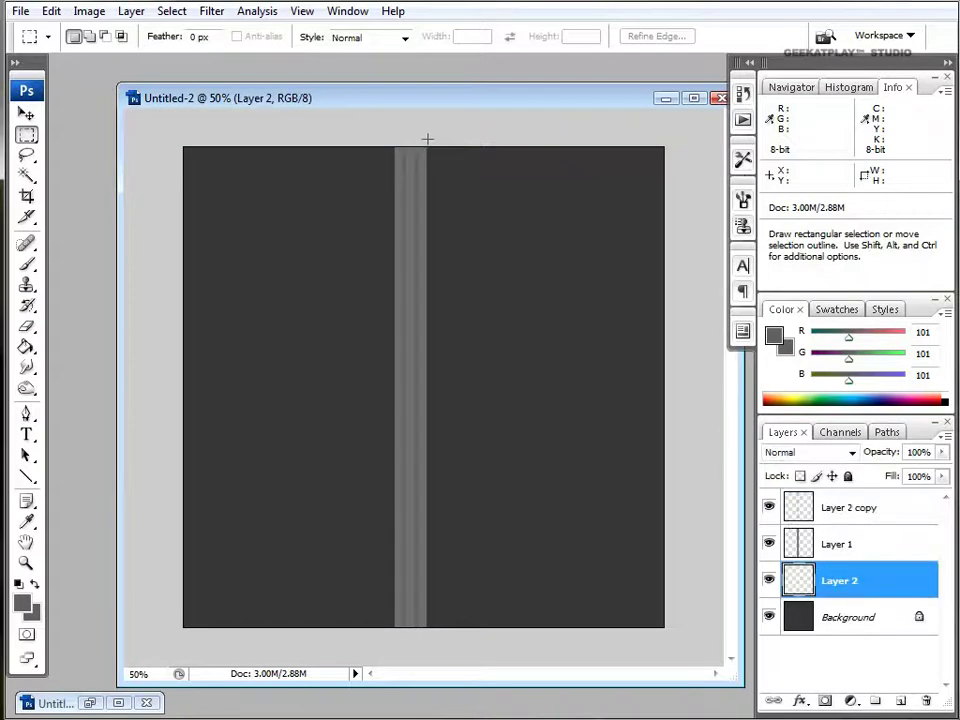
pyautogui.moveTo(425, 145); pyautogui.dragTo(680, 645)
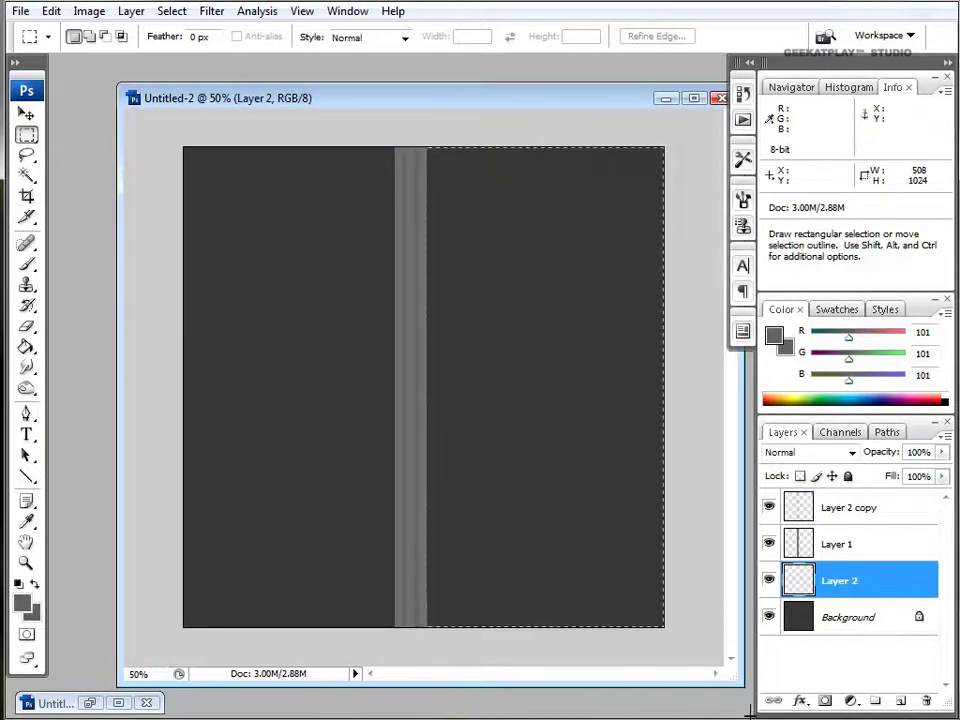
# Set the foreground to gray RGB 113, 113, 113 sampled from the strip and apply a horizontal linear gradient across the Layer 2 selection.
pyautogui.click(26, 346)
pyautogui.click(75, 346)
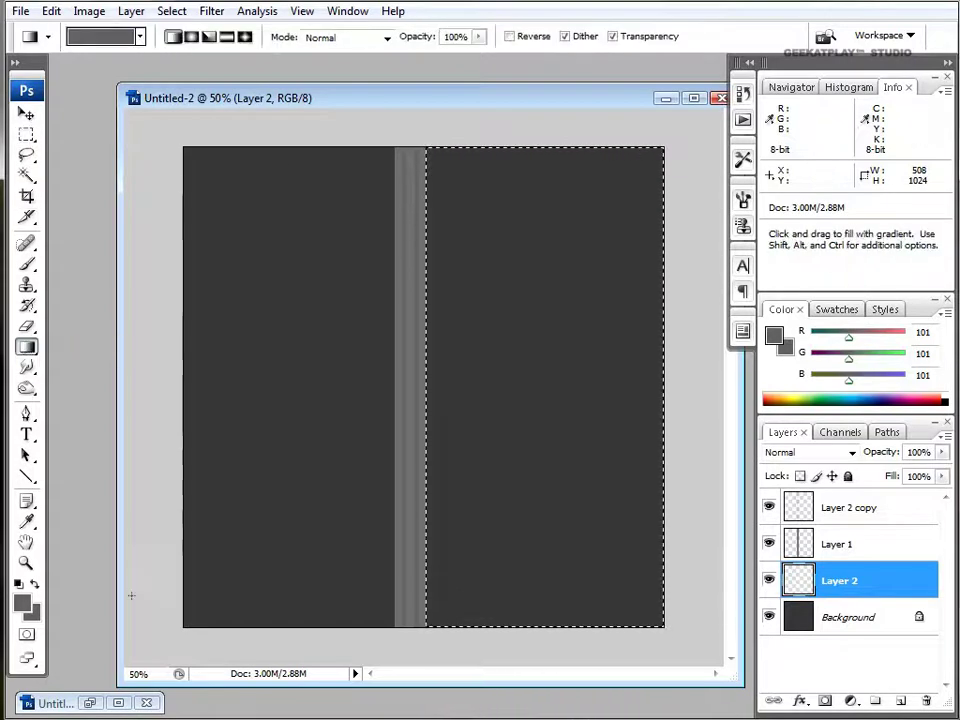
pyautogui.click(23, 608)
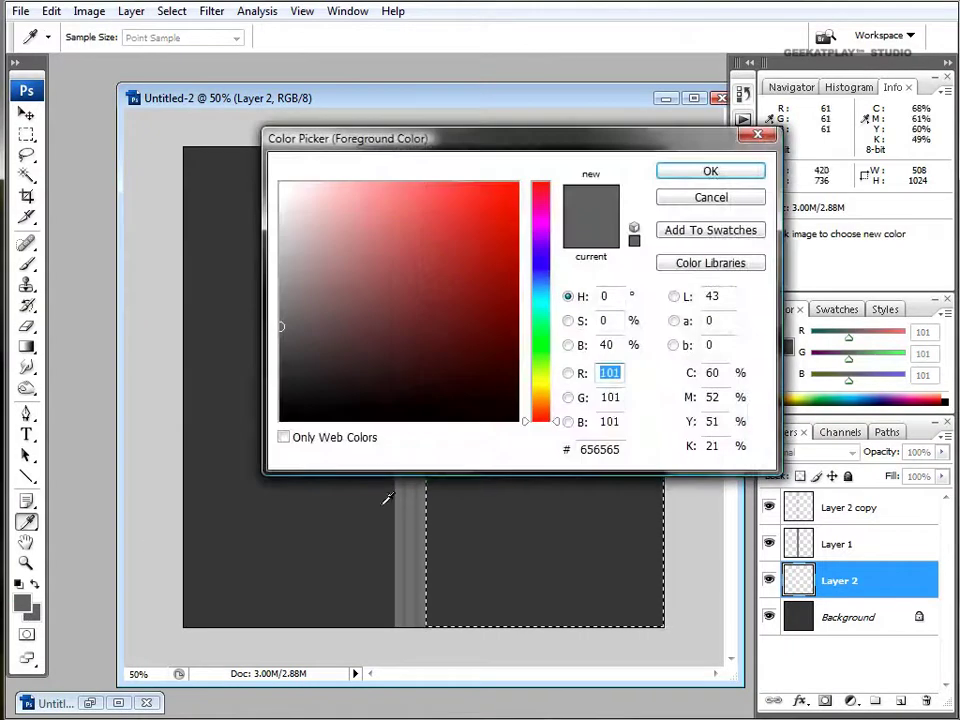
pyautogui.click(403, 507)
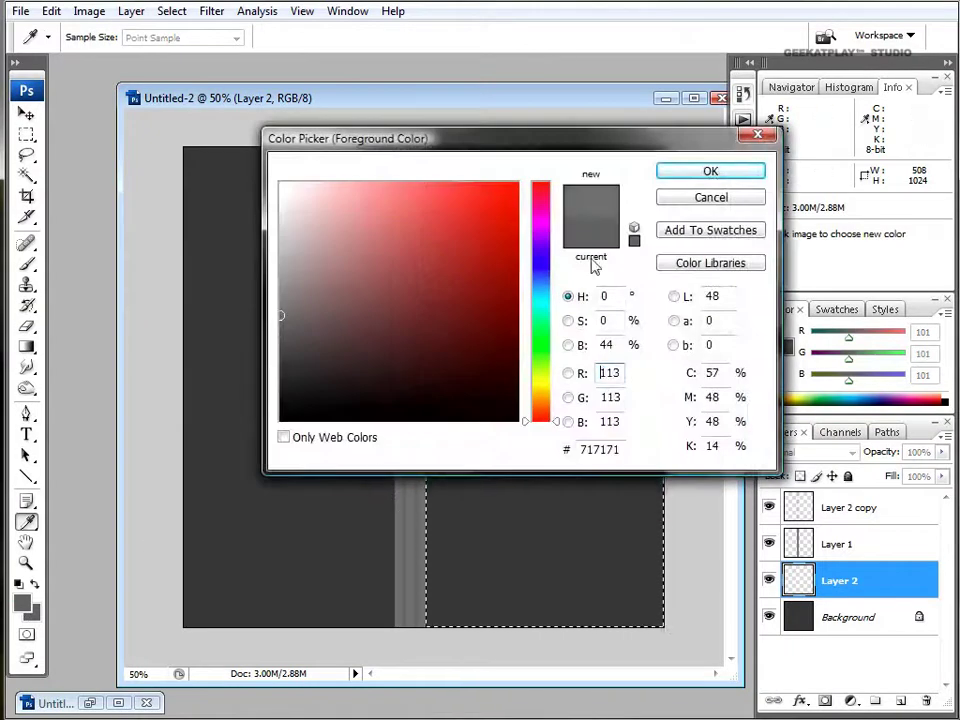
pyautogui.click(692, 177)
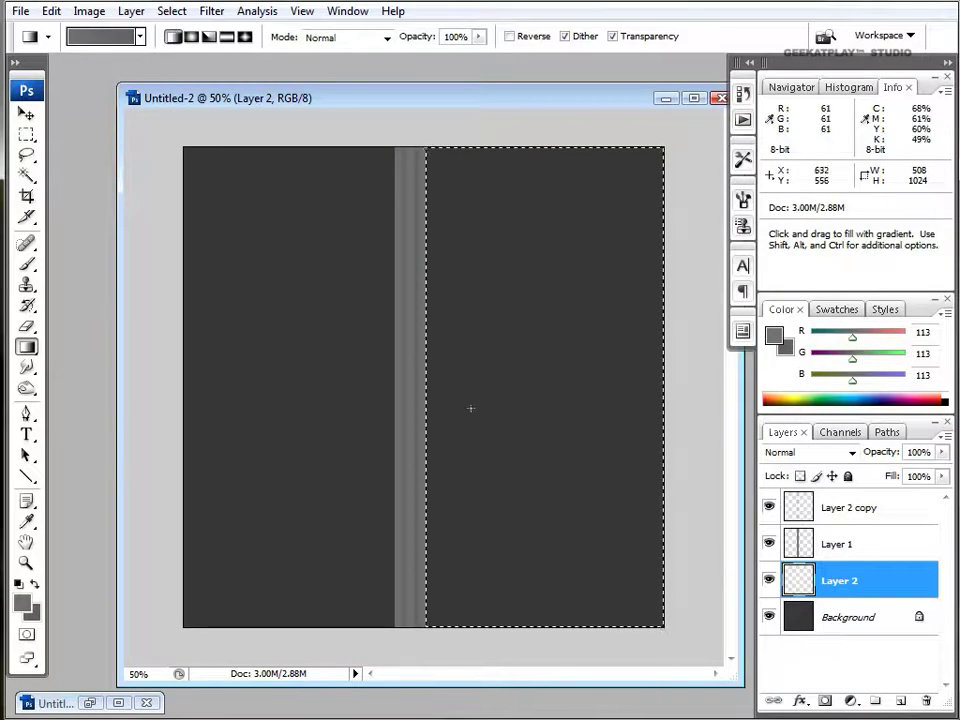
pyautogui.moveTo(427, 401); pyautogui.dragTo(556, 402)
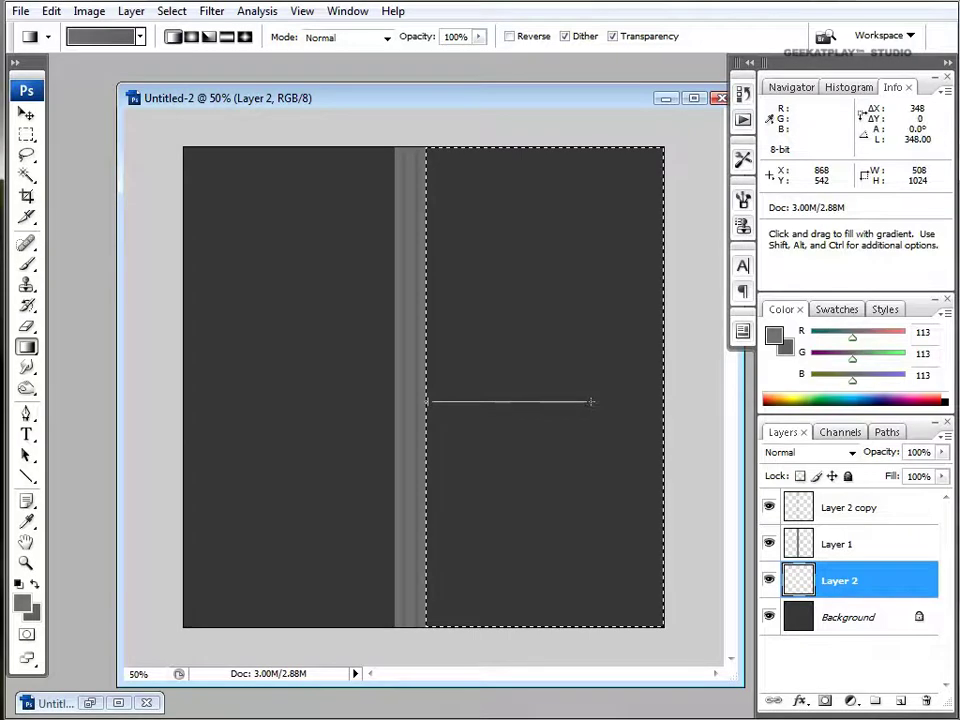
pyautogui.moveTo(591, 401); pyautogui.dragTo(591, 401)
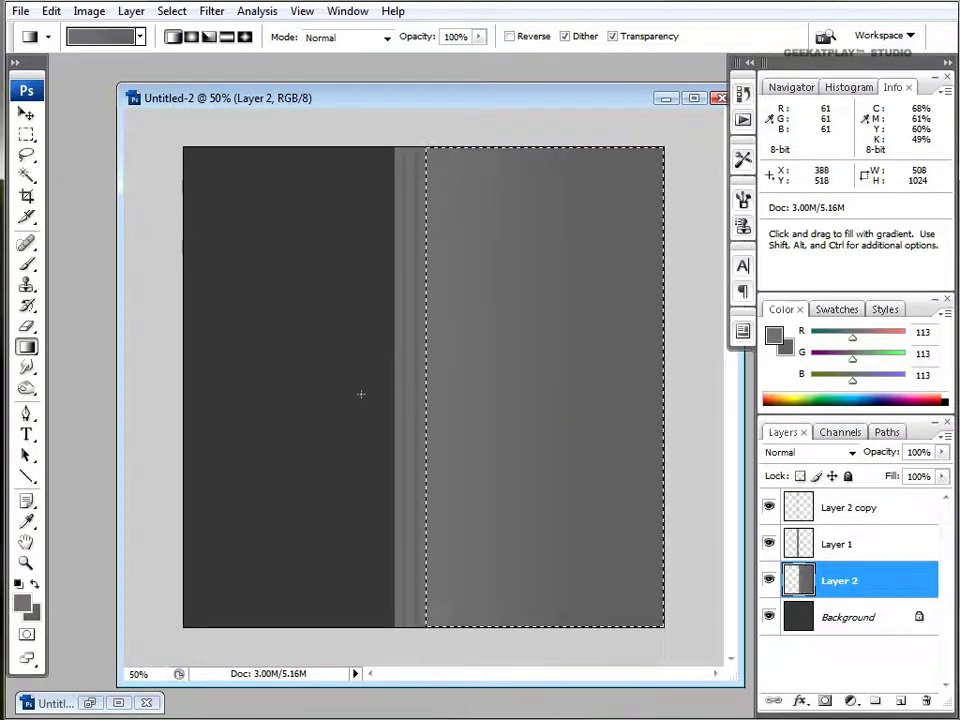
# Set the background to dark gray RGB 61, 61, 61 and redraw a shorter linear gradient rightward from the strip's edge on Layer 2.
pyautogui.click(32, 612)
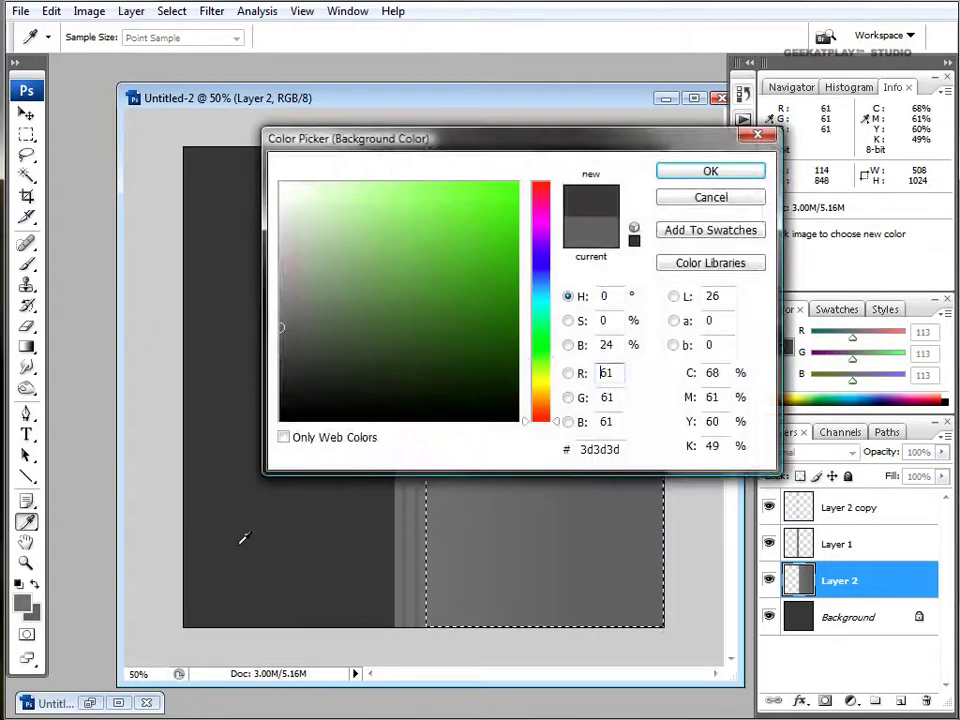
pyautogui.click(242, 536)
pyautogui.click(731, 173)
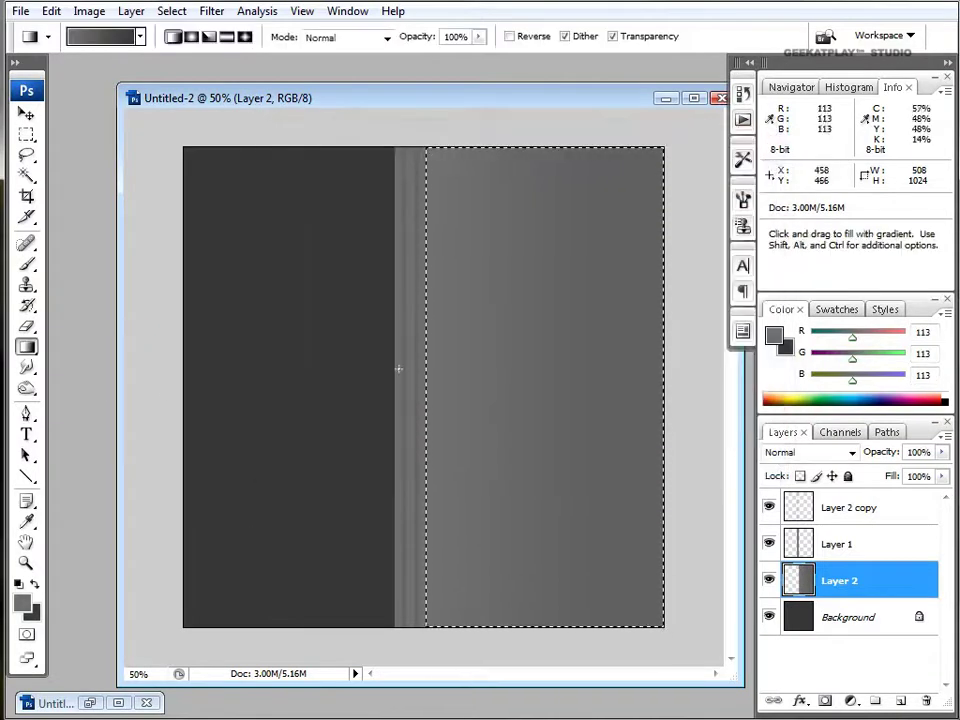
pyautogui.moveTo(428, 377); pyautogui.dragTo(519, 376)
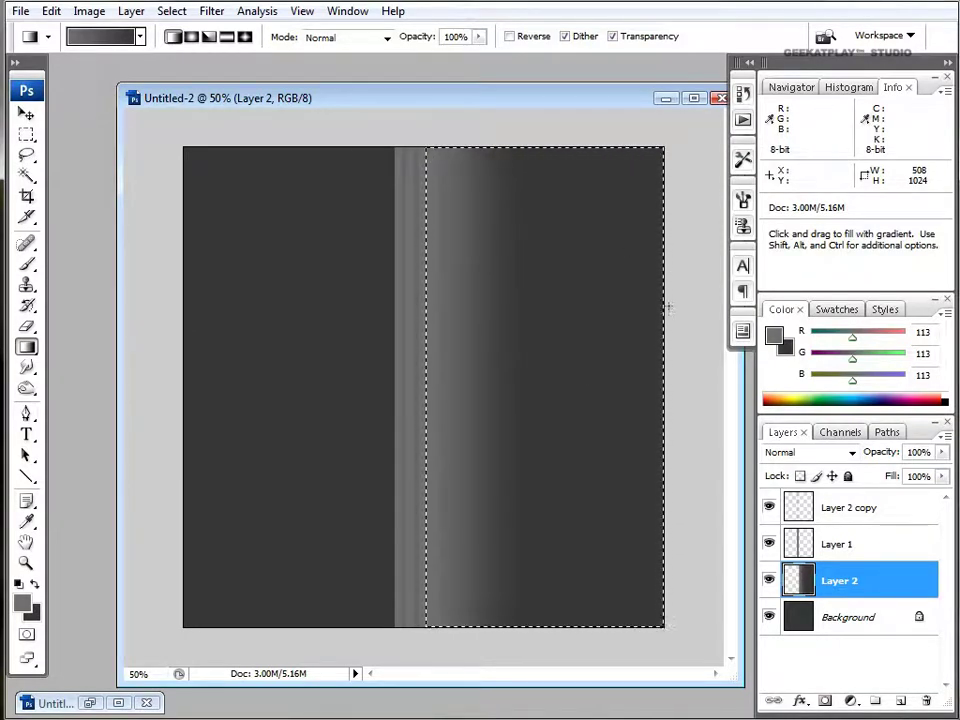
# Copy the gradient area to a new layer and place it, flipped horizontally, against the strip's left edge.
pyautogui.press('ctrl')
pyautogui.hotkey('ctrl', 'j')
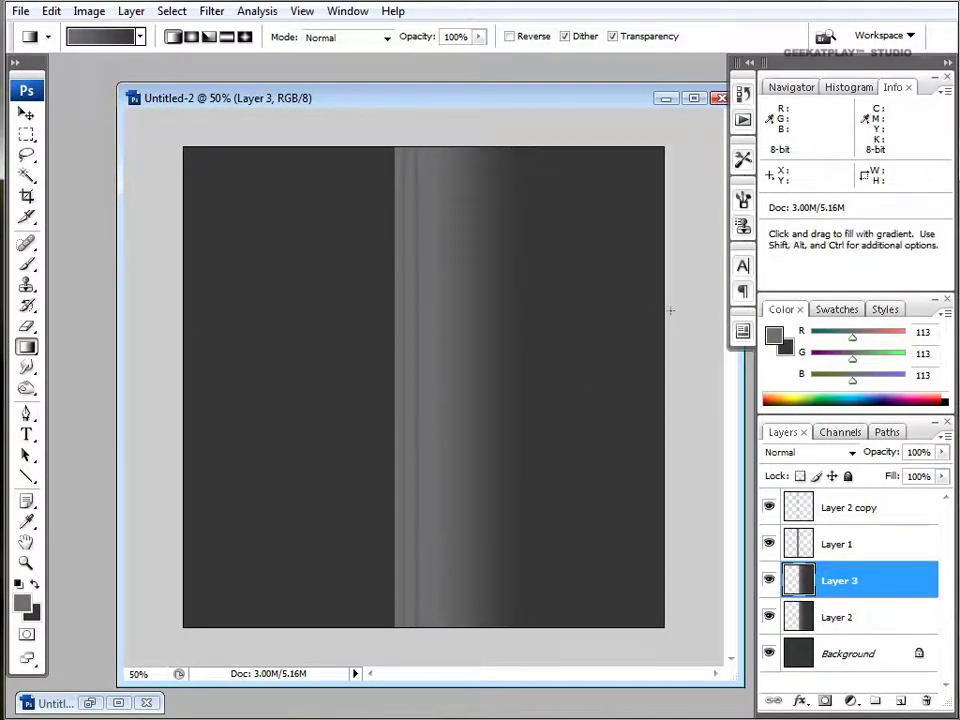
pyautogui.click(20, 11)
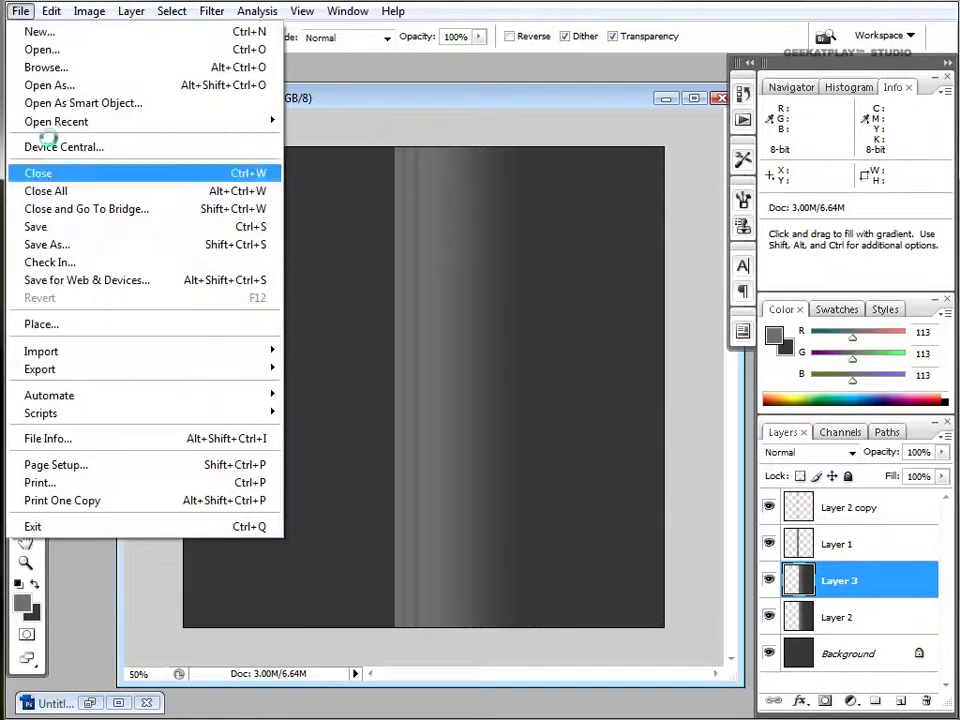
pyautogui.moveTo(50, 11)
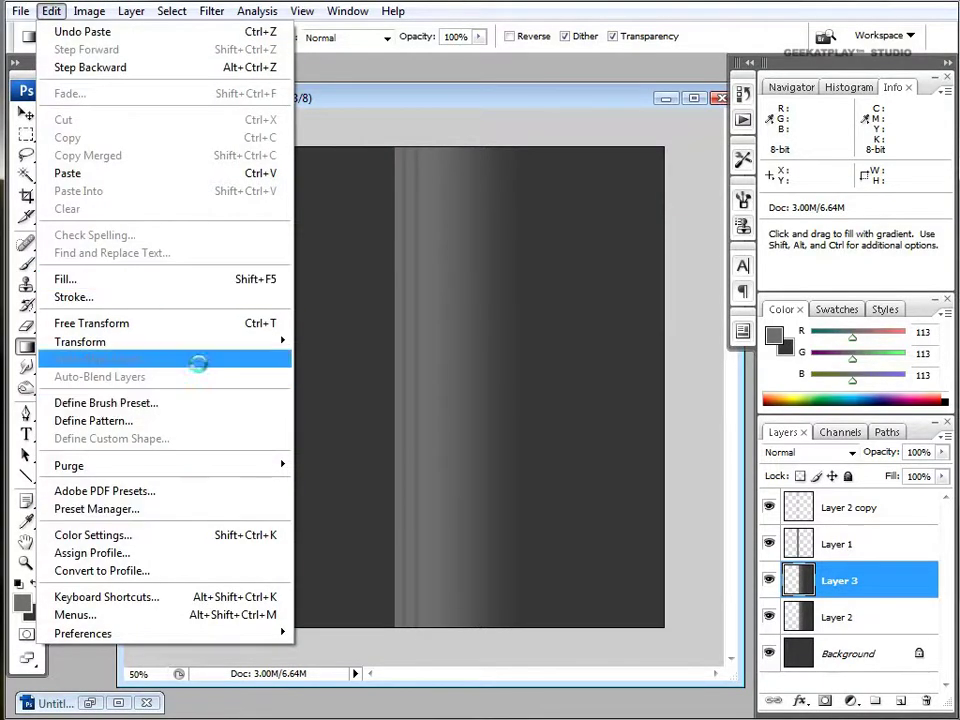
pyautogui.moveTo(200, 343)
pyautogui.click(377, 481)
pyautogui.click(26, 114)
pyautogui.moveTo(516, 351); pyautogui.dragTo(298, 356)
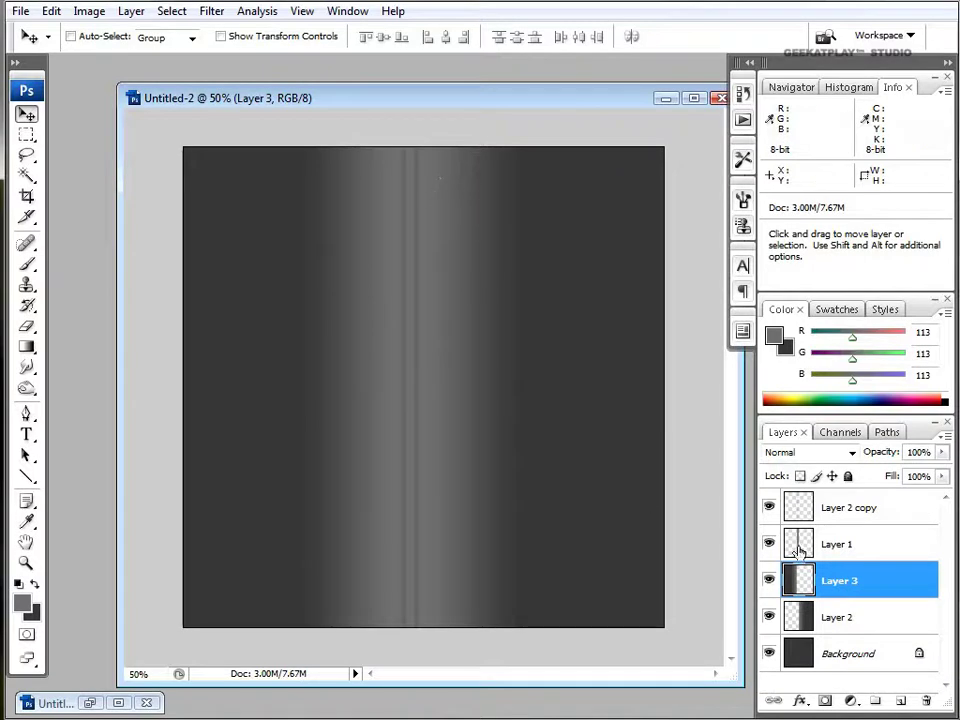
pyautogui.click(770, 544)
pyautogui.click(770, 544)
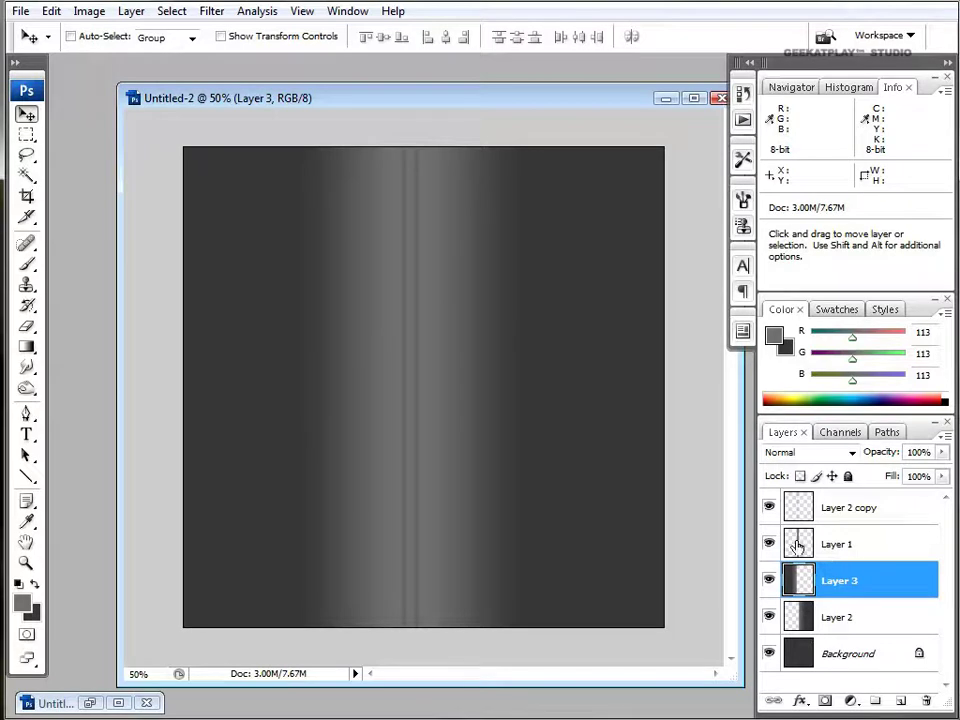
pyautogui.keyDown('ctrl'); pyautogui.click(797, 544); pyautogui.keyUp('ctrl')
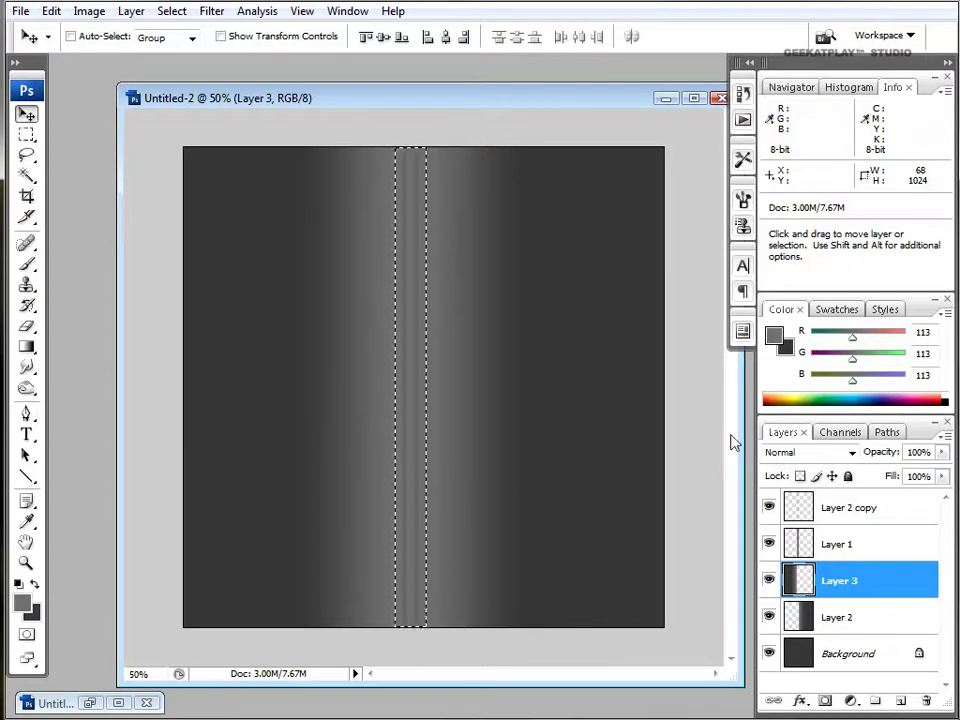
# Add a new layer above Layer 3, hide Layer 3, and select a full-height band 36 pixels wide just left of the strip.
pyautogui.click(900, 702)
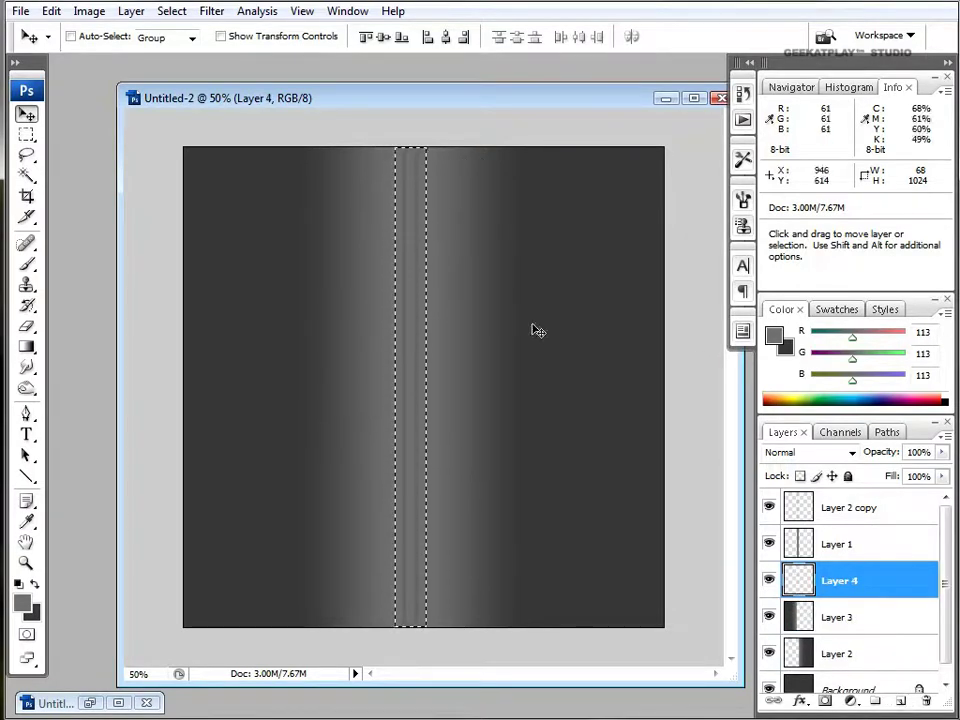
pyautogui.click(26, 134)
pyautogui.click(431, 141)
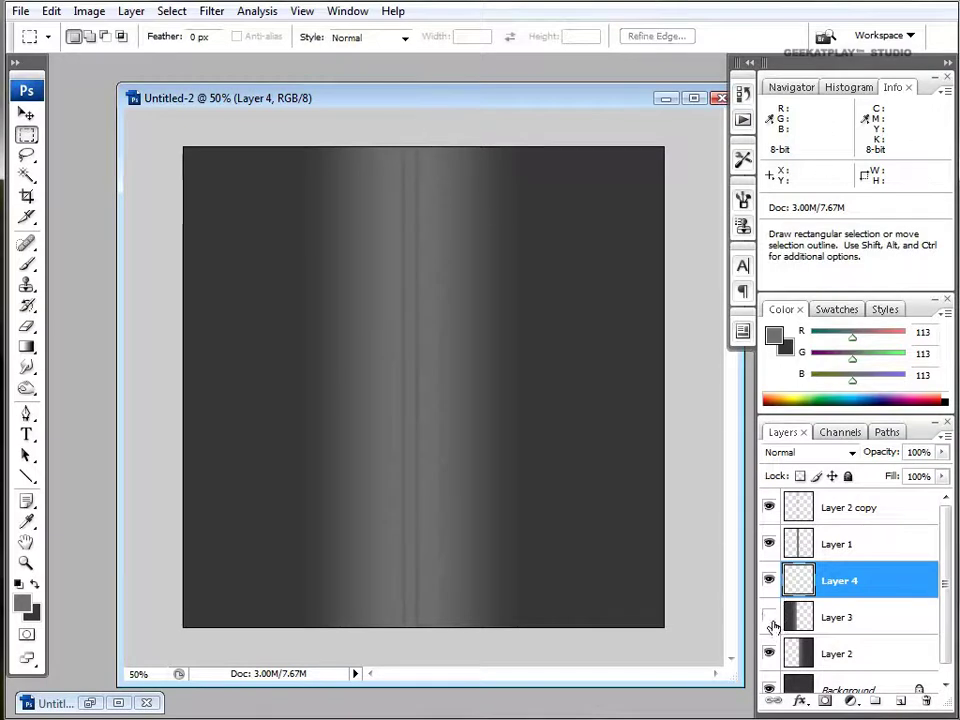
pyautogui.click(769, 617)
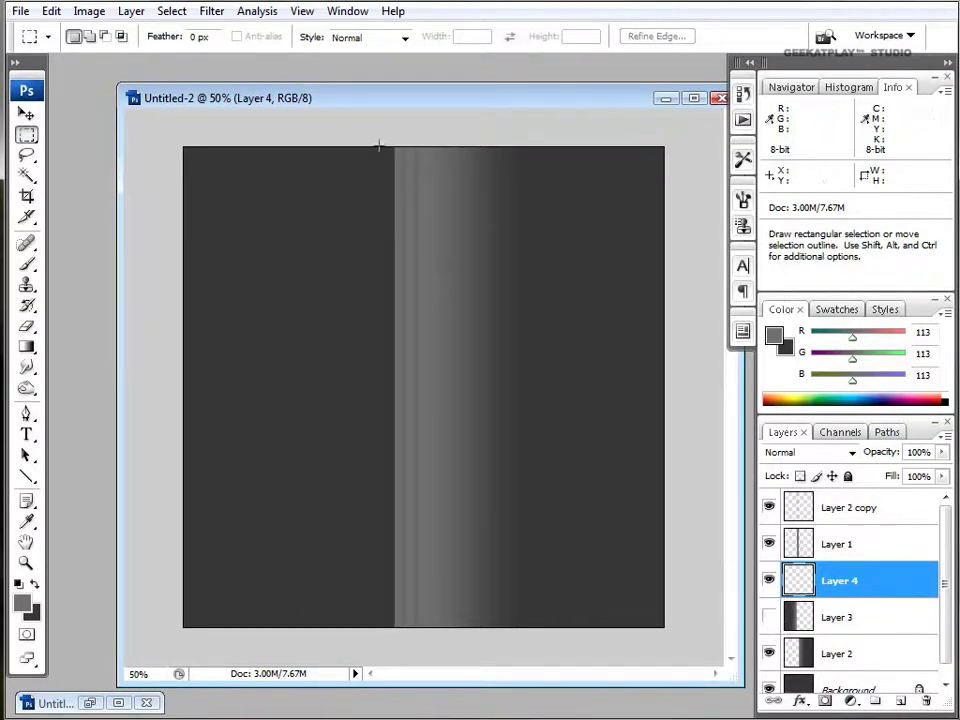
pyautogui.moveTo(380, 143); pyautogui.dragTo(358, 665)
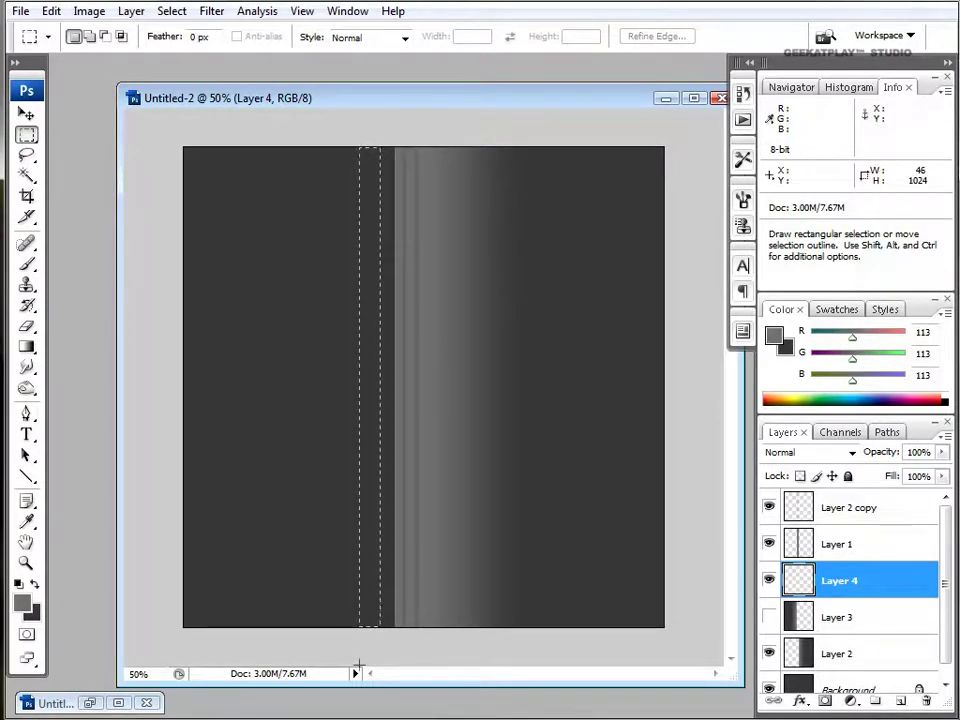
pyautogui.click(376, 137)
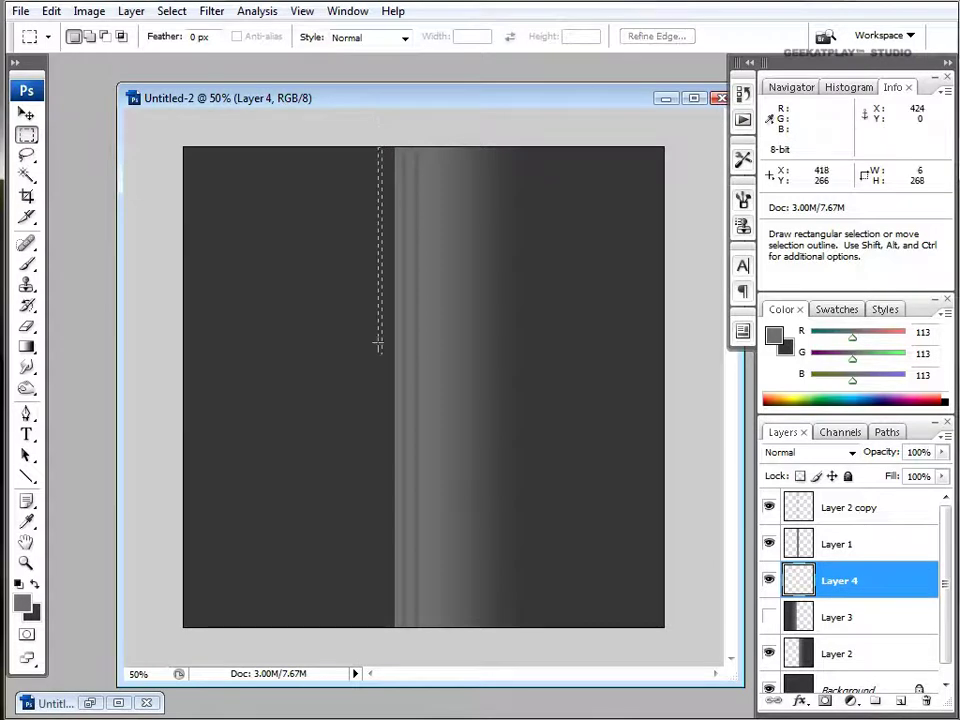
pyautogui.moveTo(360, 654); pyautogui.dragTo(366, 657)
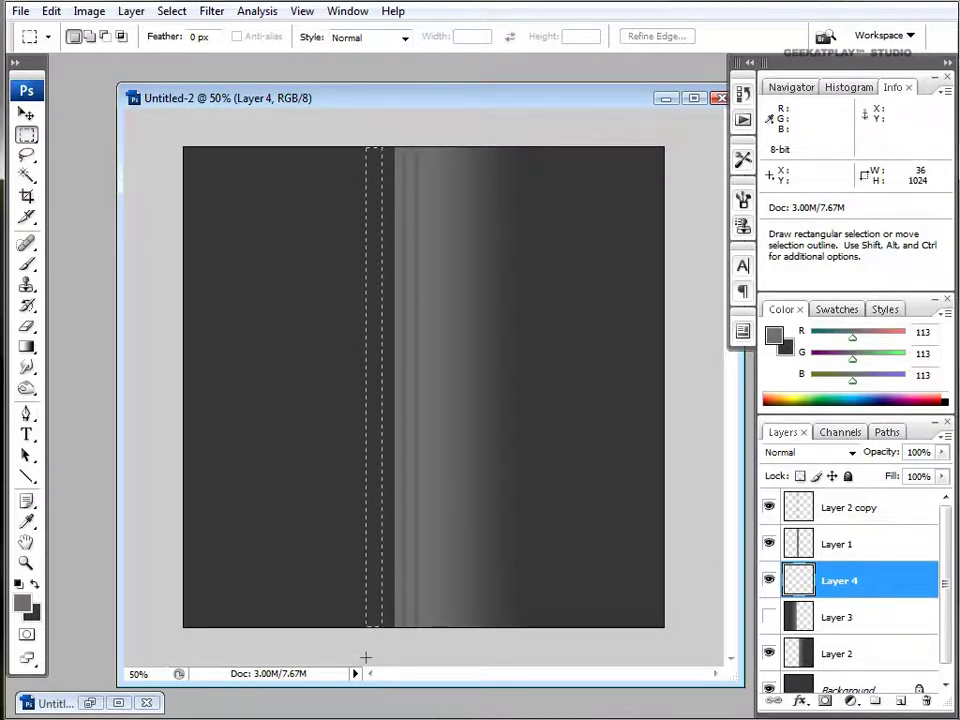
# Show Layer 3 again and set the foreground to gray RGB 107, 107, 107 sampled beside the narrow selection.
pyautogui.click(24, 347)
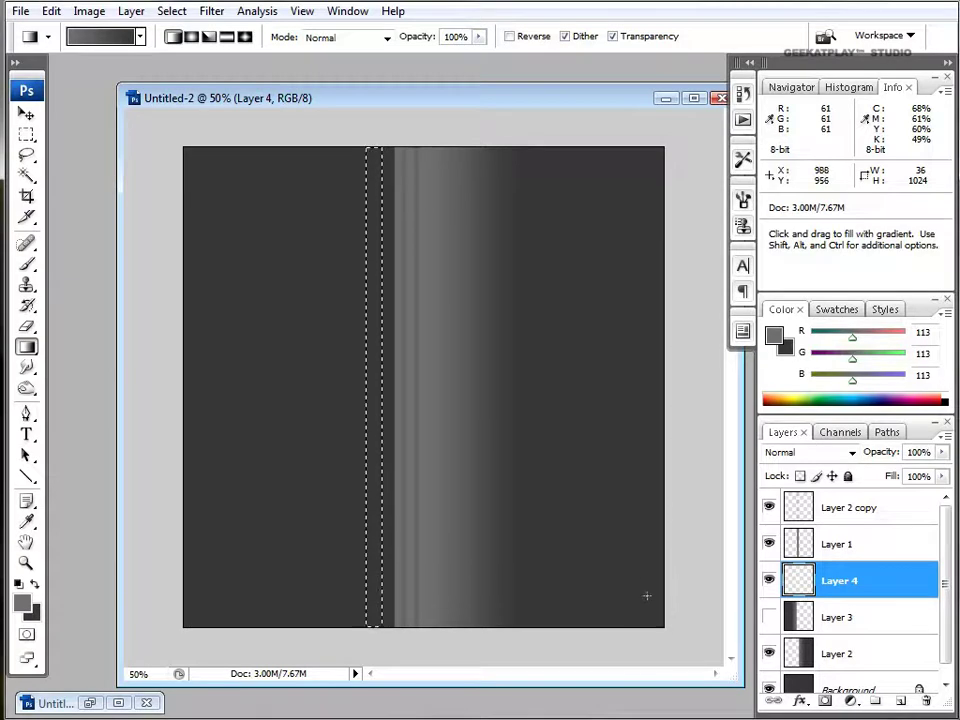
pyautogui.click(767, 619)
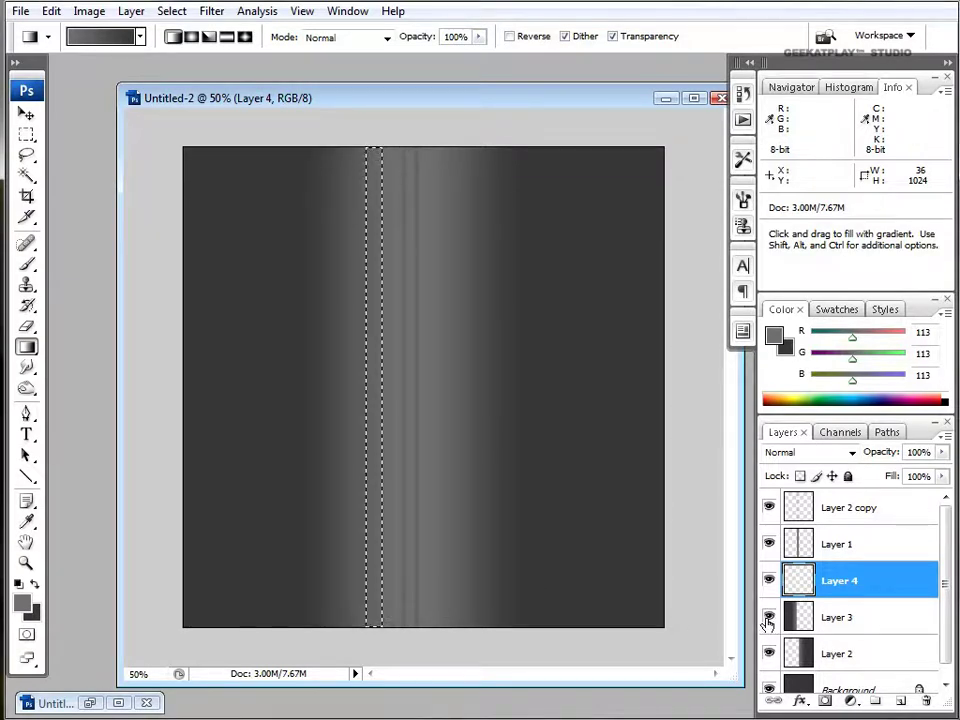
pyautogui.click(18, 591)
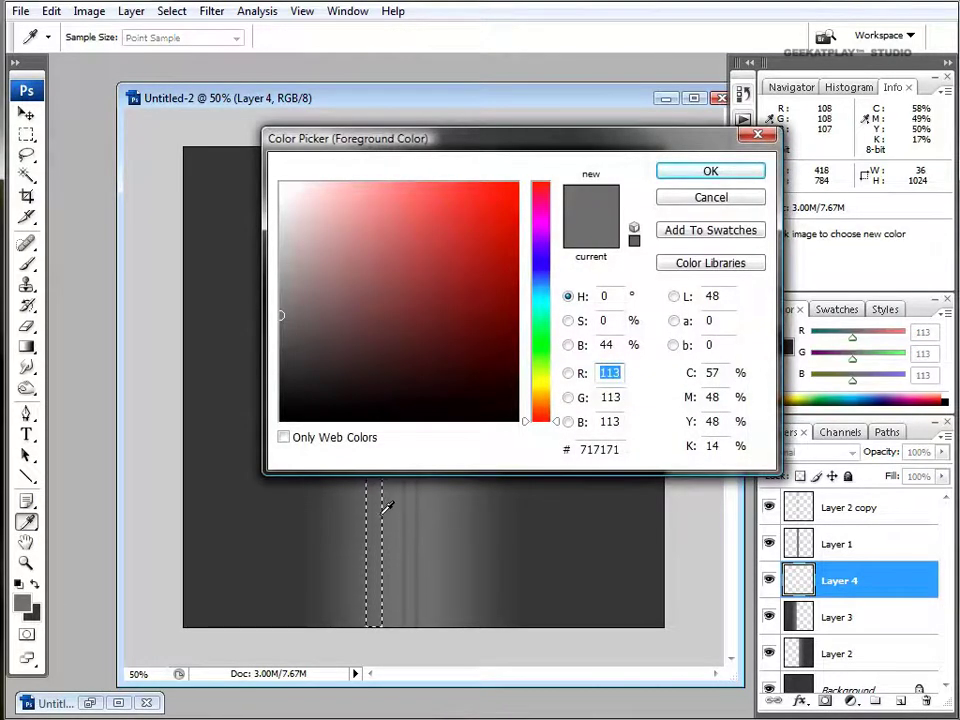
pyautogui.click(387, 507)
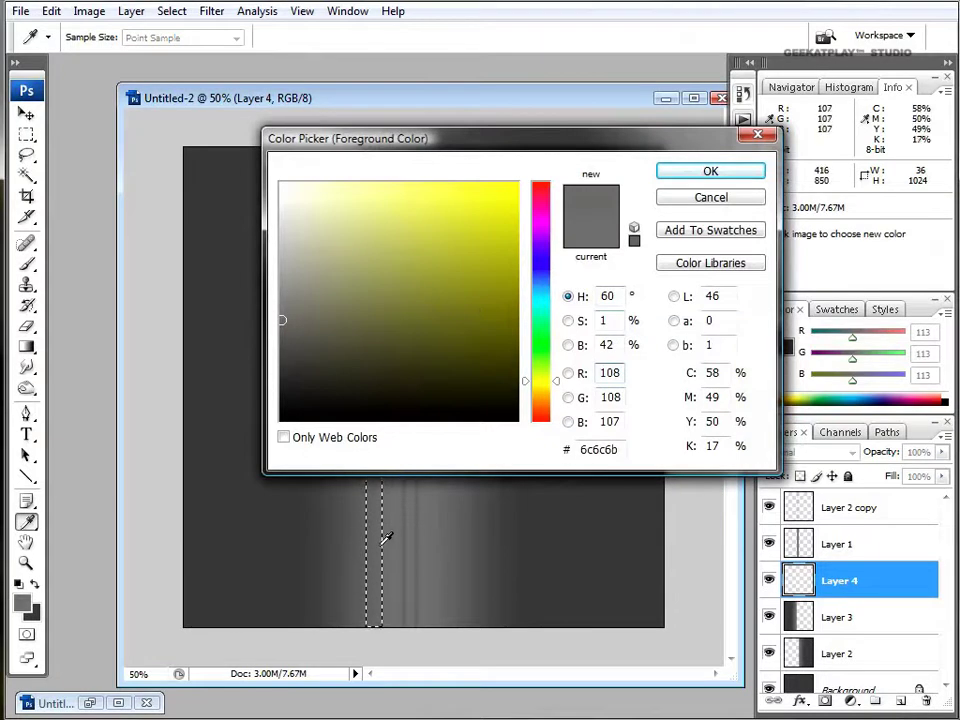
pyautogui.click(381, 553)
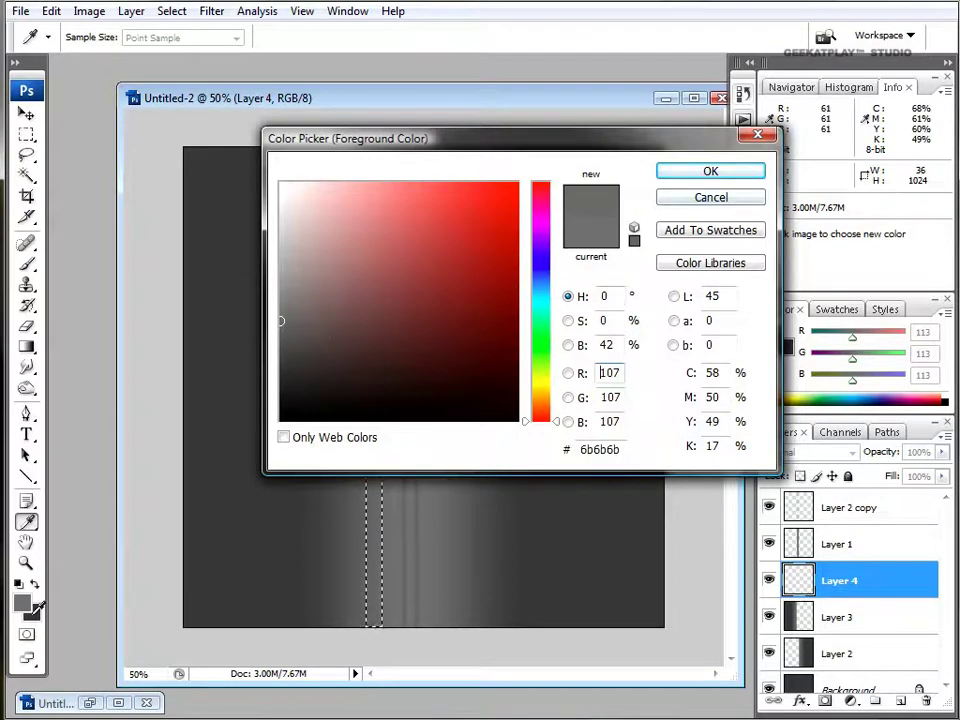
pyautogui.click(684, 177)
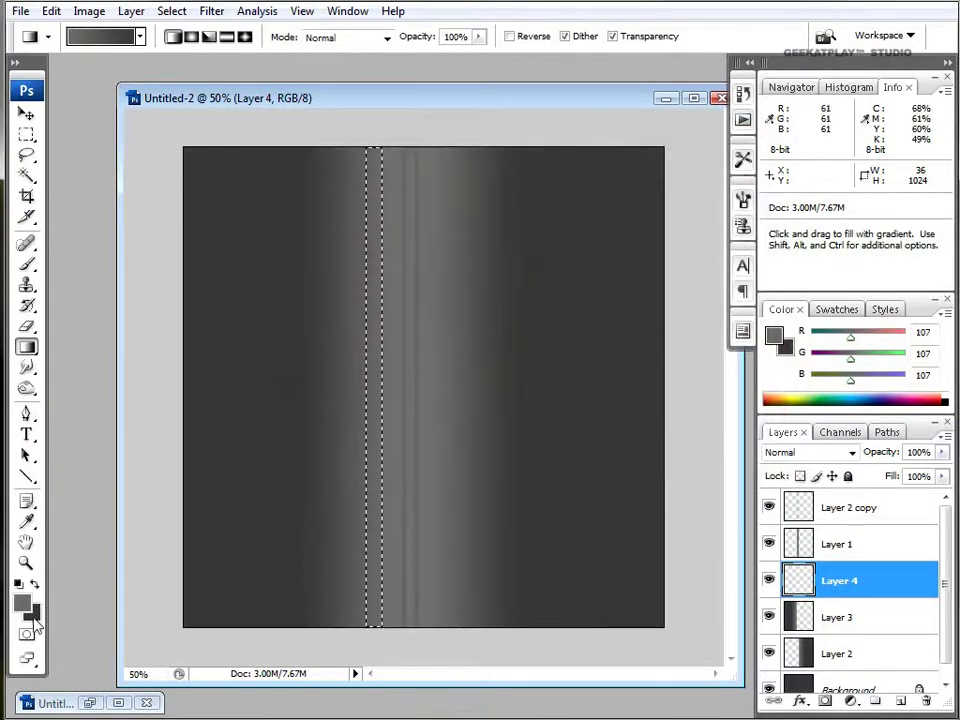
# Apply a reflected gradient from the centre of the narrow selection outward on Layer 4, keeping RGB 61, 61, 61 as the background color.
pyautogui.click(30, 610)
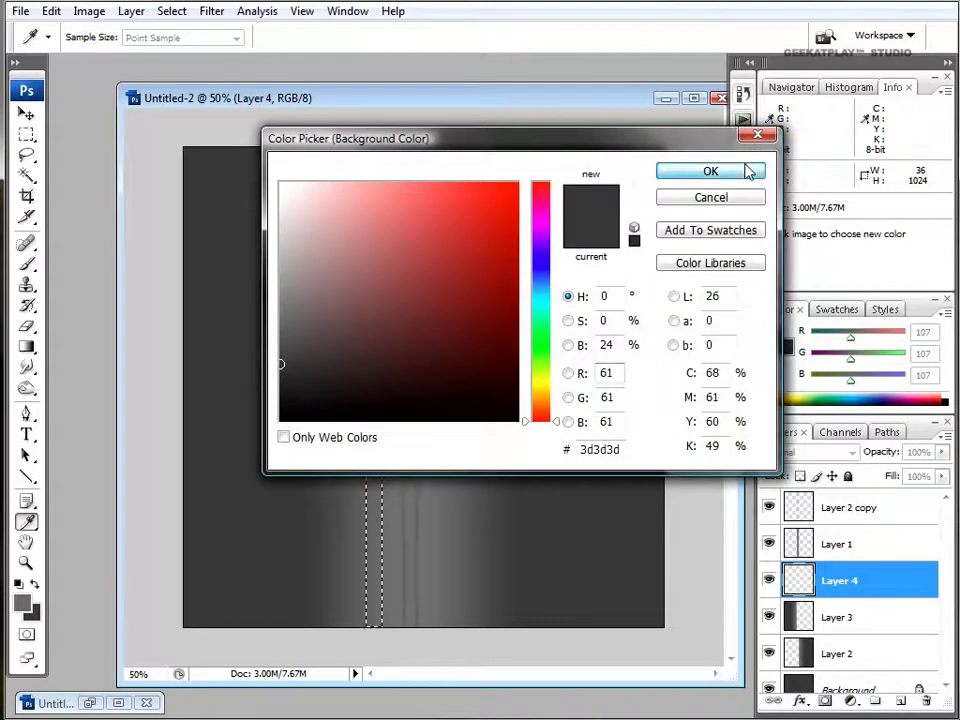
pyautogui.click(710, 172)
pyautogui.press('g')
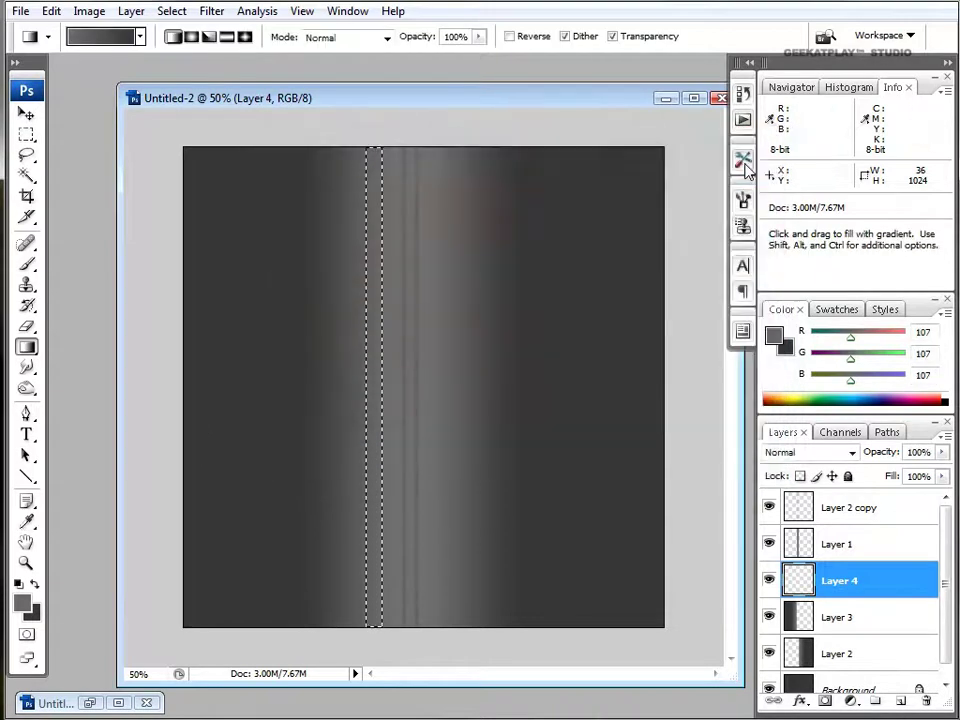
pyautogui.click(227, 36)
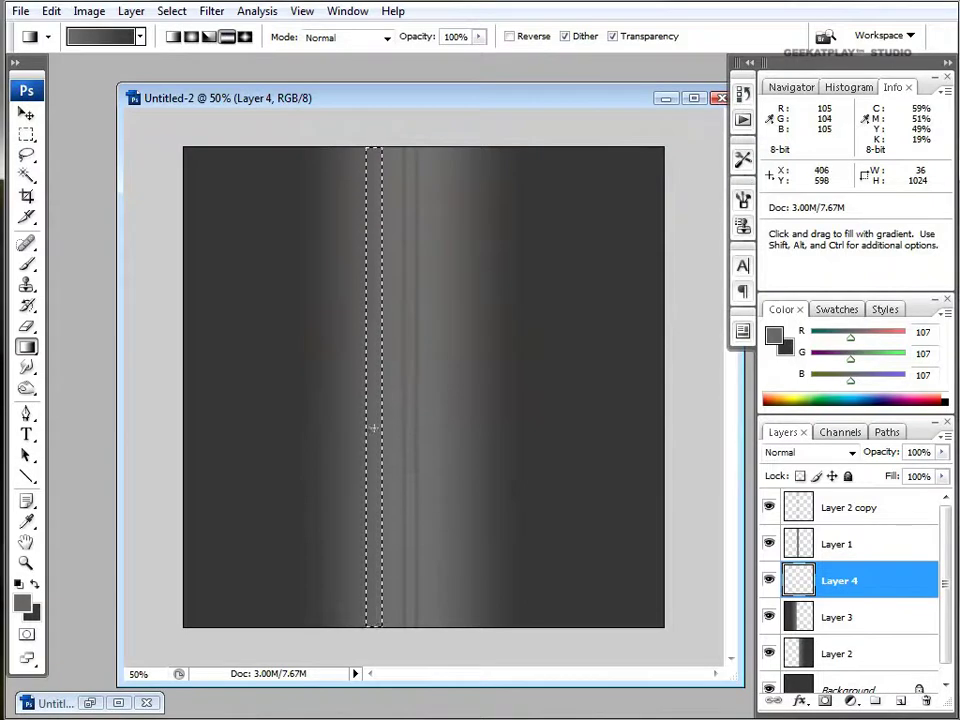
pyautogui.click(769, 583)
pyautogui.click(769, 582)
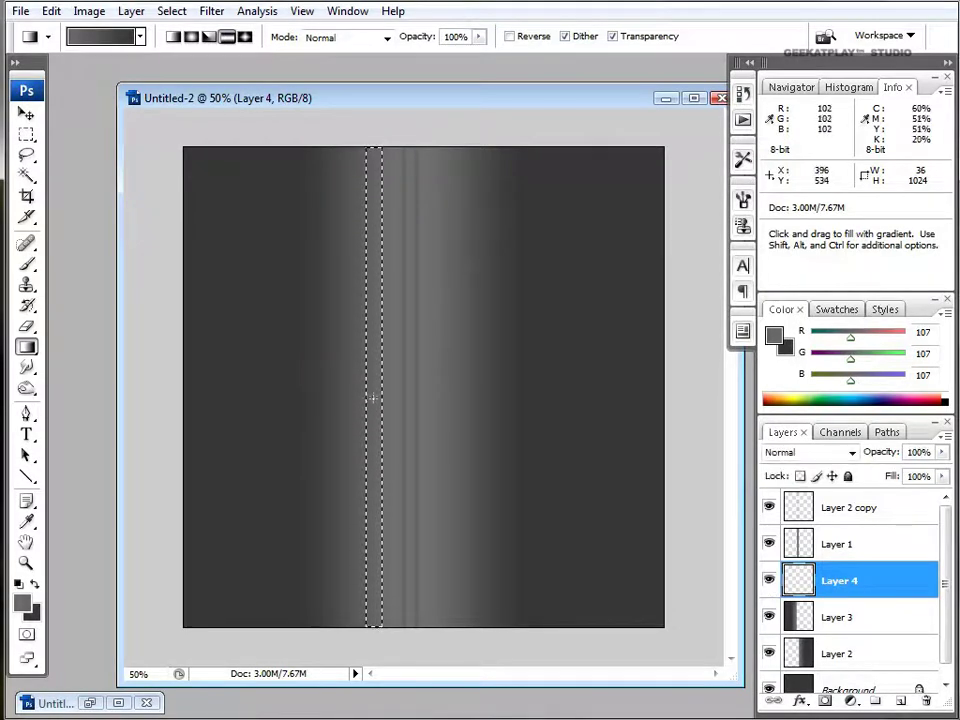
pyautogui.moveTo(373, 399); pyautogui.dragTo(395, 407)
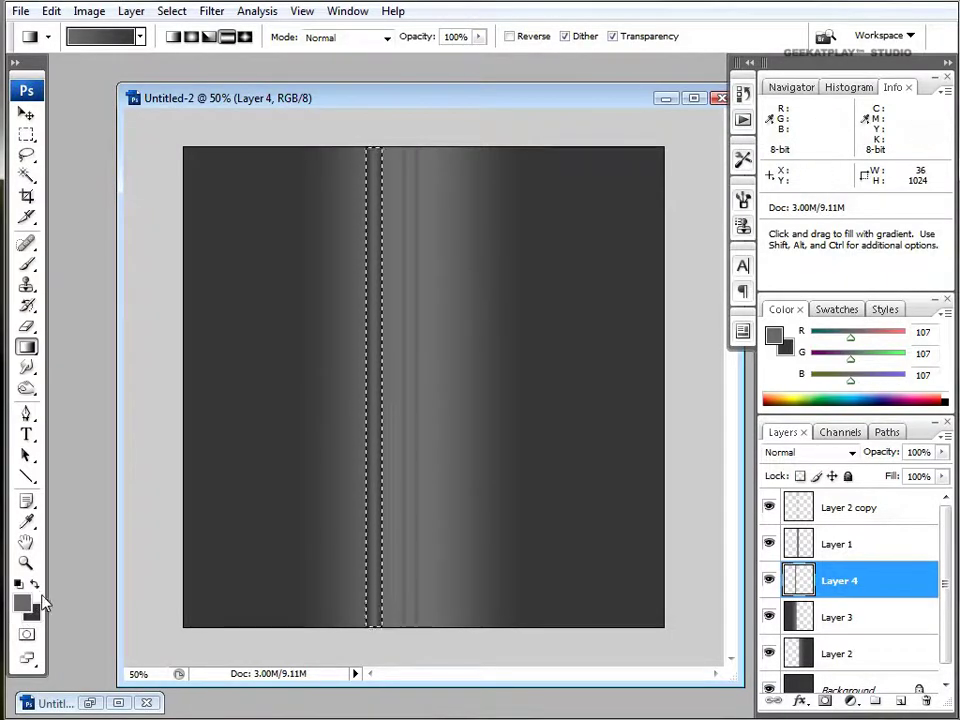
# Set the foreground to RGB 61, 61, 61 and the background to RGB 110, 110, 110, and reapply the reflected gradient in the narrow selection.
pyautogui.click(27, 606)
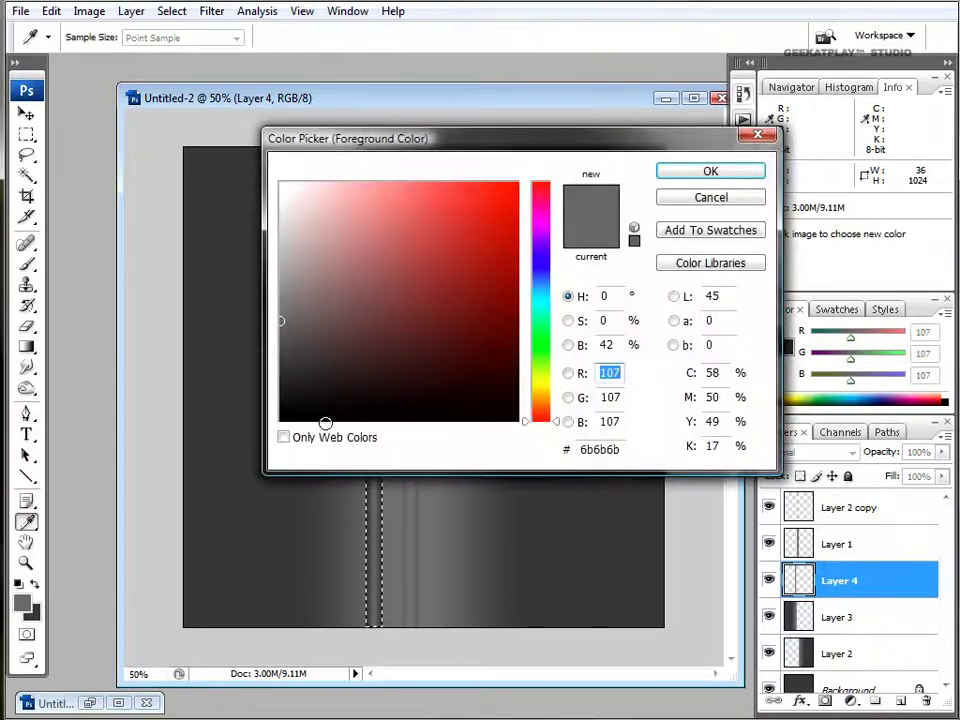
pyautogui.click(46, 612)
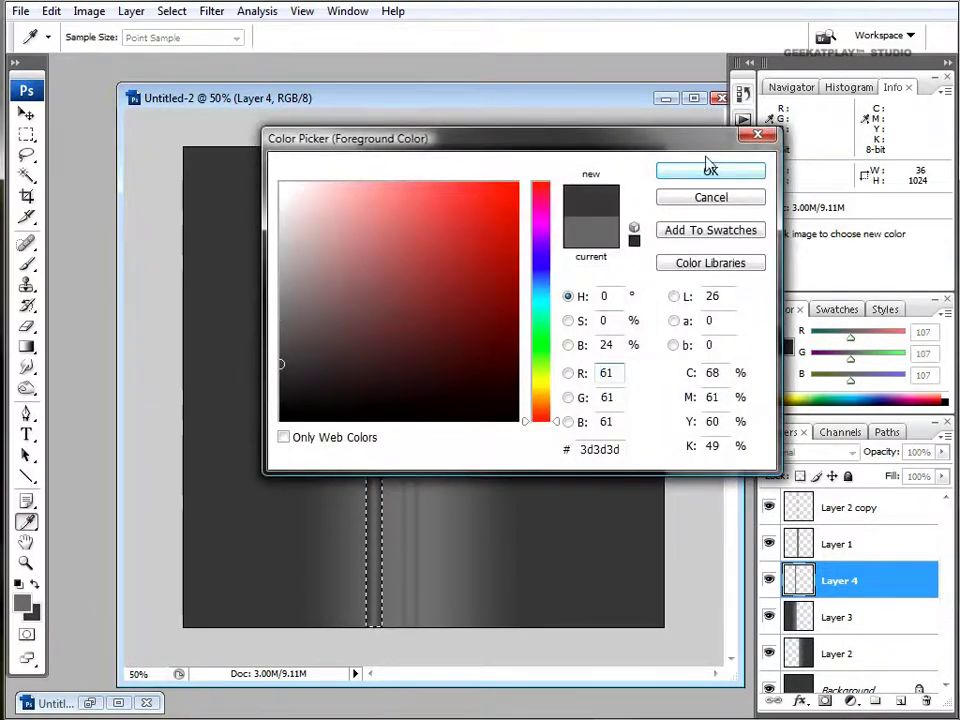
pyautogui.click(707, 171)
pyautogui.press('g')
pyautogui.click(33, 618)
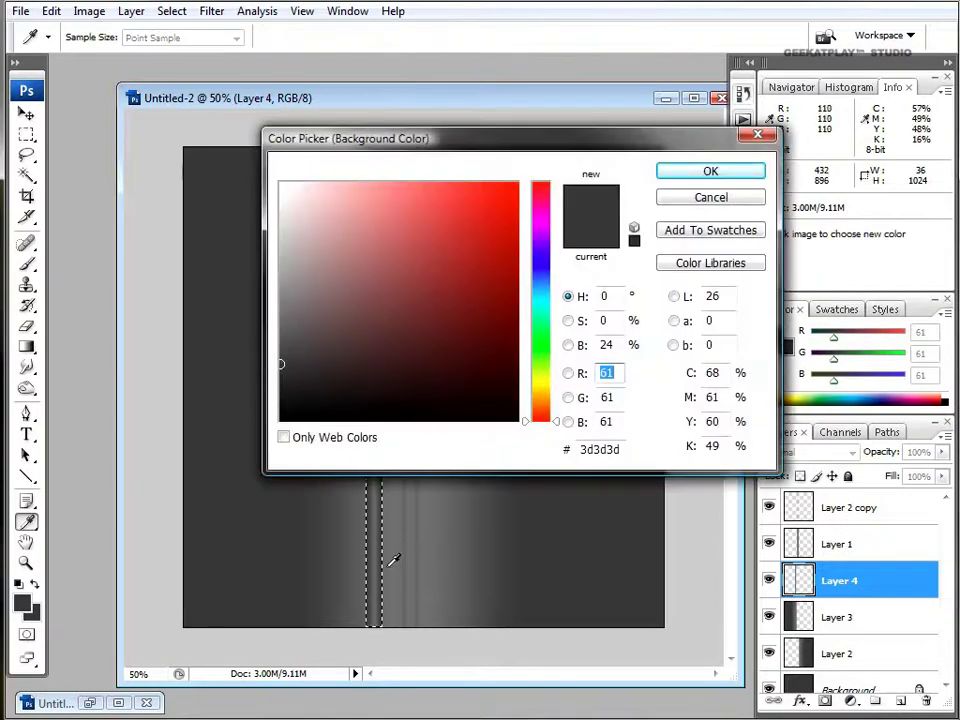
pyautogui.click(392, 562)
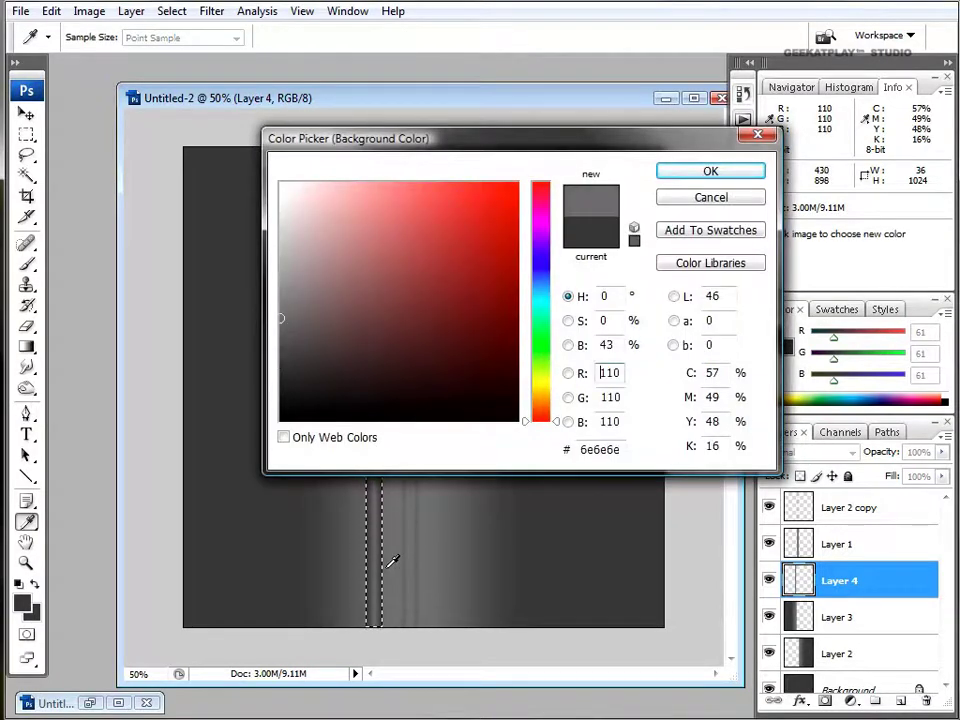
pyautogui.click(710, 171)
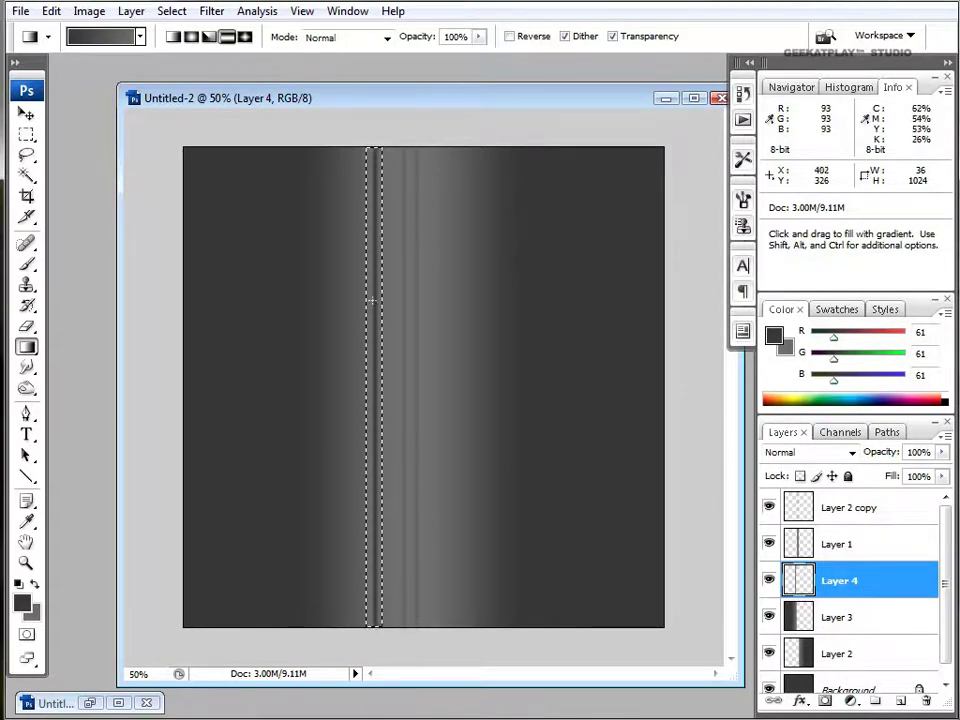
# Deselect the narrow band and apply a Gaussian Blur with a radius of 2.0 pixels to Layer 4.
pyautogui.click(27, 136)
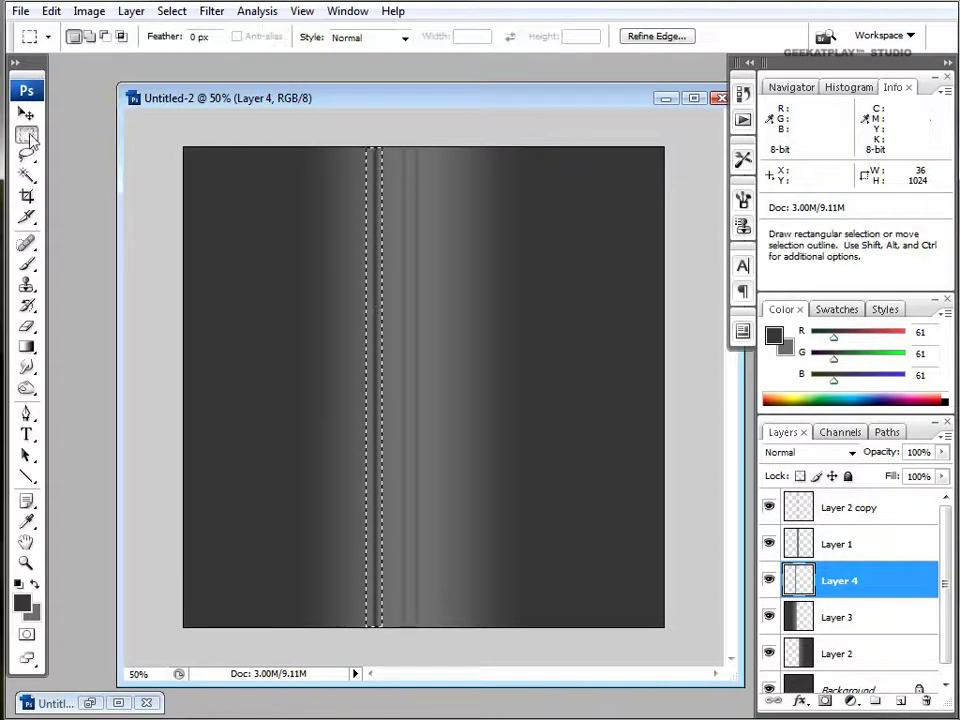
pyautogui.click(152, 144)
pyautogui.click(210, 11)
pyautogui.moveTo(330, 207)
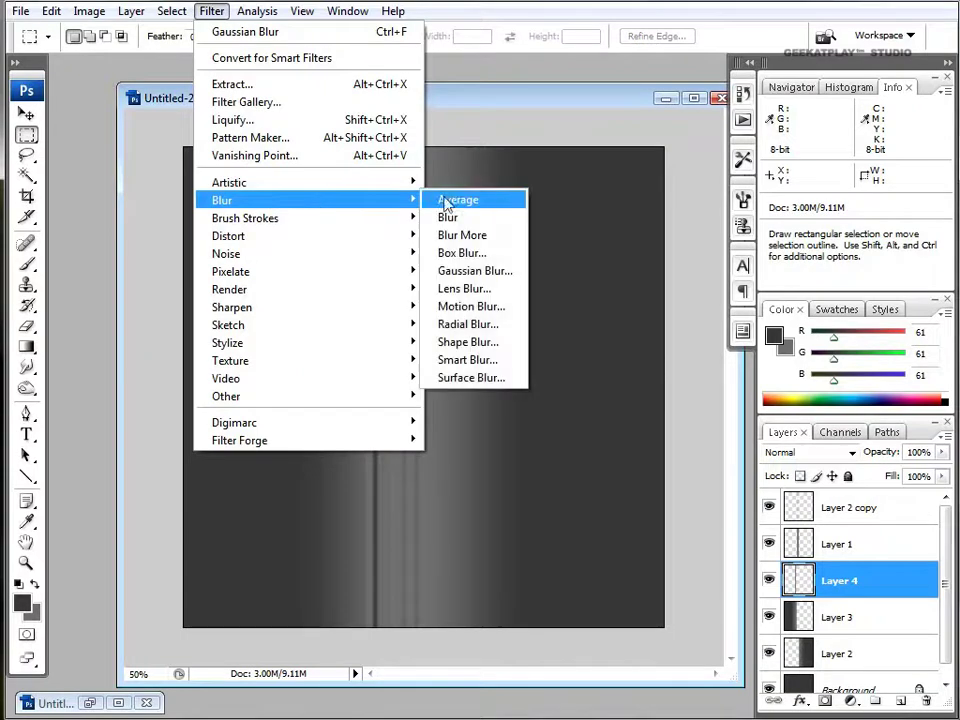
pyautogui.click(503, 272)
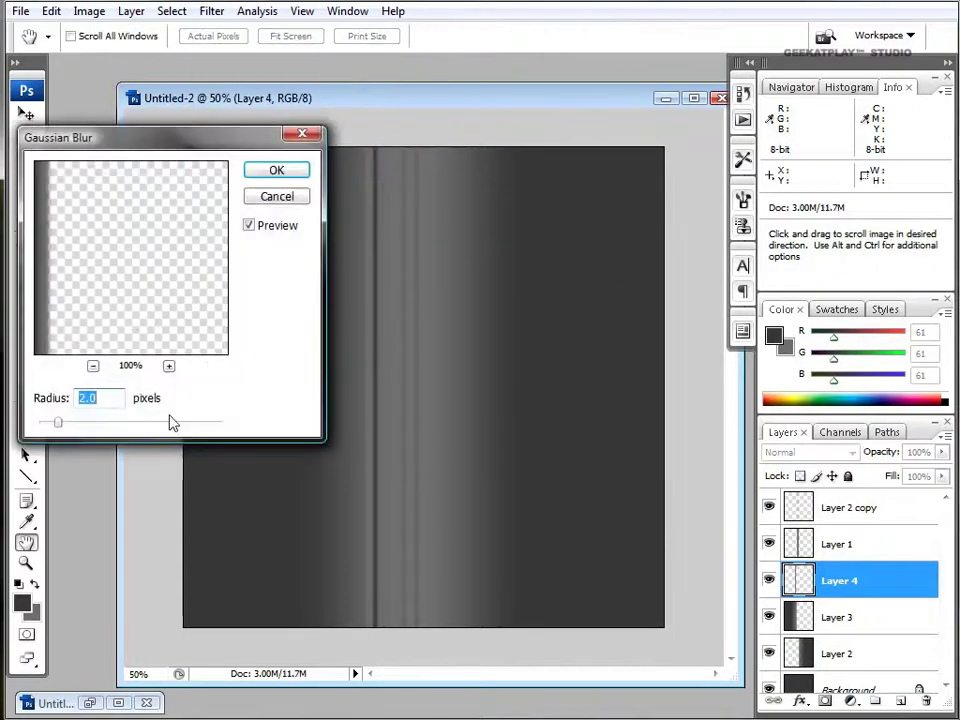
pyautogui.click(276, 178)
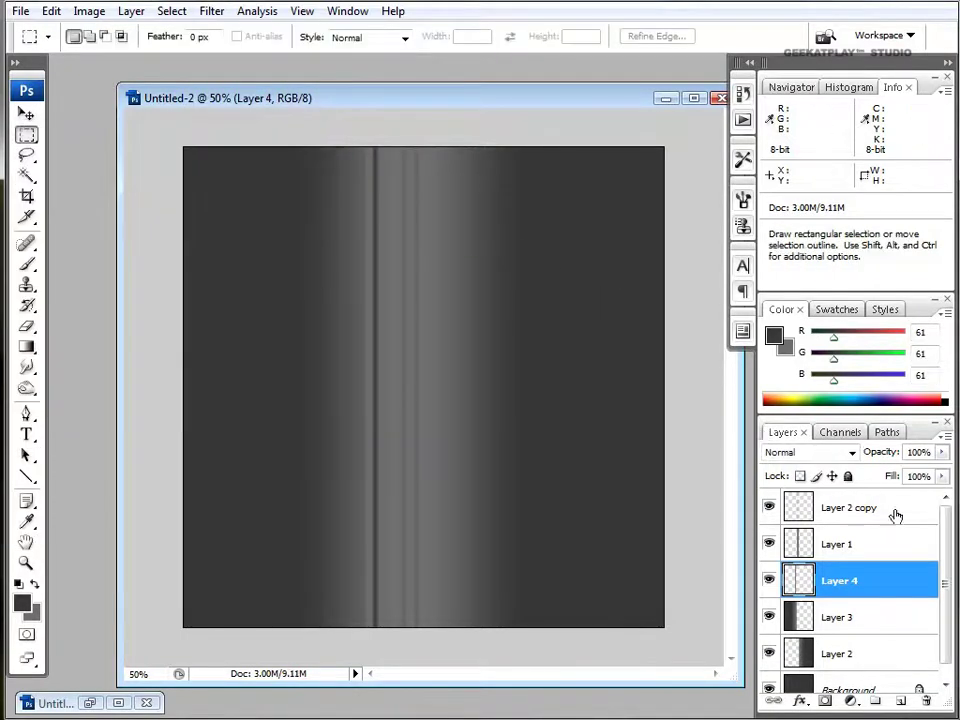
# Lower the fill of Layer 4 to 67% and duplicate it as Layer 4 copy.
pyautogui.click(941, 477)
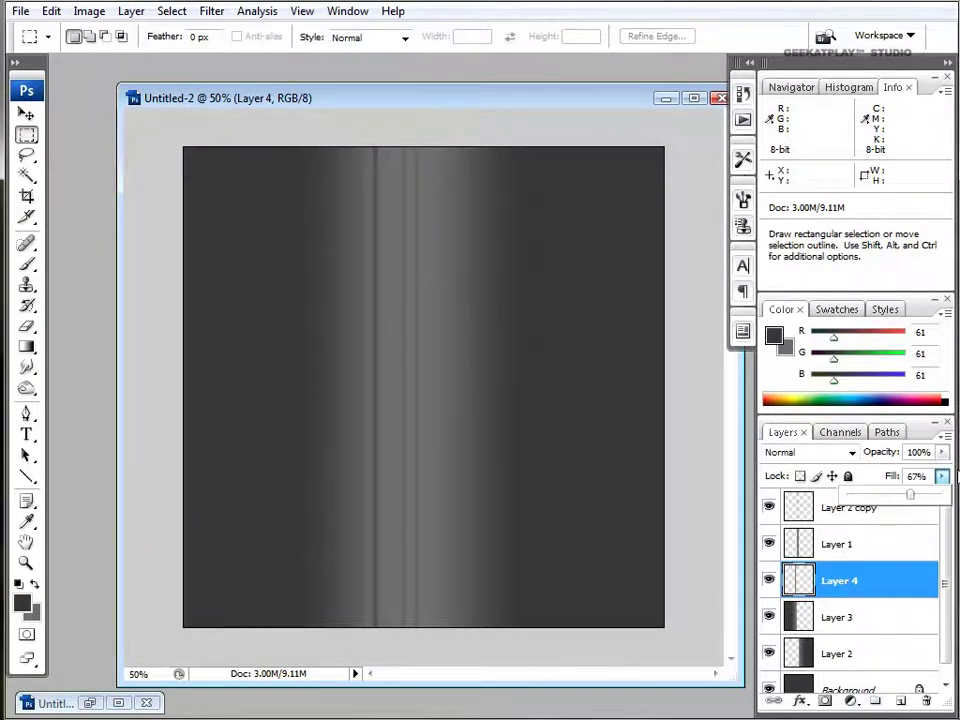
pyautogui.click(944, 479)
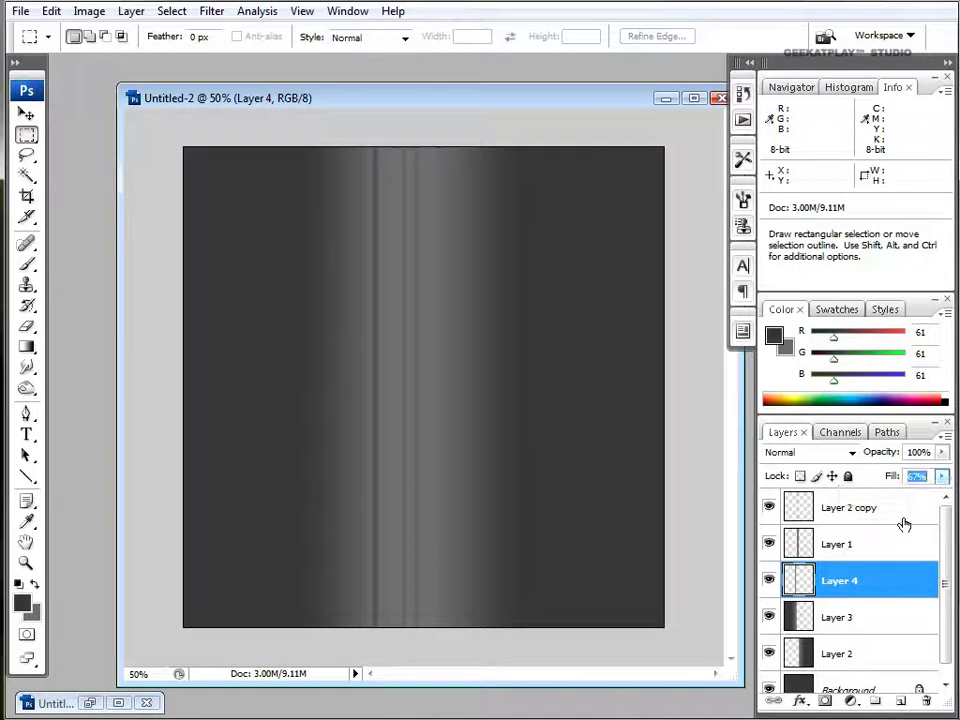
pyautogui.rightClick(920, 593)
pyautogui.click(950, 207)
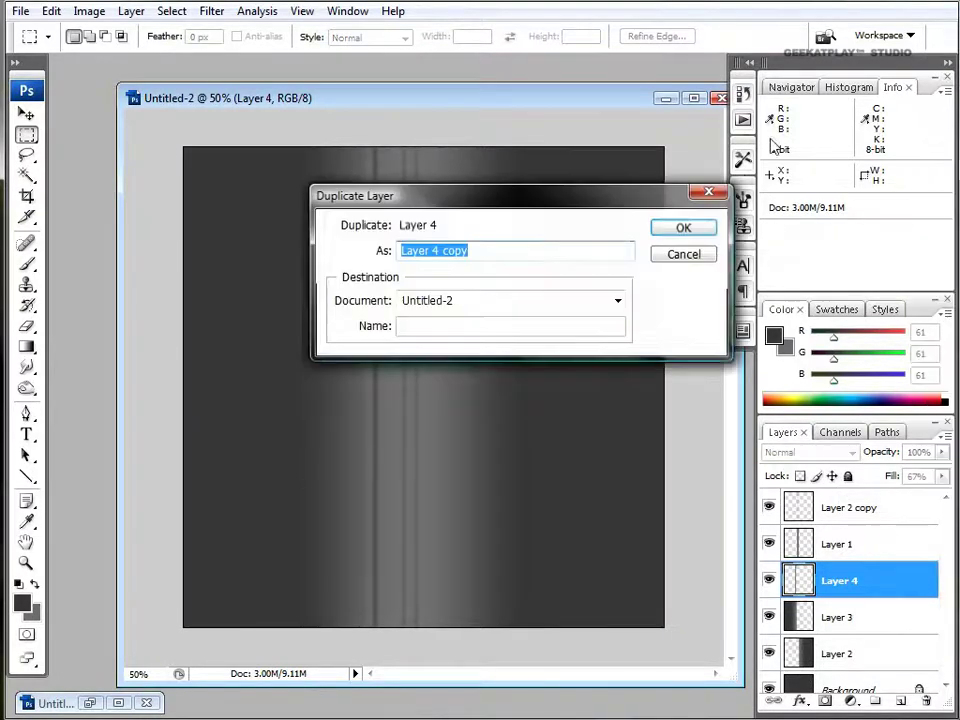
pyautogui.click(681, 227)
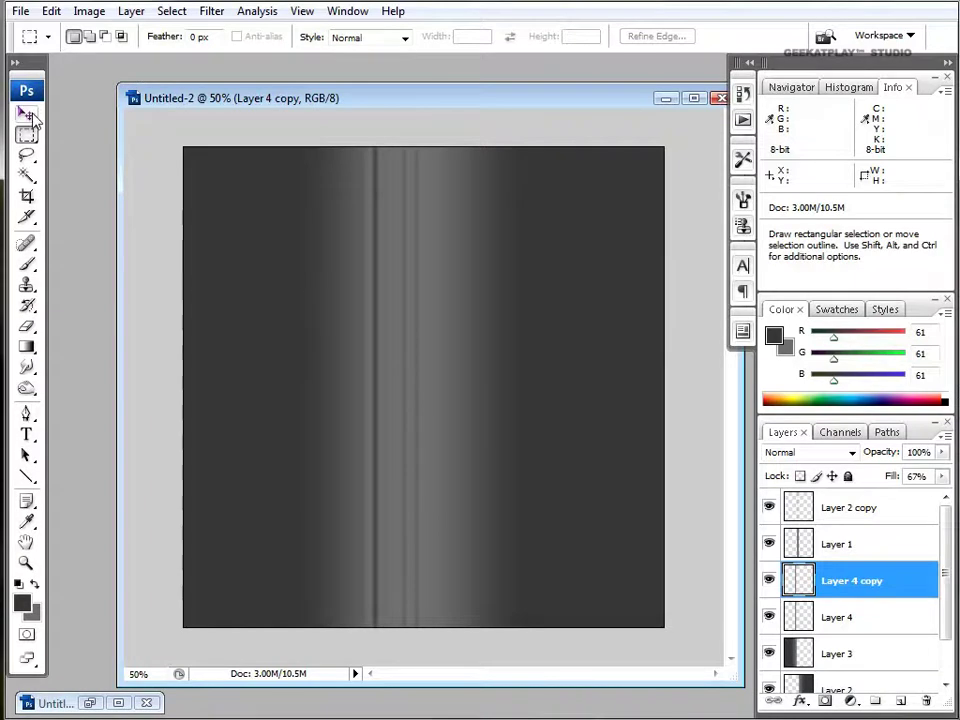
# Move Layer 4 copy horizontally about 160 pixels to the right, placing its track line on the other side of the central strip.
pyautogui.click(27, 115)
pyautogui.moveTo(395, 377)
pyautogui.mouseDown()
pyautogui.moveTo(486, 377)
pyautogui.moveTo(474, 381)
pyautogui.mouseUp()
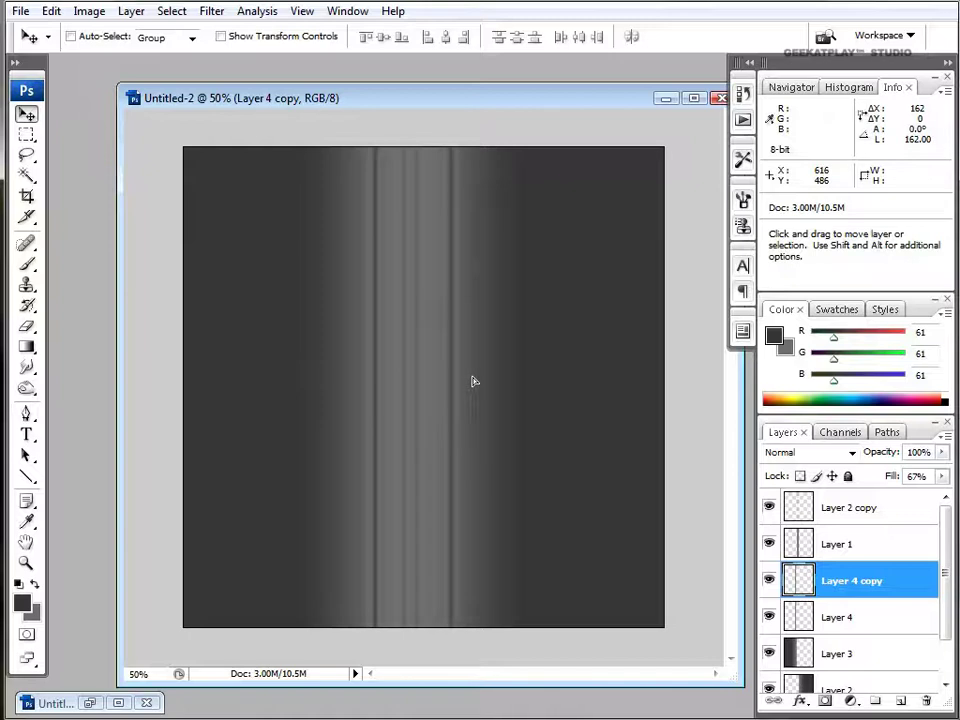
pyautogui.moveTo(474, 381); pyautogui.dragTo(470, 381)
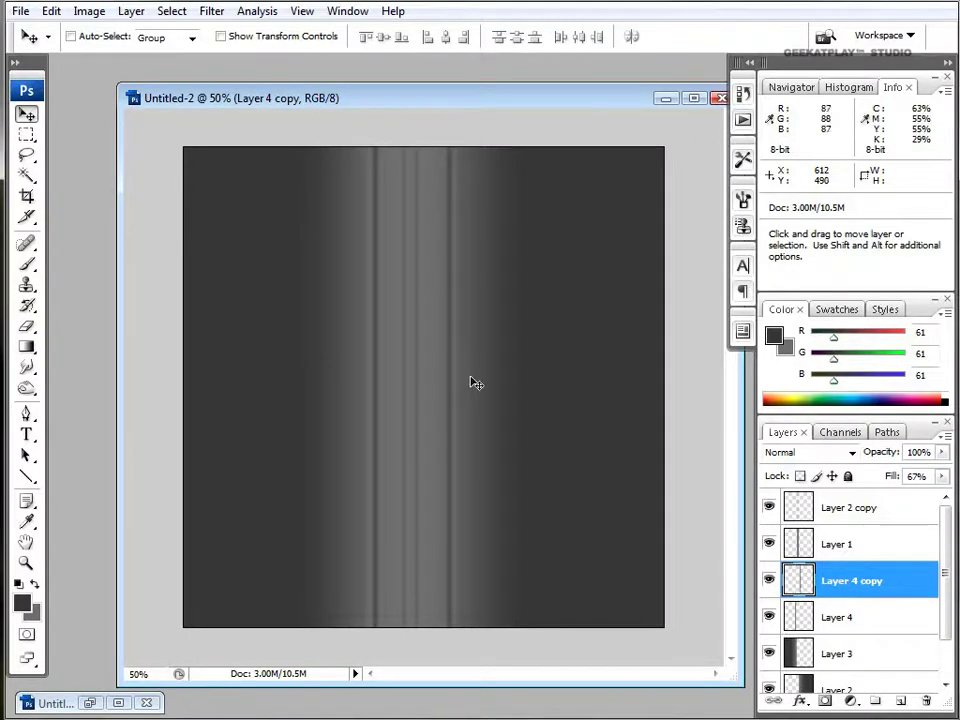
pyautogui.click(51, 11)
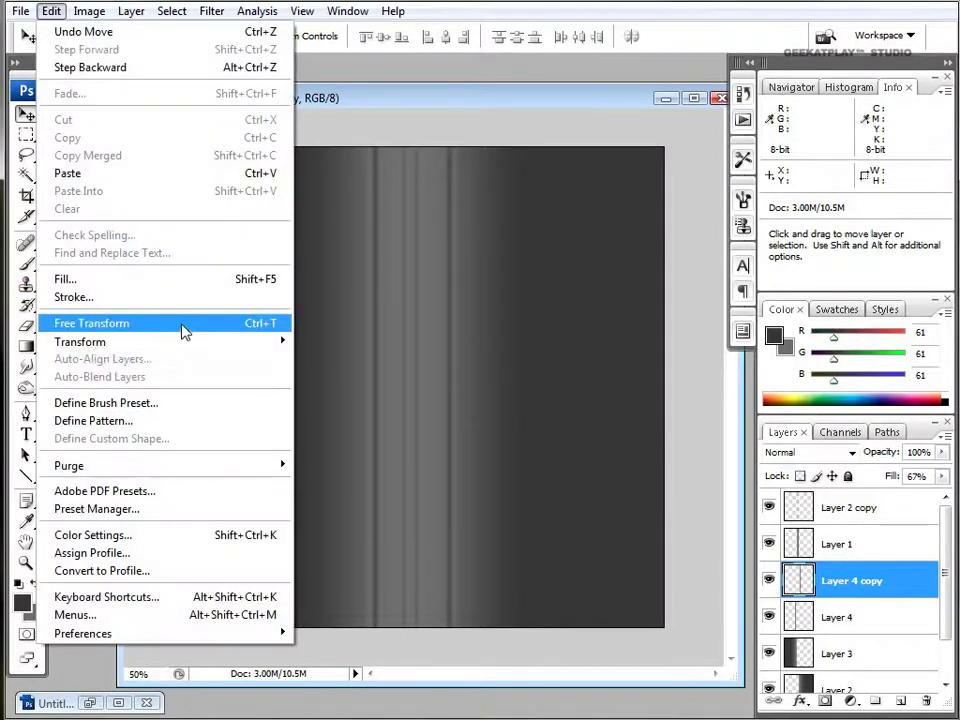
pyautogui.moveTo(185, 347)
pyautogui.click(384, 499)
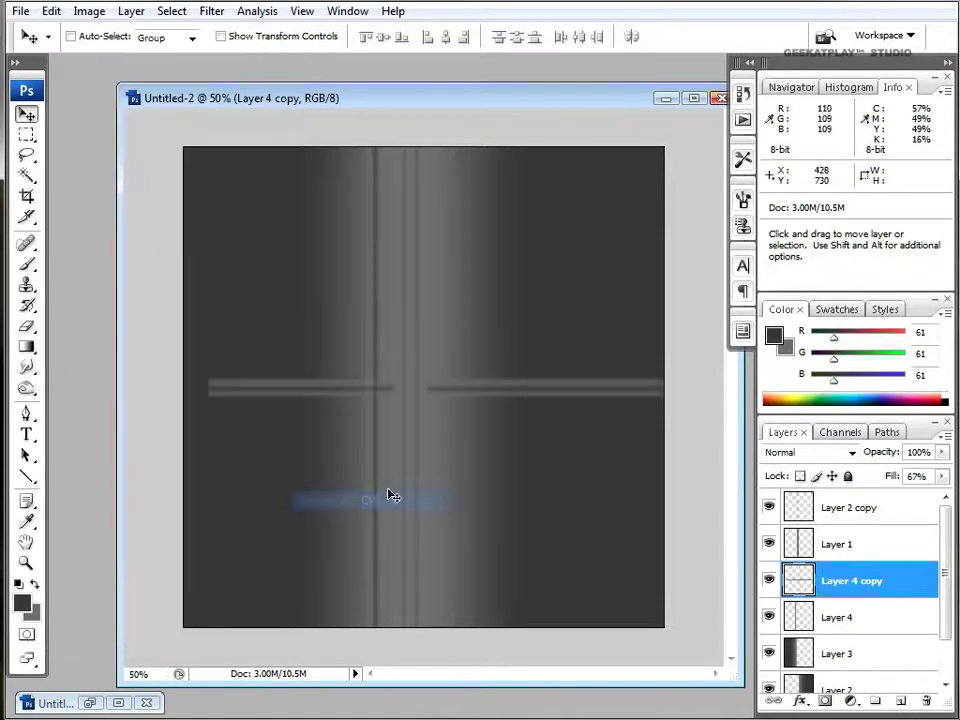
pyautogui.hotkey('ctrl', 'z')
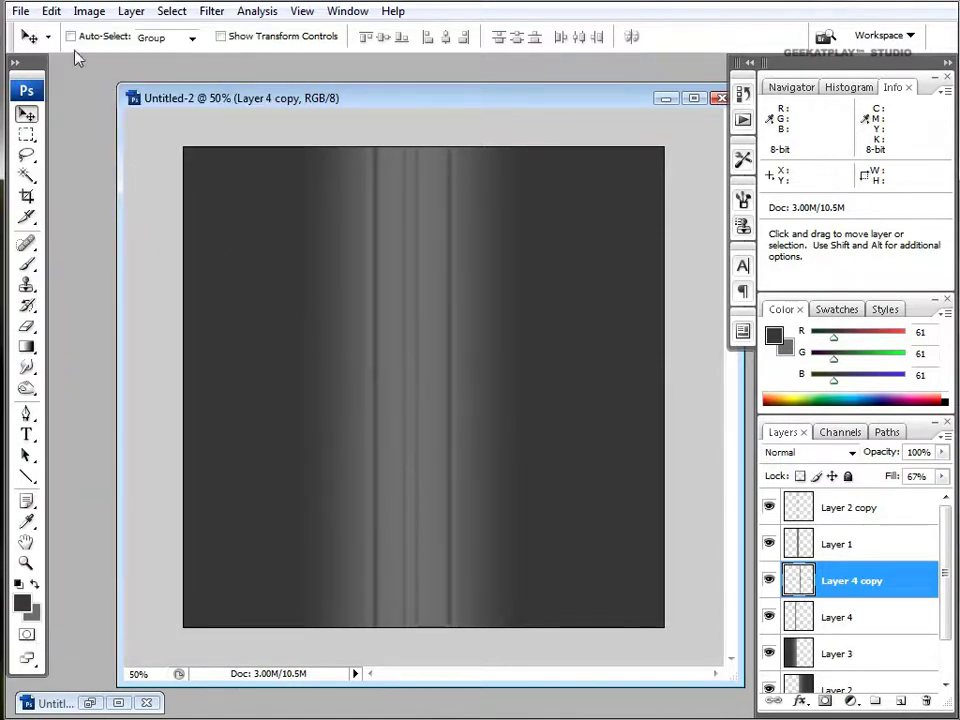
# Rotate Layer 4 copy by 180° so it mirrors the track line on the strip's left side.
pyautogui.click(51, 11)
pyautogui.moveTo(122, 342)
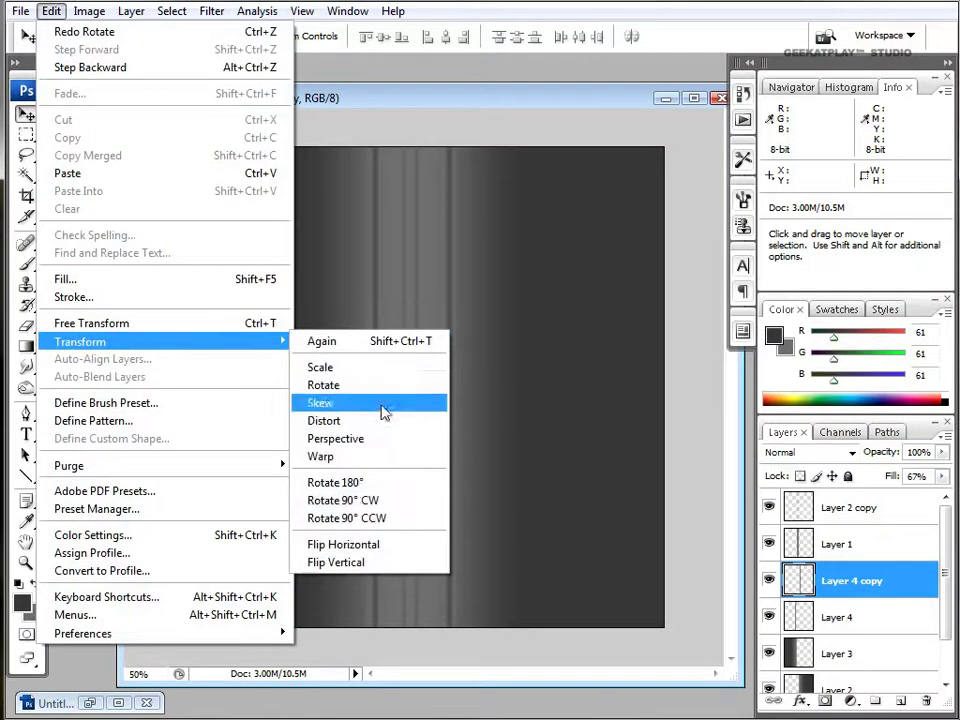
pyautogui.click(388, 482)
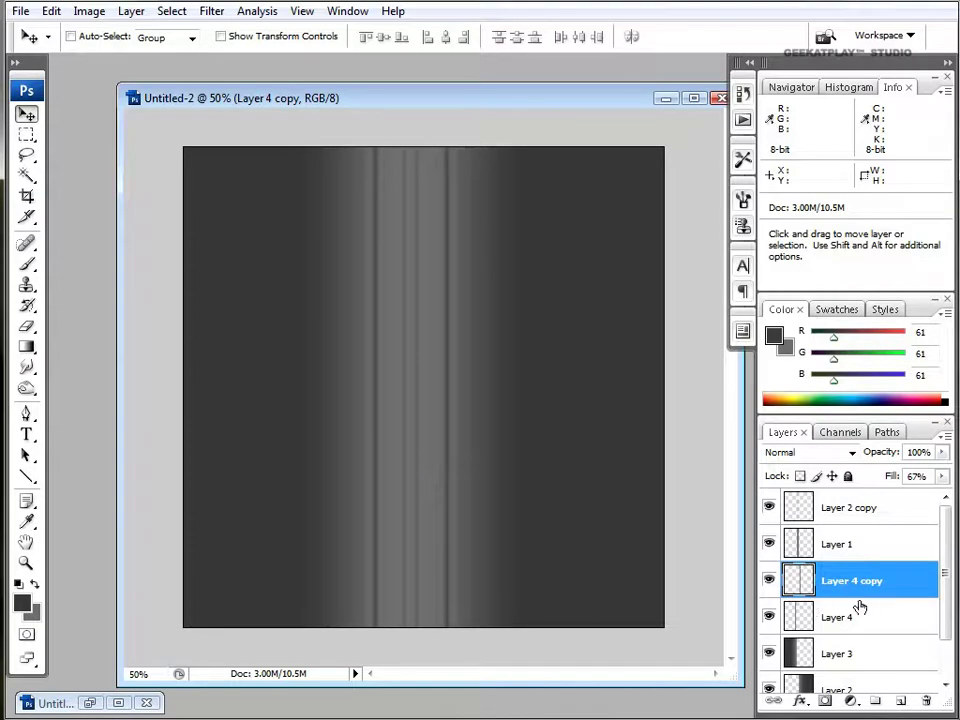
# Check Layer 1 by toggling its visibility, and merge Layer 4 copy with Layer 4 into a single layer.
pyautogui.click(771, 546)
pyautogui.click(771, 546)
pyautogui.keyDown('shift'); pyautogui.click(888, 620); pyautogui.keyUp('shift')
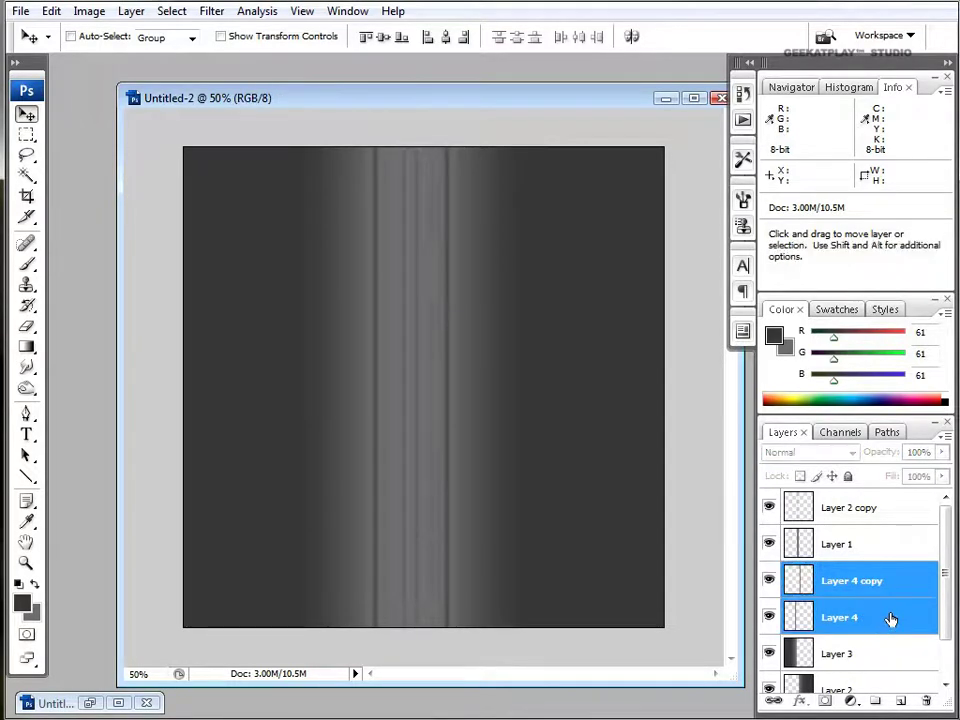
pyautogui.hotkey('ctrl', 'e')
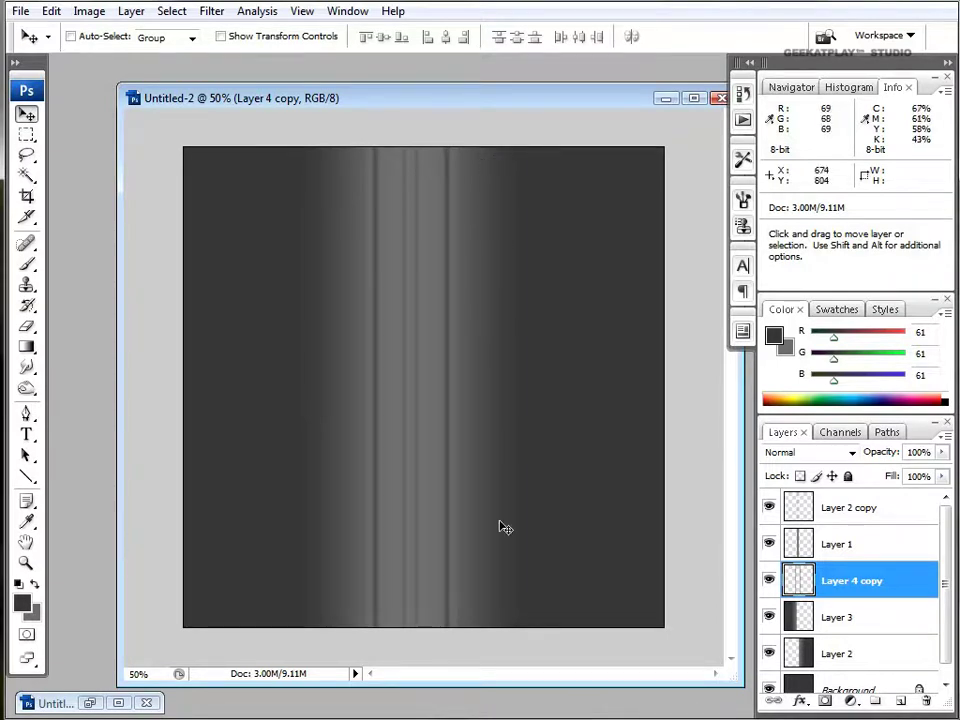
# Add a new layer above Layer 4 copy and select a full-height band 148 pixels wide over the outer part of the right gradient.
pyautogui.click(27, 134)
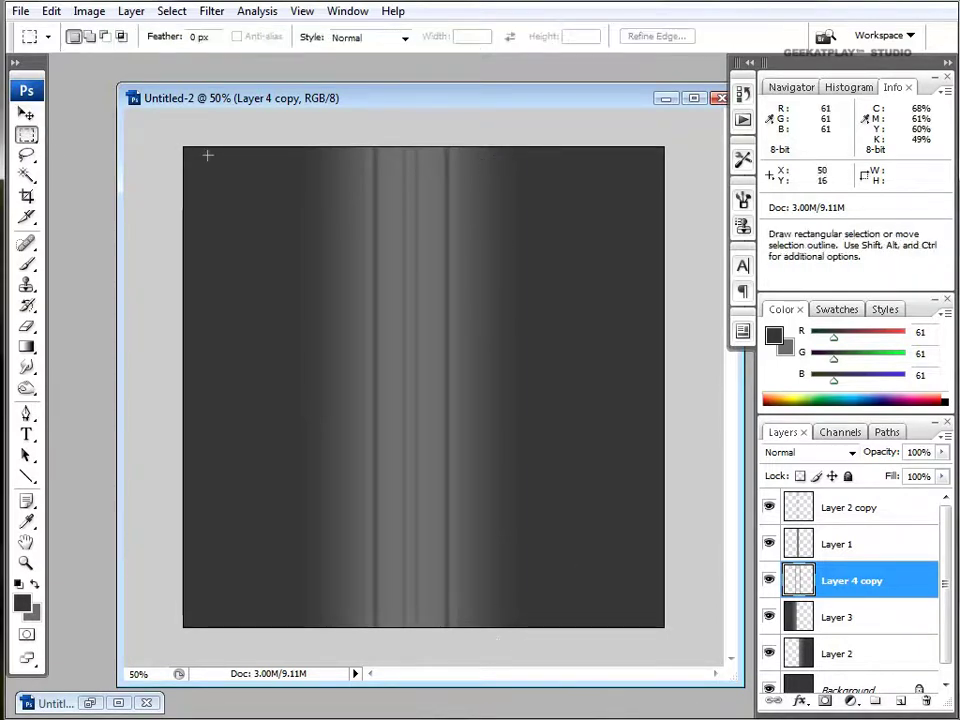
pyautogui.click(900, 703)
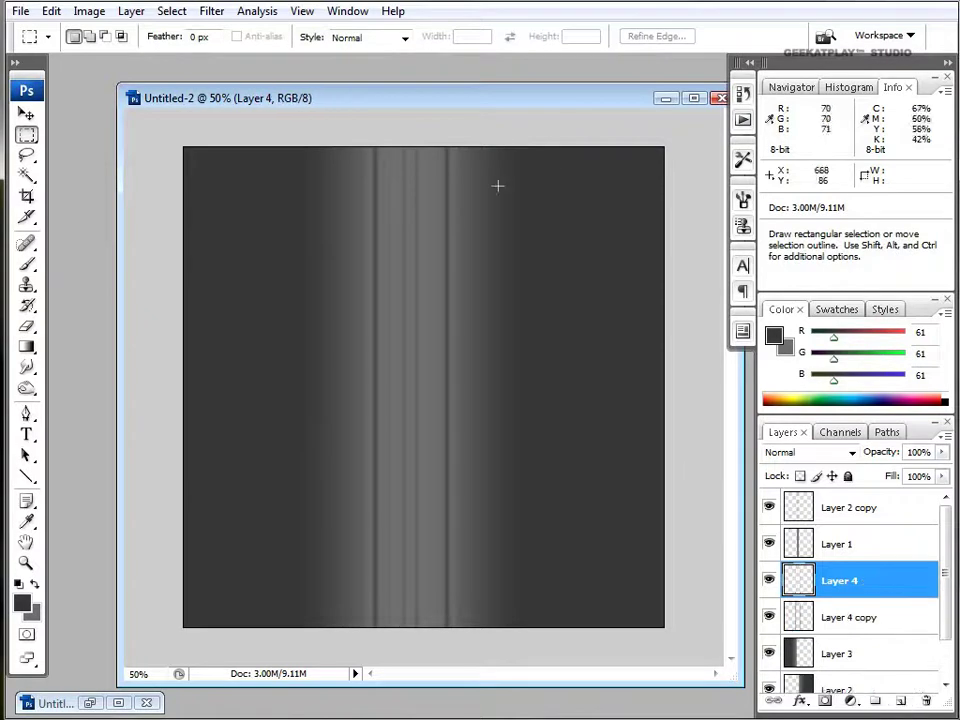
pyautogui.moveTo(487, 152); pyautogui.dragTo(621, 704)
pyautogui.moveTo(557, 709); pyautogui.dragTo(555, 709)
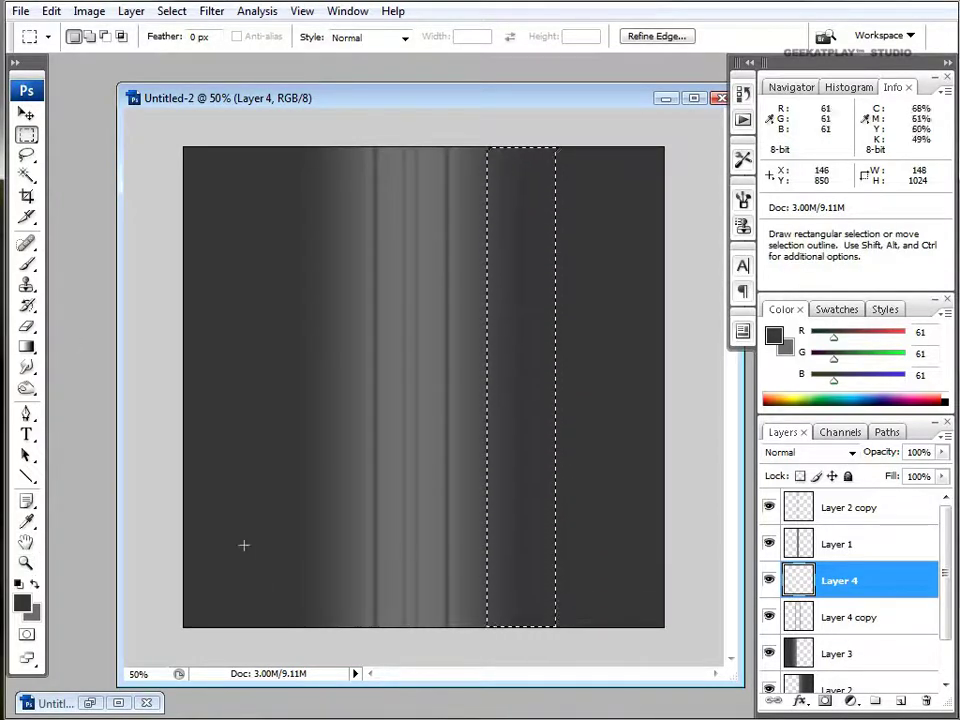
# Set the foreground to light gray RGB 195, 195, 195 and the background to dark gray RGB 76, 76, 76 for the Gradient tool.
pyautogui.click(26, 346)
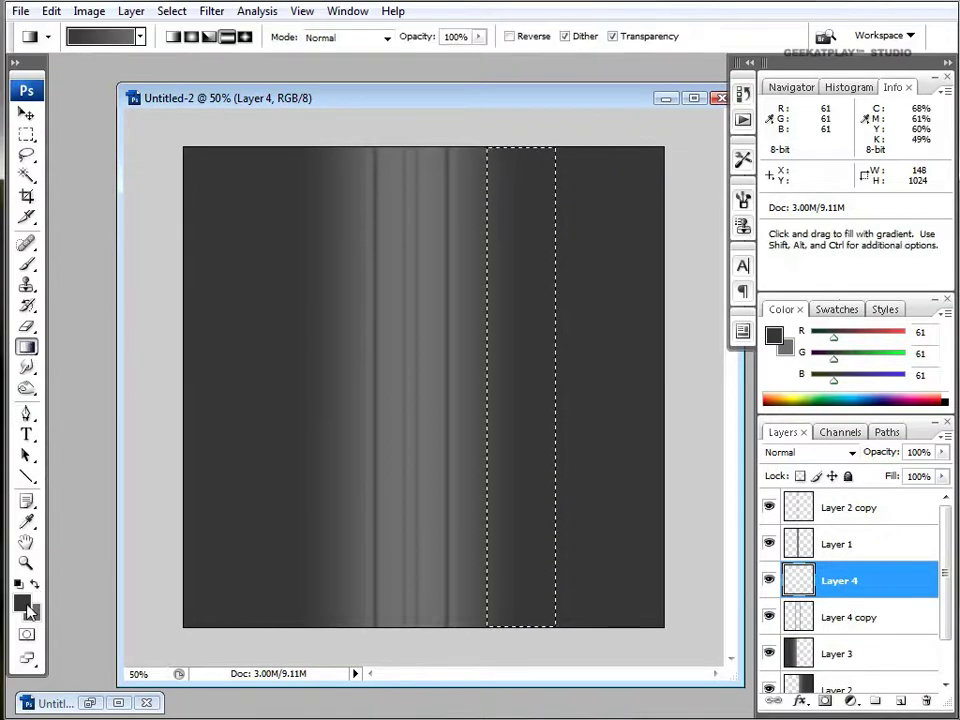
pyautogui.click(22, 602)
pyautogui.moveTo(287, 281); pyautogui.dragTo(261, 236)
pyautogui.click(718, 171)
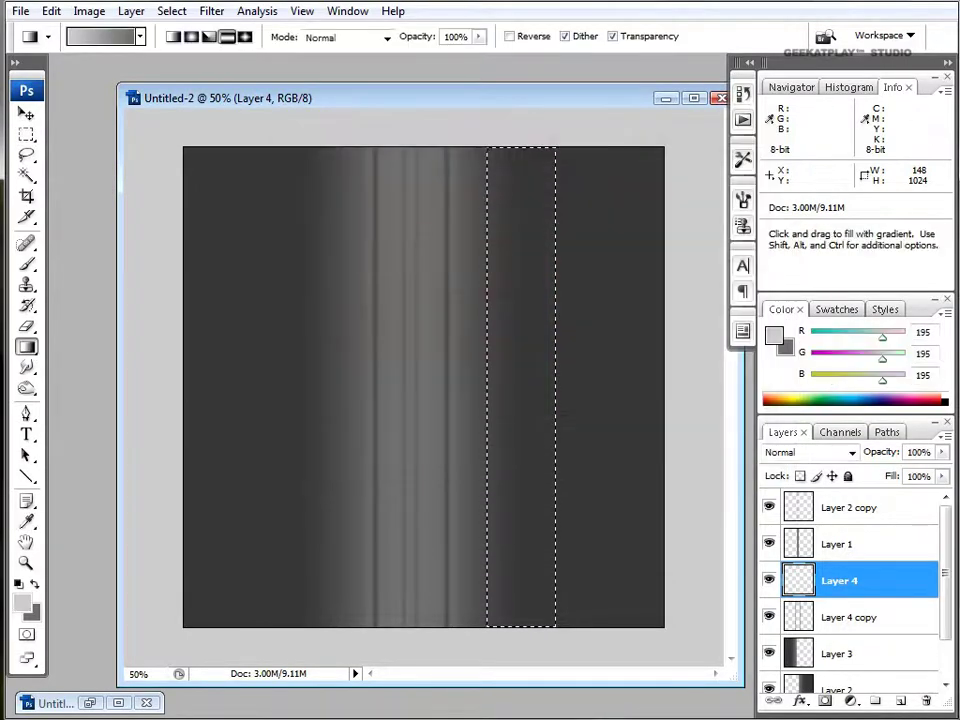
pyautogui.click(31, 613)
pyautogui.click(236, 366)
pyautogui.click(235, 350)
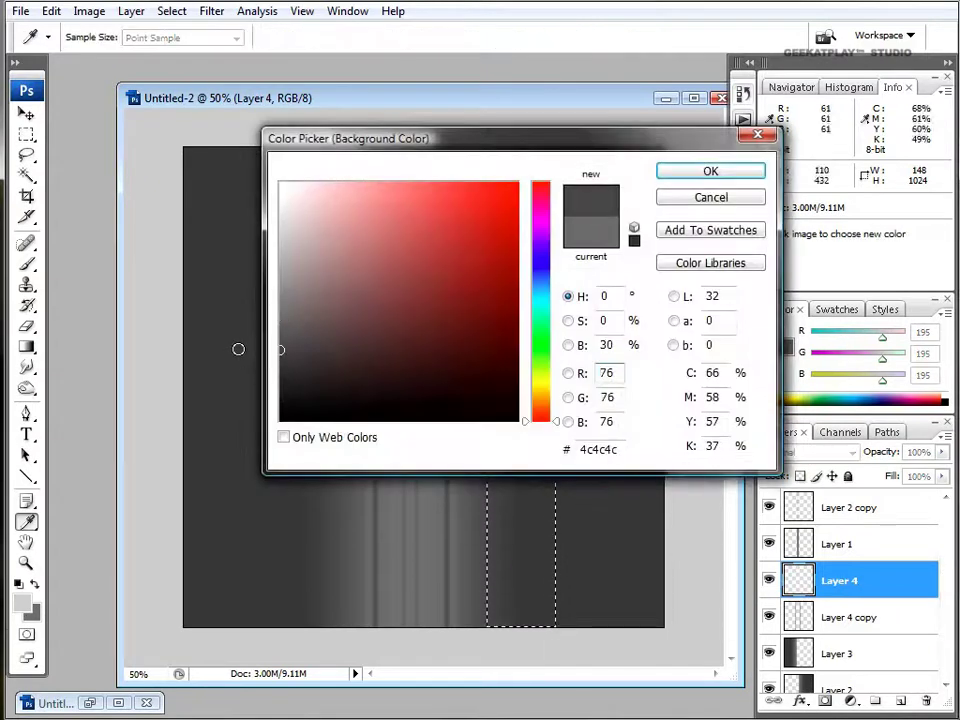
pyautogui.click(690, 170)
pyautogui.press('g')
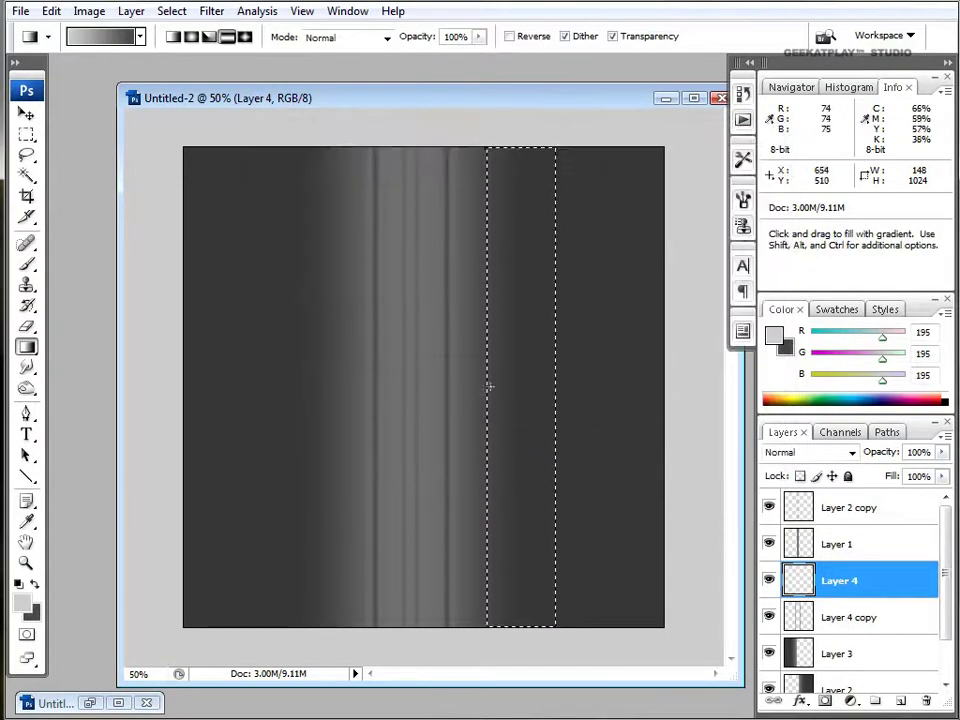
# Fill the selected band on Layer 4 with a linear gradient running from light gray at its left edge to dark gray near its middle.
pyautogui.moveTo(485, 387); pyautogui.dragTo(552, 387)
pyautogui.moveTo(485, 387); pyautogui.dragTo(540, 387)
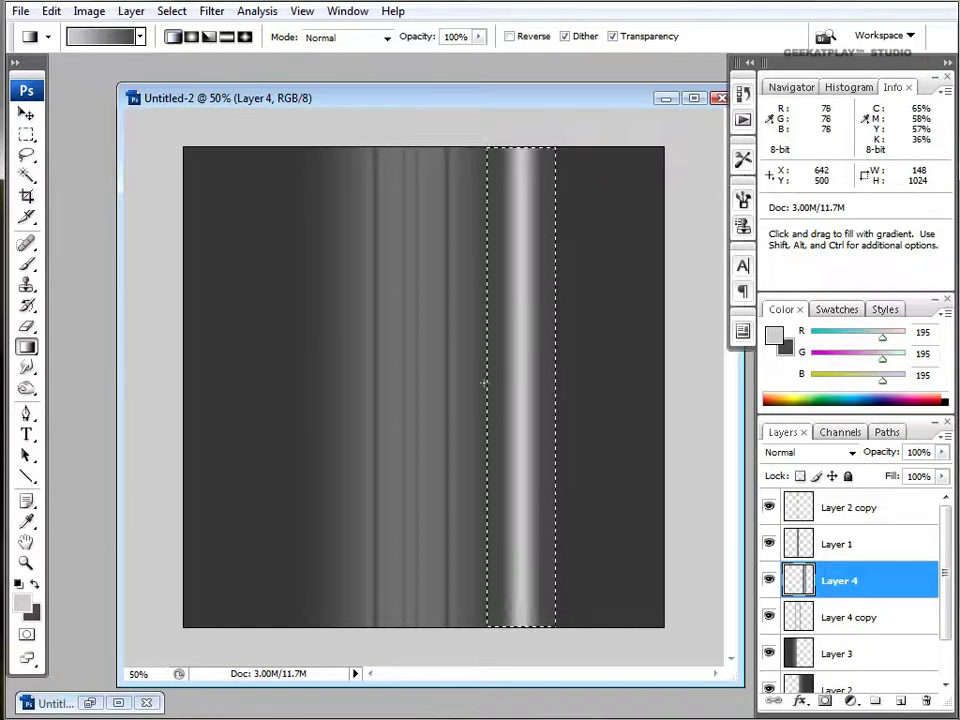
pyautogui.moveTo(484, 382); pyautogui.dragTo(523, 383)
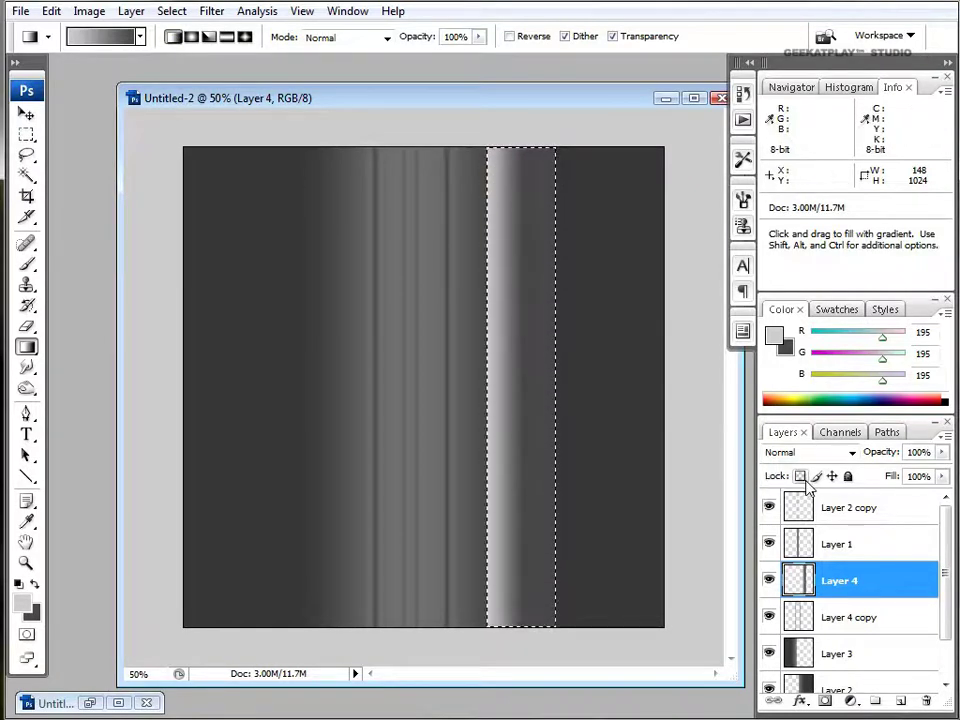
# Copy the selected gradient band to a new layer and rotate the copy by 180°.
pyautogui.hotkey('ctrl', 'j')
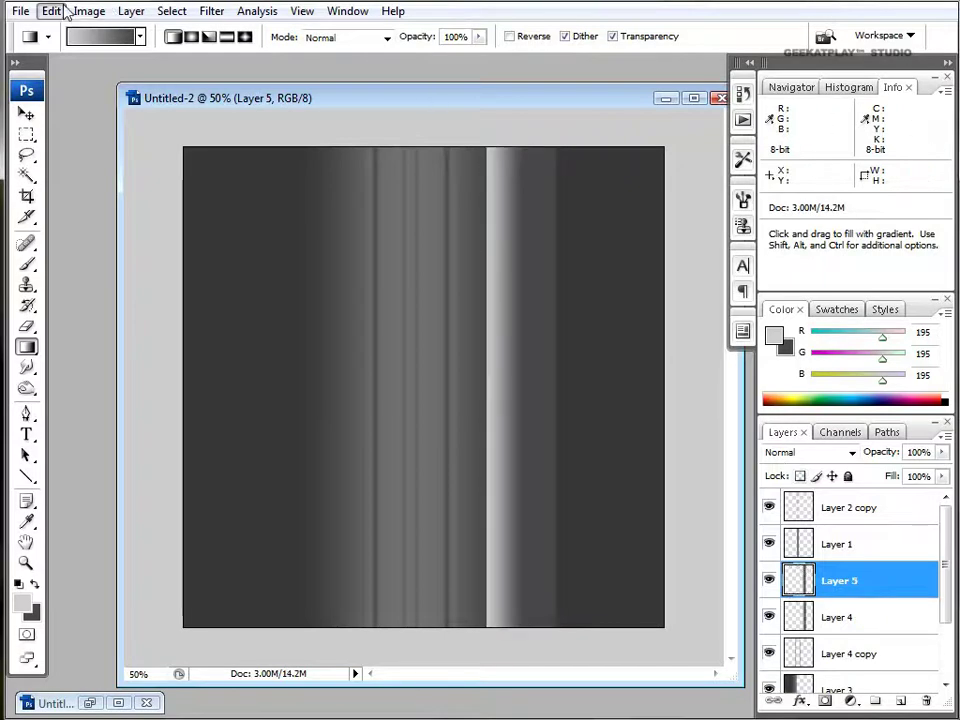
pyautogui.click(52, 11)
pyautogui.moveTo(205, 355)
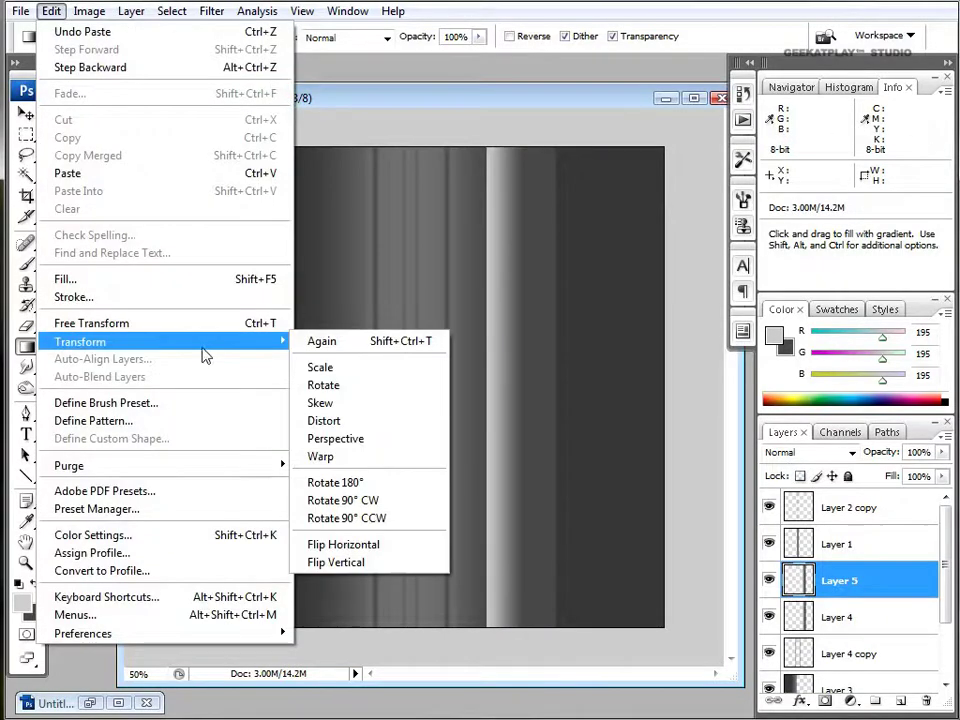
pyautogui.click(405, 482)
# Move the rotated band on Layer 5 to the left side of the road, and shift the right band on Layer 4 slightly outward.
pyautogui.press('v')
pyautogui.moveTo(528, 390); pyautogui.dragTo(300, 397)
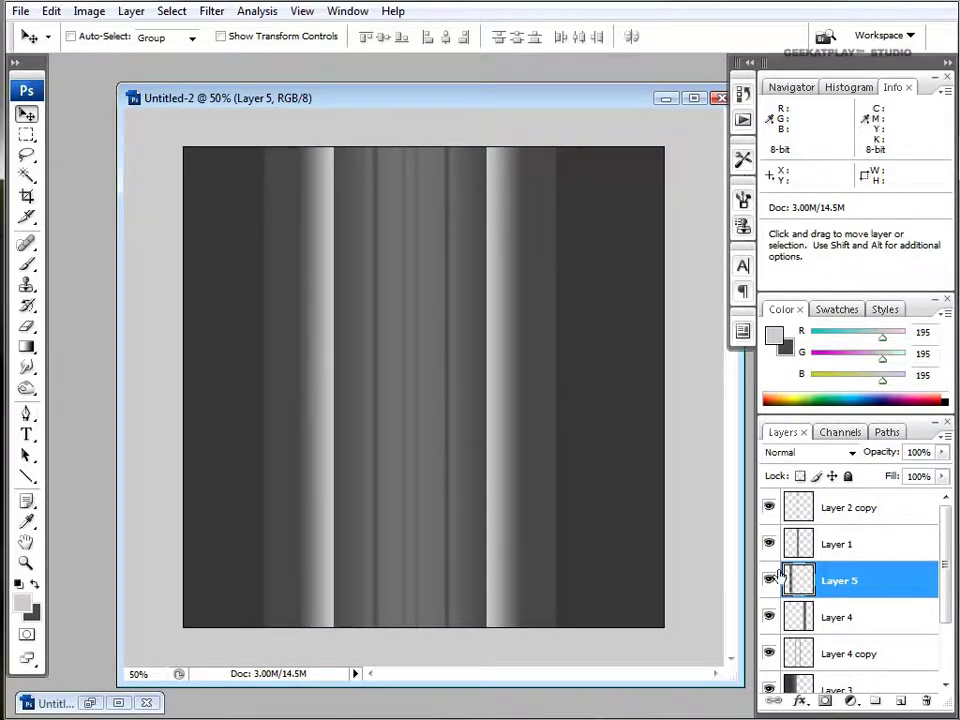
pyautogui.click(830, 616)
pyautogui.moveTo(546, 407)
pyautogui.mouseDown()
pyautogui.moveTo(538, 407)
pyautogui.moveTo(551, 407)
pyautogui.mouseUp()
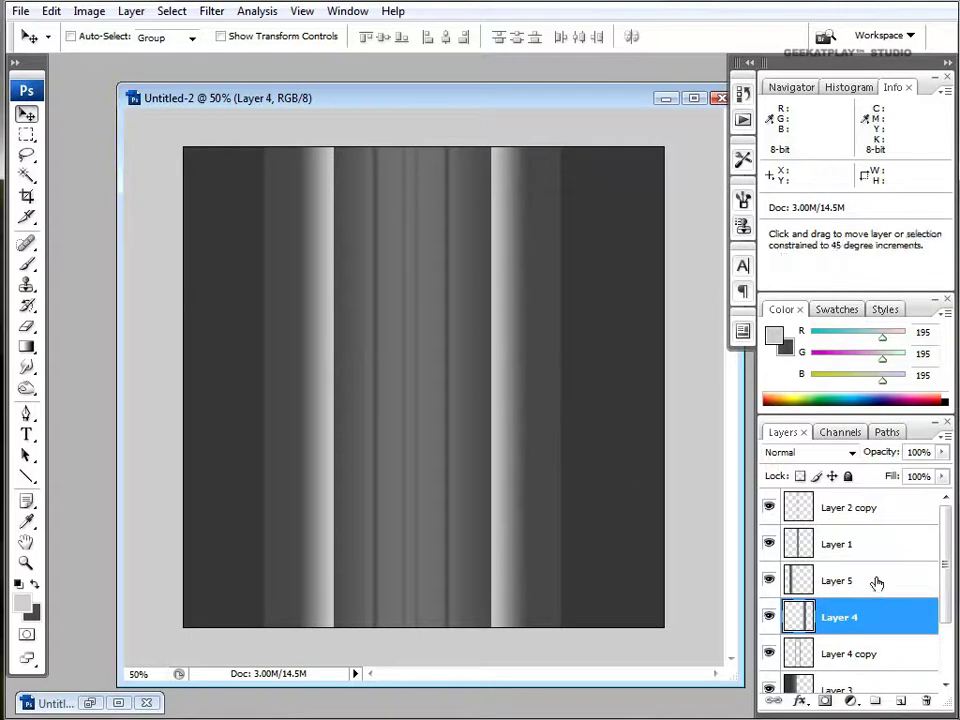
# Merge the two light gradient bands on Layer 4 and Layer 5 into one layer.
pyautogui.keyDown('shift'); pyautogui.click(866, 585); pyautogui.keyUp('shift')
pyautogui.hotkey('ctrl', 'e')
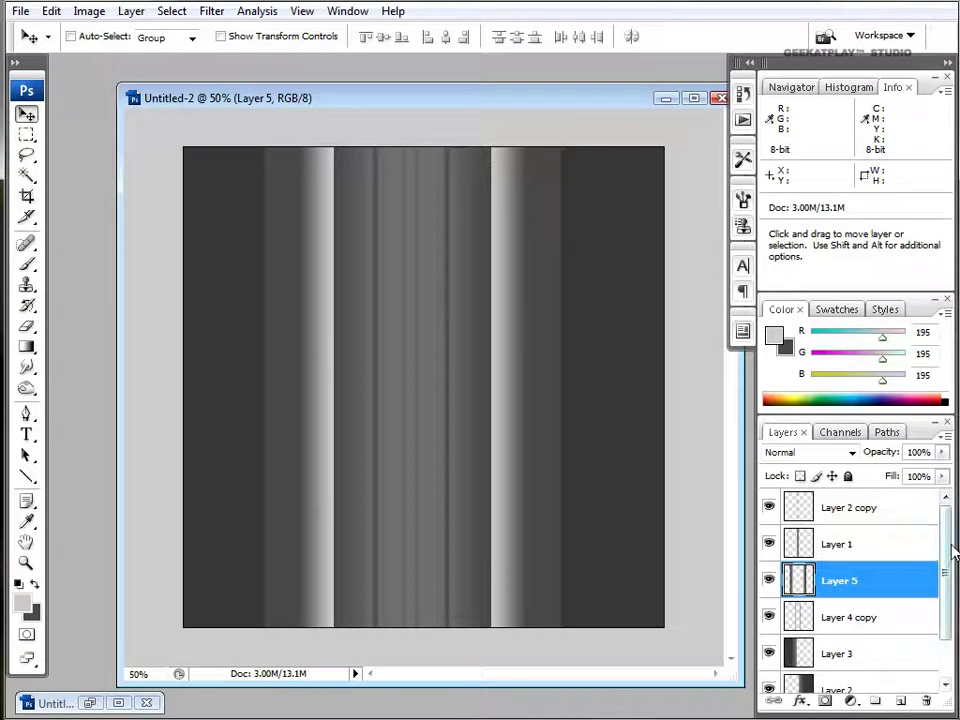
# Toggle the visibility of Layer 3 and Layer 2 off and on to compare the road with and without their gradients.
pyautogui.scroll(-2, 952, 597)
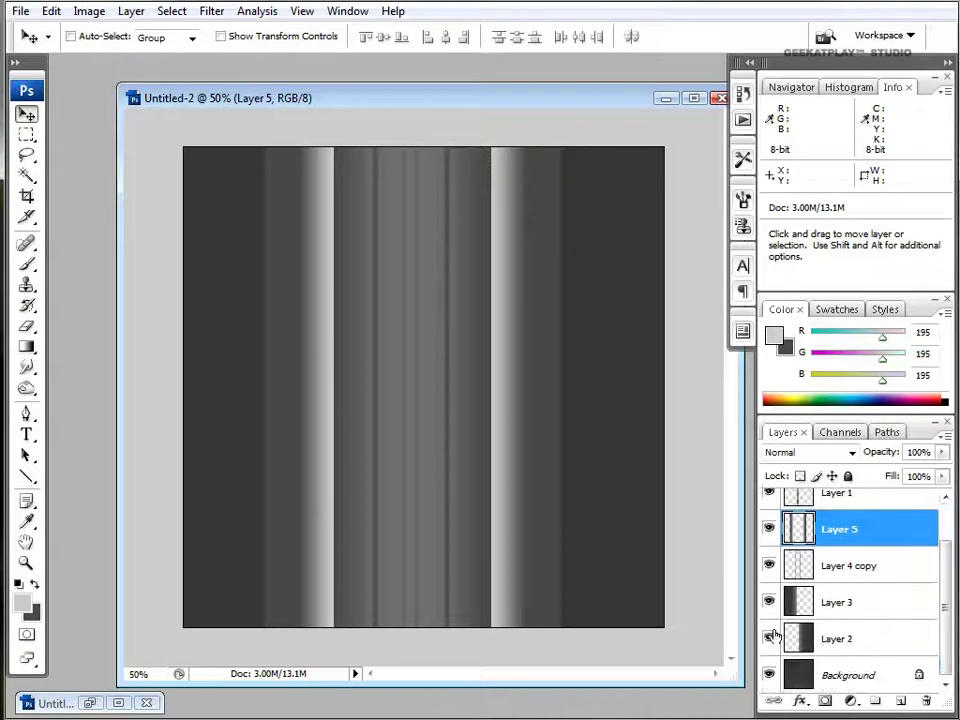
pyautogui.click(770, 603)
pyautogui.click(769, 638)
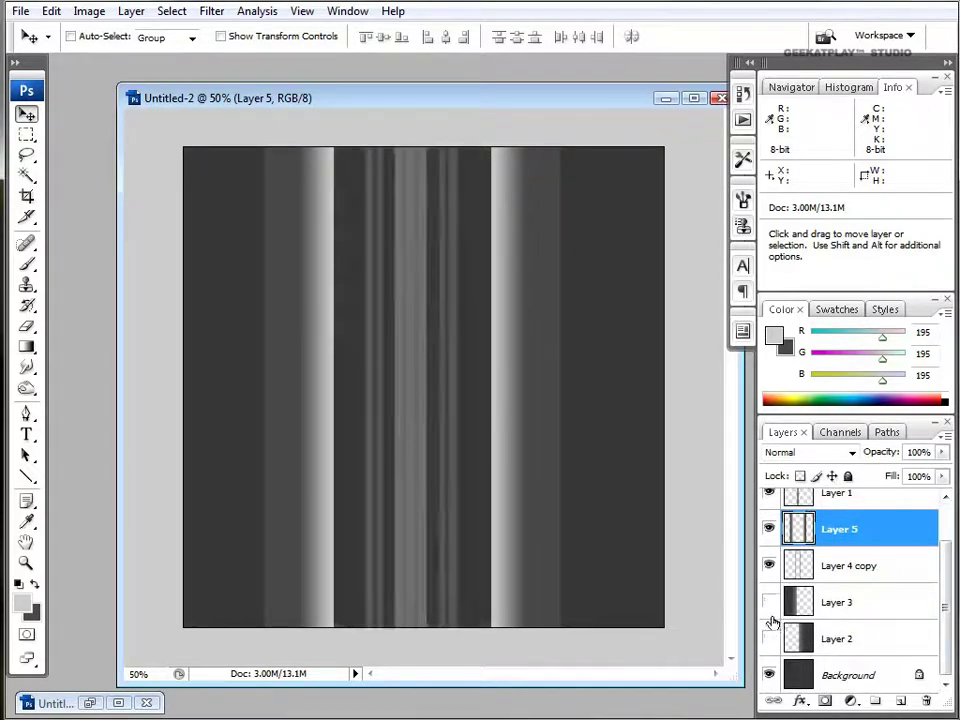
pyautogui.click(770, 603)
pyautogui.click(769, 638)
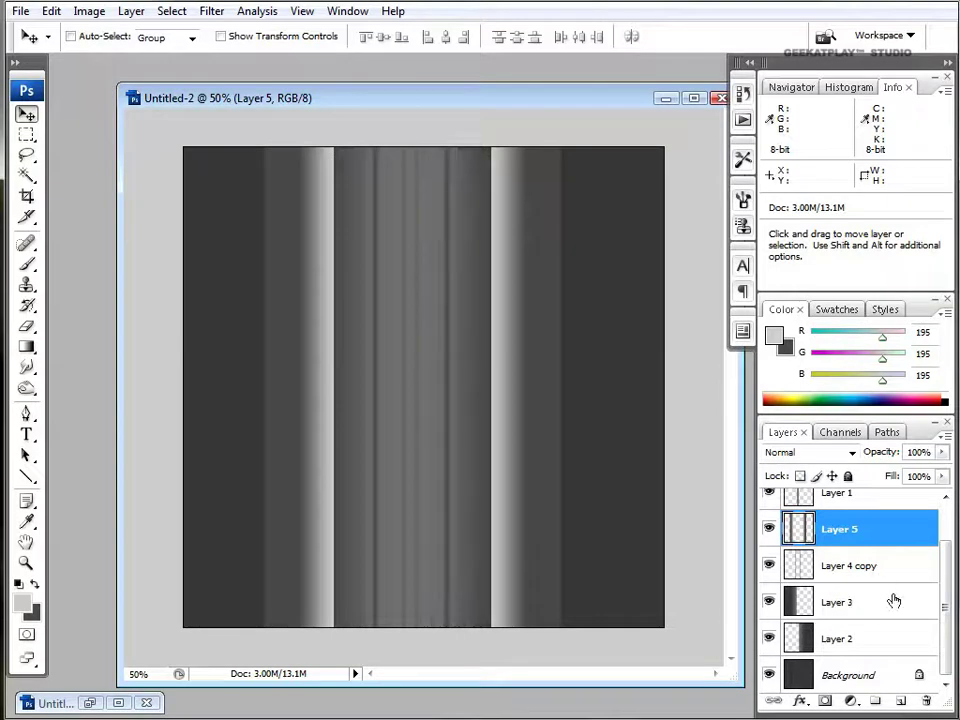
# Hide the merged bands on Layer 5 and export the image for web as a JPEG named broad.jpg in the roads folder.
pyautogui.scroll(1, 951, 542)
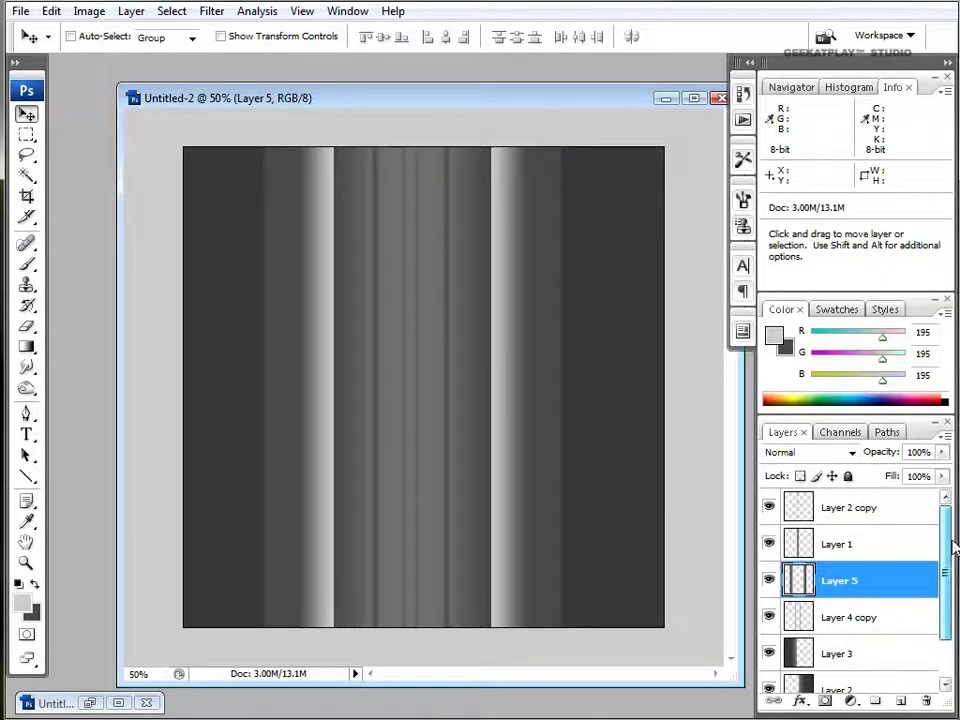
pyautogui.click(769, 580)
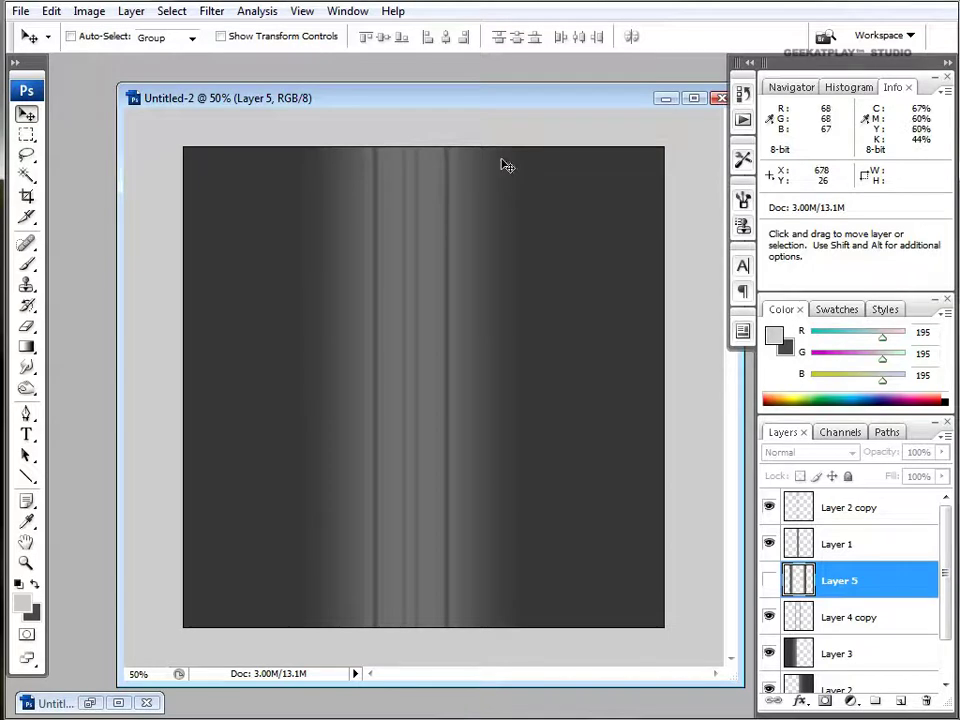
pyautogui.click(19, 11)
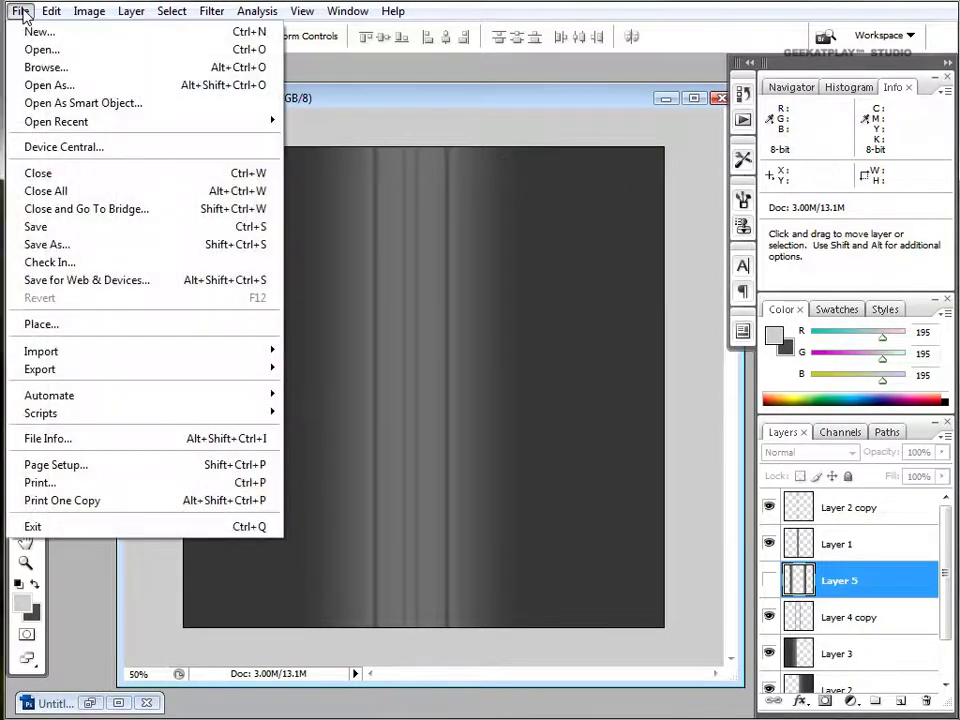
pyautogui.click(146, 280)
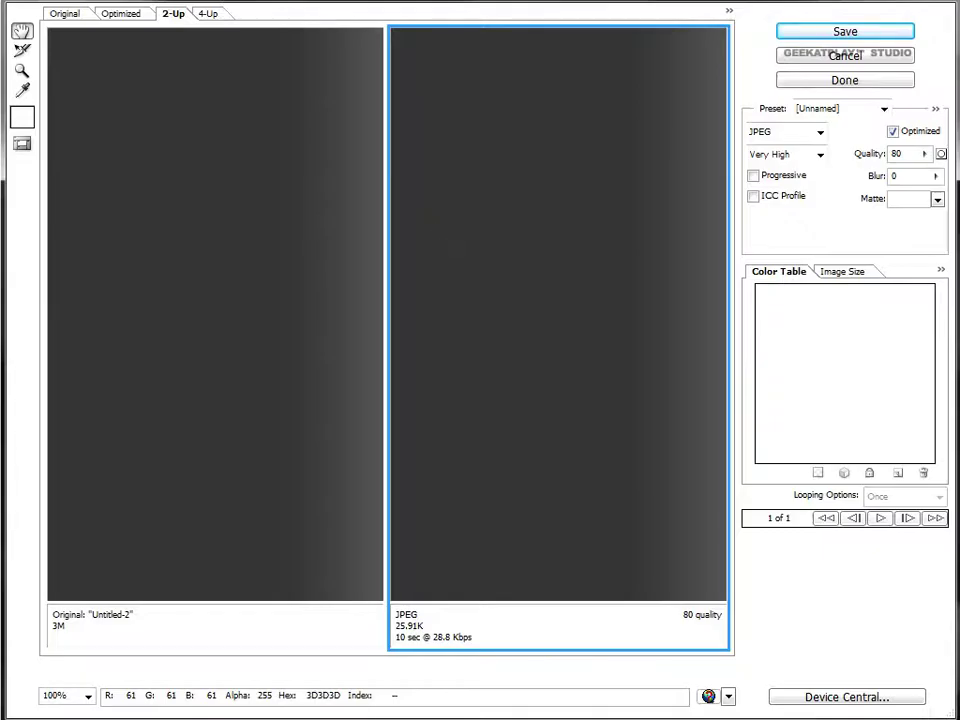
pyautogui.click(784, 34)
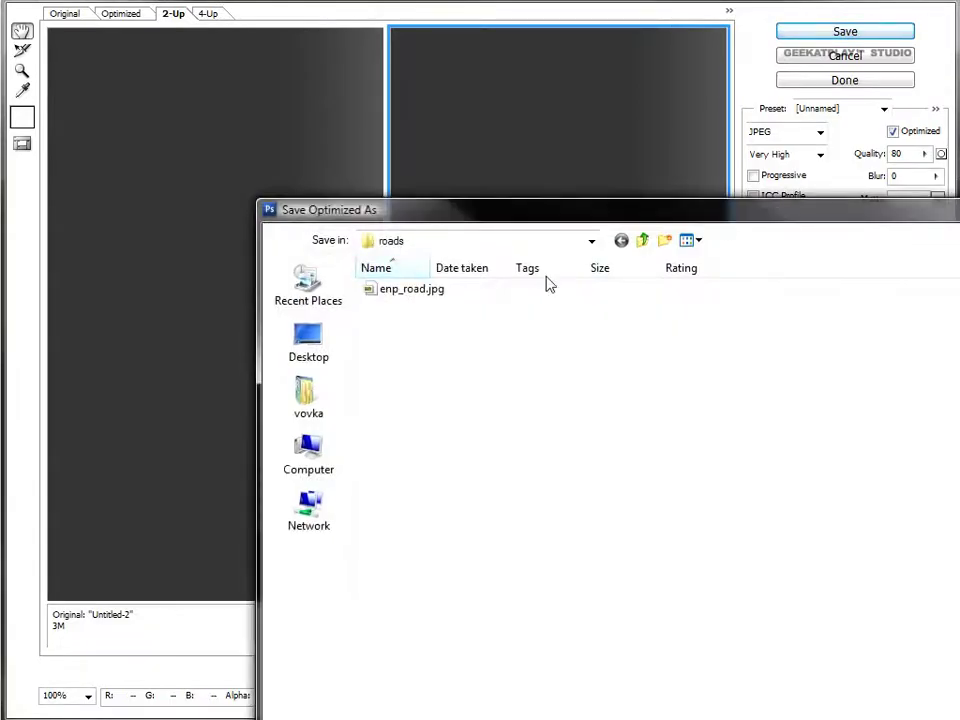
pyautogui.moveTo(549, 214); pyautogui.dragTo(405, 48)
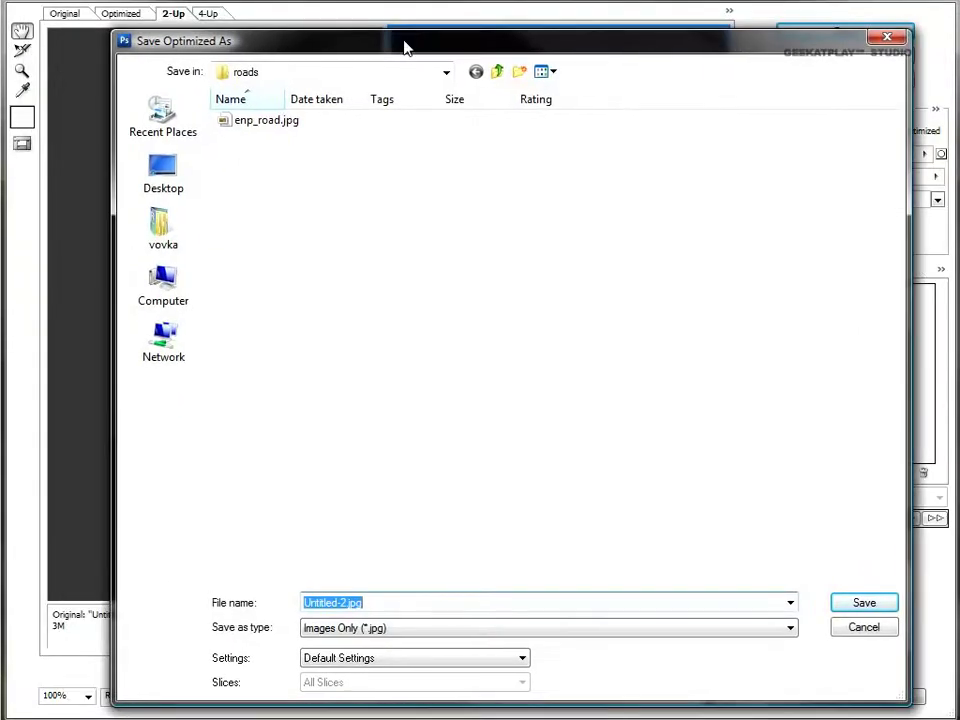
pyautogui.click(337, 602)
pyautogui.write('broad')
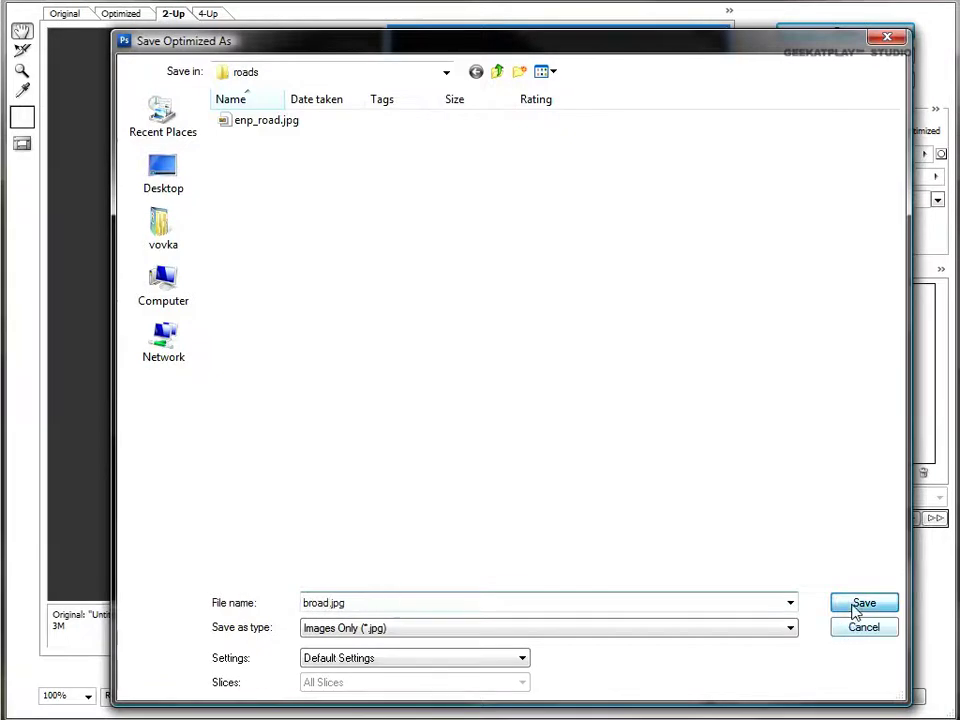
pyautogui.click(857, 605)
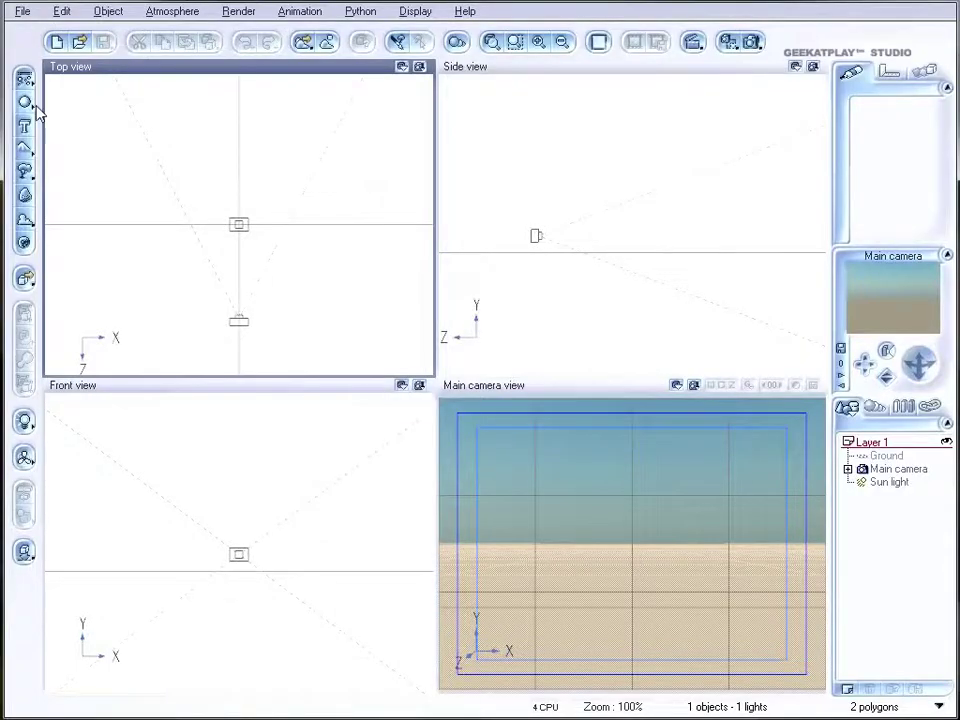
# Switch to Vue, add a standard terrain and stretch it wider and much longer in the top view, extending ahead of the camera.
pyautogui.click(25, 148)
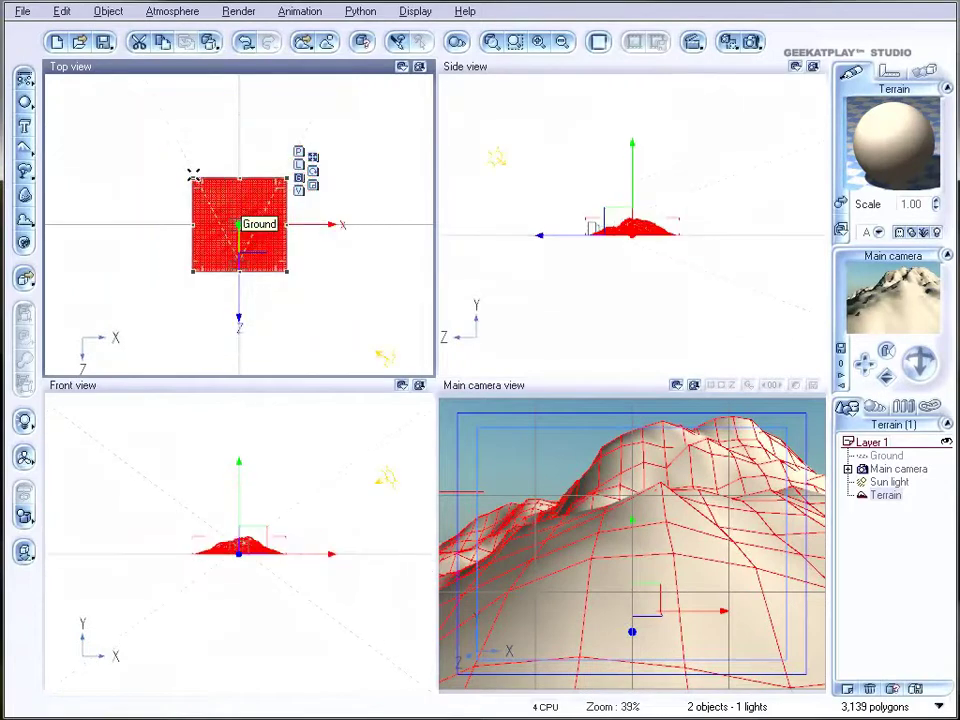
pyautogui.moveTo(195, 179); pyautogui.dragTo(165, 150)
pyautogui.scroll(-1, 255, 150)
pyautogui.moveTo(231, 178); pyautogui.dragTo(234, 41)
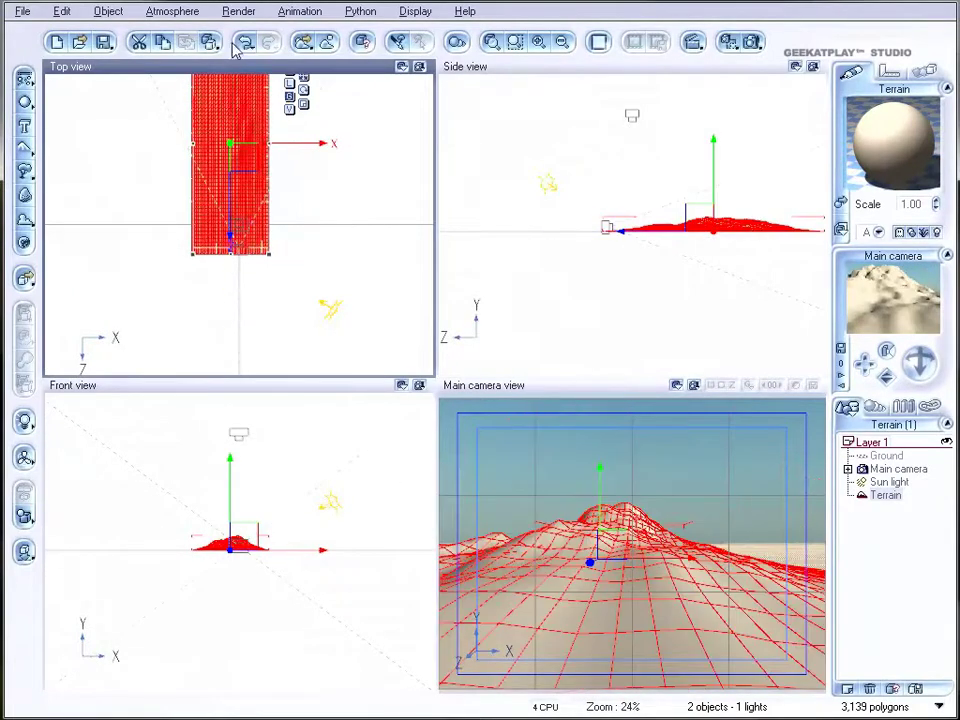
pyautogui.moveTo(270, 152); pyautogui.dragTo(297, 152)
pyautogui.moveTo(199, 143); pyautogui.dragTo(161, 146)
# Open the terrain for editing and reset its surface to flat.
pyautogui.rightClick(257, 123)
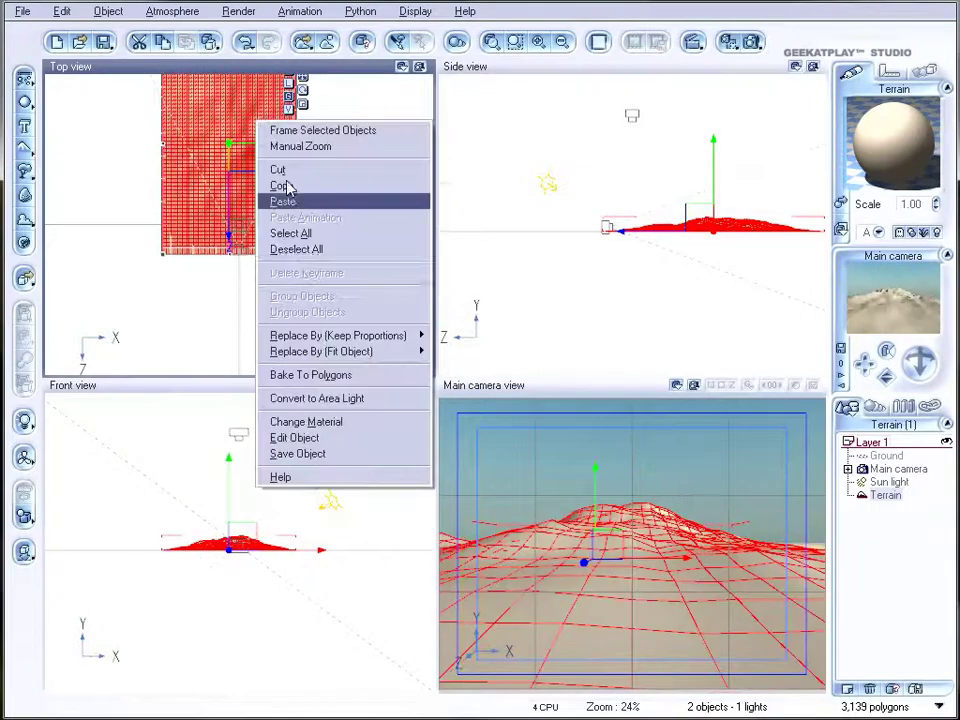
pyautogui.click(336, 439)
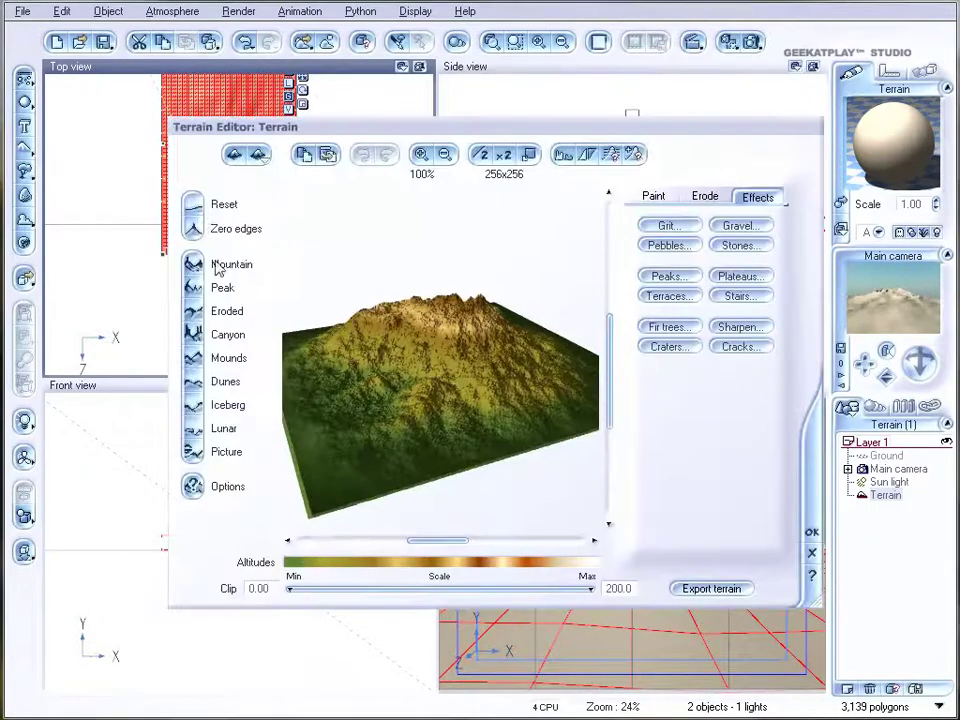
pyautogui.click(195, 205)
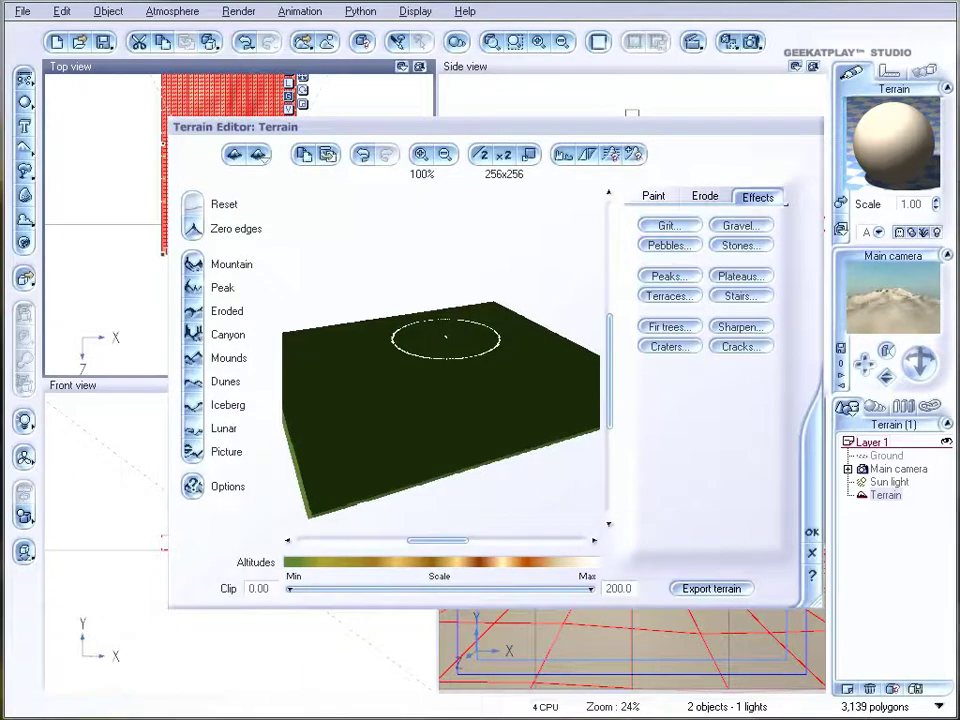
# Load broad.jpg from the roads folder as the height picture for the terrain.
pyautogui.click(193, 452)
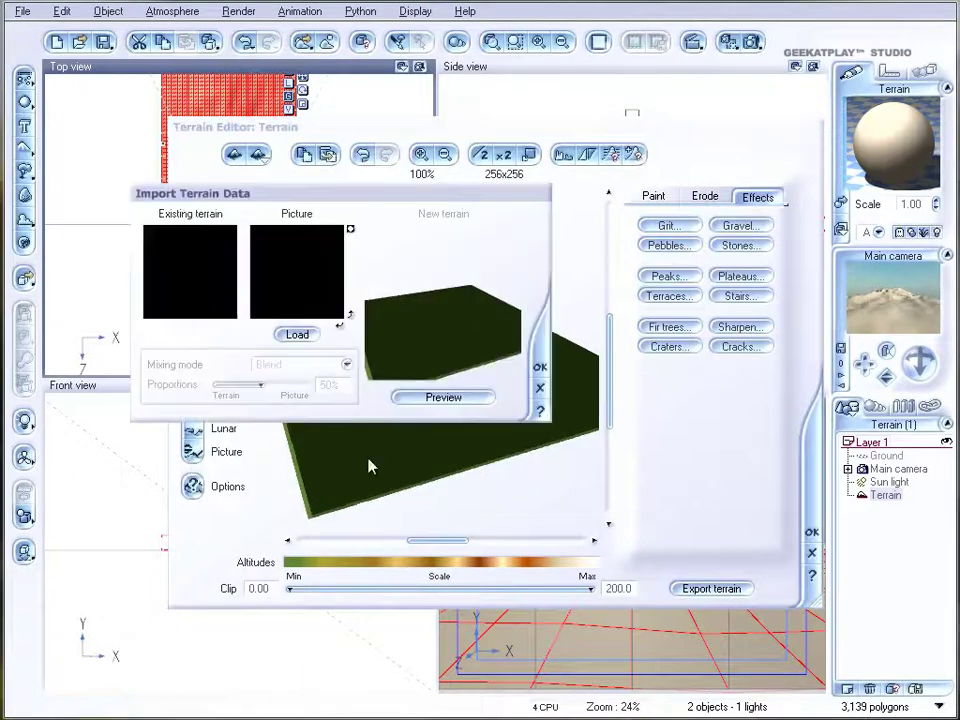
pyautogui.click(292, 337)
pyautogui.click(221, 677)
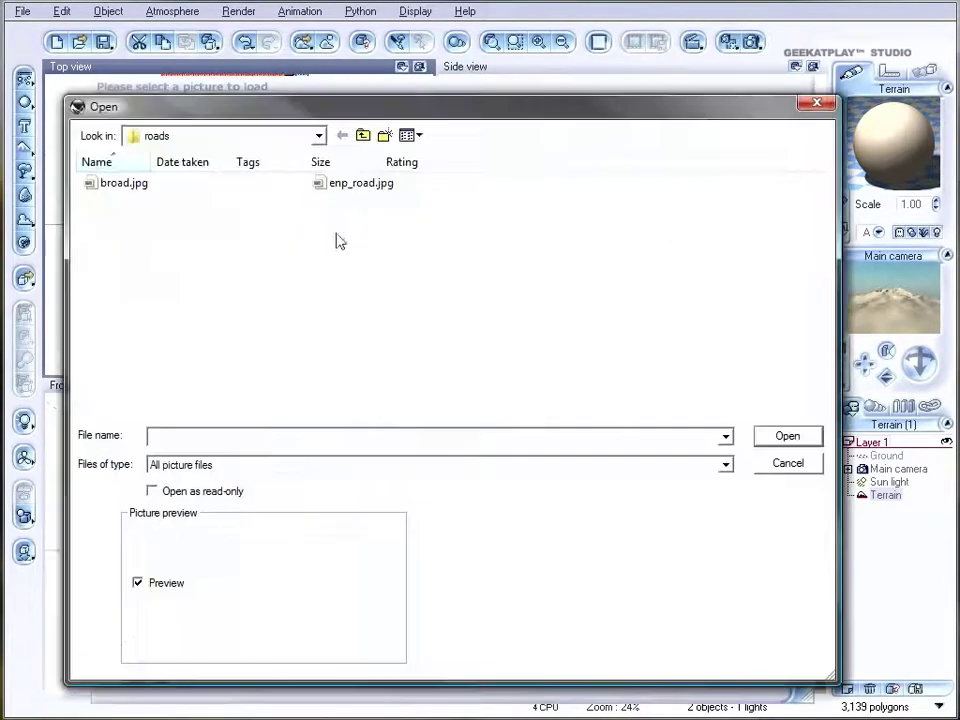
pyautogui.click(135, 186)
pyautogui.click(786, 437)
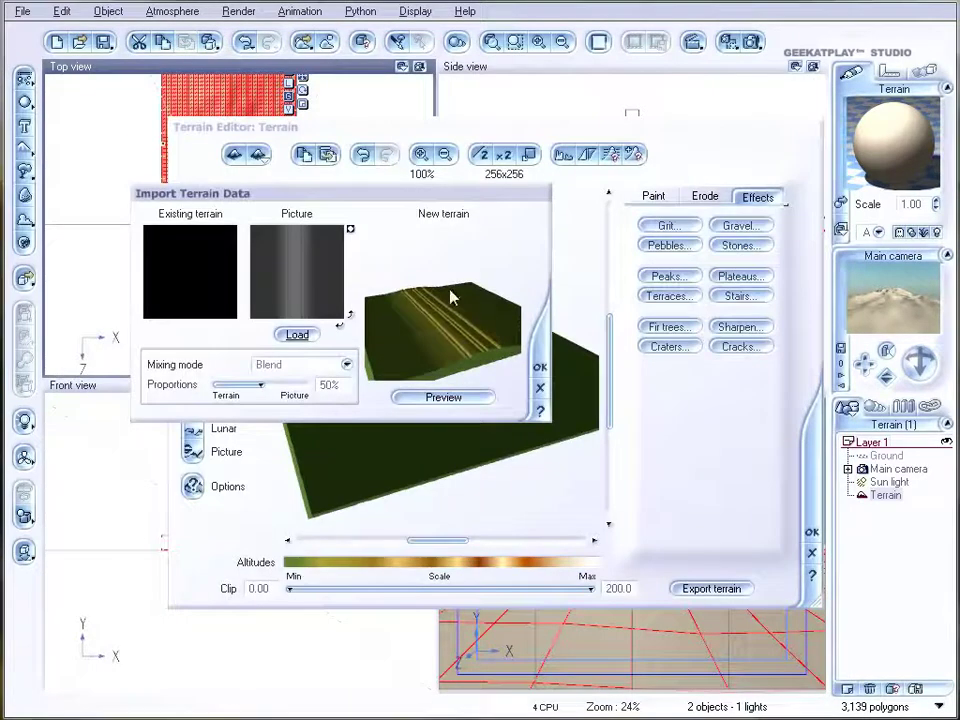
# Lower the Blend proportion of the picture to about 30%, apply the import, inspect the road profile and accept the edited terrain.
pyautogui.moveTo(503, 343); pyautogui.dragTo(478, 314)
pyautogui.moveTo(262, 385); pyautogui.dragTo(252, 387)
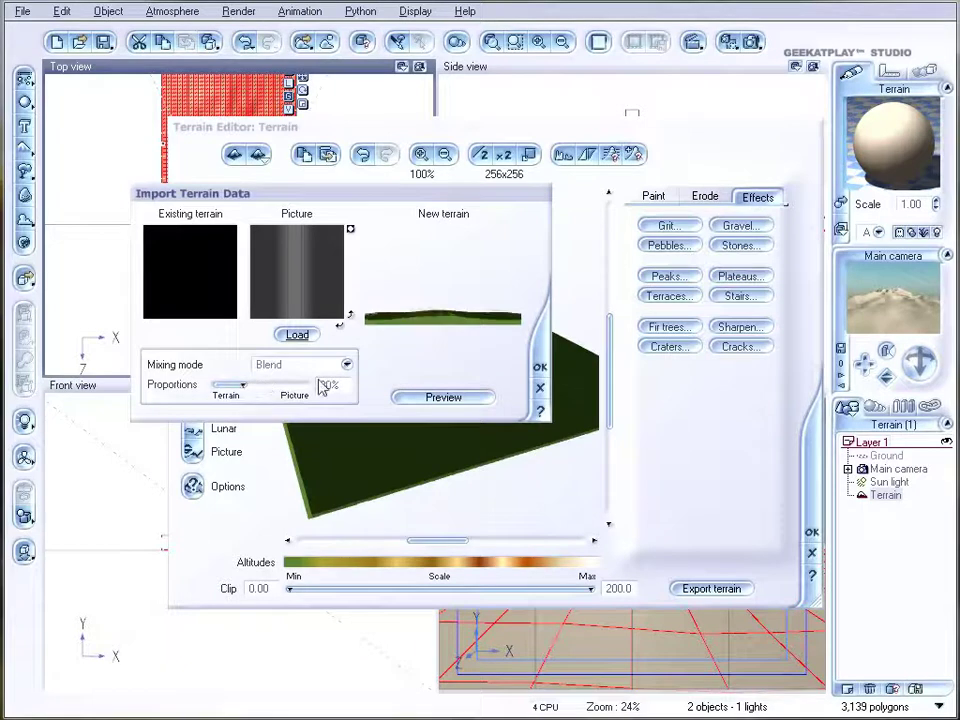
pyautogui.click(537, 368)
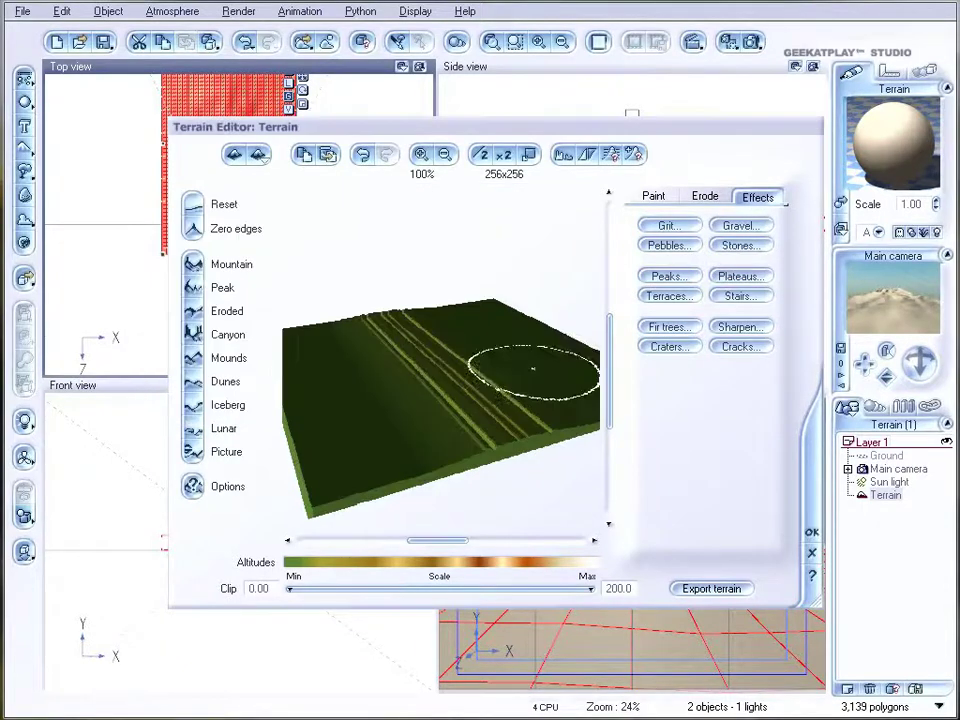
pyautogui.moveTo(546, 364); pyautogui.dragTo(524, 354)
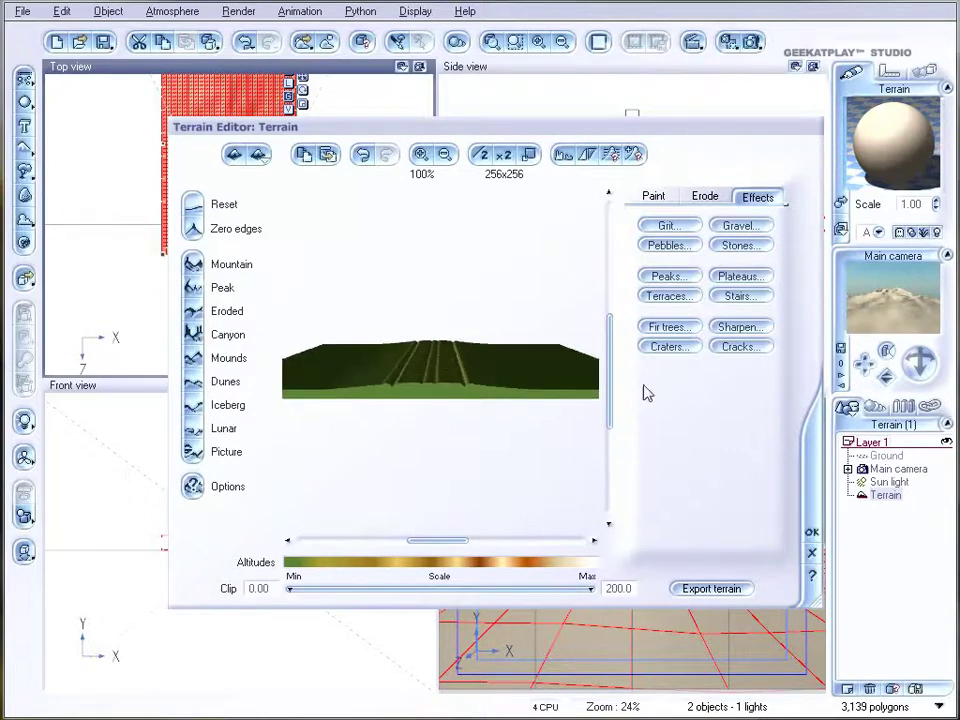
pyautogui.click(812, 532)
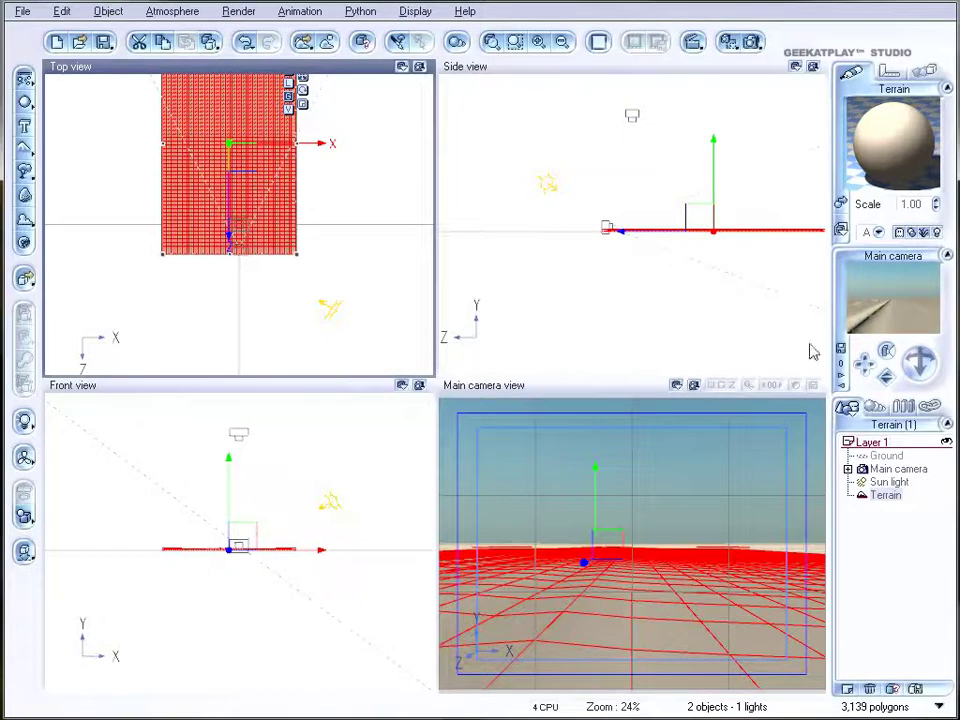
# Move the main camera to the near end of the terrain, centre it on the road and raise it slightly.
pyautogui.click(893, 470)
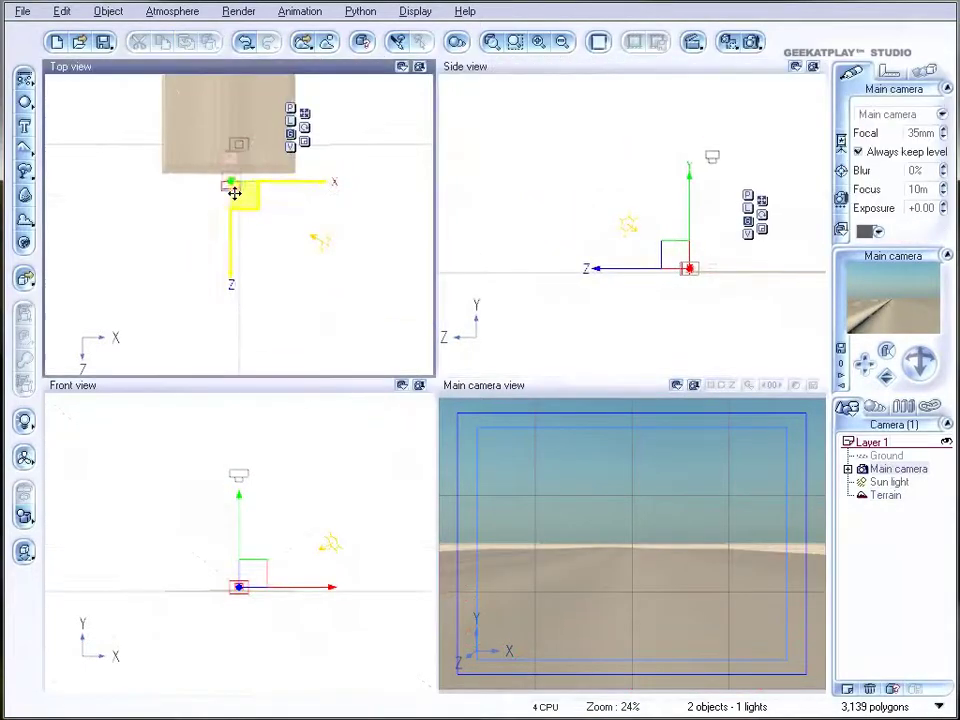
pyautogui.moveTo(250, 181); pyautogui.dragTo(243, 192)
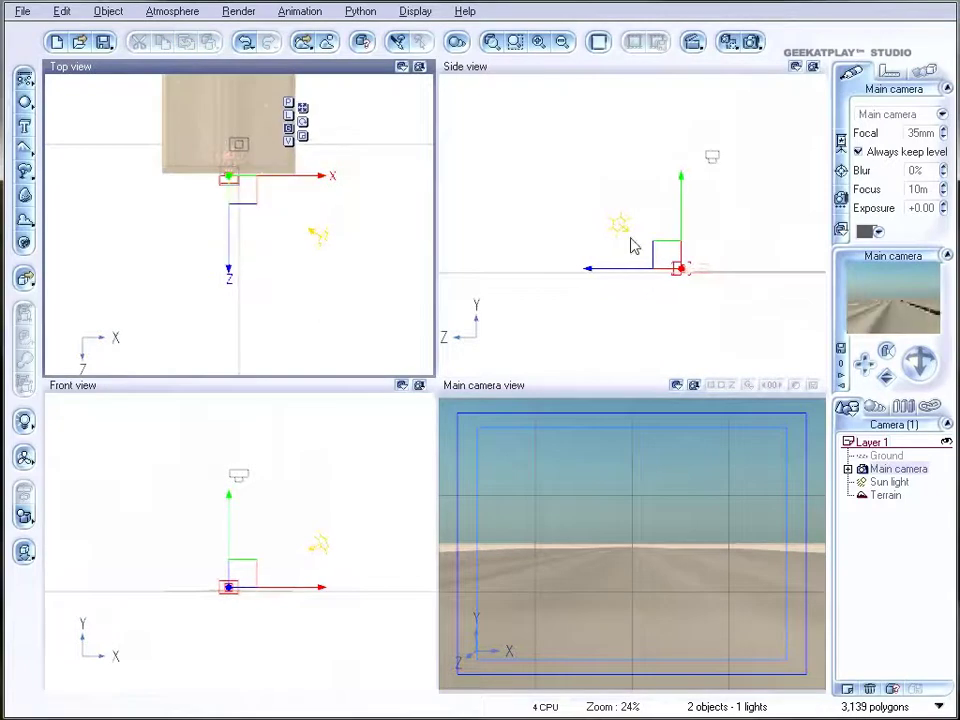
pyautogui.moveTo(670, 253); pyautogui.dragTo(665, 250)
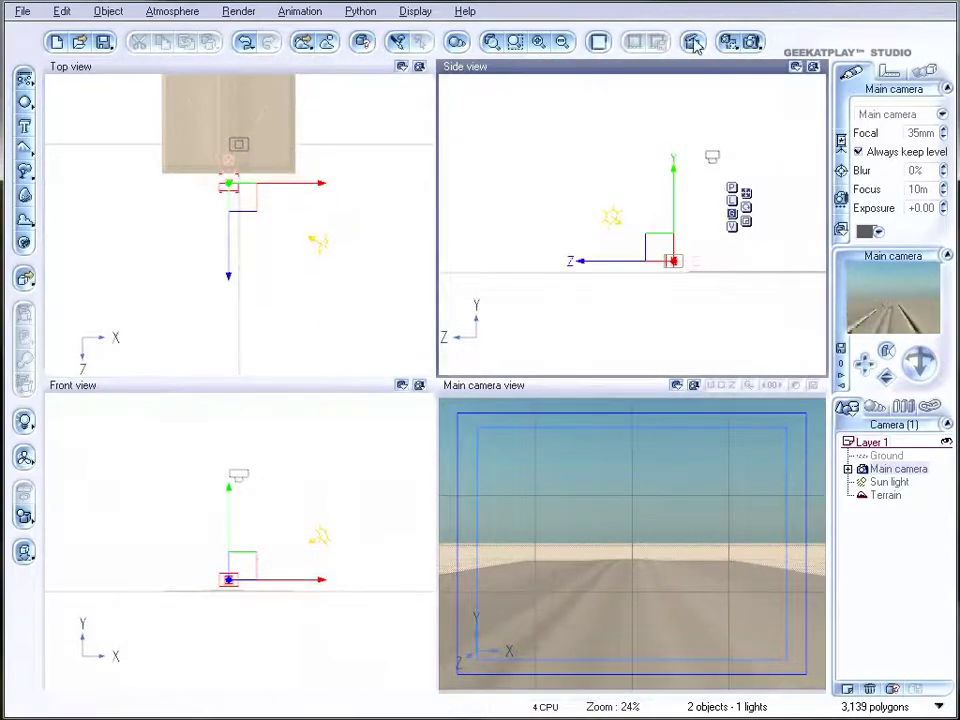
# Set the render destination to screen, render the road scene and close the rendered image after viewing it.
pyautogui.click(751, 43)
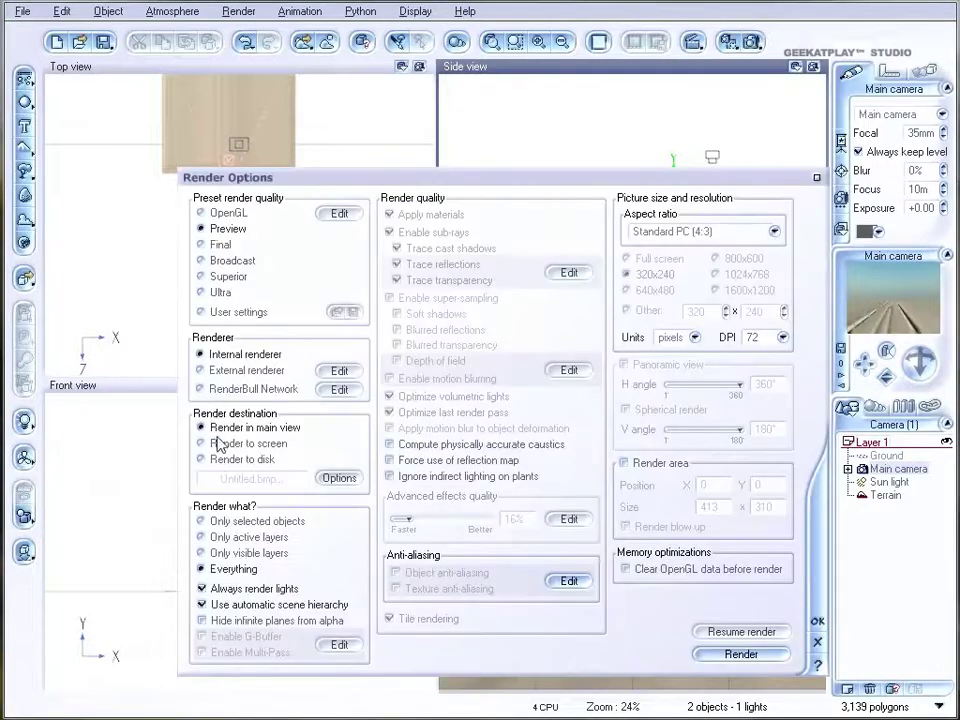
pyautogui.click(280, 444)
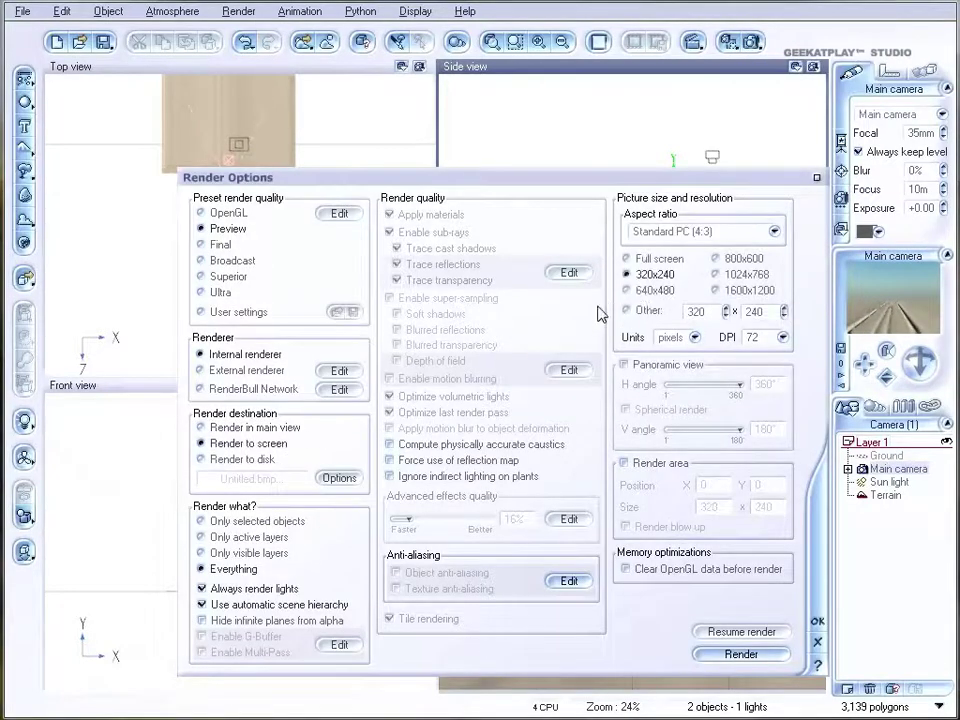
pyautogui.click(817, 621)
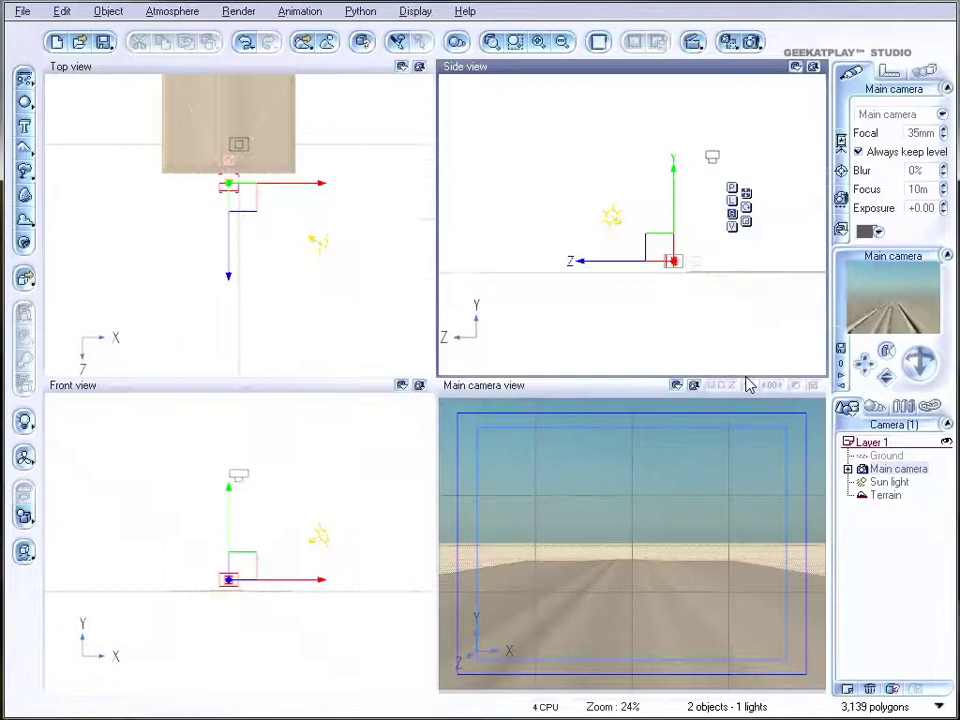
pyautogui.click(750, 43)
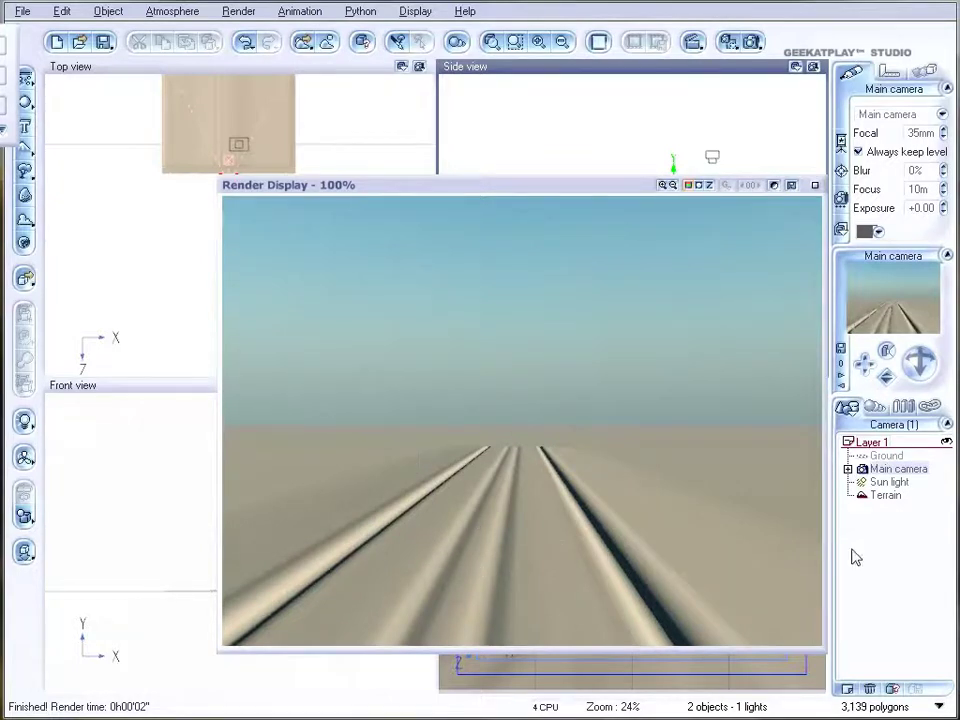
pyautogui.click(815, 186)
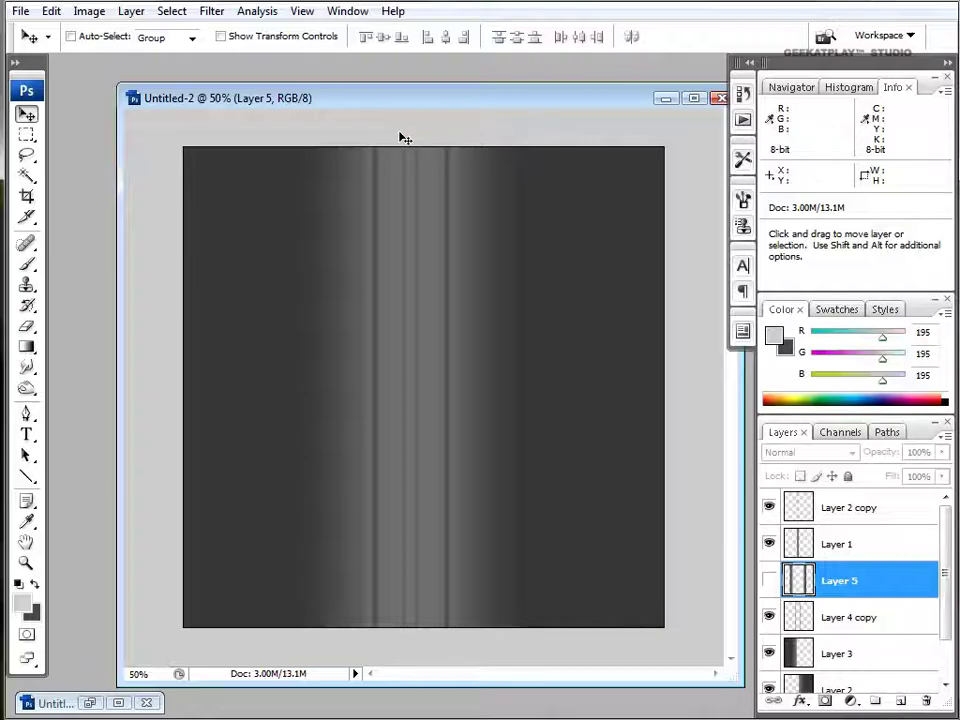
# Switch to Photoshop and hide every layer of the road image except Layer 2 copy with its two thin lines.
pyautogui.moveTo(946, 569)
pyautogui.mouseDown()
pyautogui.moveTo(946, 593)
pyautogui.moveTo(948, 560)
pyautogui.mouseUp()
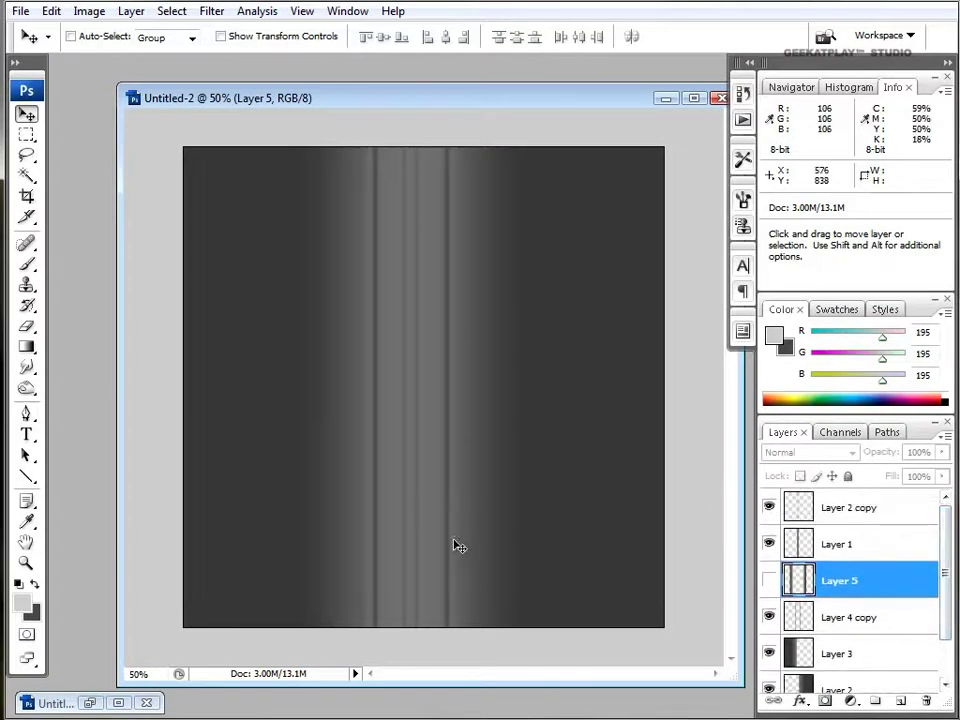
pyautogui.moveTo(946, 548)
pyautogui.mouseDown()
pyautogui.moveTo(946, 566)
pyautogui.moveTo(949, 556)
pyautogui.mouseUp()
pyautogui.moveTo(768, 548); pyautogui.dragTo(785, 667)
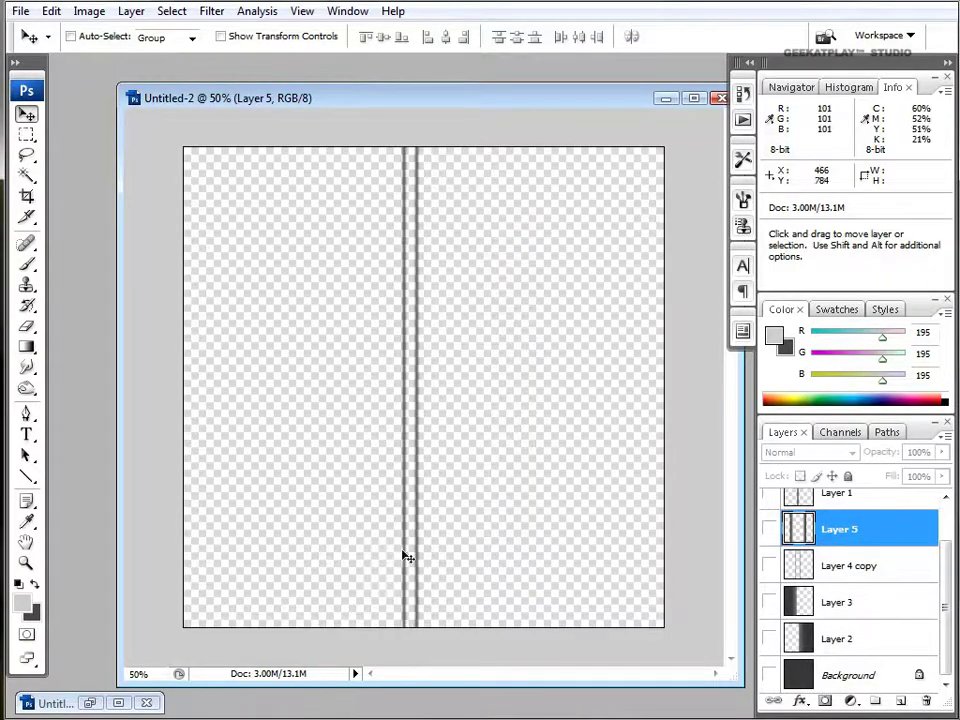
# Export the visible two thin lines as a JPEG named tracks.jpg in the roads folder.
pyautogui.click(20, 11)
pyautogui.click(99, 279)
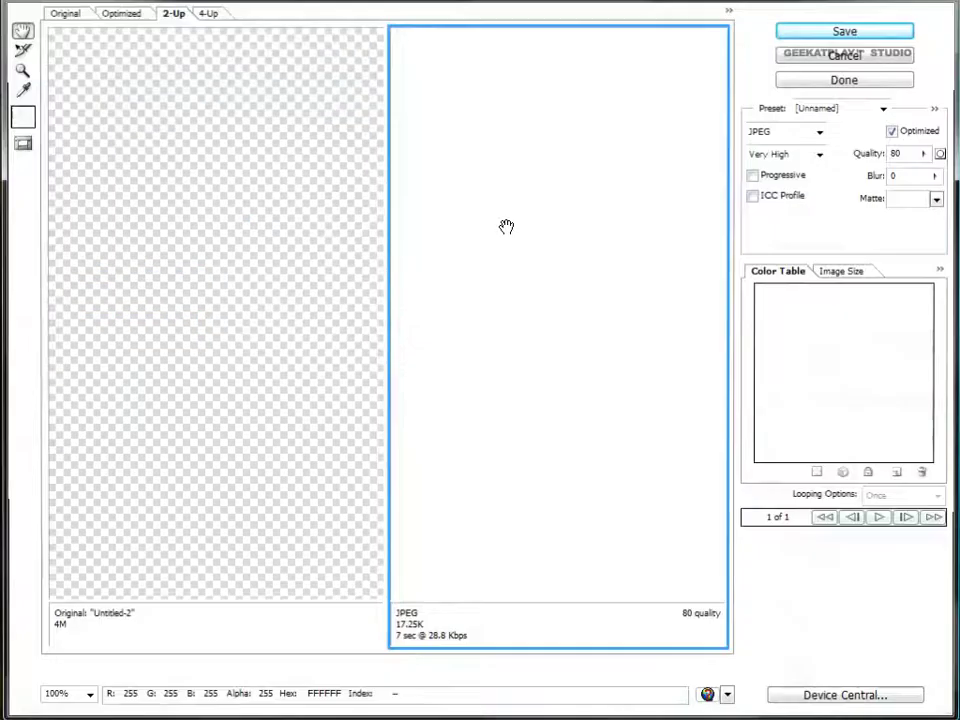
pyautogui.click(828, 33)
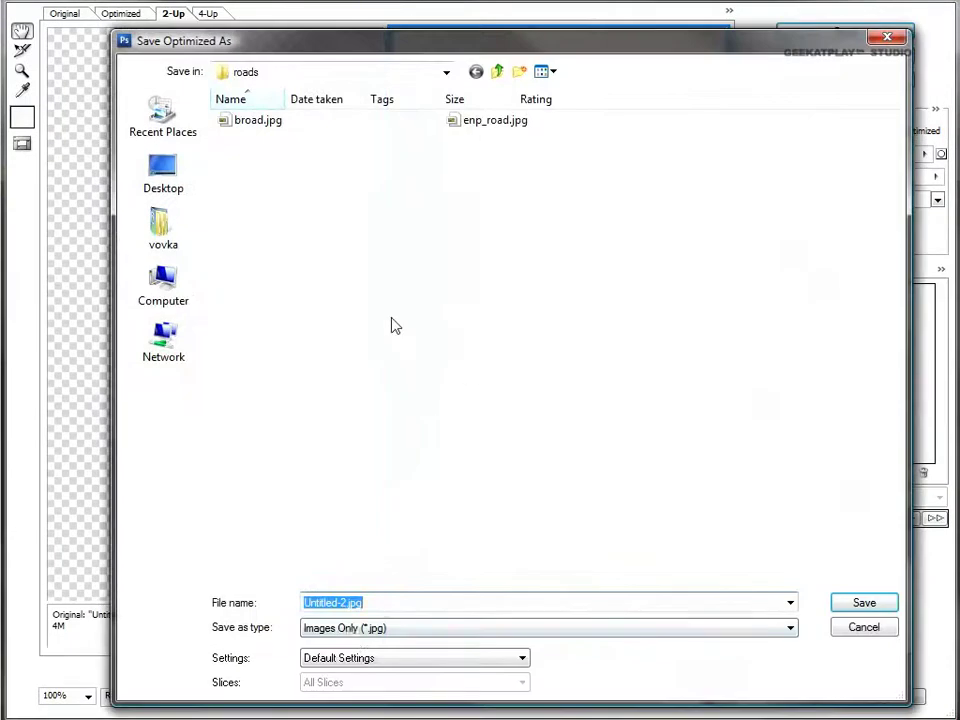
pyautogui.click(344, 603)
pyautogui.moveTo(311, 603); pyautogui.dragTo(214, 604)
pyautogui.write('trac')
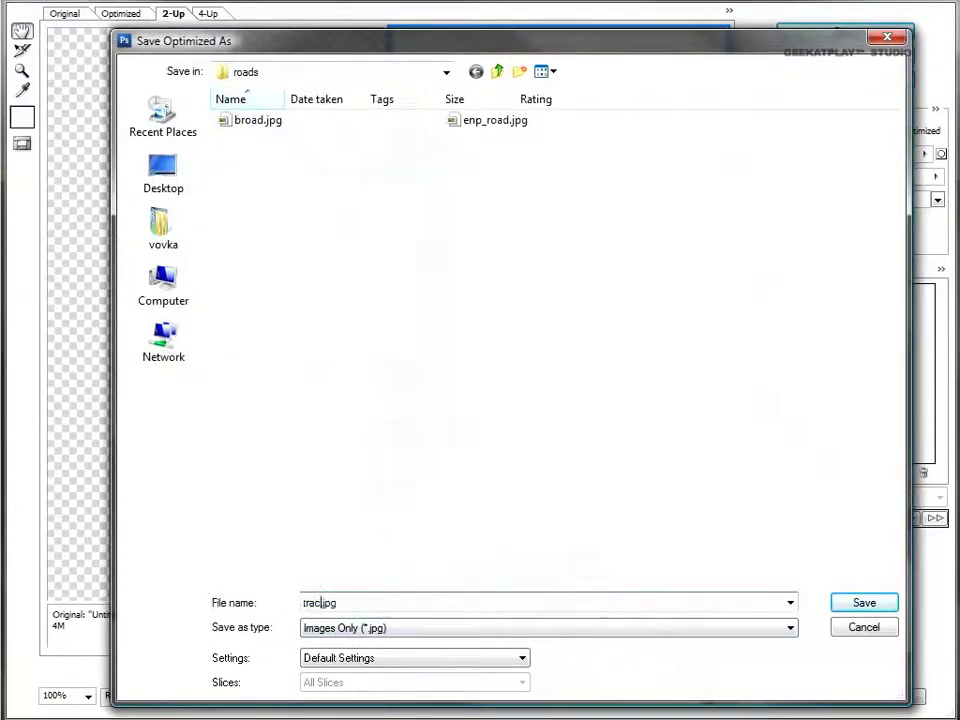
pyautogui.click(858, 602)
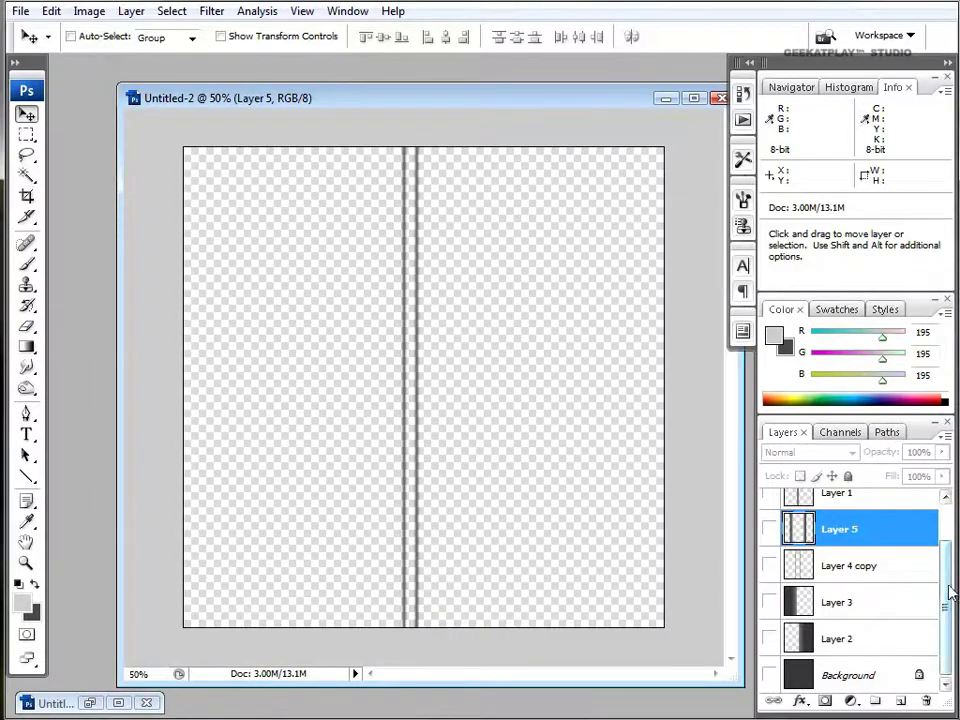
# Hide Layer 2 copy and show Layer 1 with the solid road strip.
pyautogui.scroll(2, 947, 556)
pyautogui.click(769, 508)
pyautogui.click(769, 543)
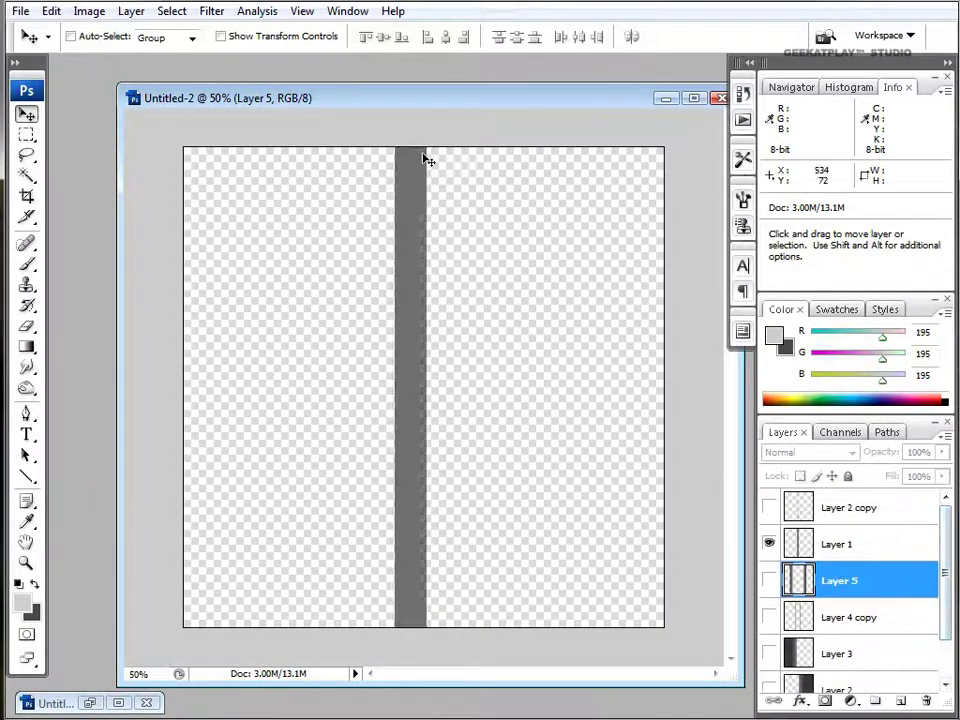
# Export the solid road strip as a JPEG named road.jpg in the roads folder.
pyautogui.click(20, 11)
pyautogui.click(133, 281)
pyautogui.click(827, 33)
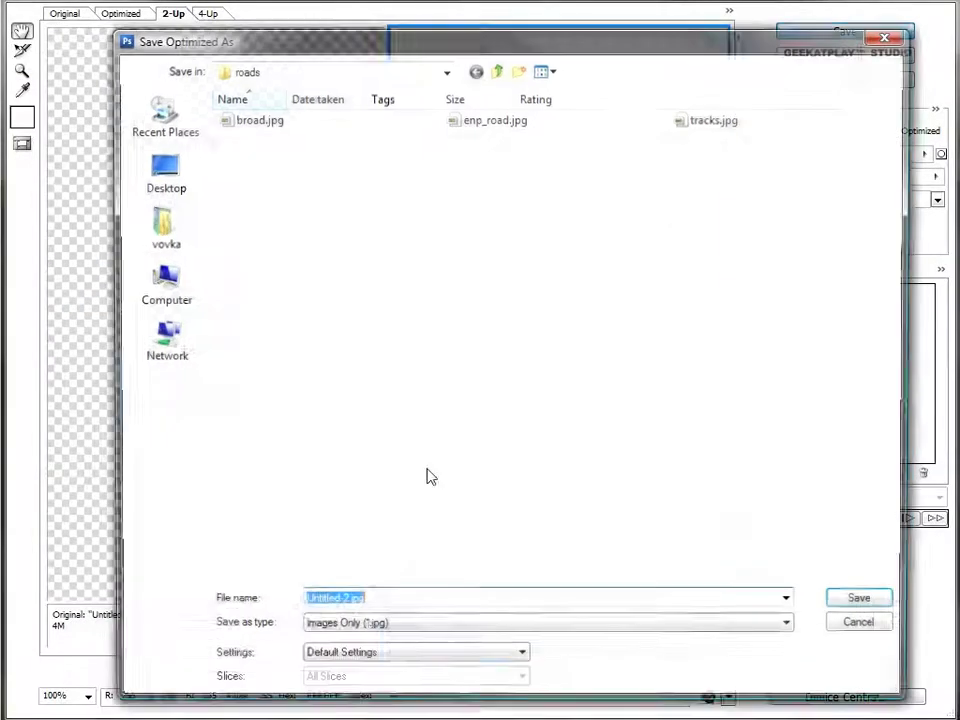
pyautogui.click(340, 602)
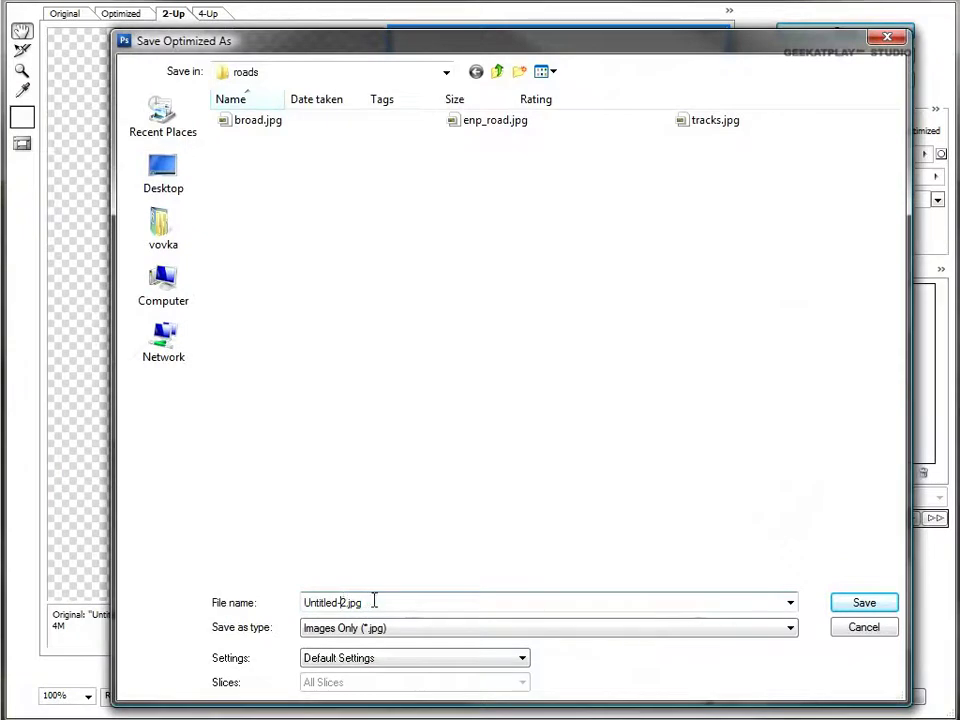
pyautogui.hotkey('ctrl', 'a')
pyautogui.write('ro')
pyautogui.click(866, 604)
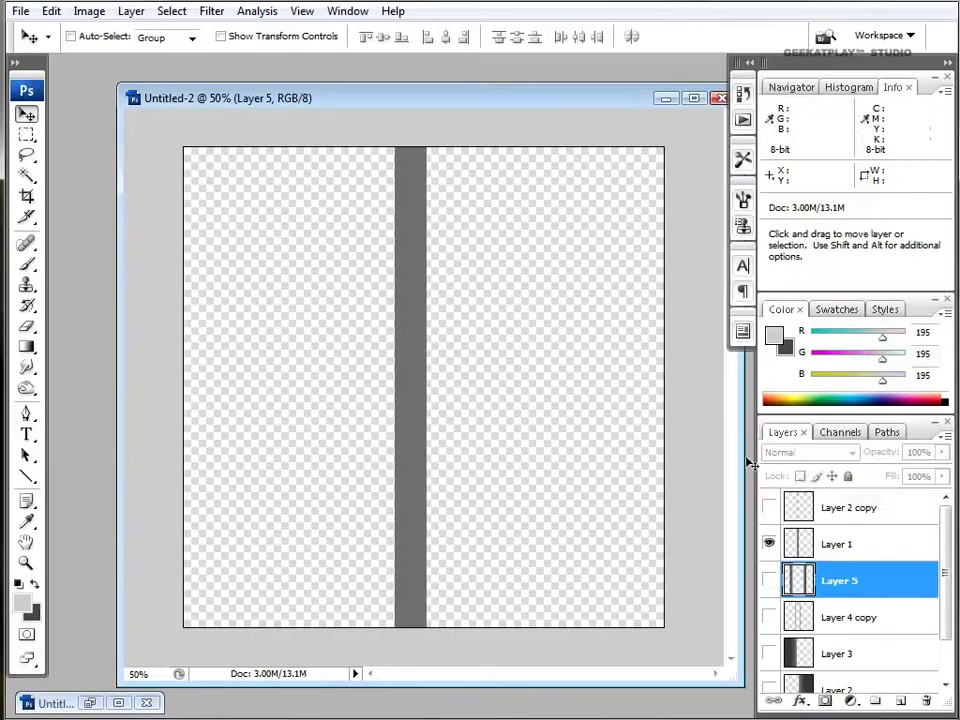
# Show Layer 4 copy with its two blurred lines, hide Layer 1 and make Layer 4 copy active.
pyautogui.moveTo(949, 561)
pyautogui.mouseDown()
pyautogui.moveTo(952, 587)
pyautogui.moveTo(957, 558)
pyautogui.mouseUp()
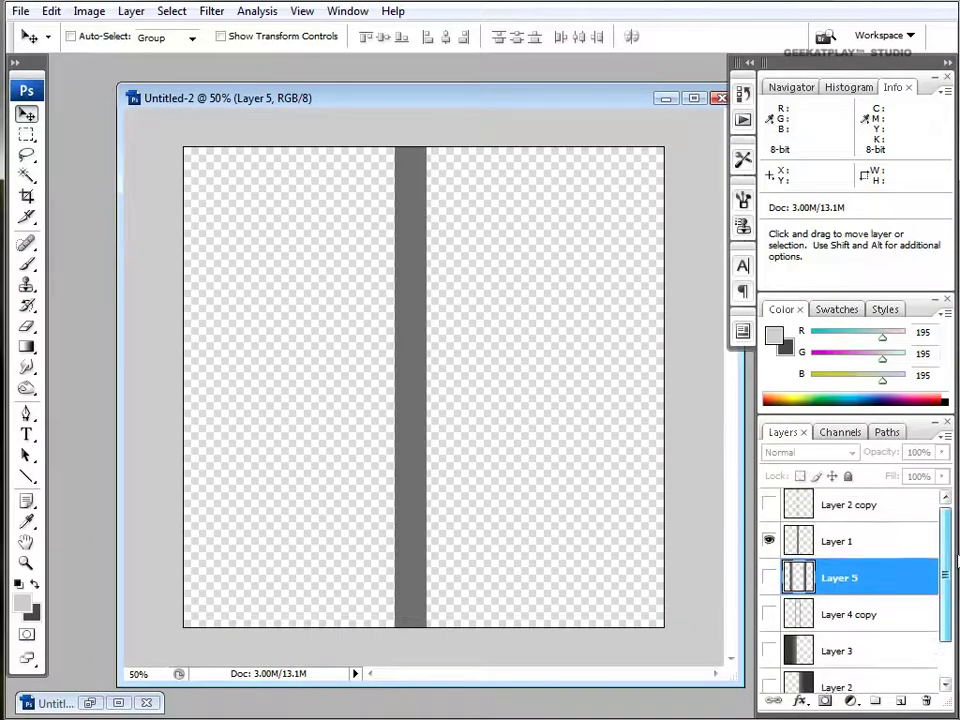
pyautogui.click(769, 599)
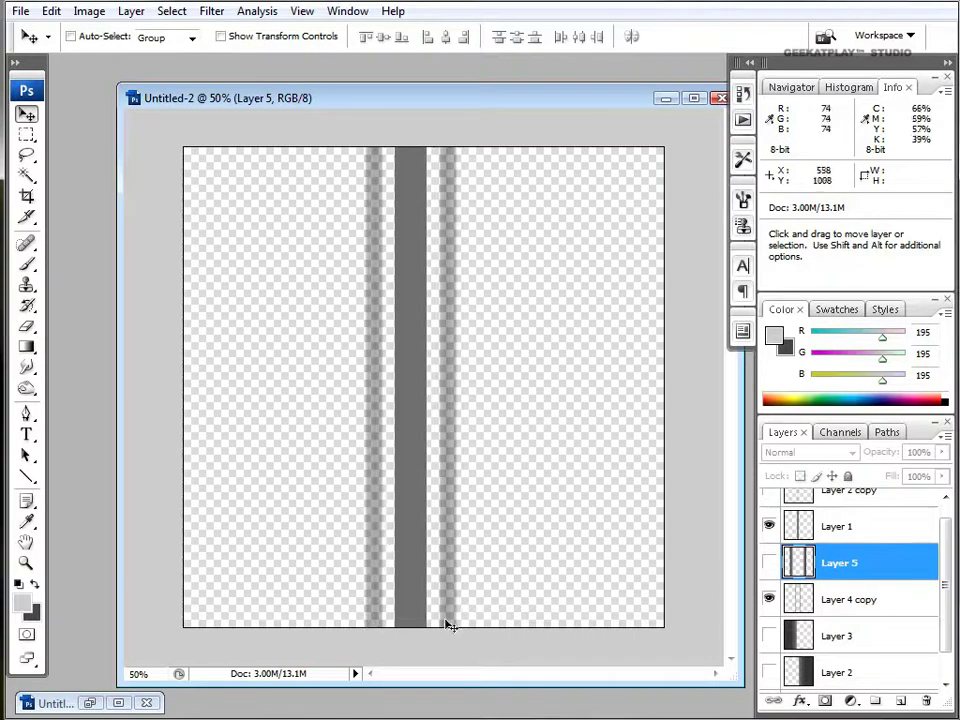
pyautogui.click(768, 526)
pyautogui.click(806, 598)
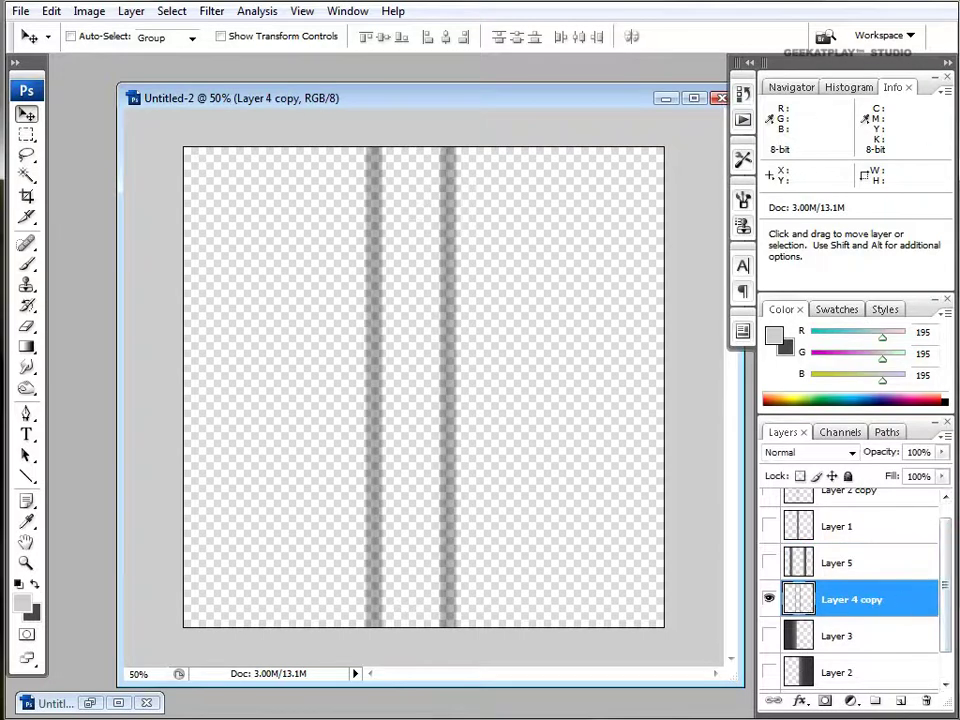
# Export the two blurred lines as a JPEG named canal.jpg in the roads folder.
pyautogui.click(21, 13)
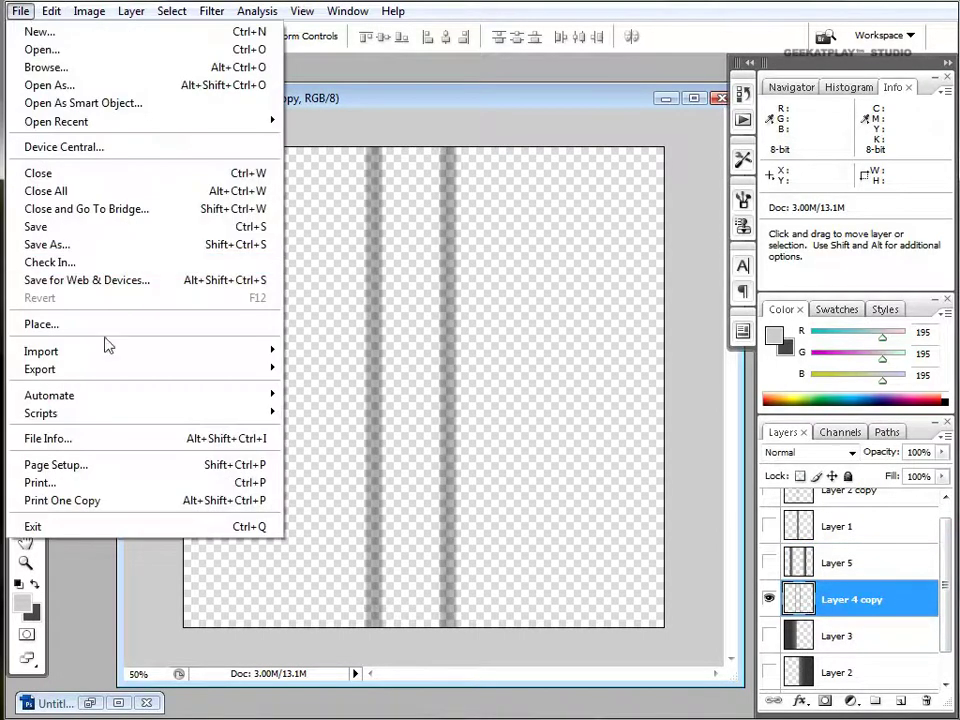
pyautogui.click(114, 280)
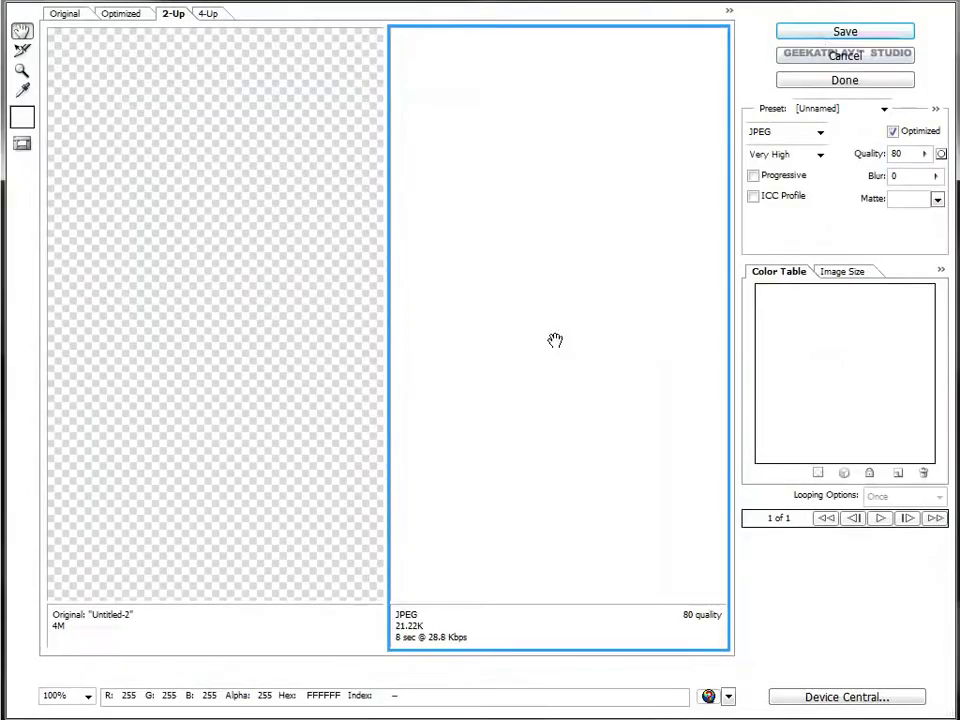
pyautogui.click(828, 33)
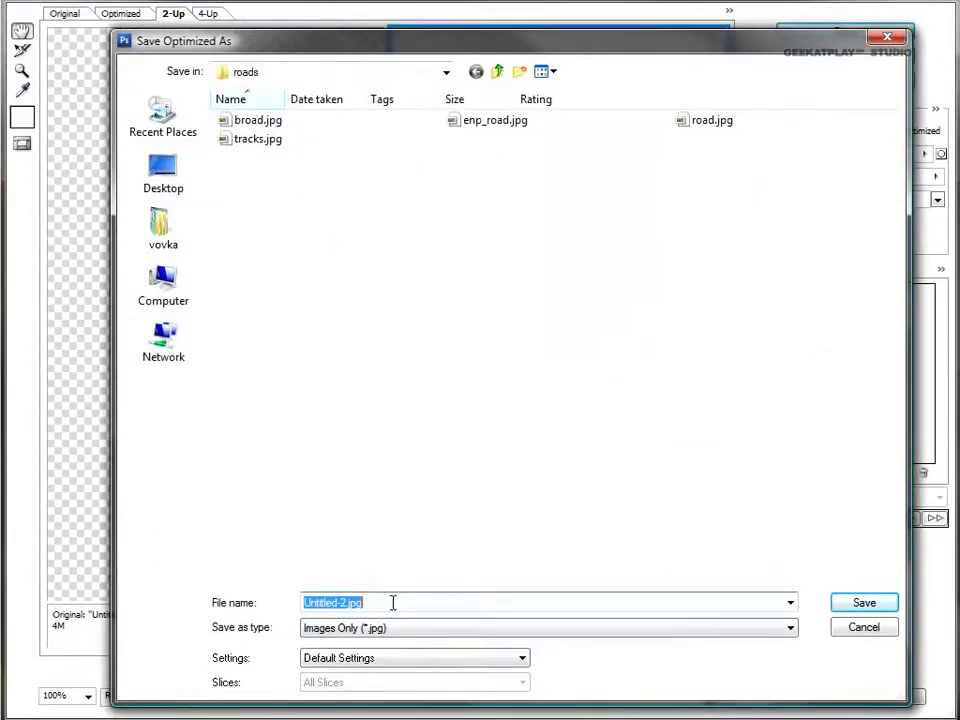
pyautogui.write('cast')
pyautogui.press('Return')
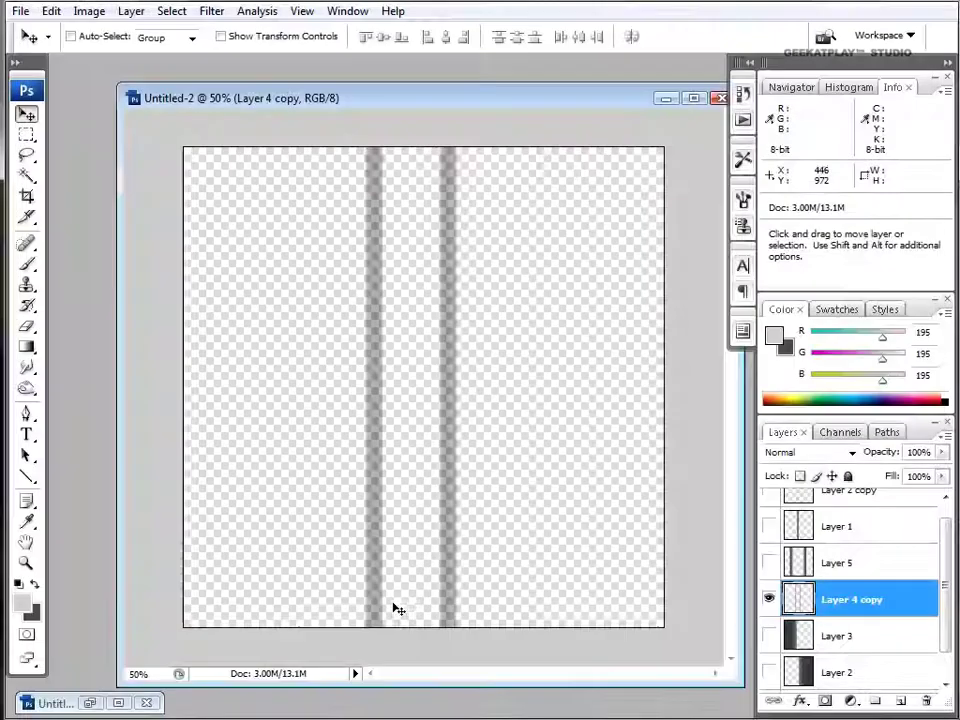
# Show Layer 5 instead of Layer 4 copy and export its two wide gradient bands as trees.jpg in the roads folder.
pyautogui.click(769, 598)
pyautogui.click(769, 565)
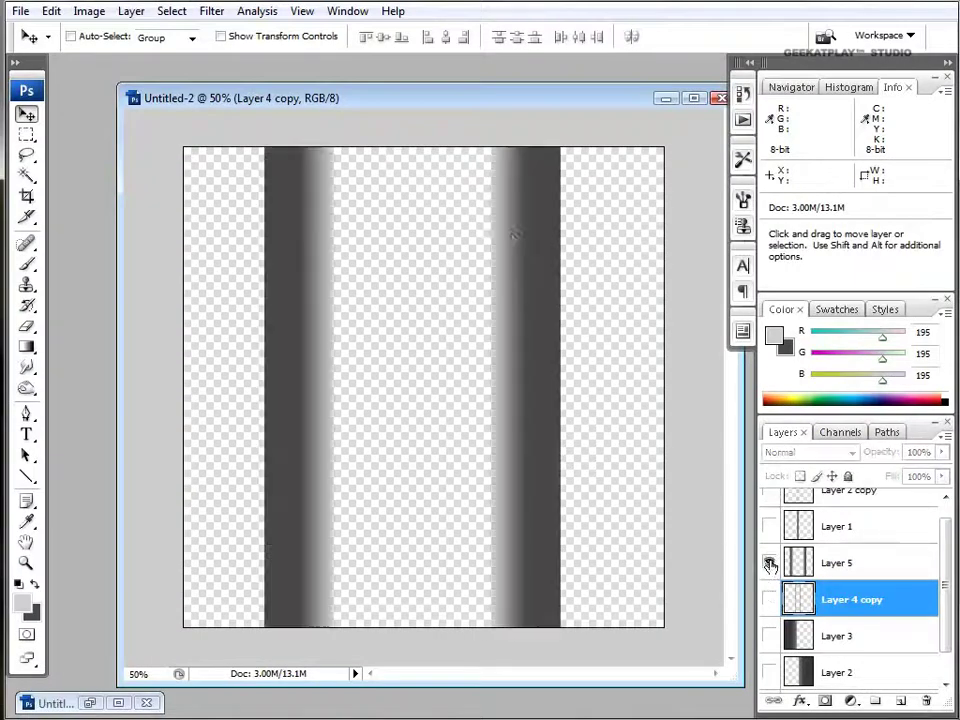
pyautogui.click(20, 11)
pyautogui.click(150, 279)
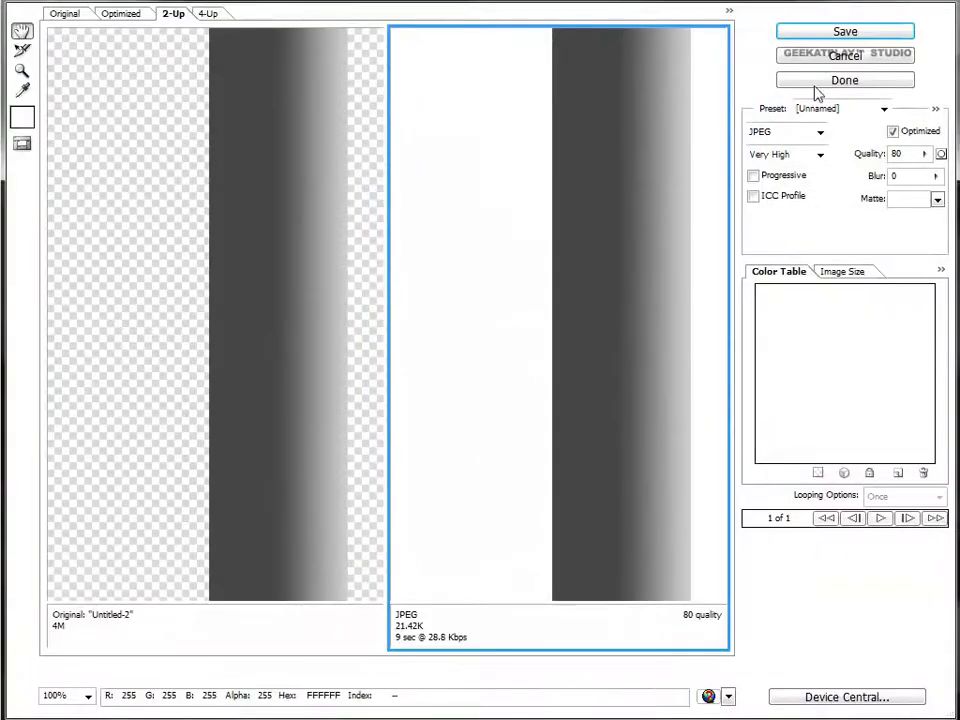
pyautogui.click(845, 31)
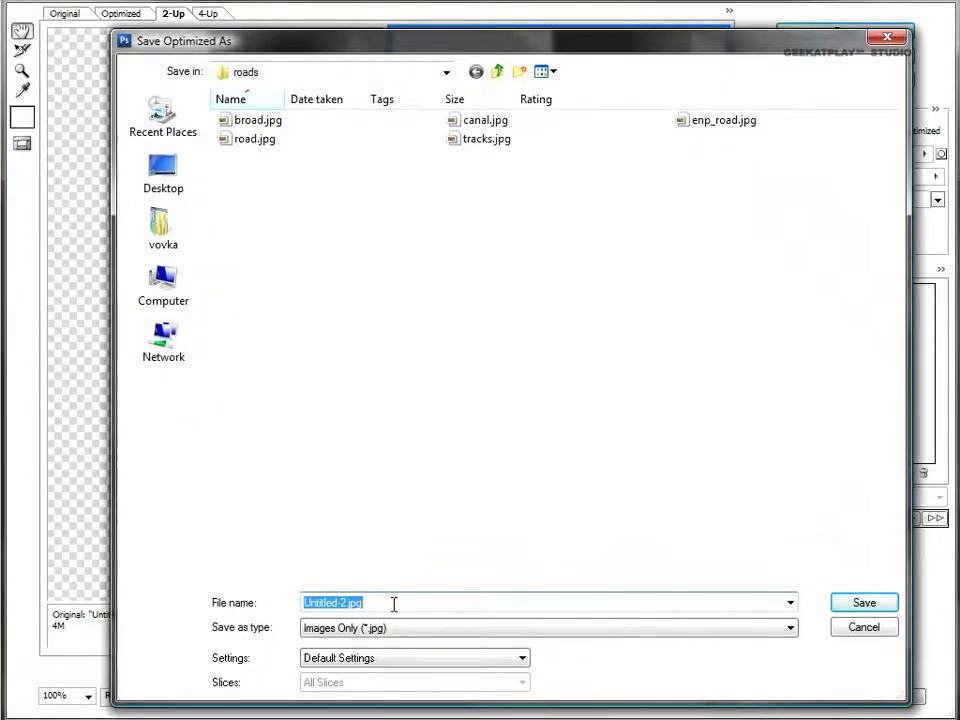
pyautogui.write('tre')
pyautogui.press('BackSpace')
pyautogui.click(858, 600)
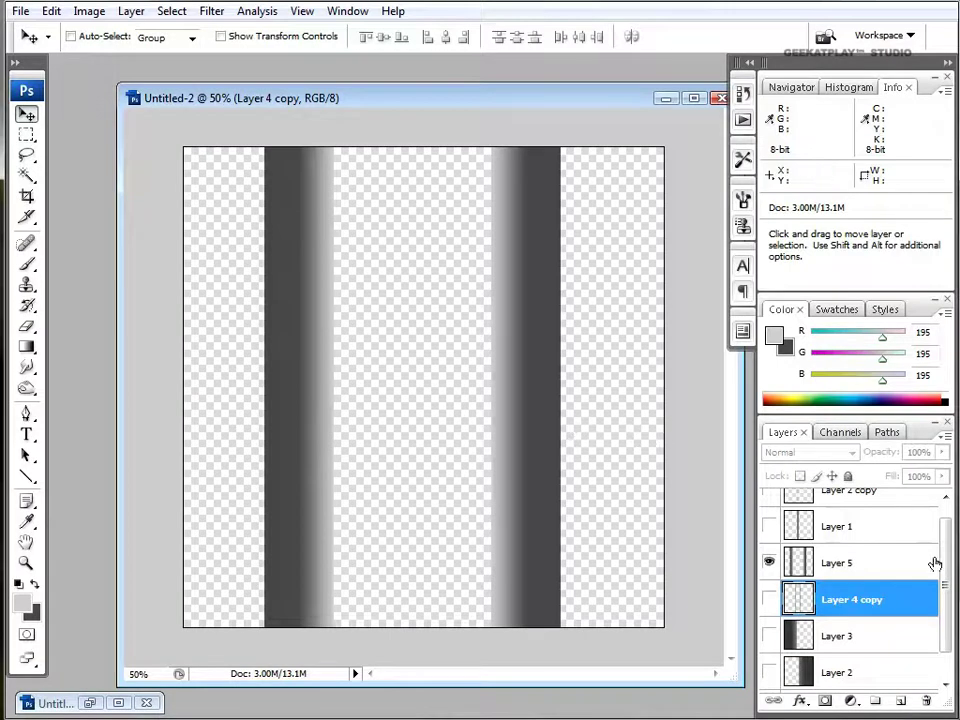
# Hide Layer 5 and show Layer 3 and Layer 2 with the dark gradients beside the road.
pyautogui.moveTo(947, 553); pyautogui.dragTo(932, 594)
pyautogui.click(769, 529)
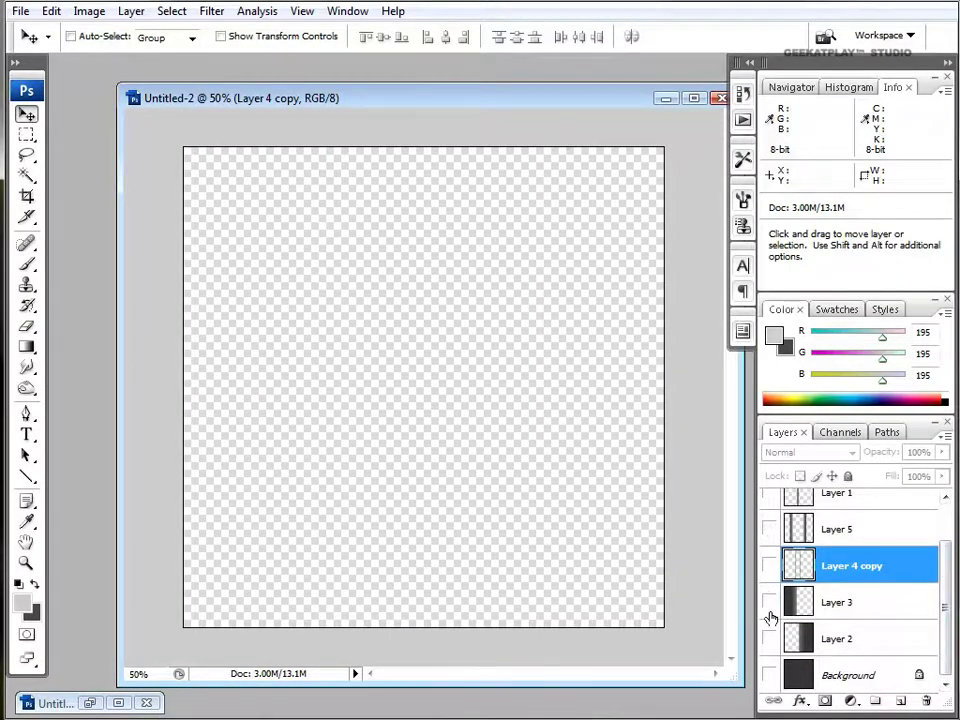
pyautogui.click(769, 602)
pyautogui.click(769, 638)
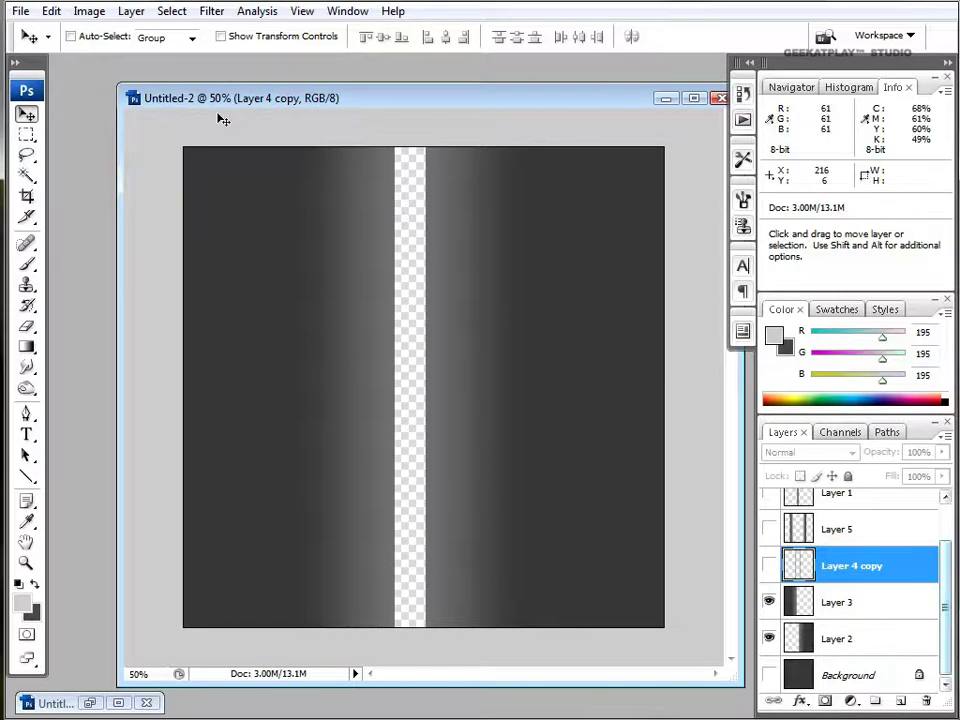
# Export the two dark side gradients as a JPEG named fields in the roads folder.
pyautogui.click(20, 11)
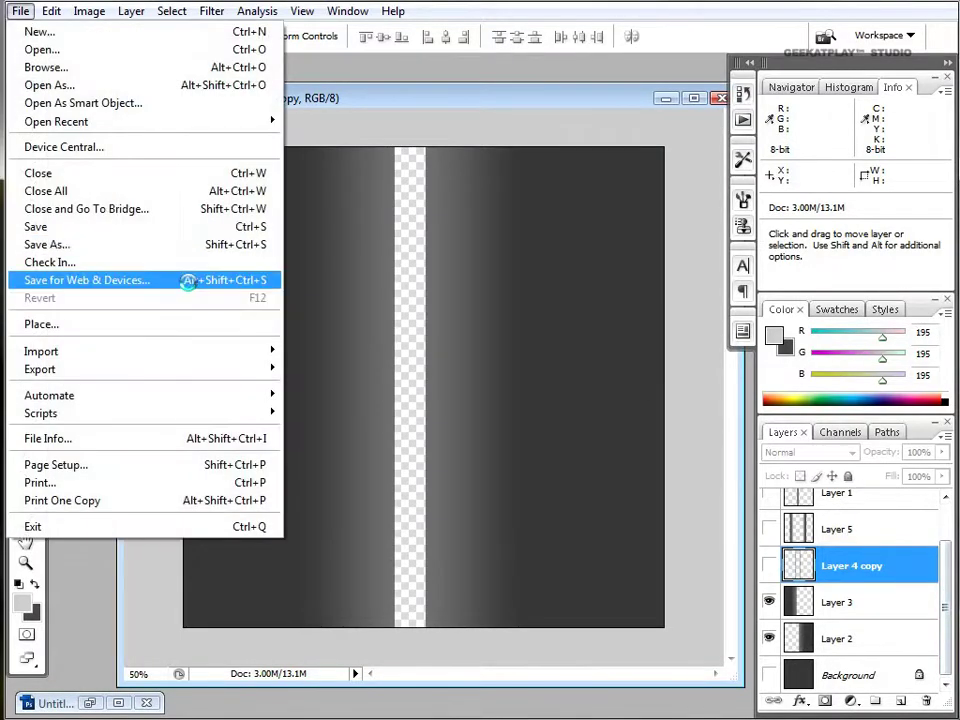
pyautogui.click(188, 282)
pyautogui.click(840, 31)
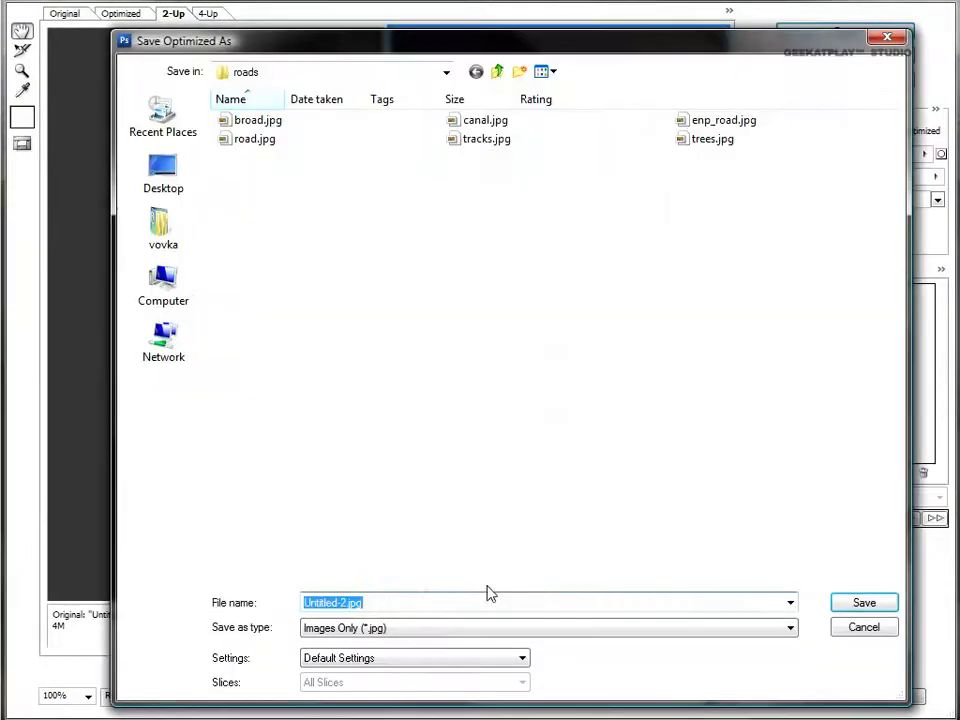
pyautogui.write('fie')
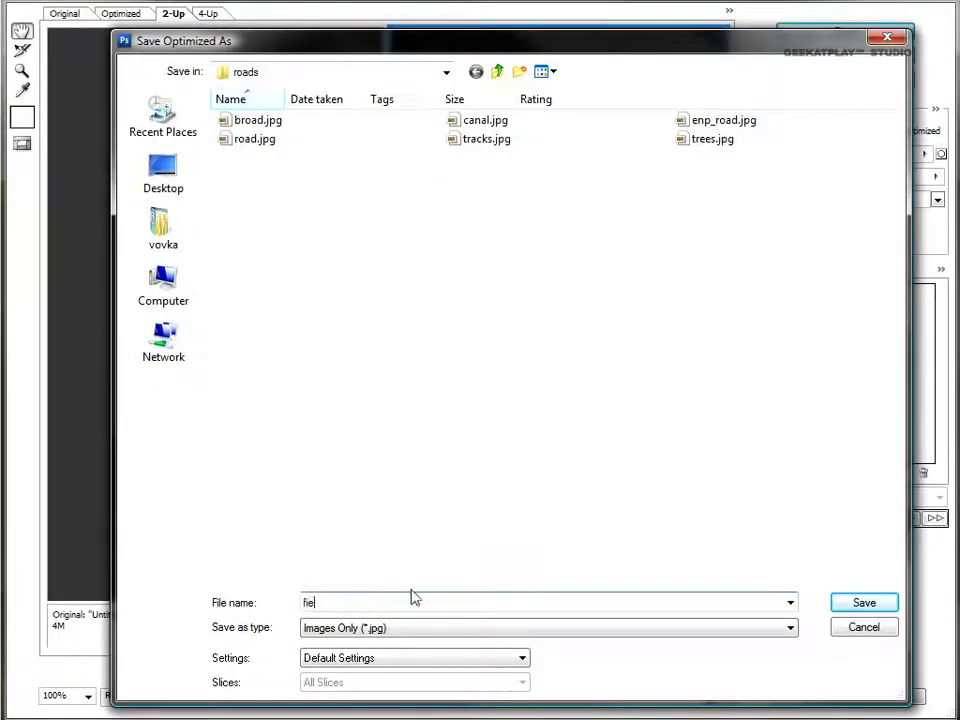
pyautogui.write('lds')
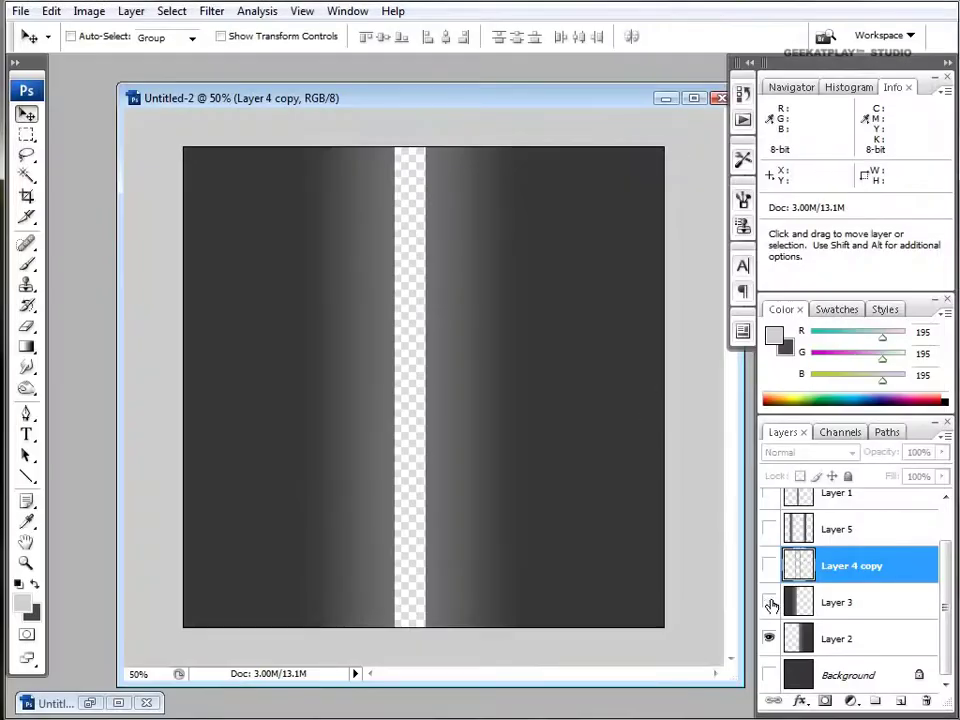
# Hide Layer 3 and Layer 2, then make Layer 1 active and visible.
pyautogui.click(770, 603)
pyautogui.click(770, 638)
pyautogui.scroll(2, 935, 620)
pyautogui.click(871, 550)
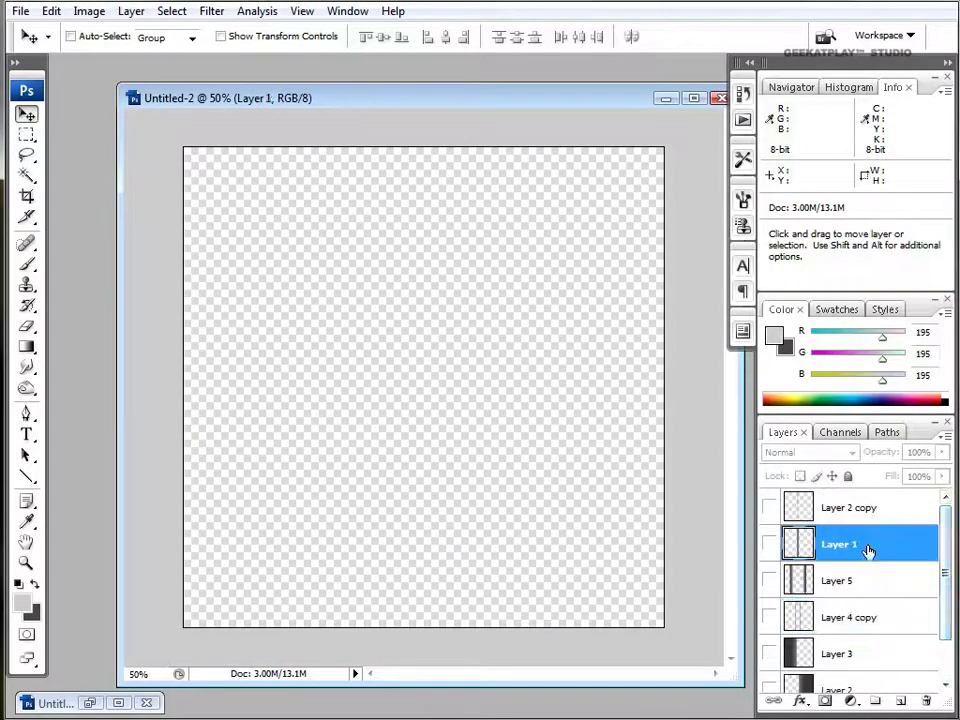
pyautogui.click(769, 543)
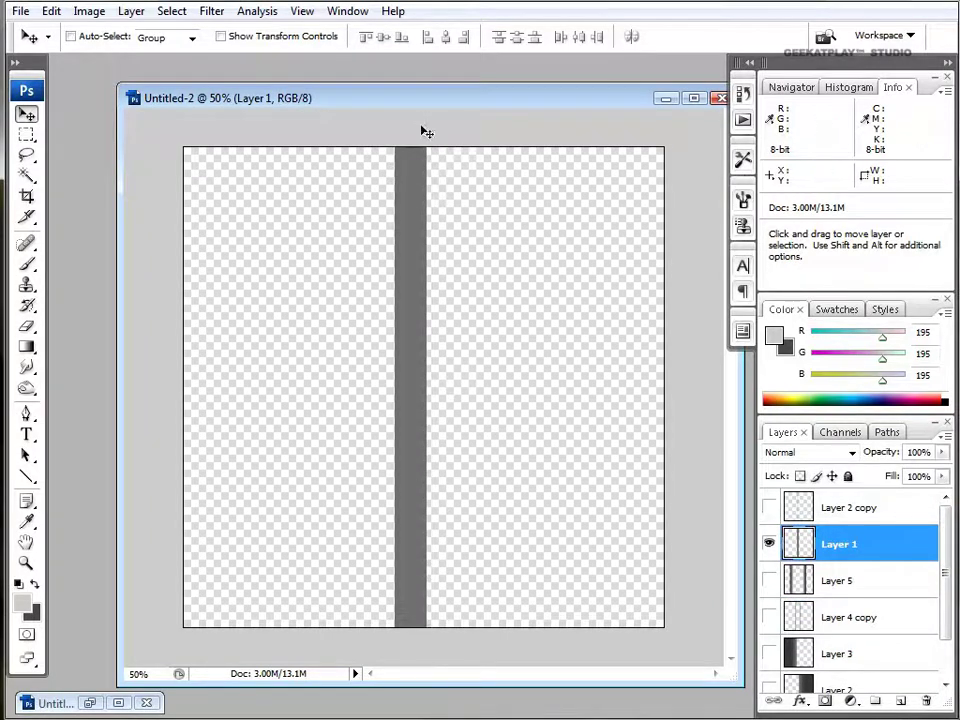
# Select a full-height strip about 14 px wide along the road's right edge and fill it with a horizontal linear gradient.
pyautogui.click(26, 134)
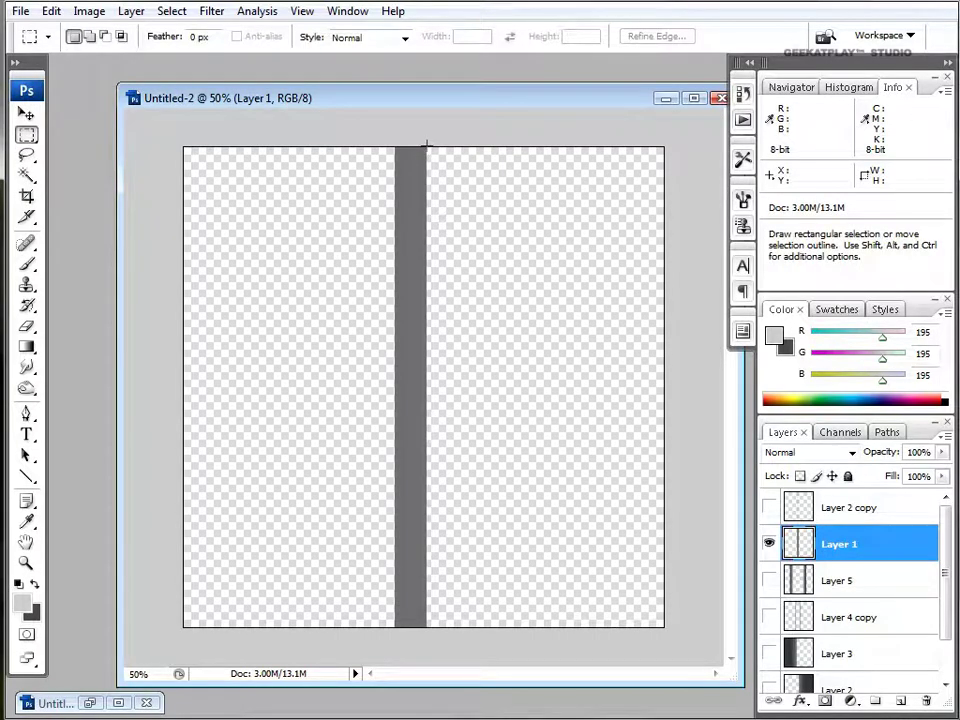
pyautogui.moveTo(427, 146); pyautogui.dragTo(431, 648)
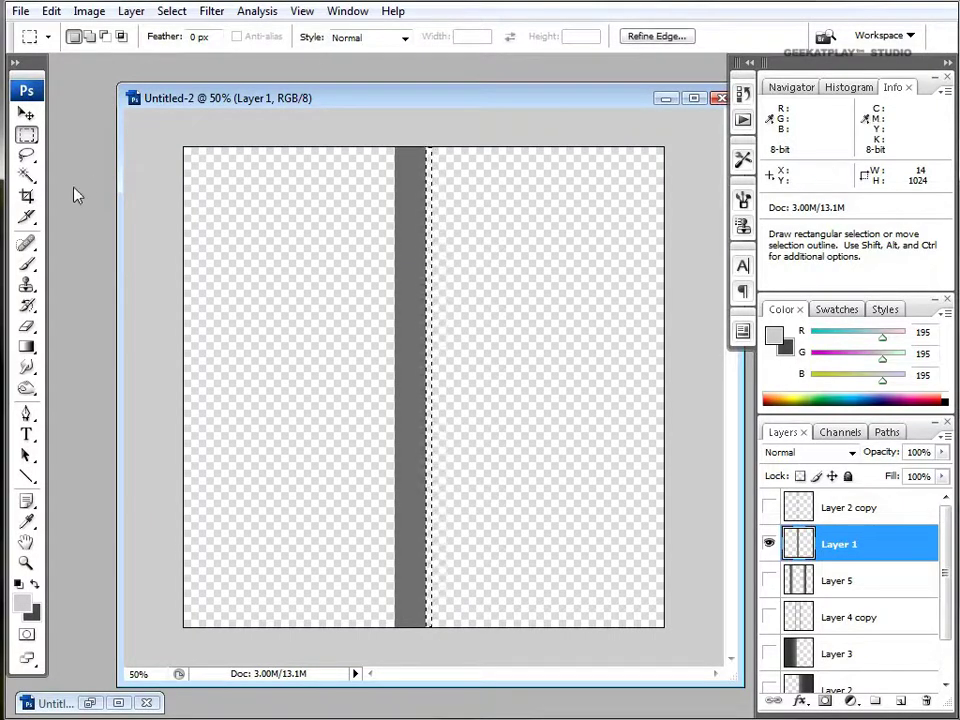
pyautogui.click(26, 347)
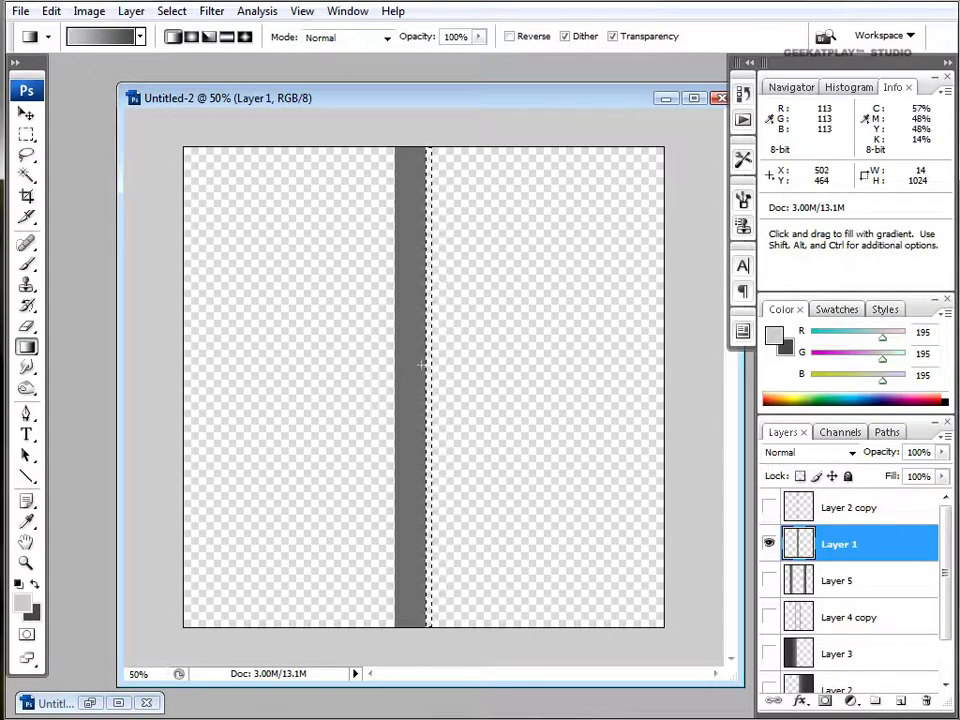
pyautogui.moveTo(425, 365); pyautogui.dragTo(429, 366)
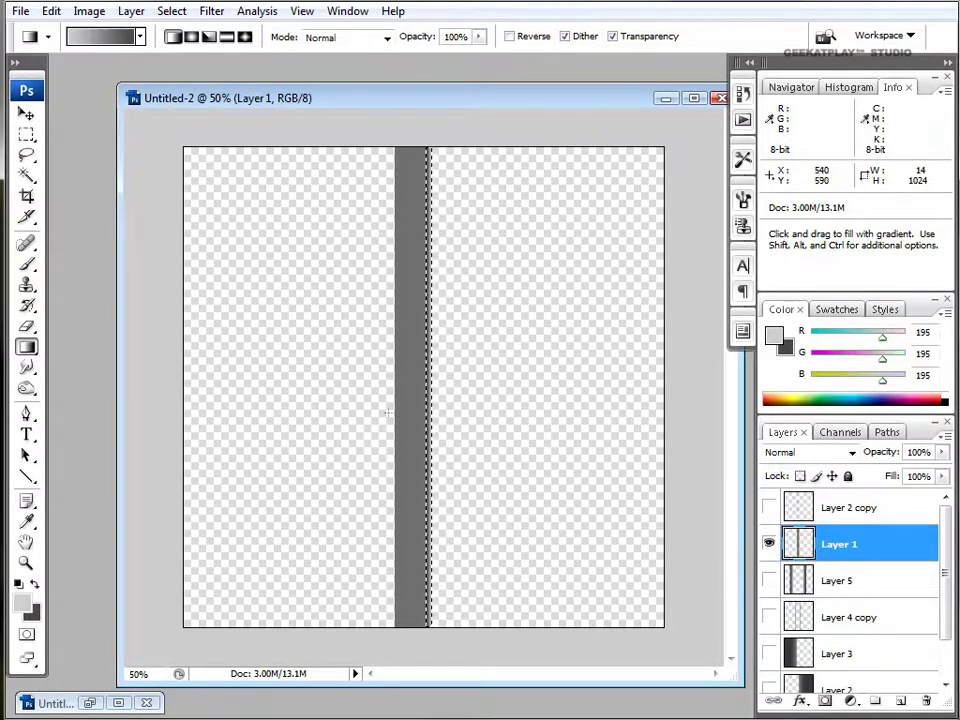
# Copy the gradient strip to a new layer, flip it horizontally and move it against the road's left edge.
pyautogui.hotkey('ctrl', 'd')
pyautogui.hotkey('ctrl', 'alt', 'shift', 'n')
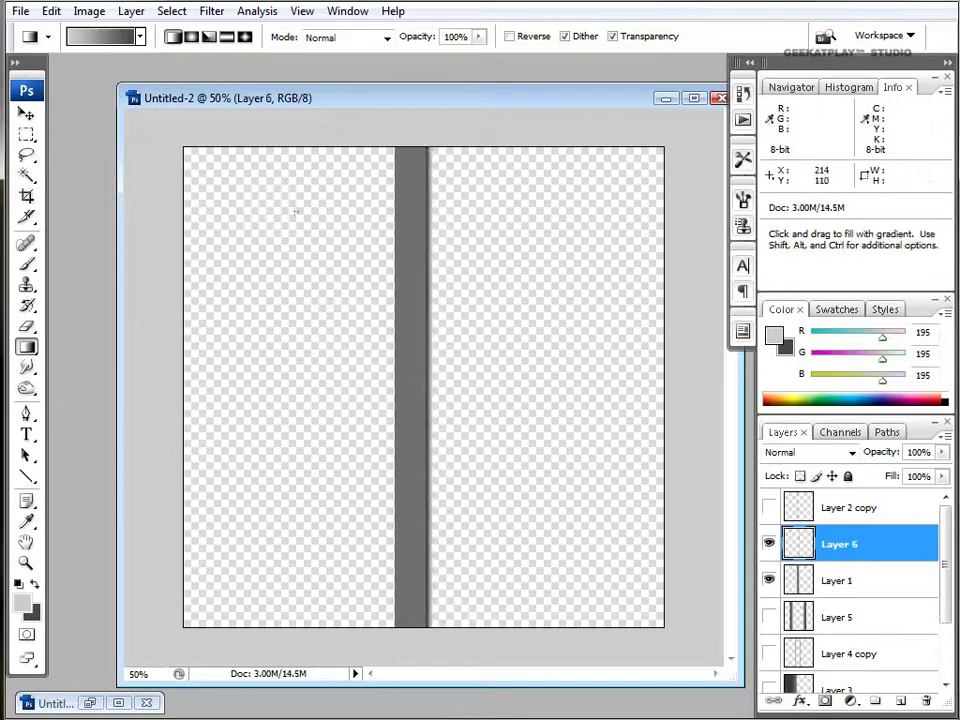
pyautogui.click(50, 11)
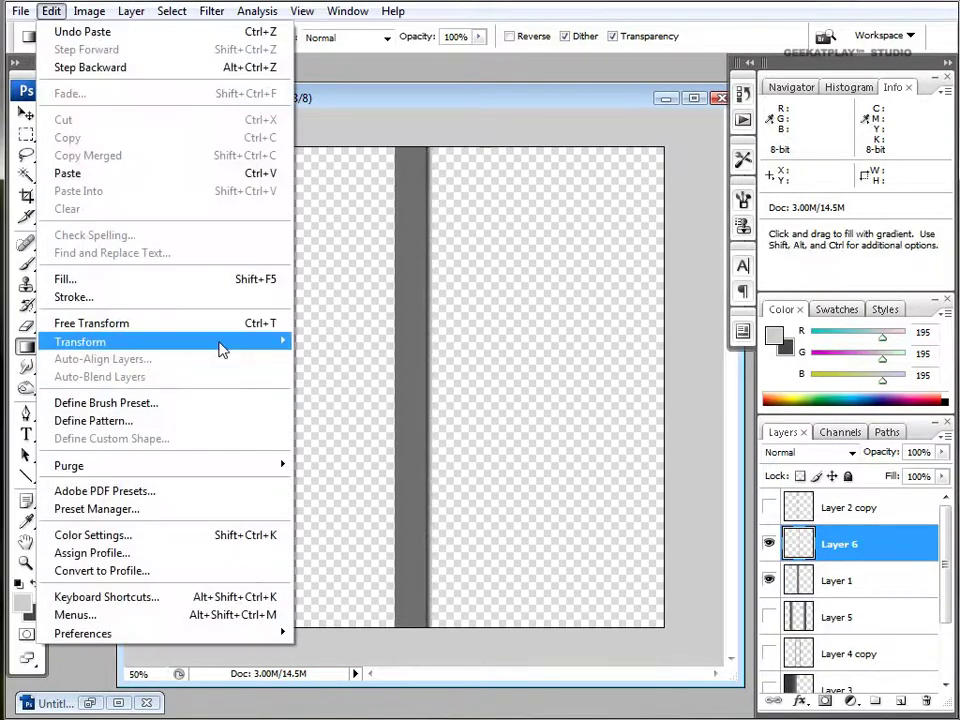
pyautogui.click(367, 483)
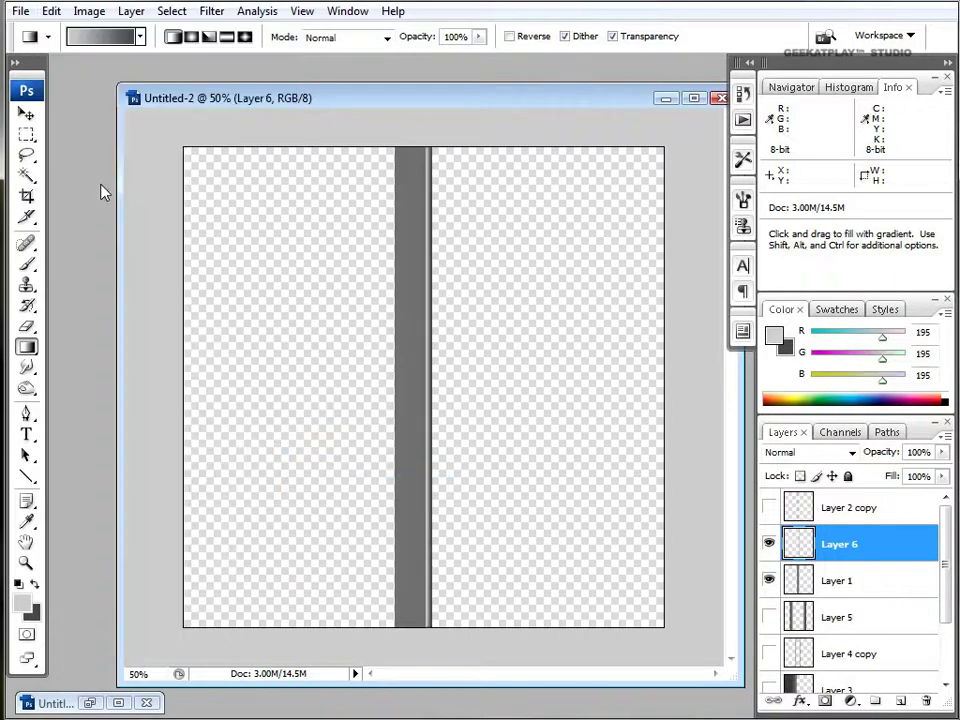
pyautogui.click(26, 114)
pyautogui.moveTo(399, 300); pyautogui.dragTo(361, 302)
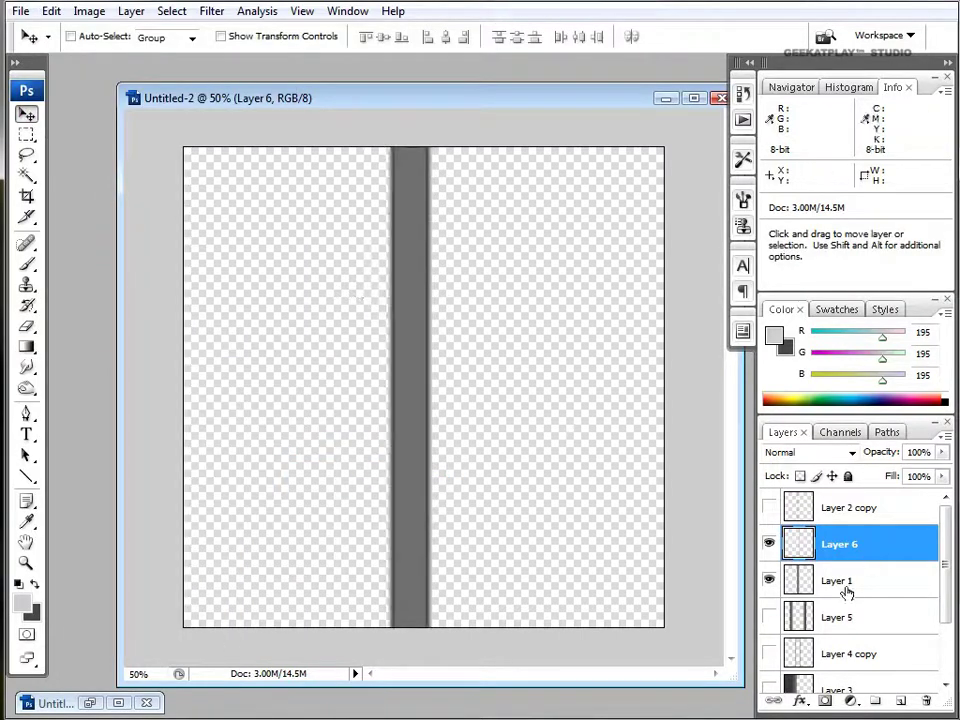
pyautogui.click(846, 588)
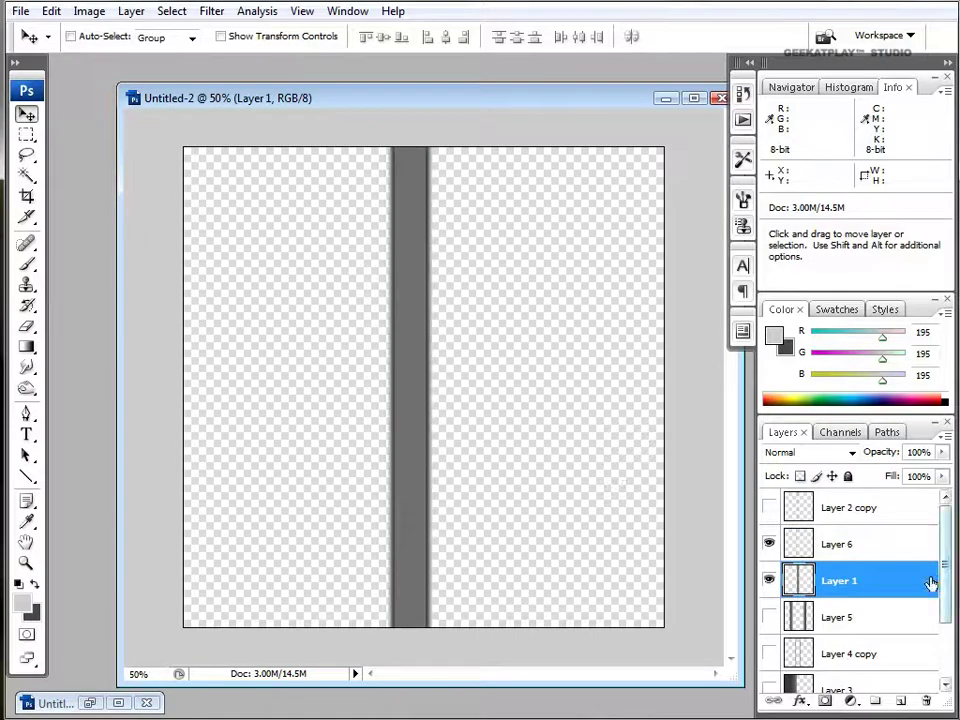
pyautogui.moveTo(947, 575); pyautogui.dragTo(944, 518)
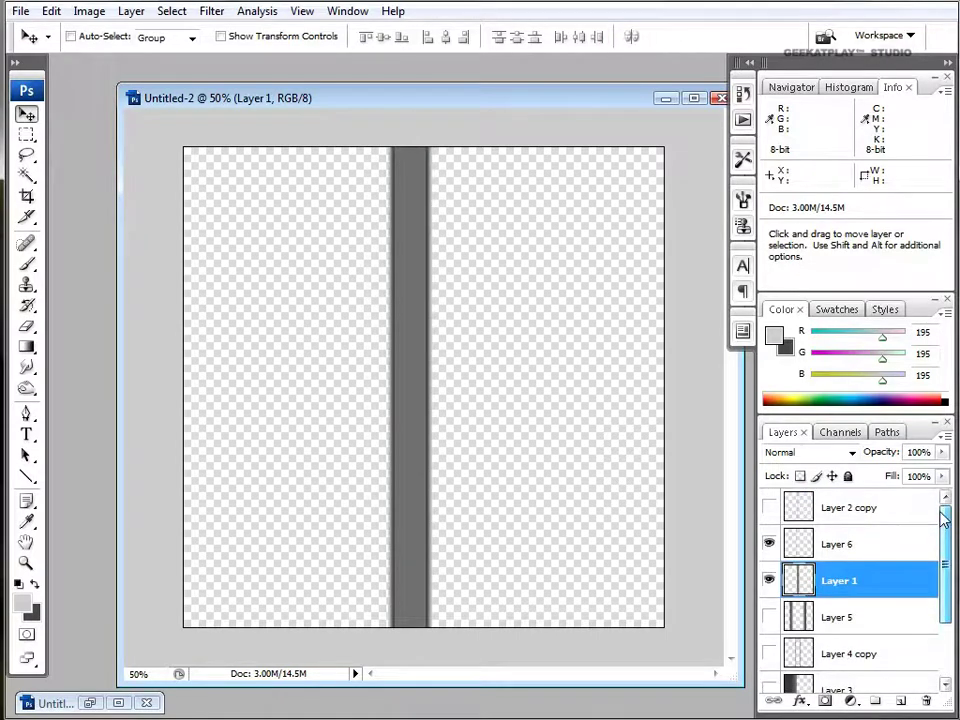
pyautogui.click(770, 581)
pyautogui.click(770, 581)
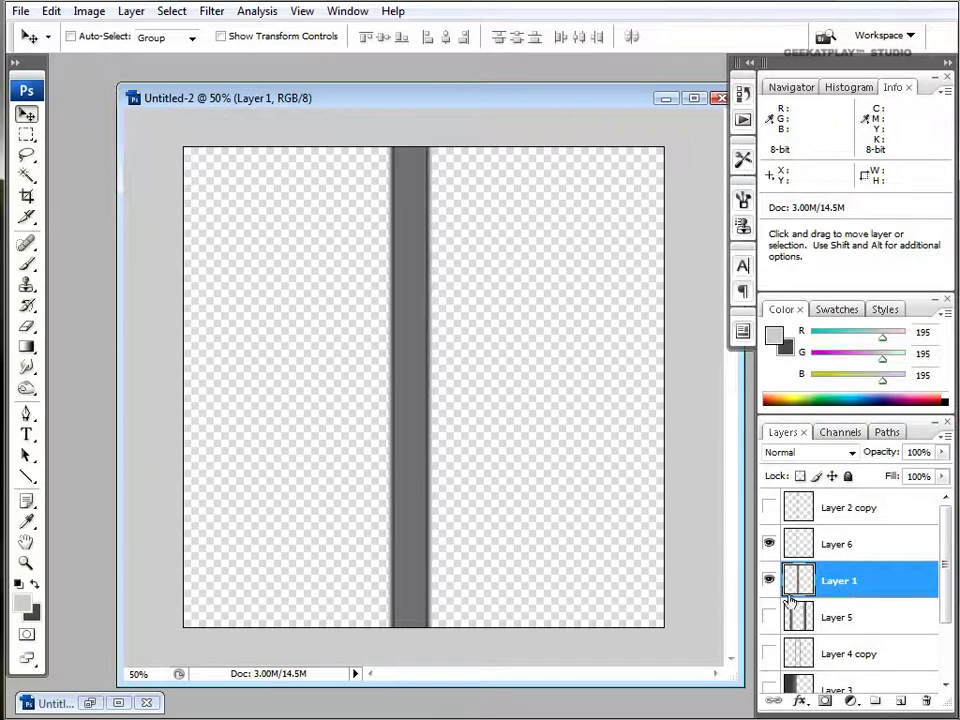
# Duplicate Layer 6, which holds the gradient strip on the road's left edge, within the same document.
pyautogui.click(845, 543)
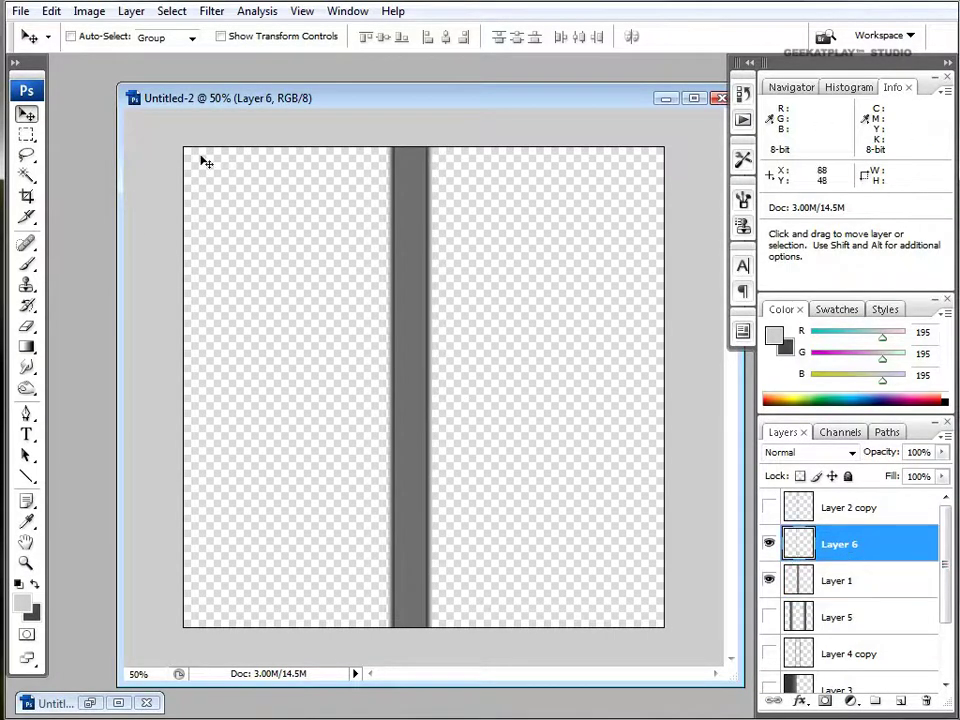
pyautogui.click(51, 11)
pyautogui.moveTo(130, 341)
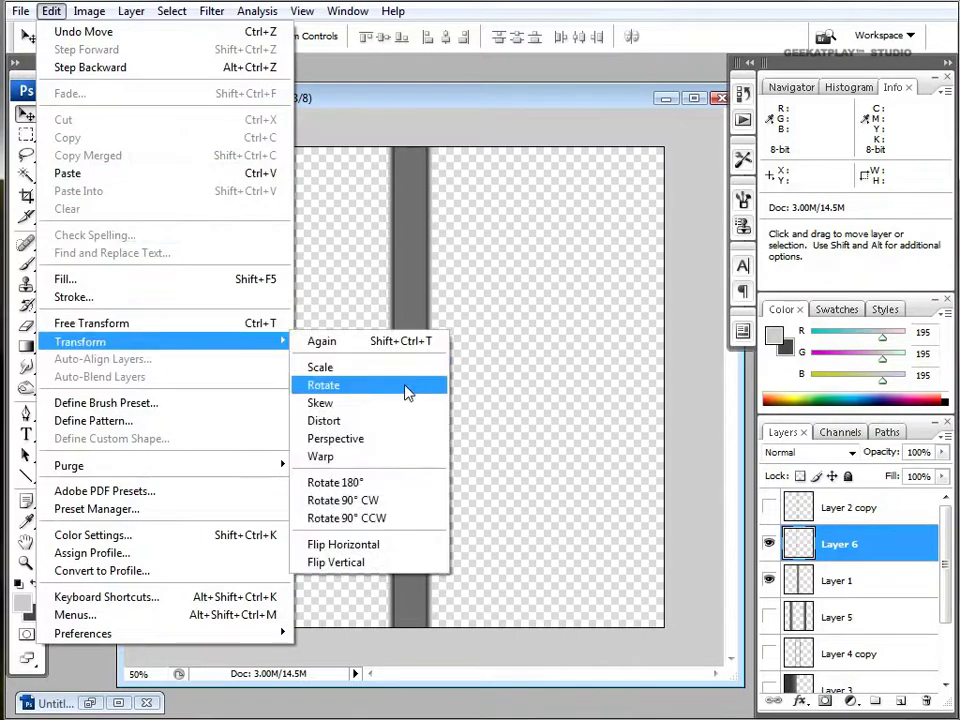
pyautogui.rightClick(897, 548)
pyautogui.rightClick(897, 550)
pyautogui.click(890, 166)
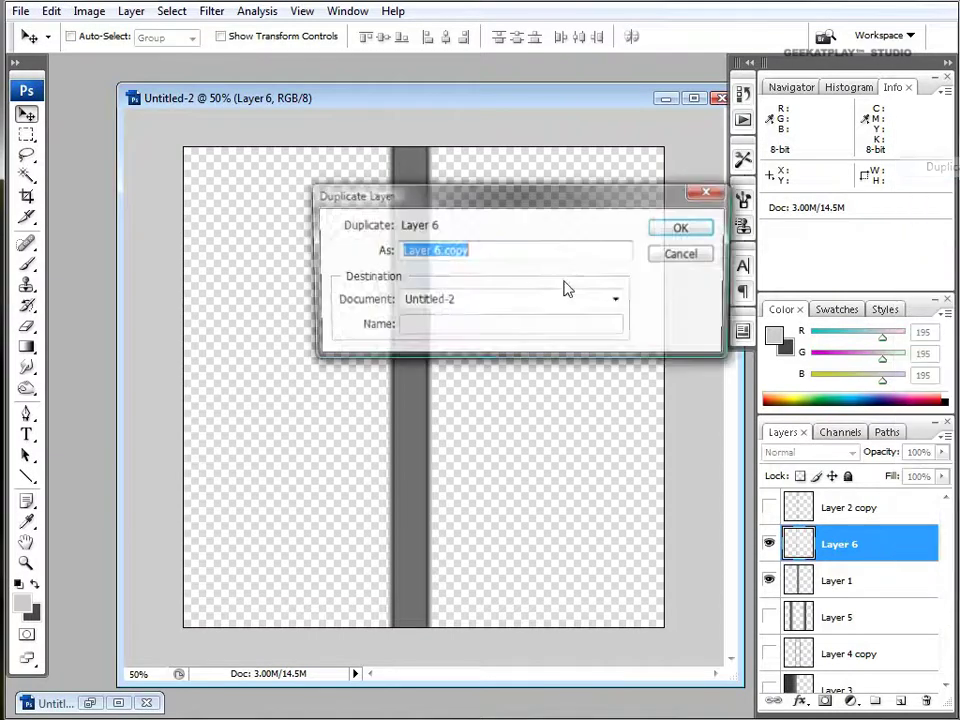
pyautogui.click(683, 229)
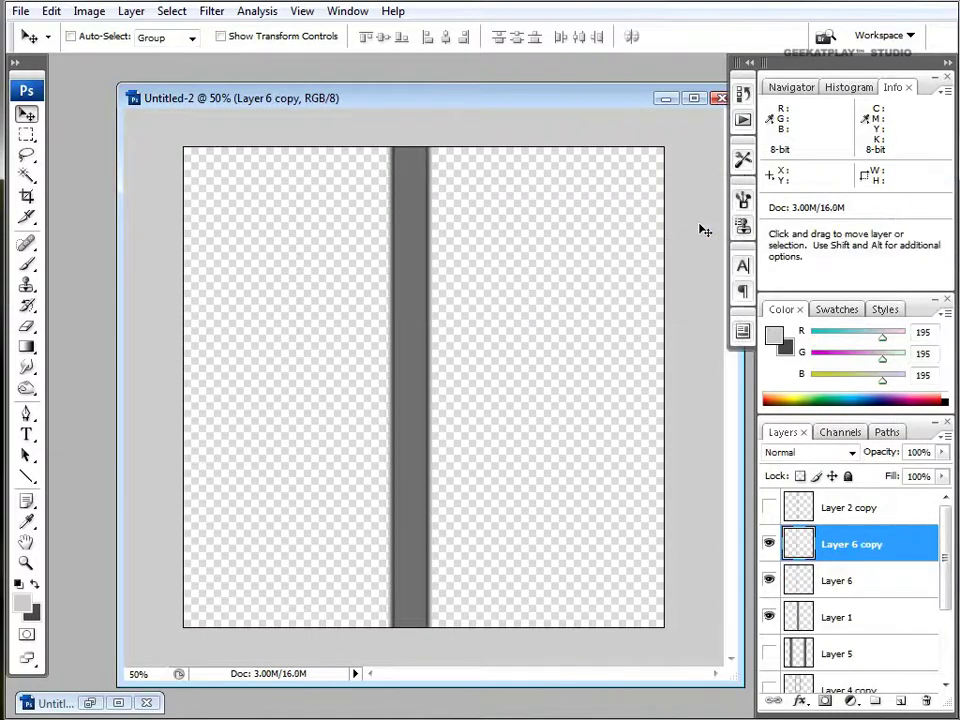
# Rotate the duplicated gradient strip by 180 degrees and apply the transform.
pyautogui.click(51, 11)
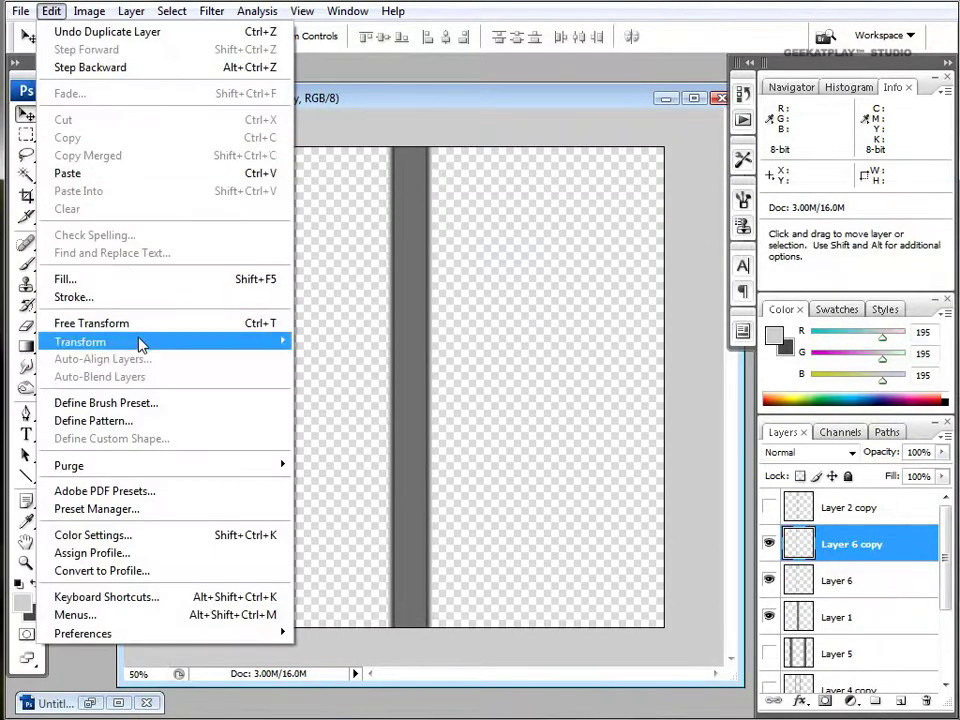
pyautogui.moveTo(155, 344)
pyautogui.click(362, 386)
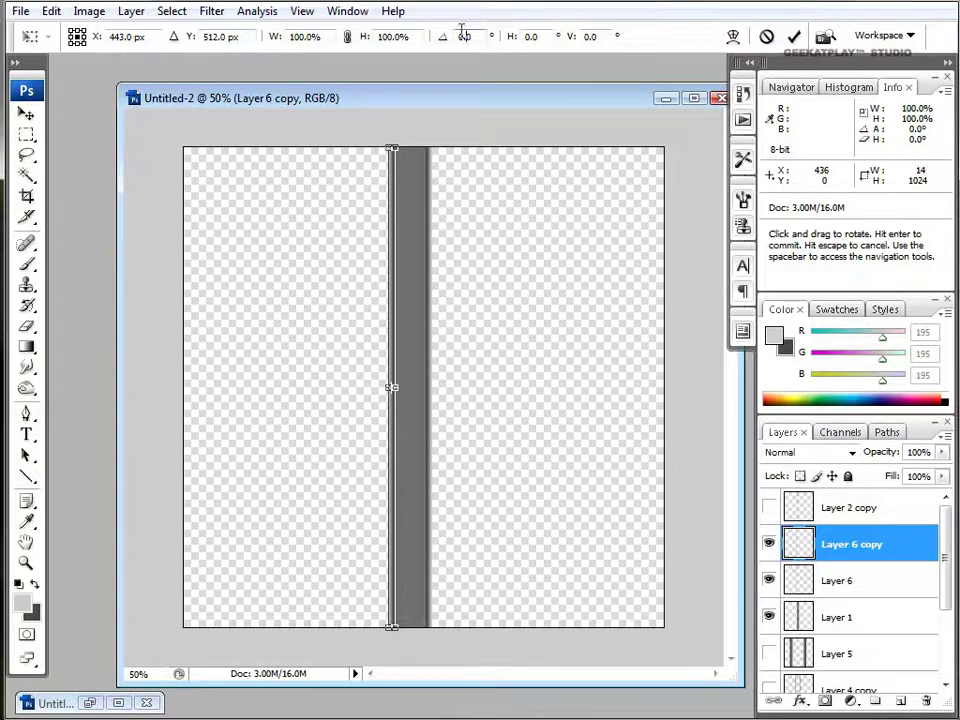
pyautogui.write('180')
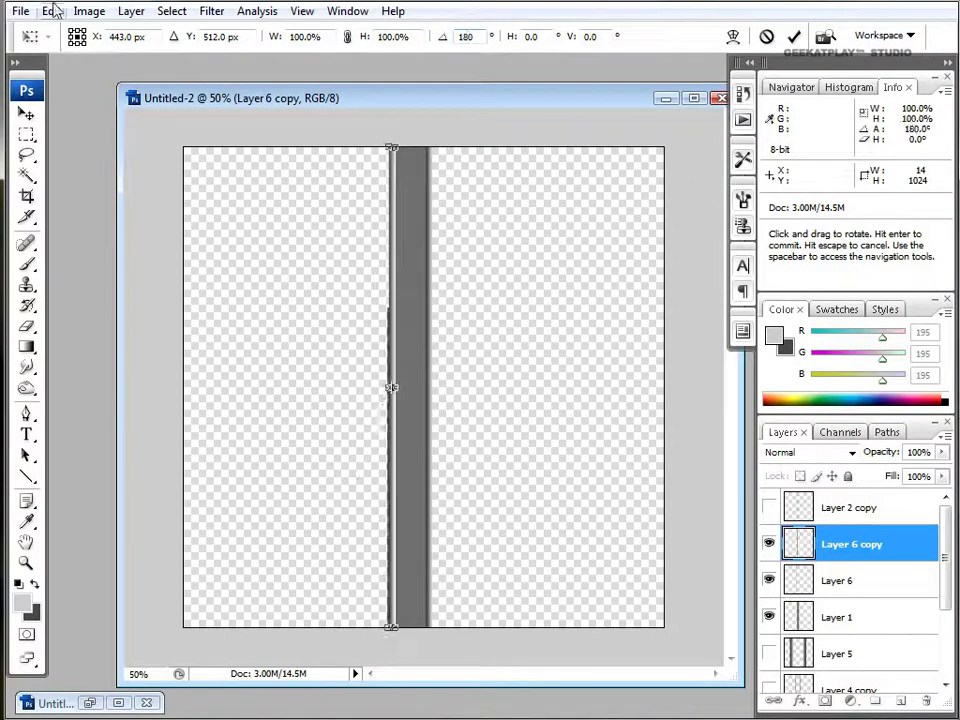
pyautogui.press('Return')
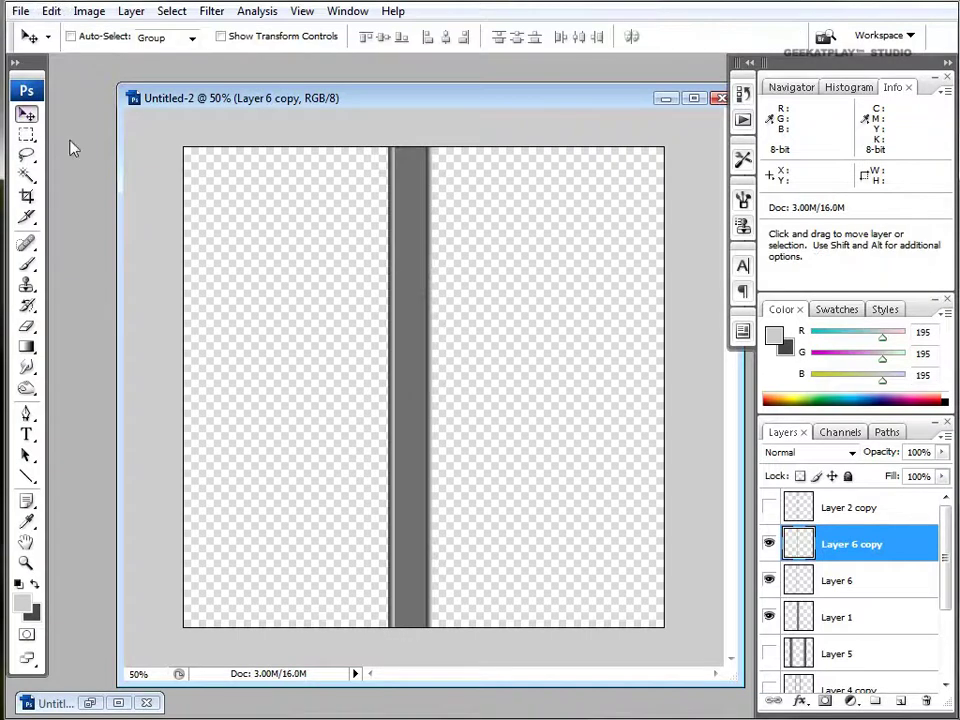
# Move the rotated strip to the road's right edge and nudge it left until it lines up with the edge.
pyautogui.moveTo(398, 309); pyautogui.dragTo(446, 313)
pyautogui.press('Left')
pyautogui.press('Left')
pyautogui.press('Left')
pyautogui.press('Left')
pyautogui.press('Left')
pyautogui.press('Left')
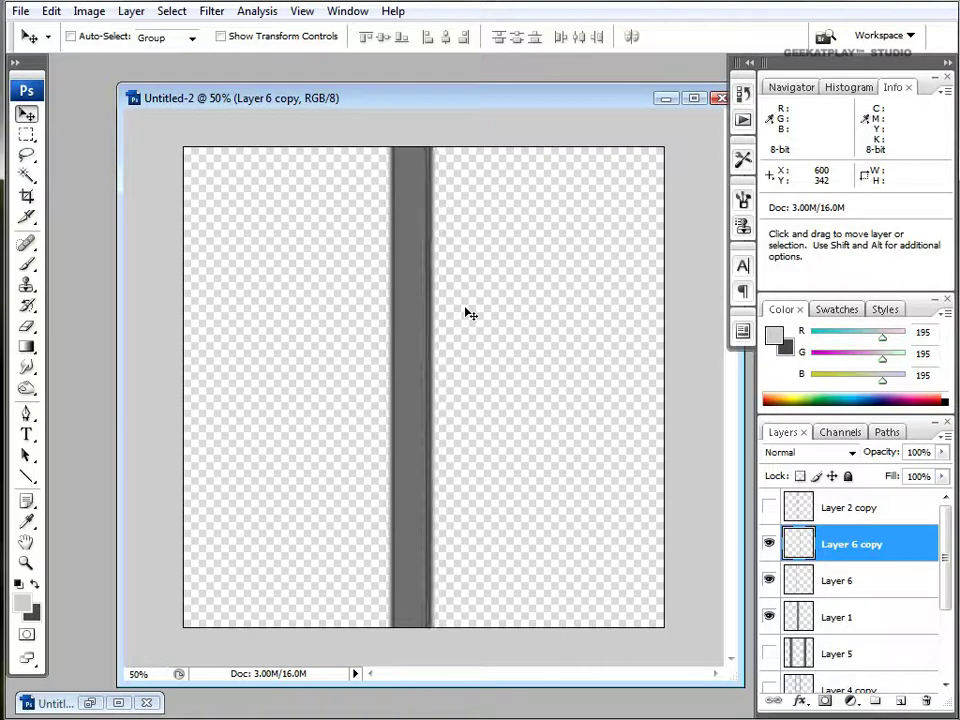
pyautogui.press('Left')
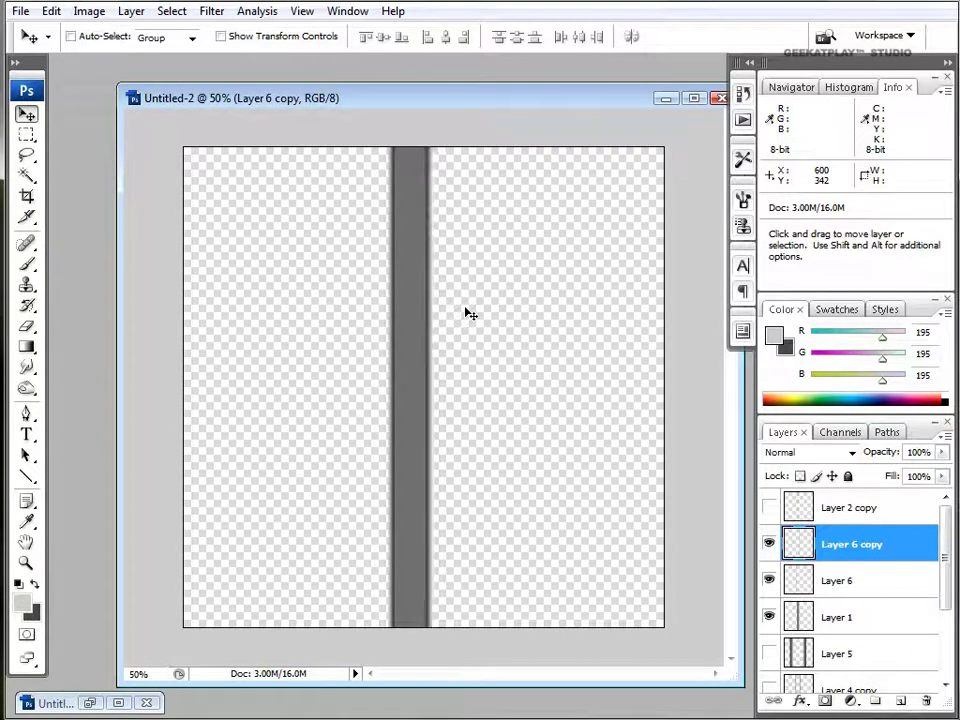
pyautogui.press('Left')
pyautogui.press('Left')
pyautogui.press('Left')
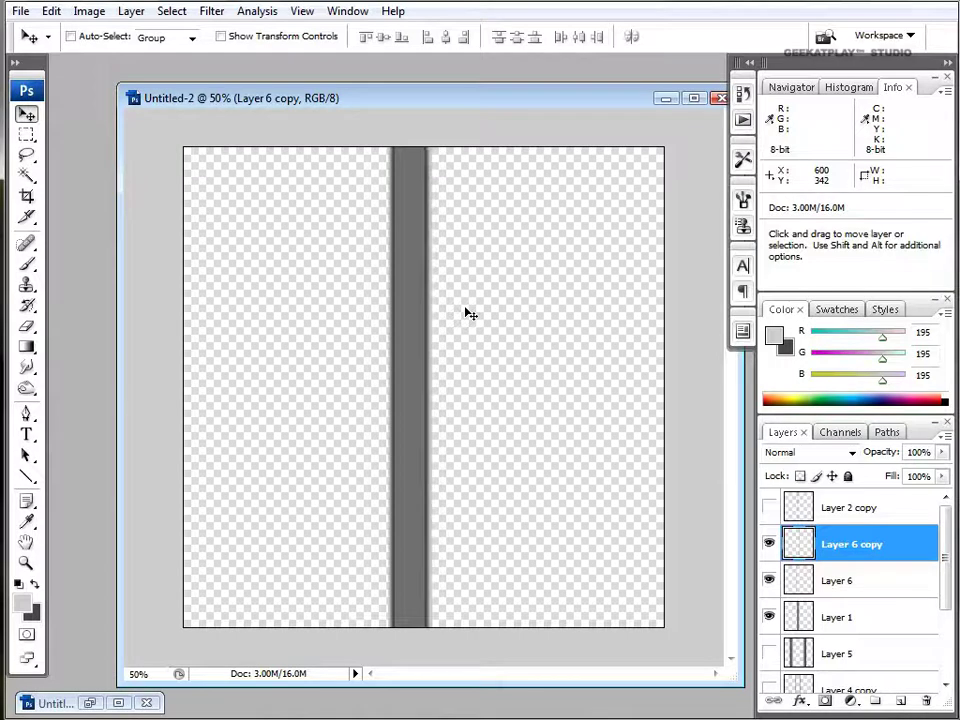
# Hide Layer 1 and merge Layer 6 copy with Layer 6 into one layer.
pyautogui.click(769, 616)
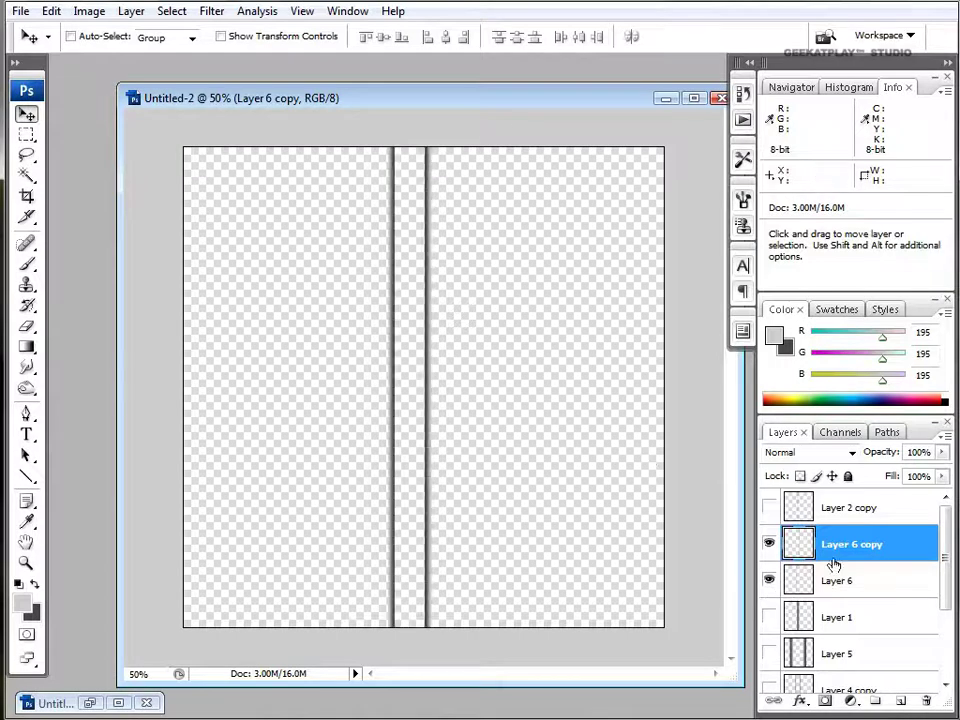
pyautogui.keyDown('shift'); pyautogui.click(883, 581); pyautogui.keyUp('shift')
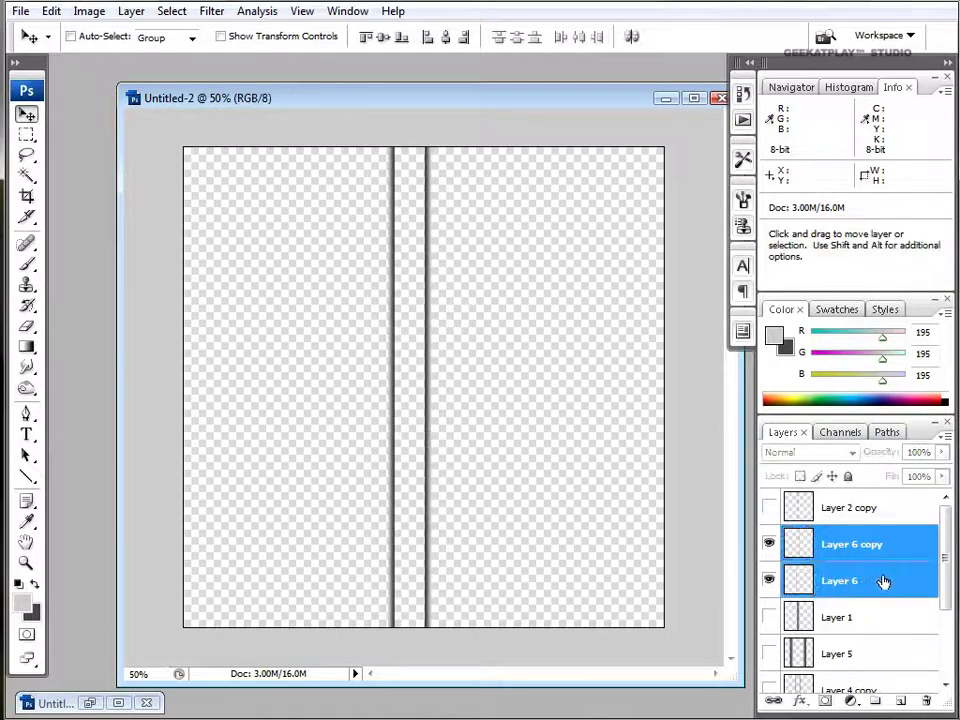
pyautogui.hotkey('ctrl', 'e')
# Export the two edge strips for the web as a very high quality JPEG named roadsides in the roads folder.
pyautogui.click(31, 12)
pyautogui.click(150, 281)
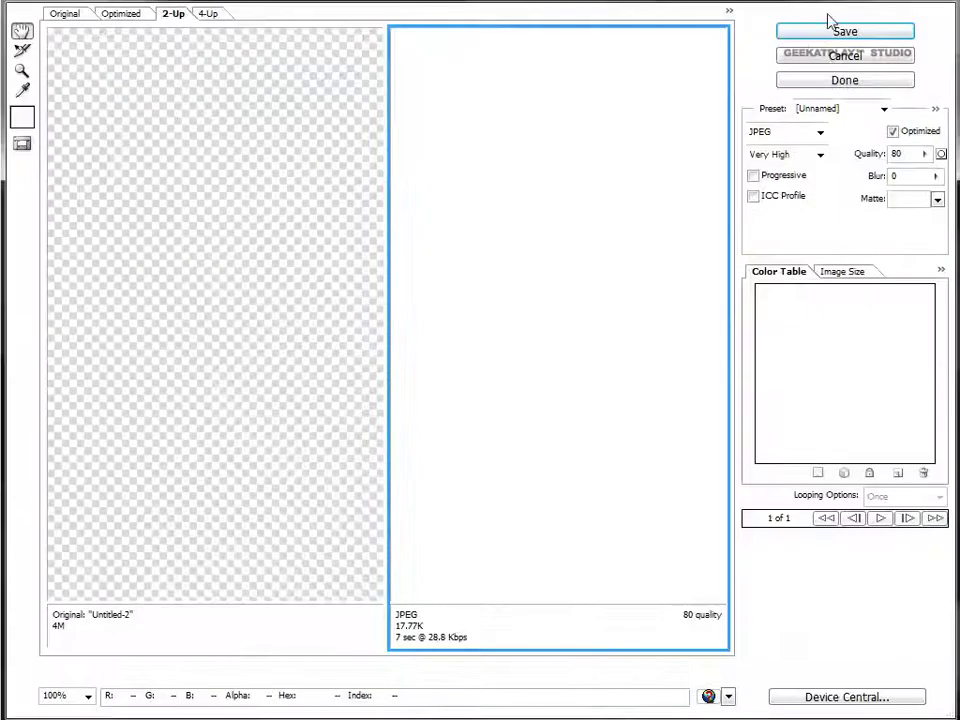
pyautogui.click(830, 36)
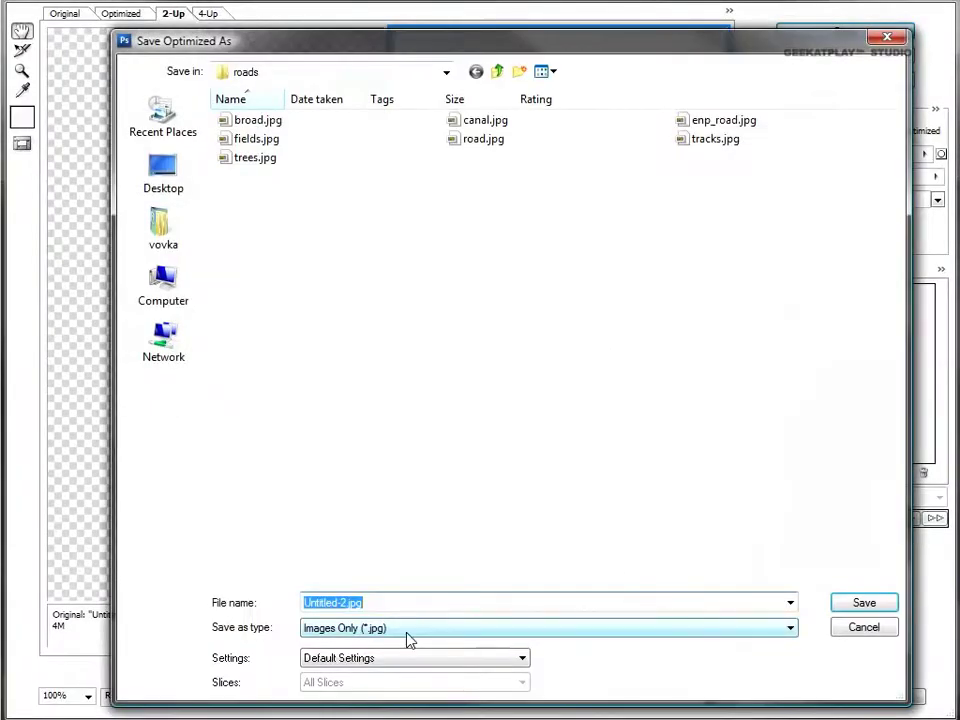
pyautogui.write('road')
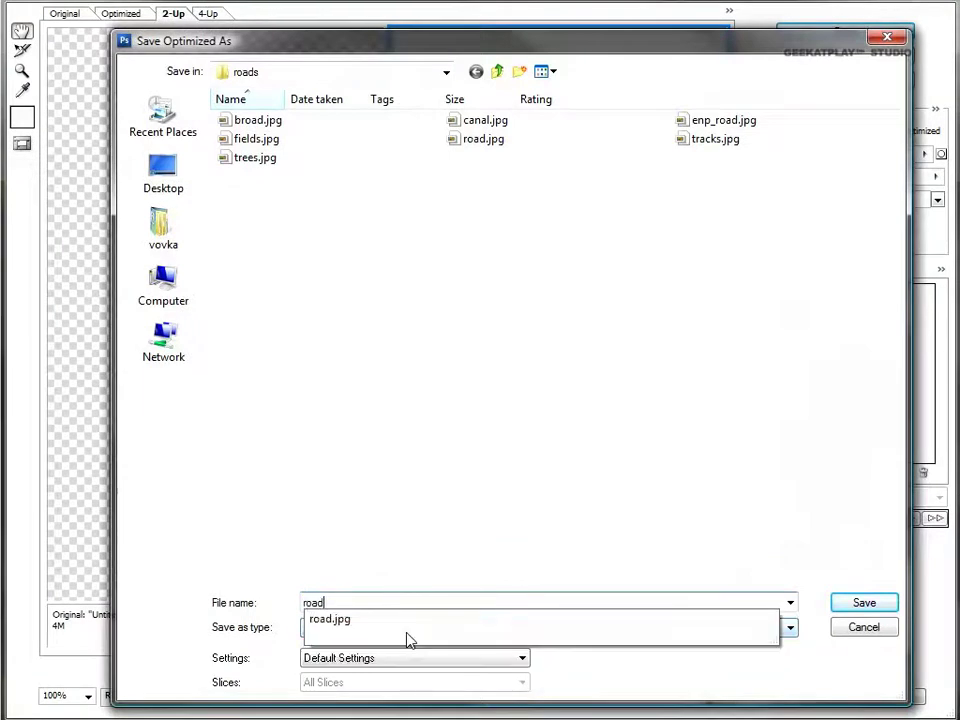
pyautogui.write('sides')
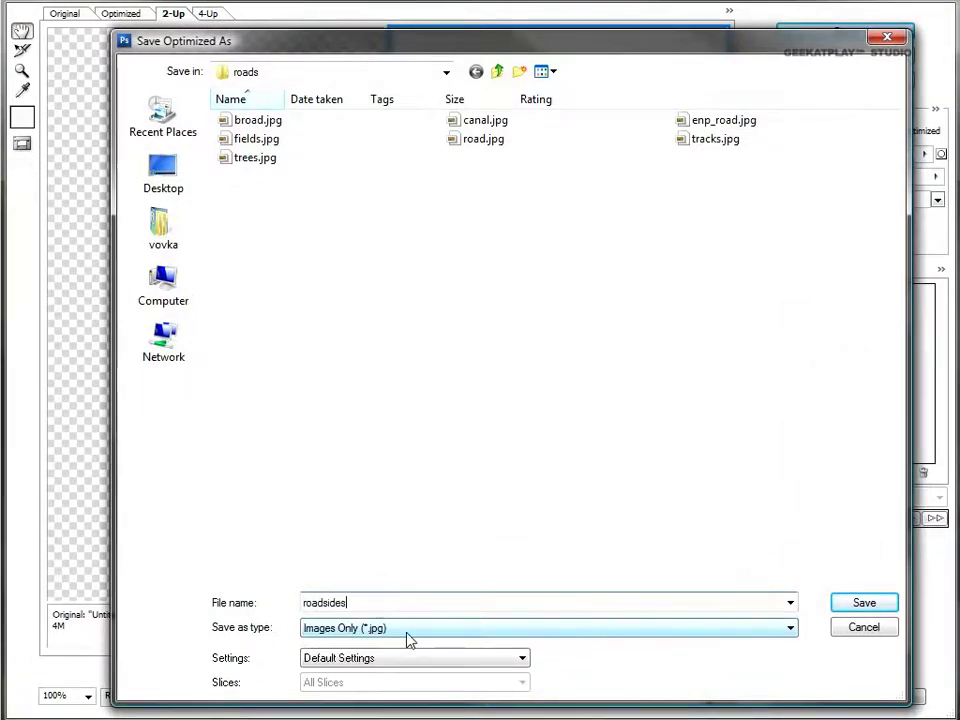
pyautogui.click(866, 604)
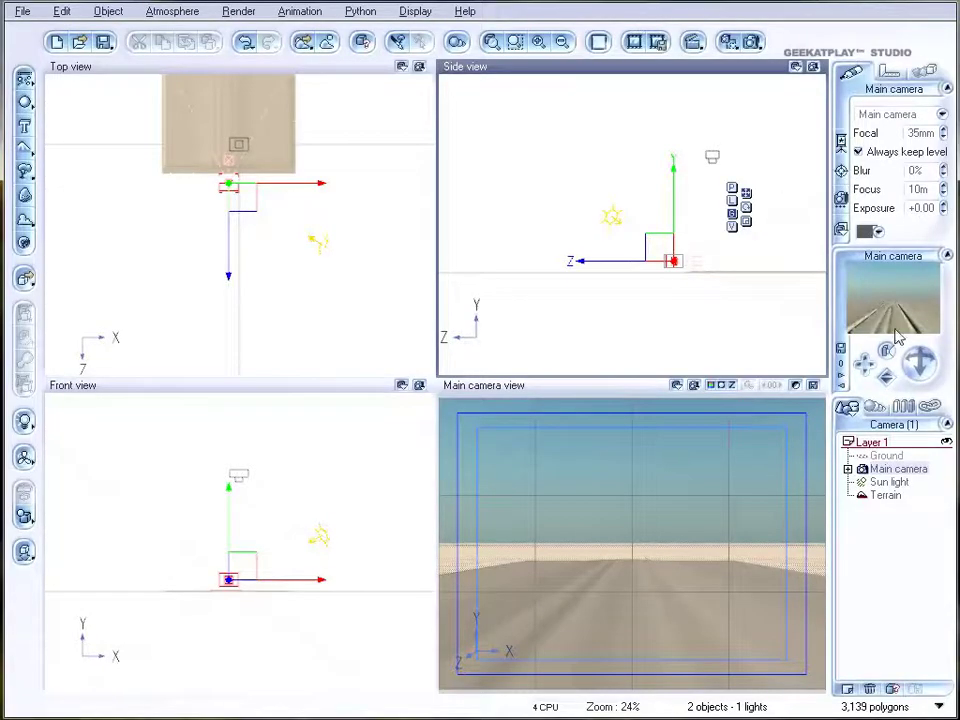
# Switch to Vue, open the terrain's material for advanced editing and make it a mixed material.
pyautogui.click(885, 495)
pyautogui.doubleClick(885, 152)
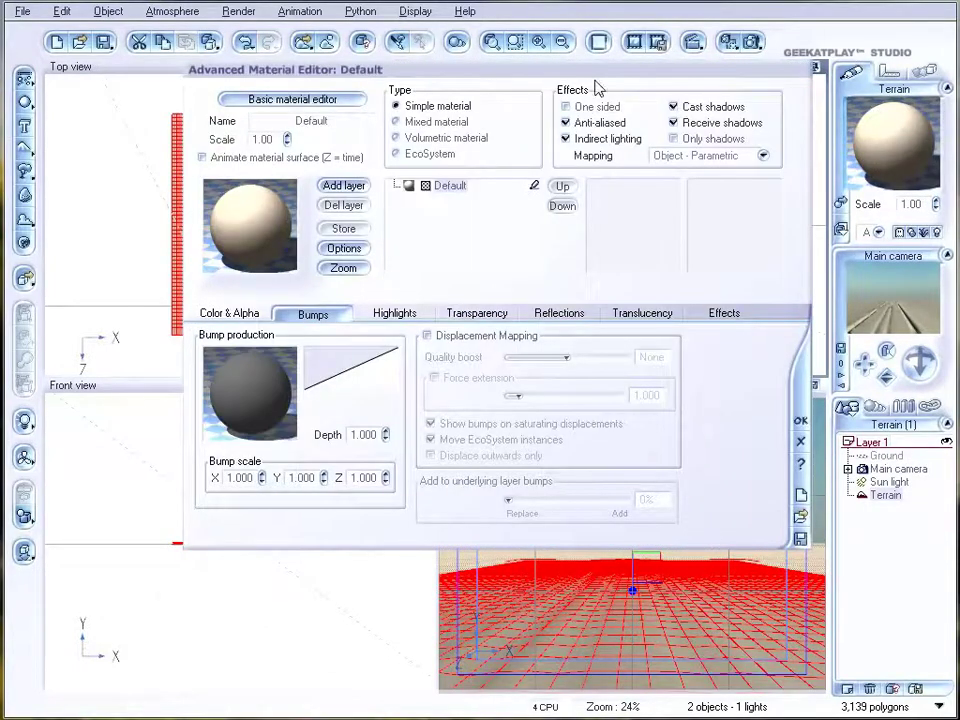
pyautogui.click(345, 140)
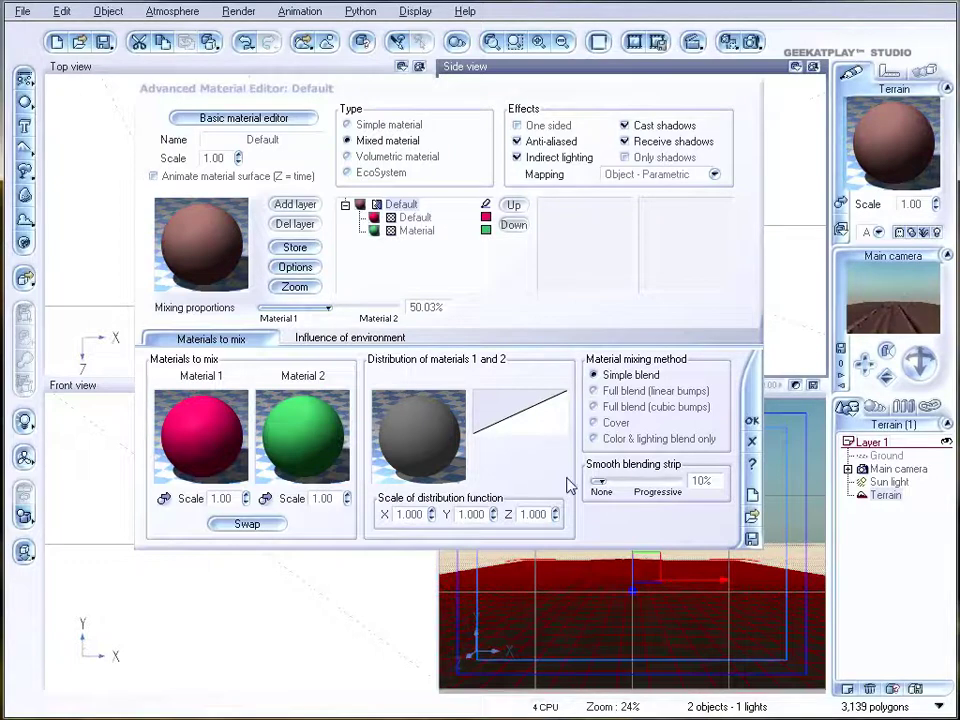
# Drive the distribution of materials 1 and 2 with a projected texture map using road.jpg.
pyautogui.rightClick(418, 430)
pyautogui.click(462, 439)
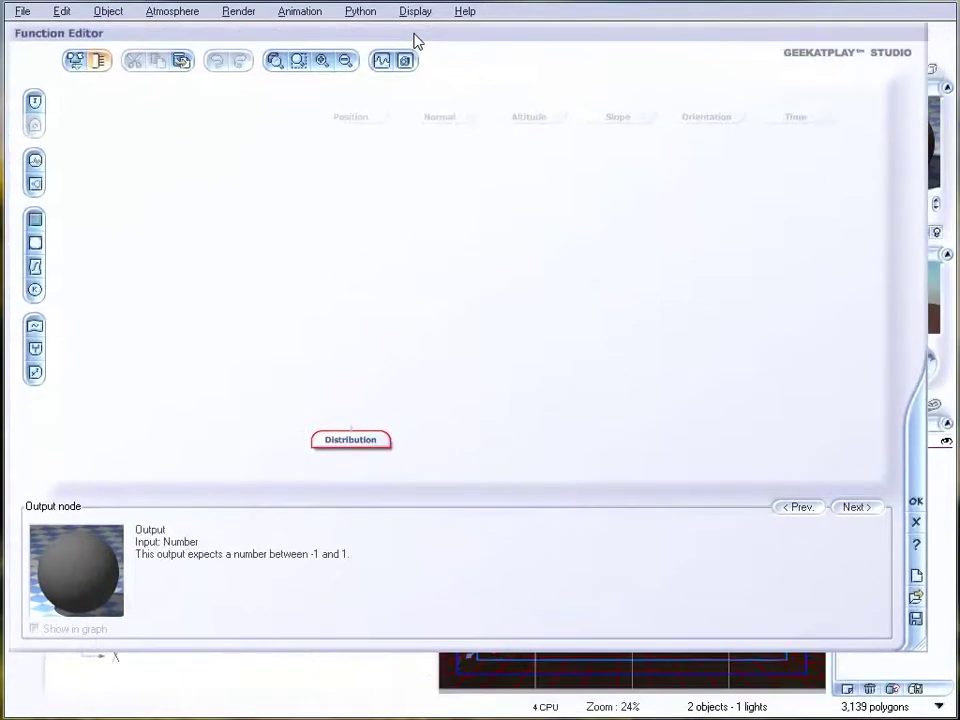
pyautogui.click(36, 244)
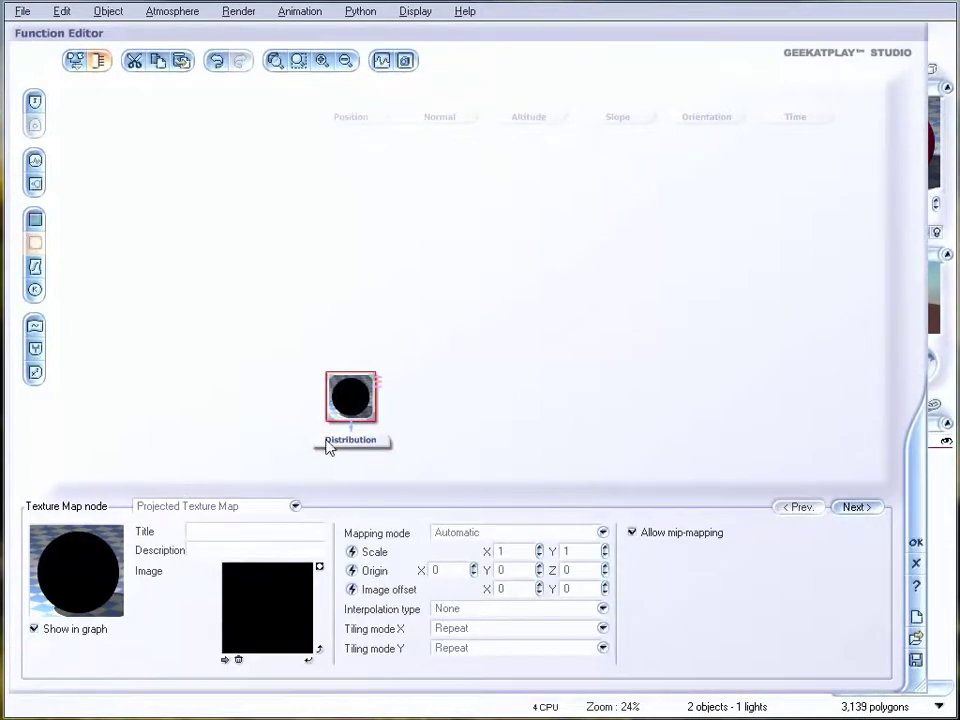
pyautogui.click(225, 659)
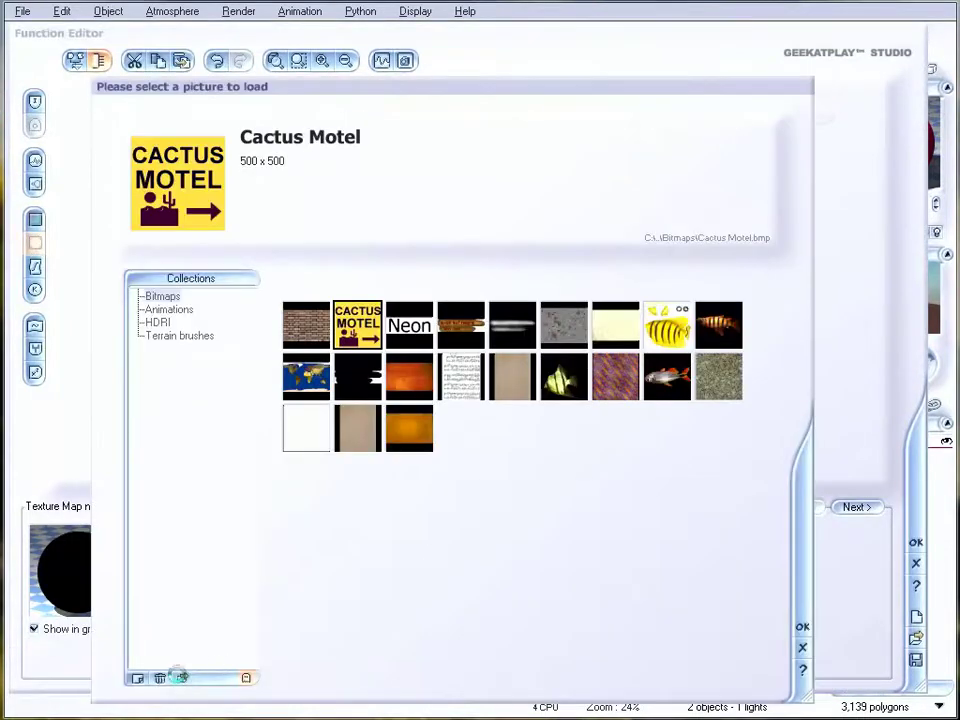
pyautogui.click(182, 679)
pyautogui.click(216, 224)
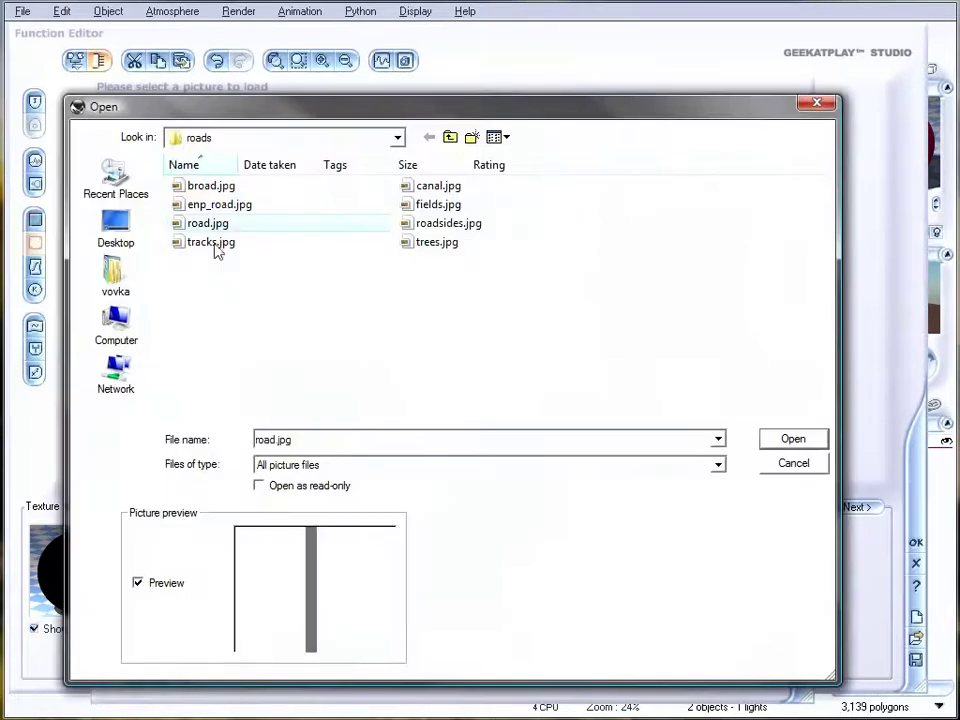
pyautogui.click(785, 439)
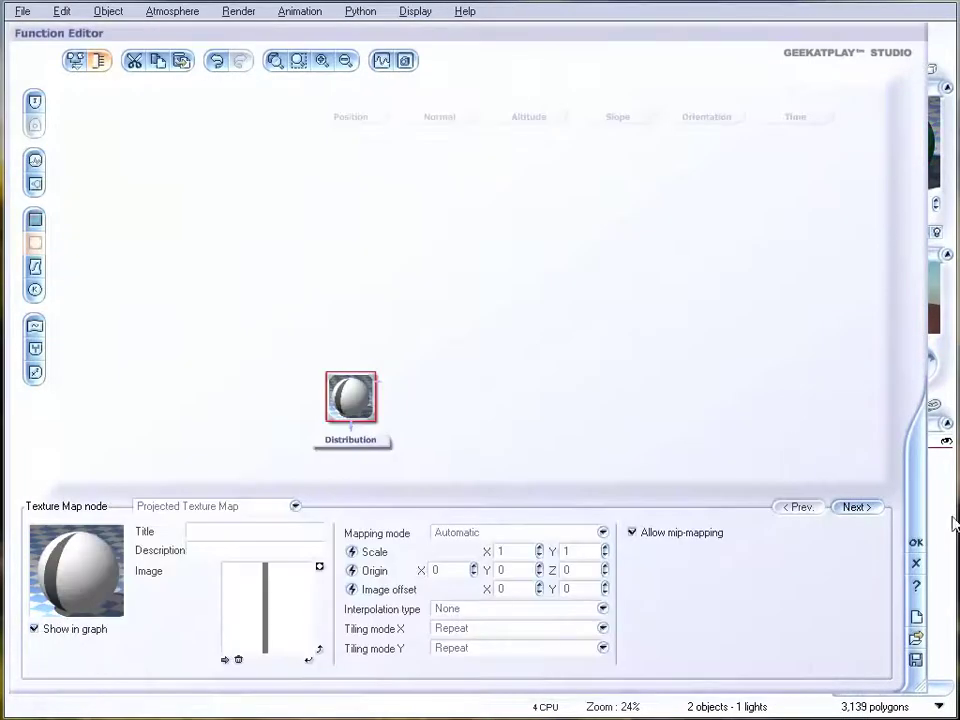
pyautogui.click(916, 545)
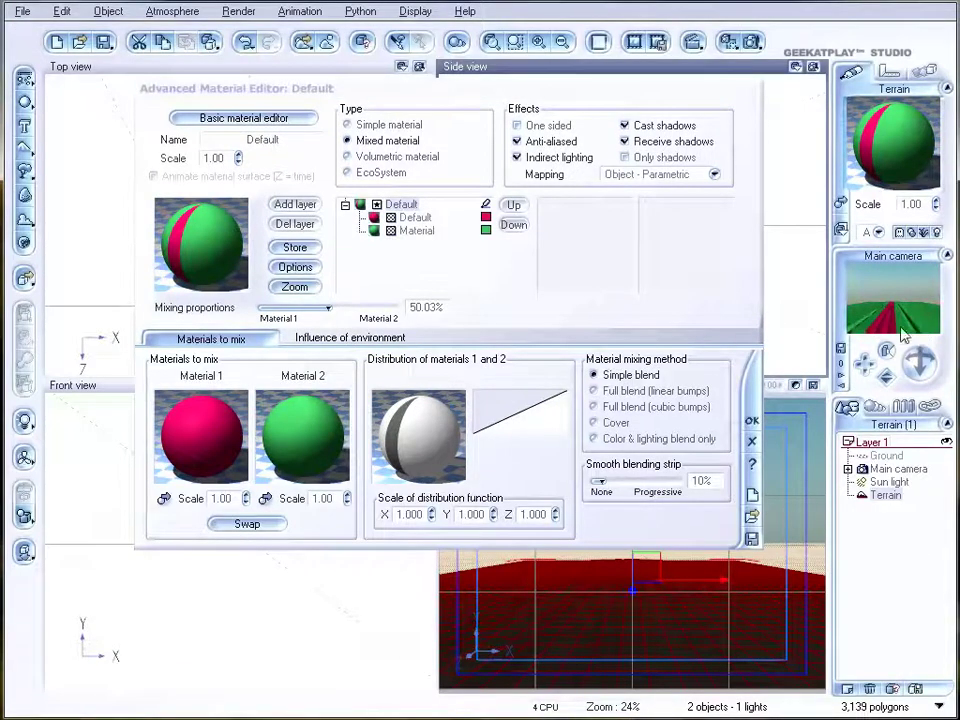
# Set the mapping of both sub-materials to Object - Parametric, then return to the mixed material and refresh the camera preview.
pyautogui.click(415, 217)
pyautogui.click(714, 176)
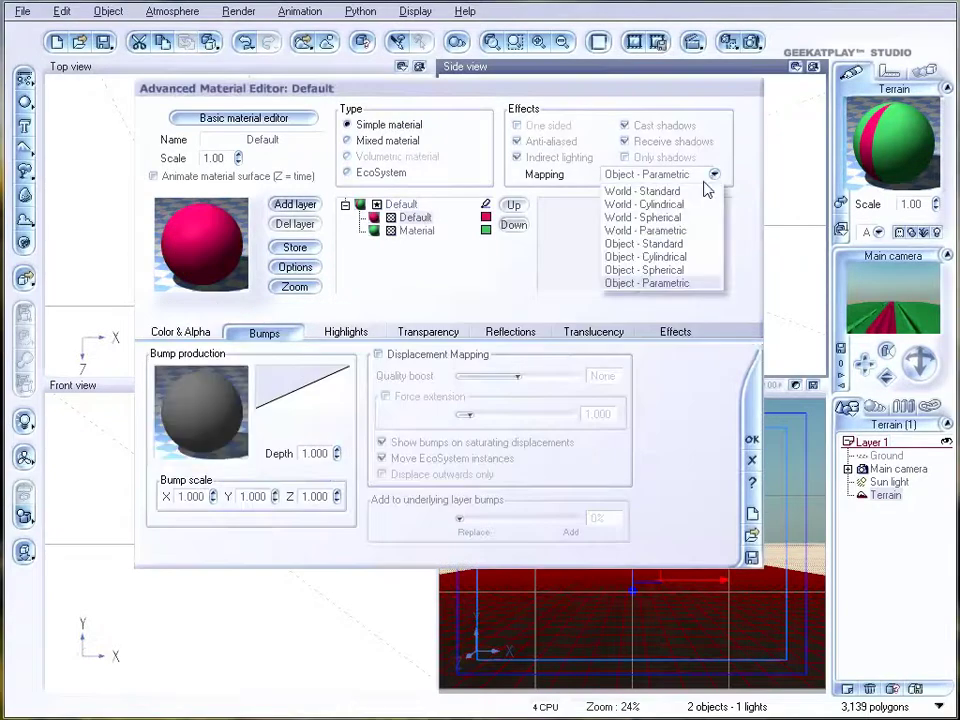
pyautogui.click(695, 284)
pyautogui.click(415, 230)
pyautogui.click(714, 175)
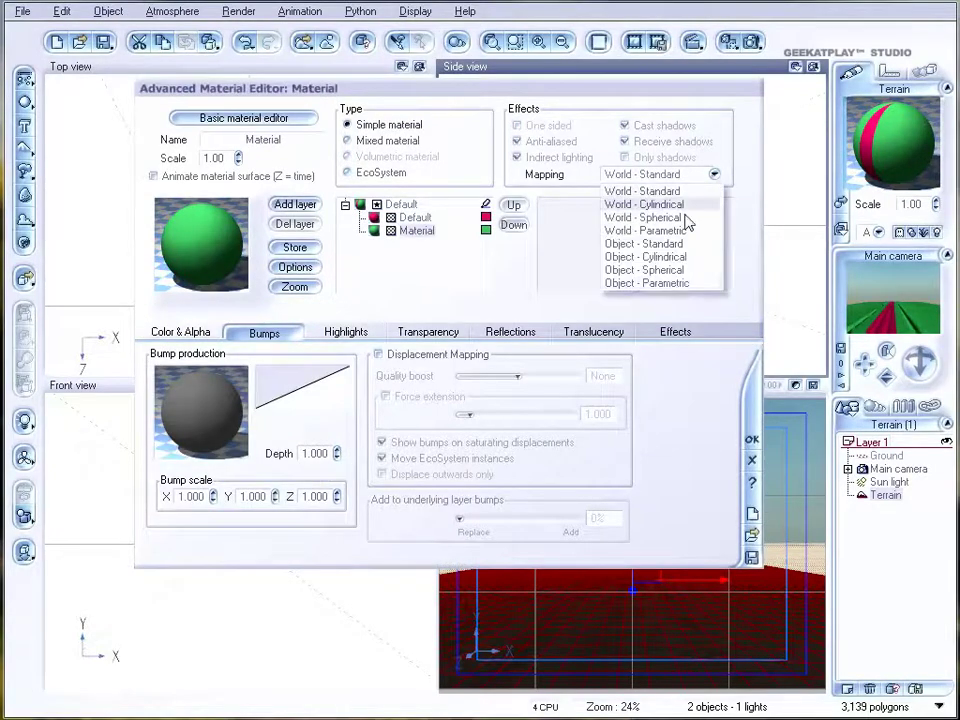
pyautogui.click(688, 284)
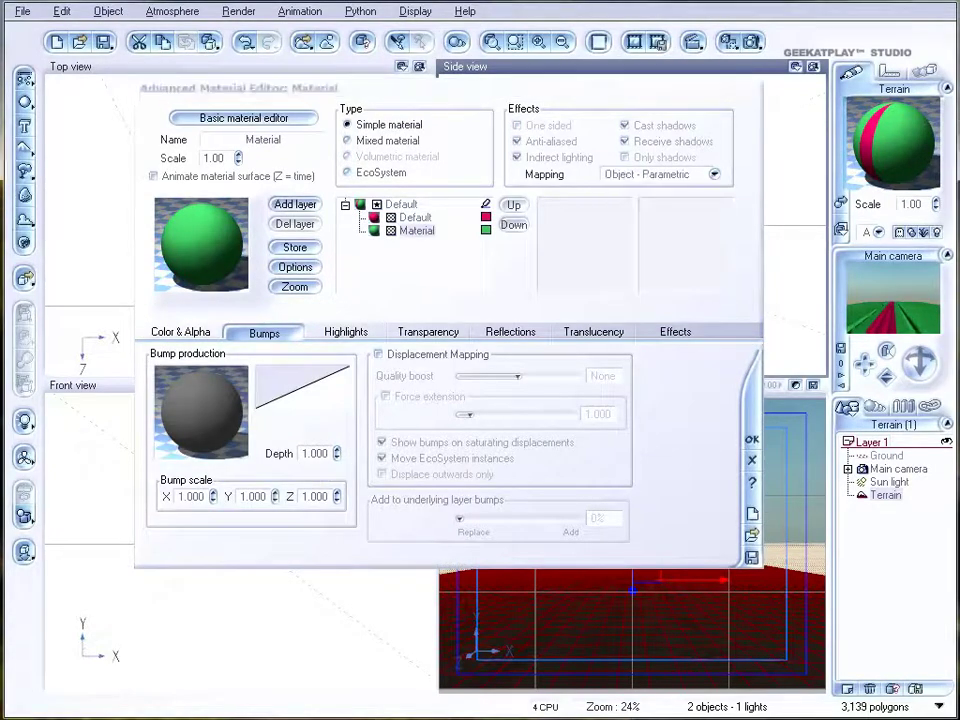
pyautogui.click(405, 205)
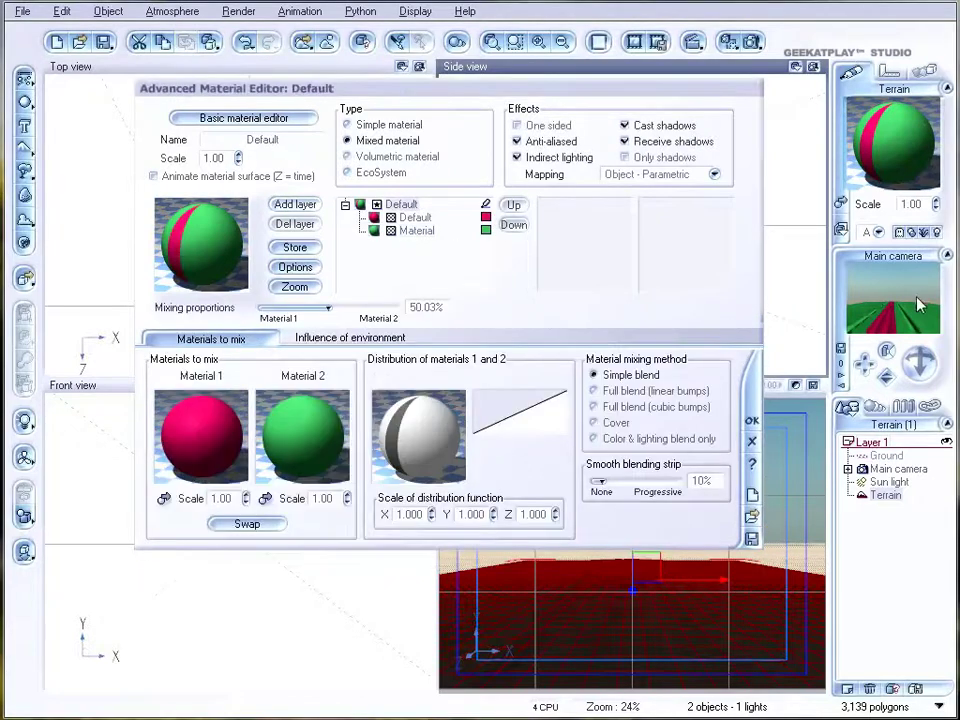
pyautogui.click(925, 303)
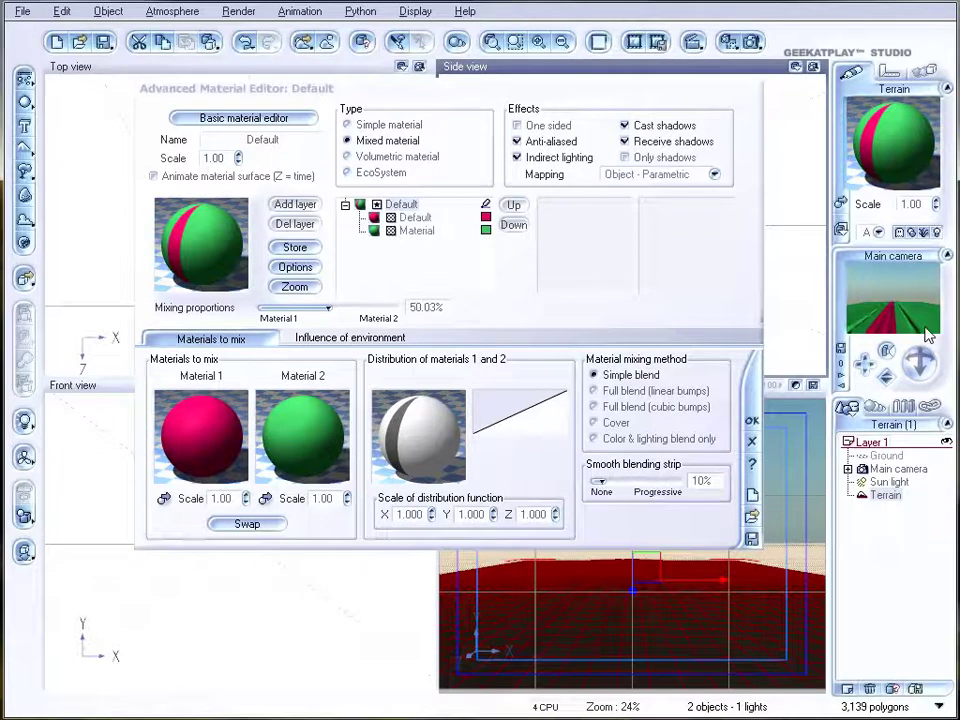
# Rename the first sub-material of the mix to road.
pyautogui.click(418, 222)
pyautogui.doubleClick(315, 134)
pyautogui.write('r')
pyautogui.press('Return')
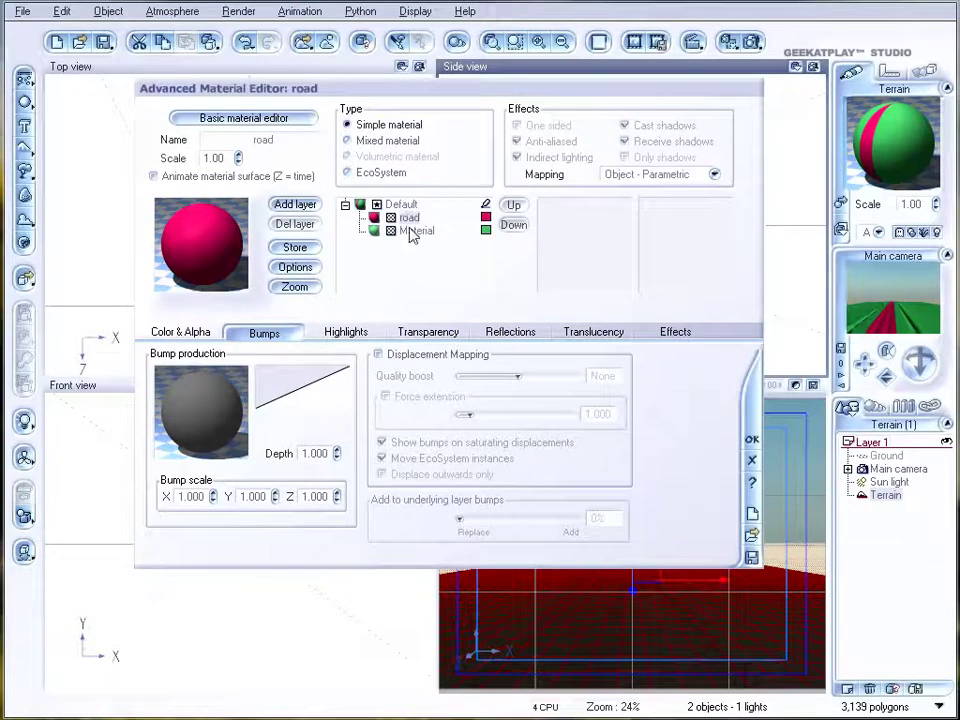
# Rename the second sub-material of the mix to sides.
pyautogui.click(414, 231)
pyautogui.doubleClick(297, 141)
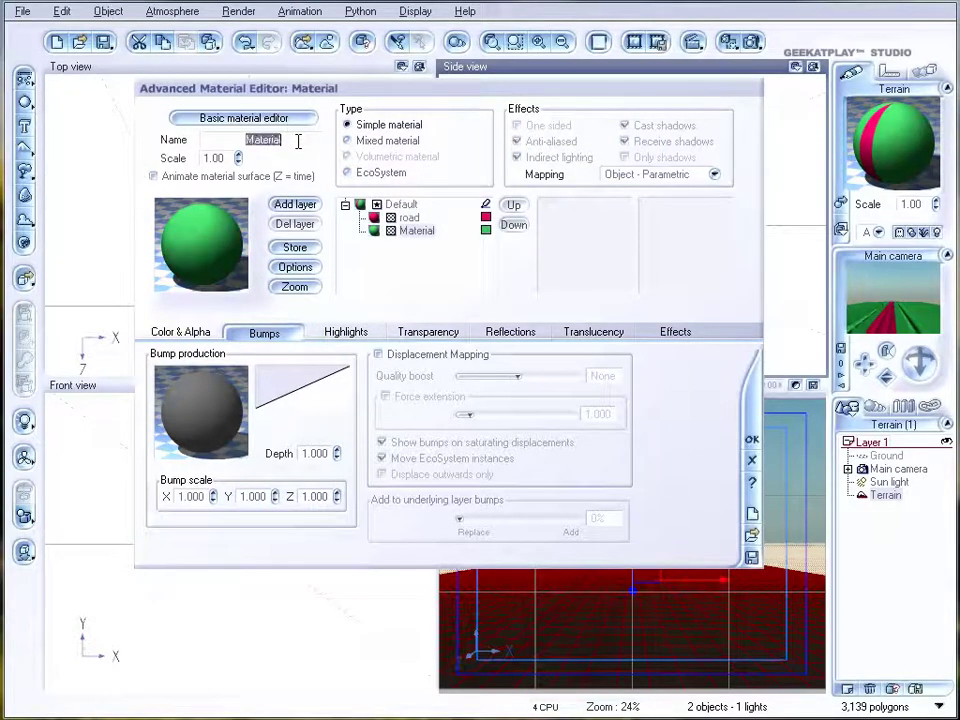
pyautogui.write('f')
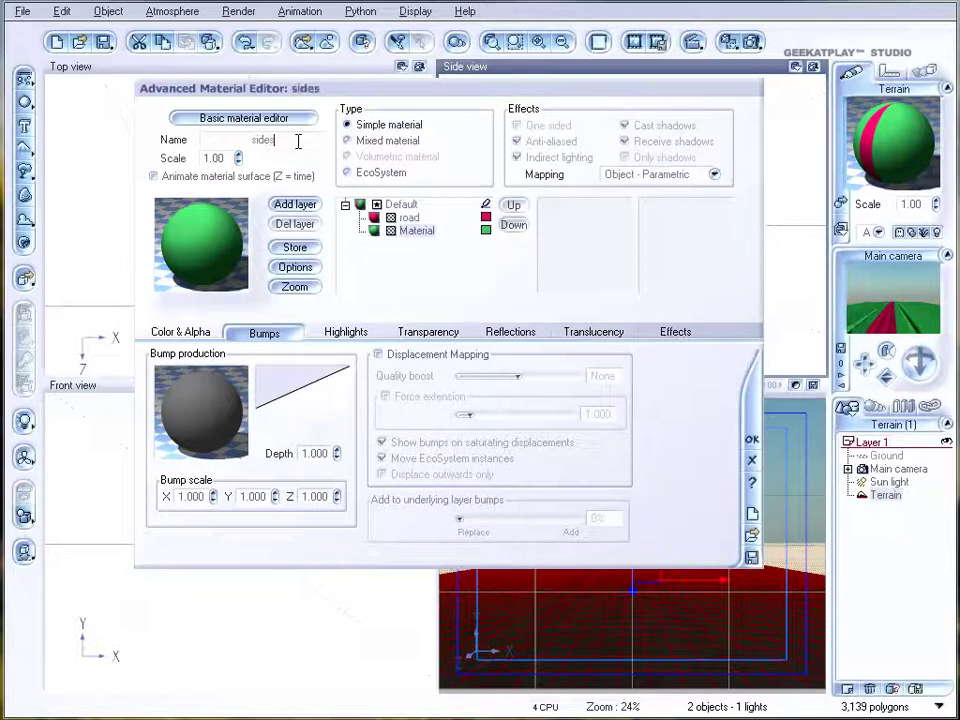
pyautogui.press('Return')
# Make sides a mixed material and give its new second sub-material a dark blue identification colour.
pyautogui.click(372, 142)
pyautogui.rightClick(403, 452)
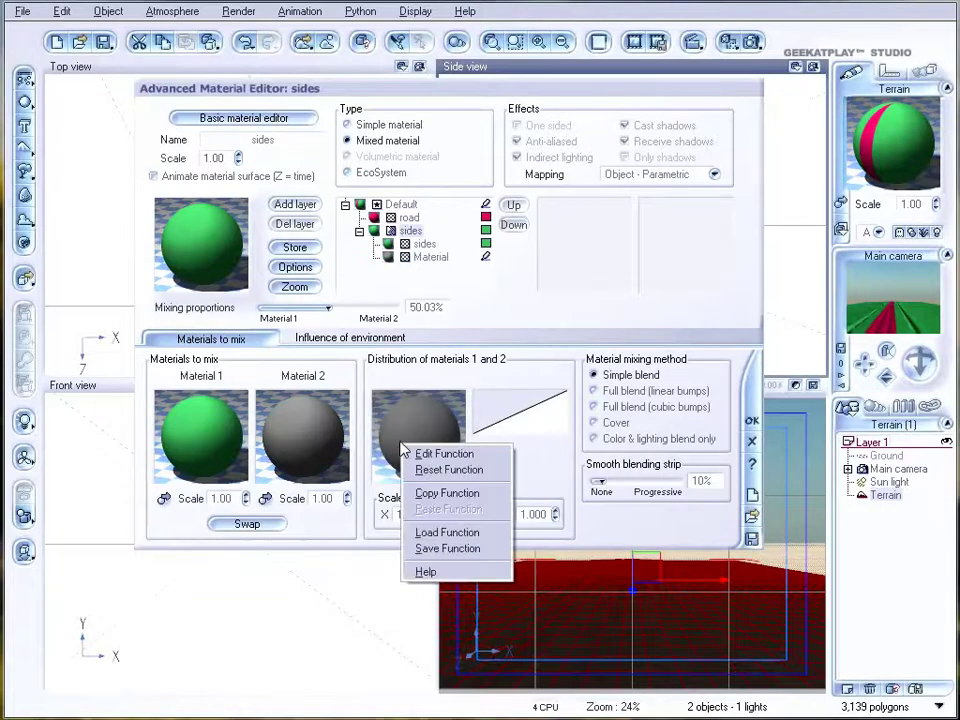
pyautogui.press('Escape')
pyautogui.click(486, 256)
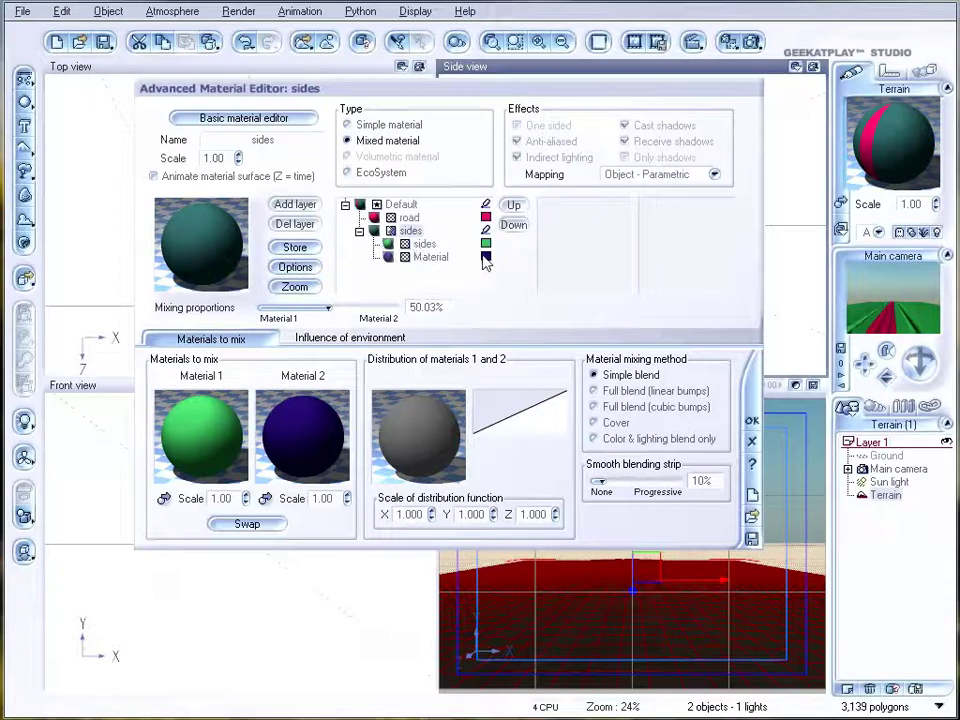
# Drive the sides distribution of materials 1 and 2 with a projected texture map using roadsides.jpg.
pyautogui.rightClick(444, 429)
pyautogui.click(448, 429)
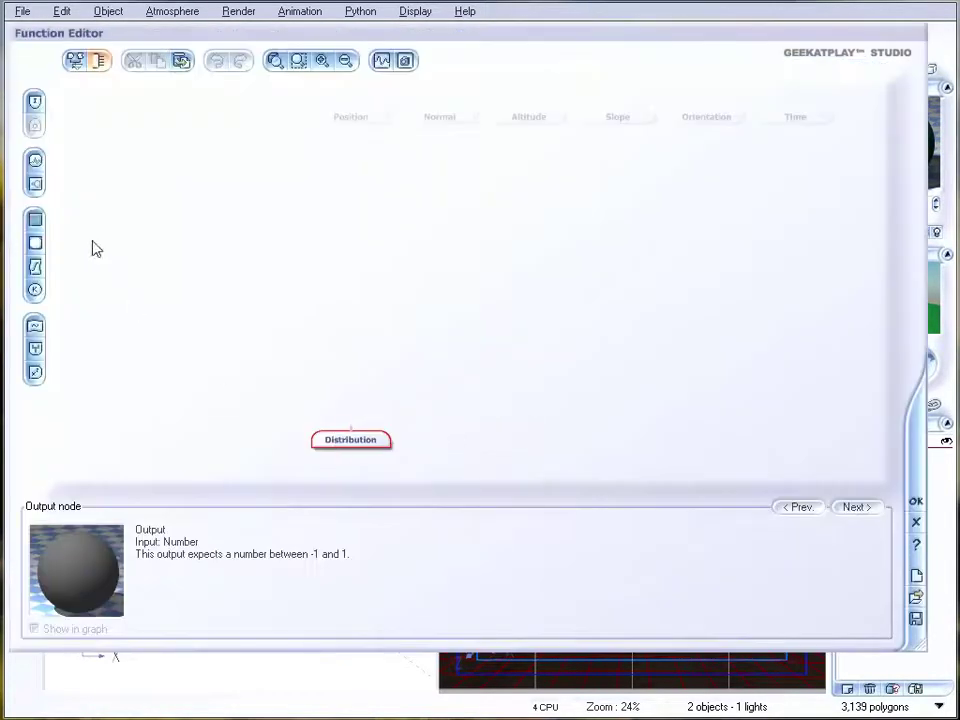
pyautogui.click(34, 243)
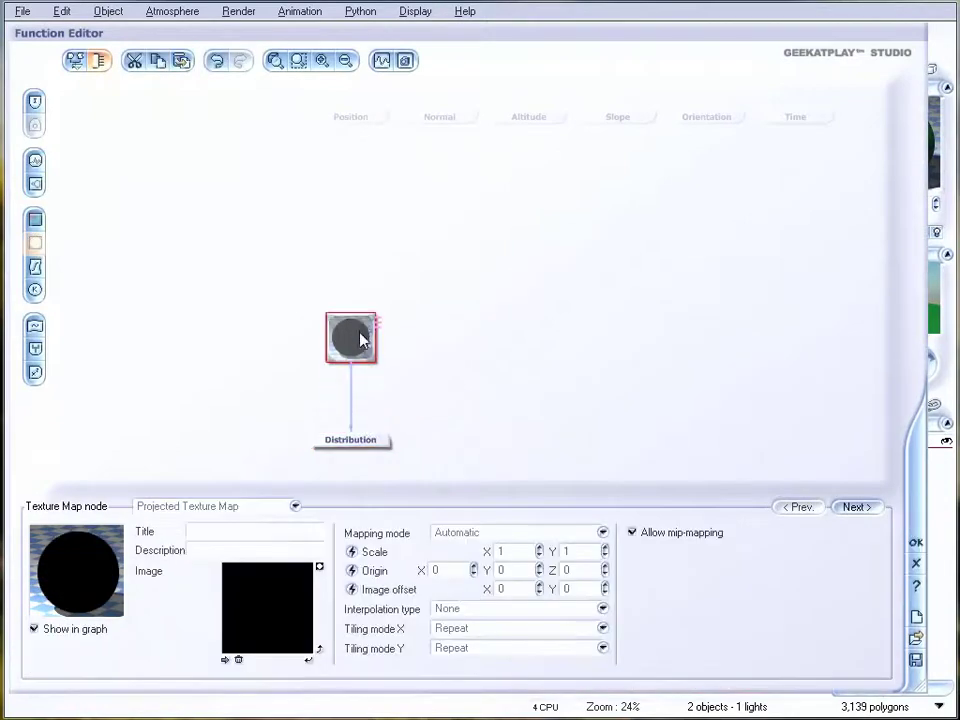
pyautogui.click(226, 660)
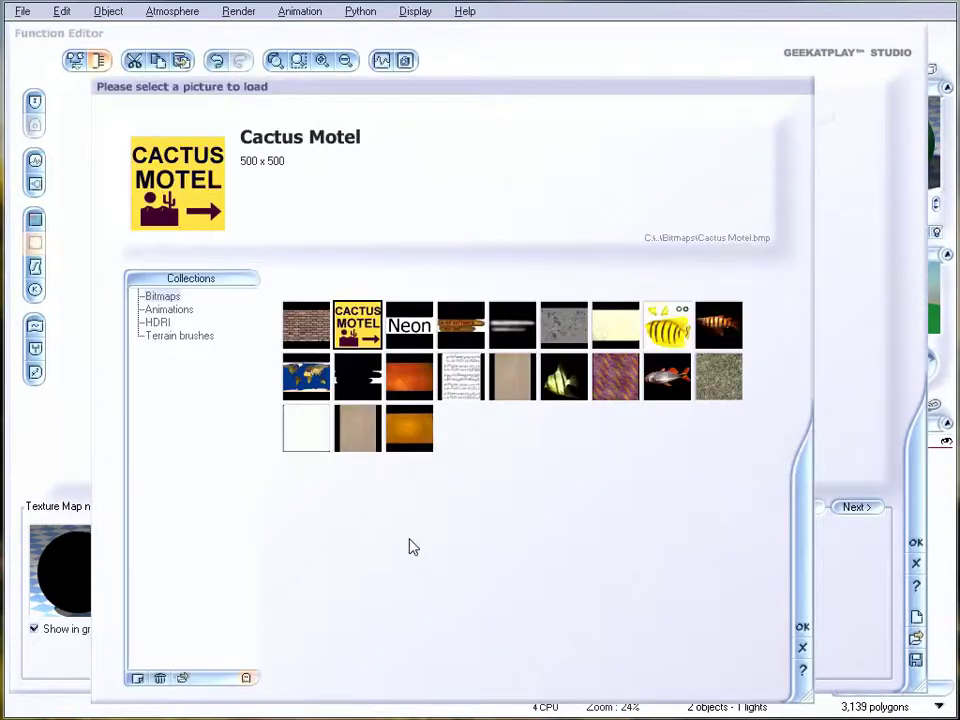
pyautogui.click(182, 679)
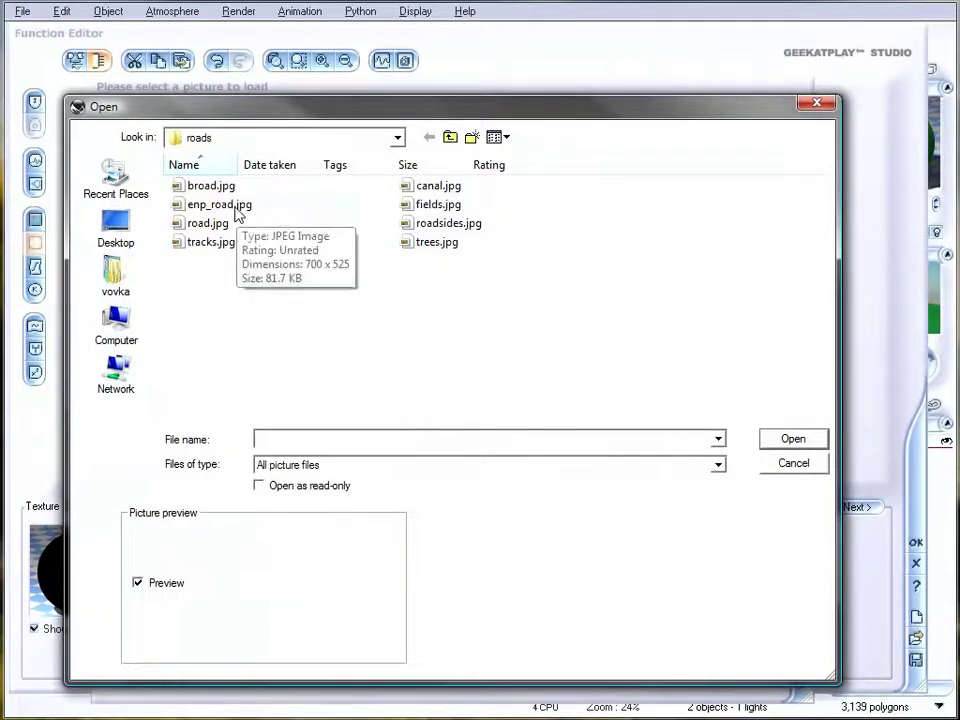
pyautogui.click(450, 225)
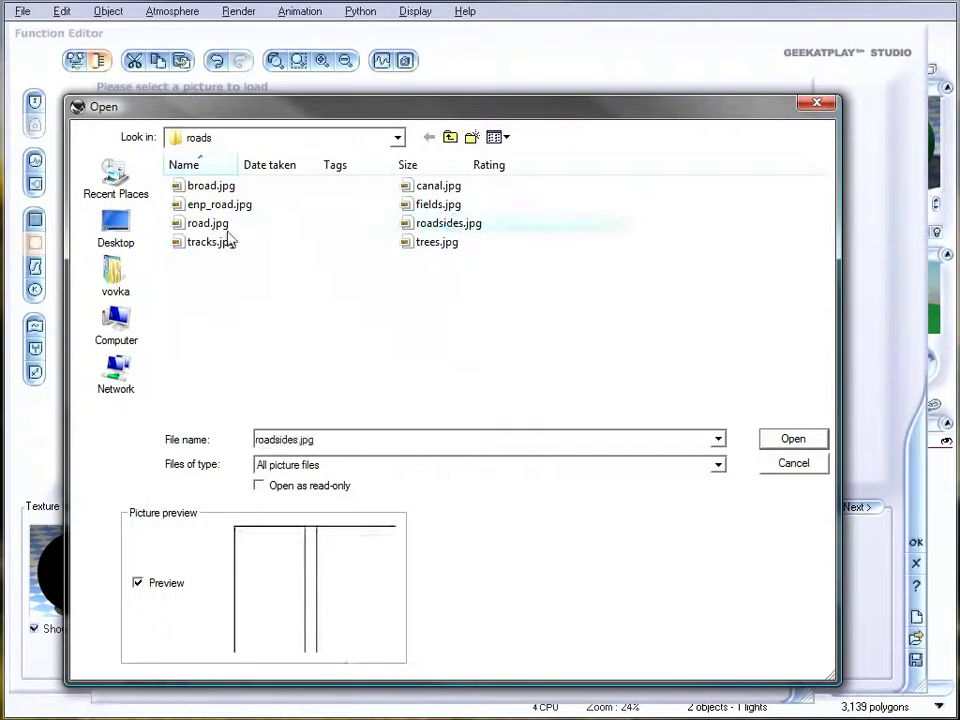
pyautogui.click(785, 444)
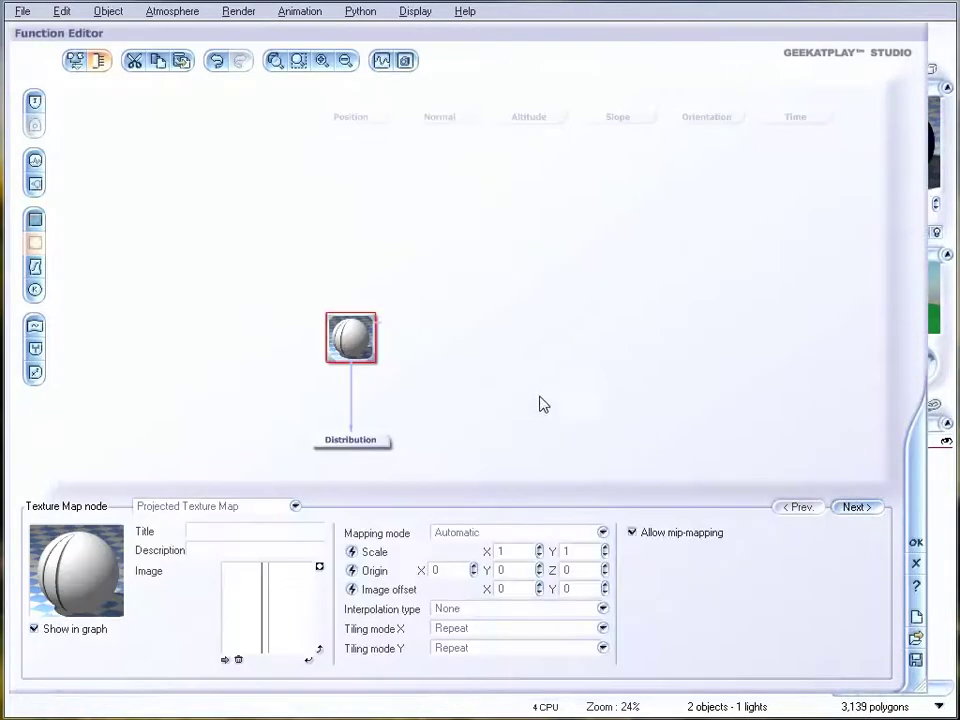
pyautogui.click(915, 541)
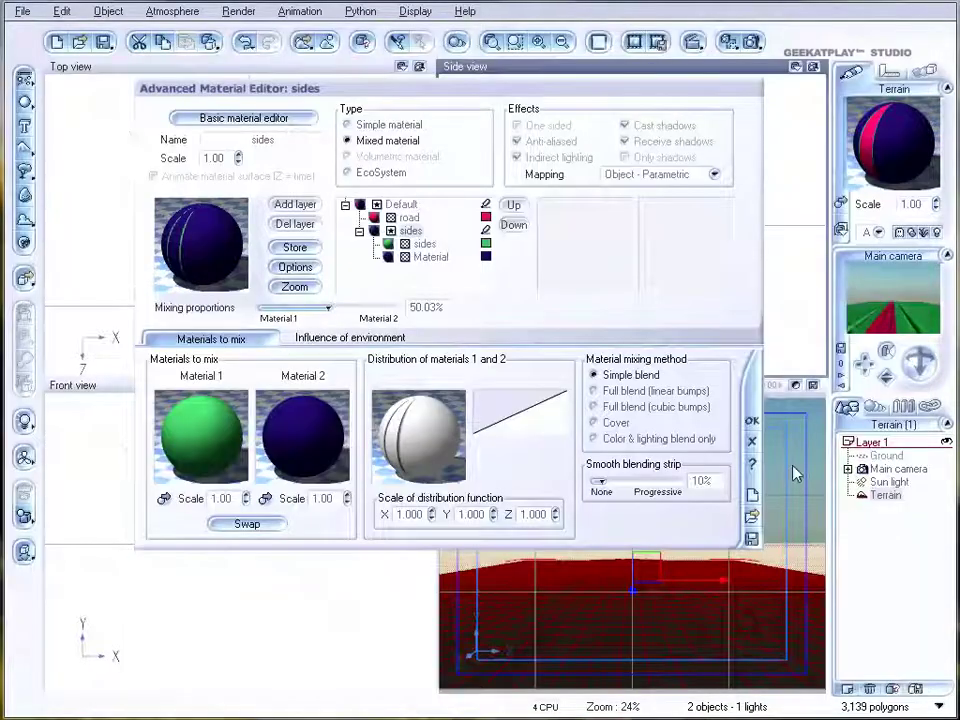
# Set the mapping of the second sub-material under sides to Object - Parametric.
pyautogui.click(428, 244)
pyautogui.click(430, 257)
pyautogui.click(665, 176)
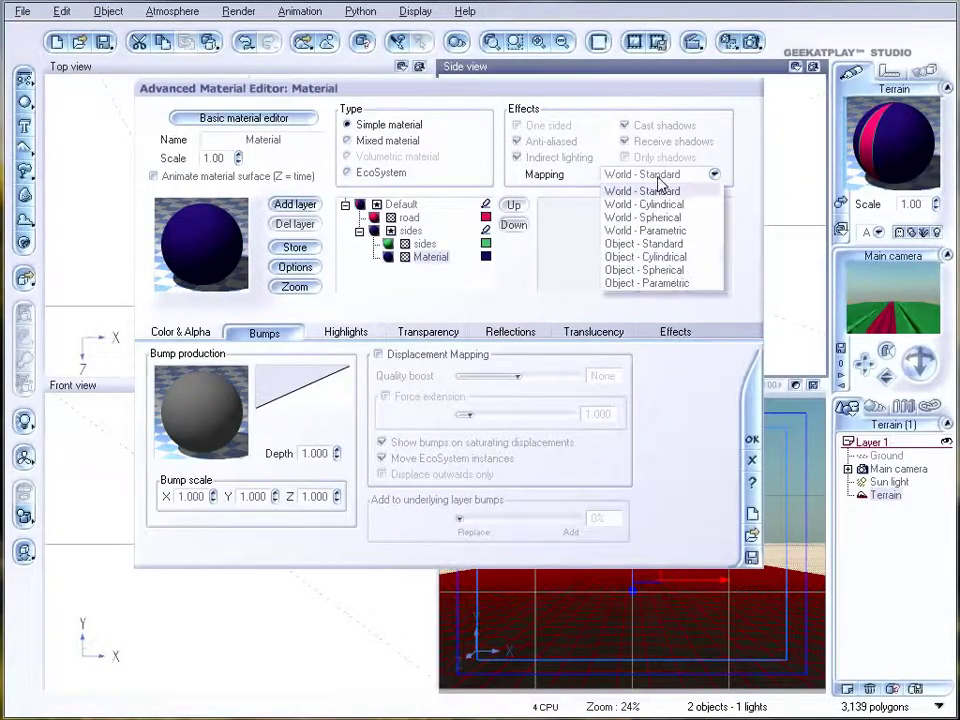
pyautogui.click(660, 283)
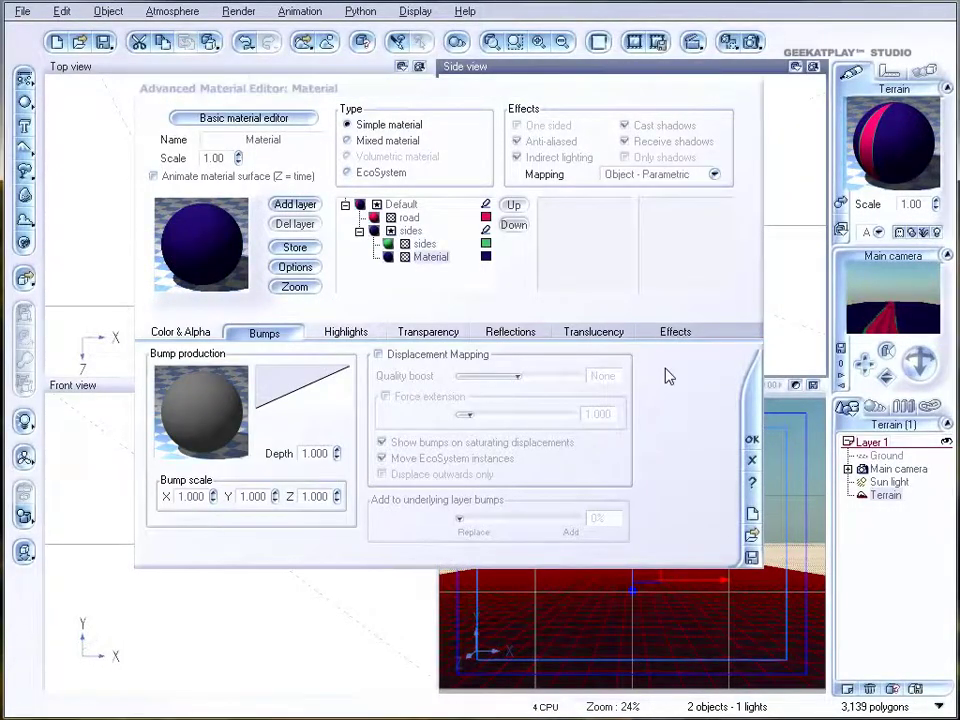
# Render the scene twice to check the road and roadside distribution, closing each render display.
pyautogui.click(752, 41)
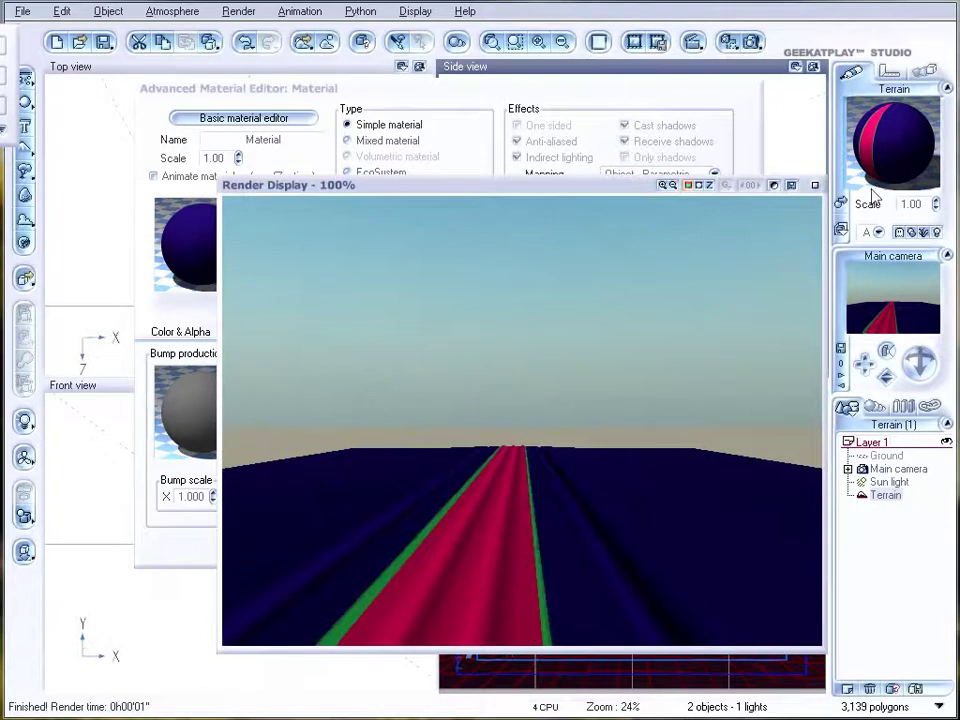
pyautogui.click(815, 185)
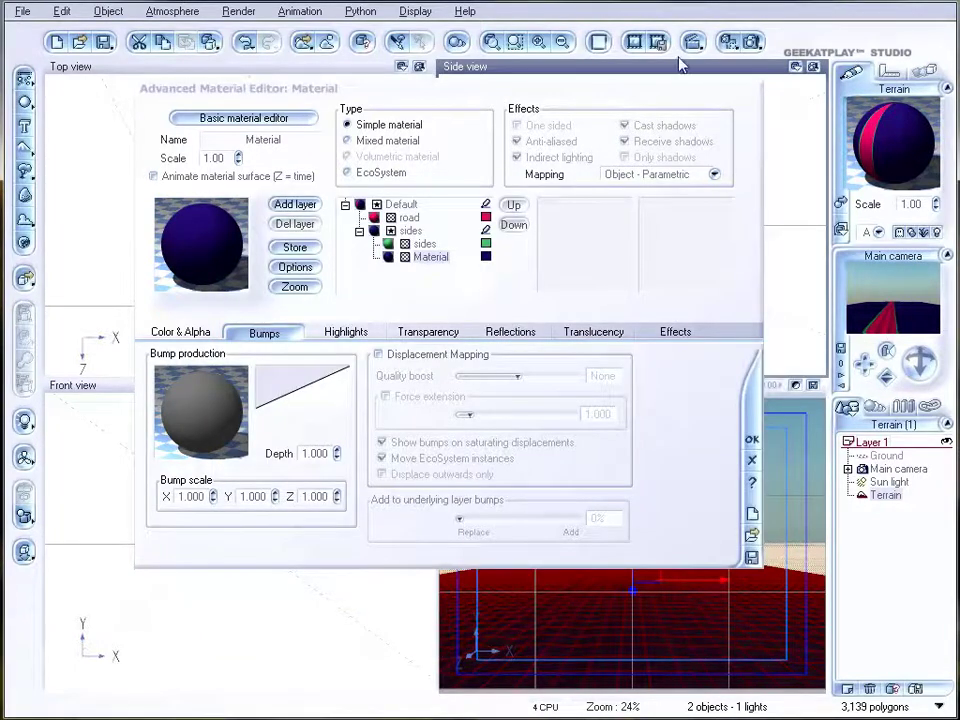
pyautogui.click(752, 42)
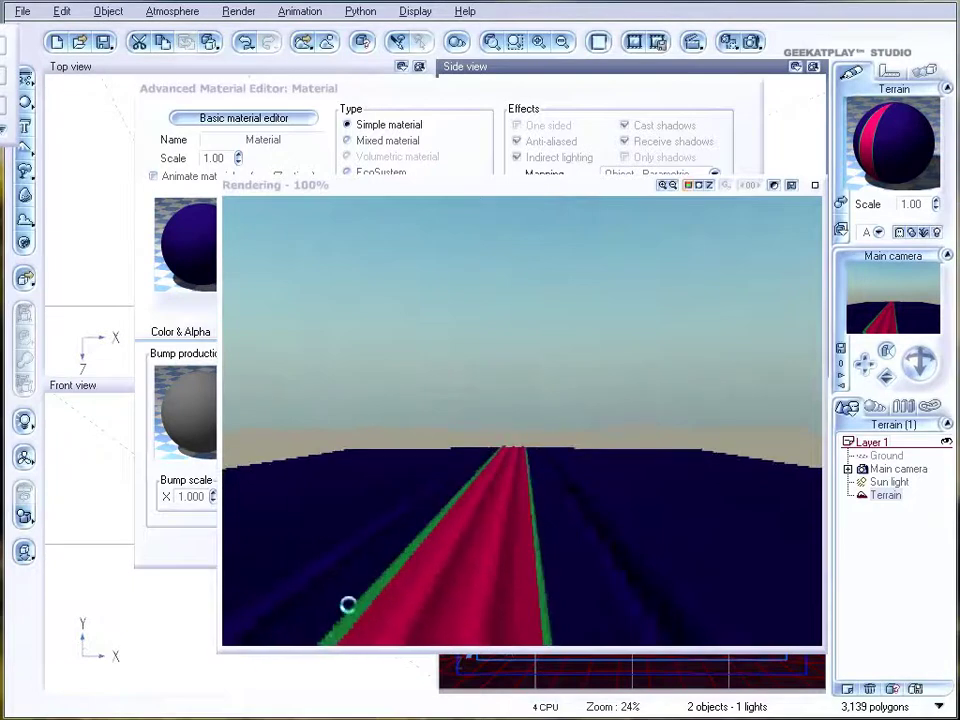
pyautogui.click(815, 187)
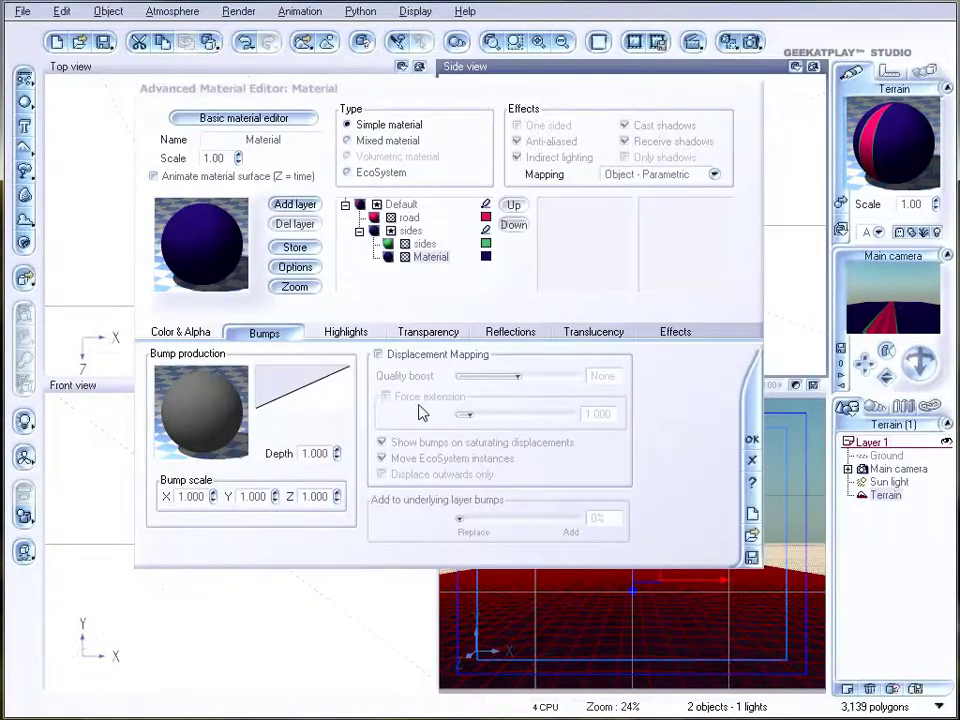
# Insert a Blender combiner node between the roadsides texture map and the Distribution output in the sides distribution function.
pyautogui.click(410, 231)
pyautogui.rightClick(407, 458)
pyautogui.click(418, 467)
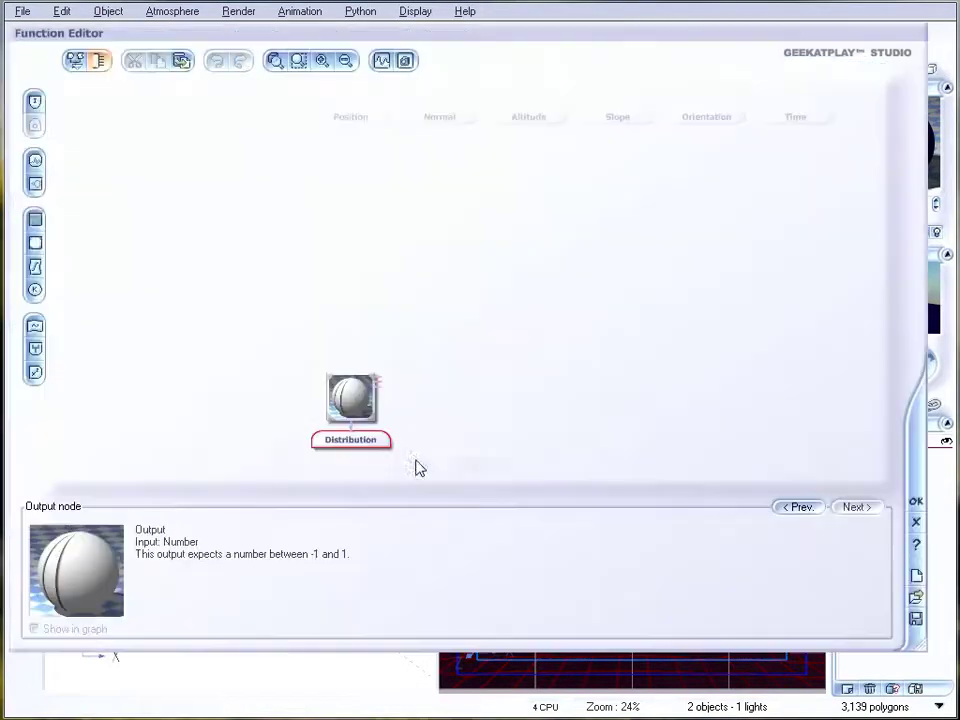
pyautogui.moveTo(349, 394); pyautogui.dragTo(293, 282)
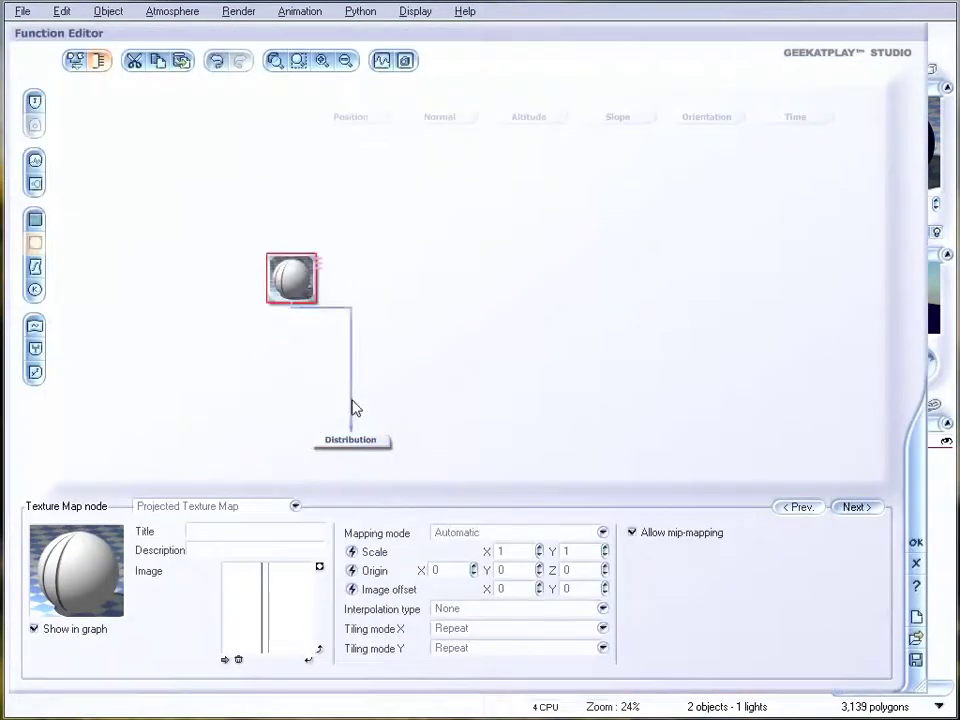
pyautogui.click(351, 407)
pyautogui.click(34, 348)
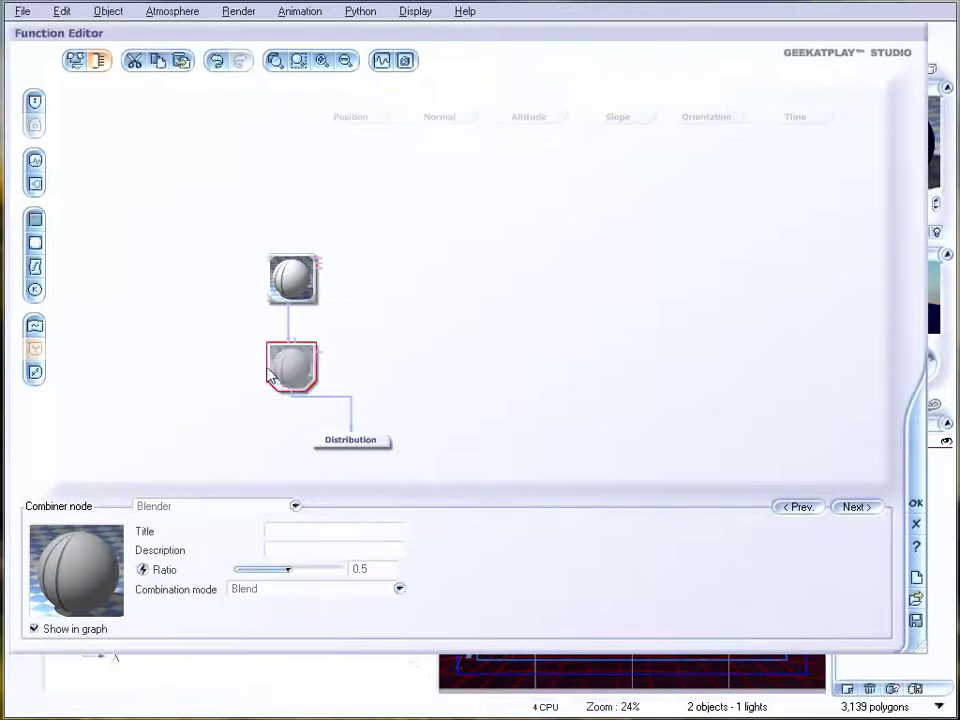
pyautogui.moveTo(289, 372); pyautogui.dragTo(380, 372)
# Connect a new Simple Fractal node to the blender, with largest feature about 1.5 and a higher roughness.
pyautogui.click(424, 300)
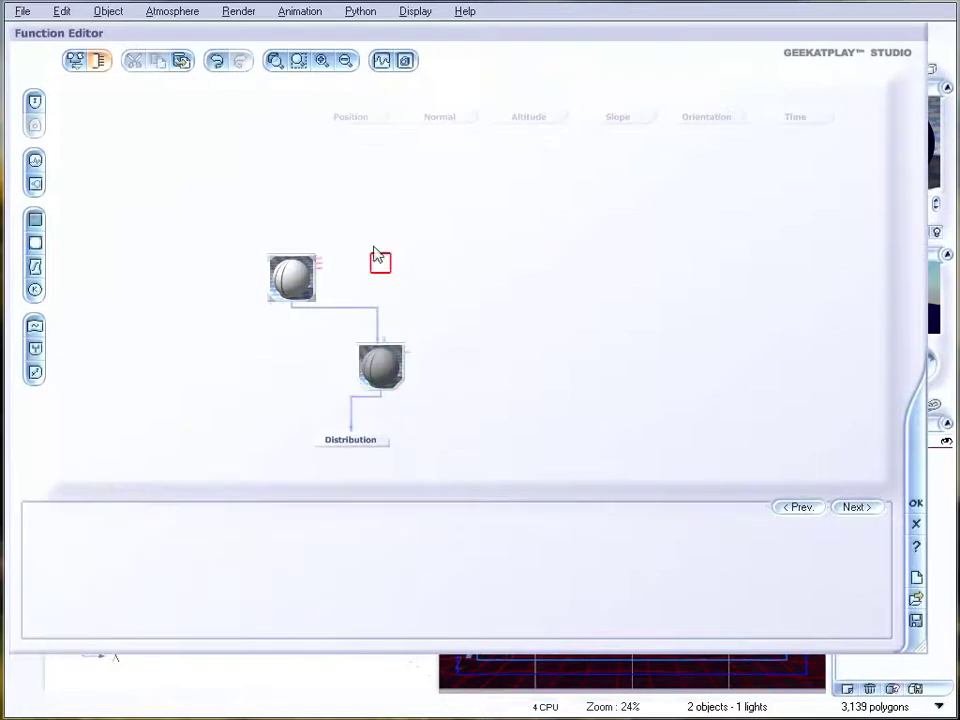
pyautogui.click(34, 183)
pyautogui.moveTo(379, 251)
pyautogui.mouseDown()
pyautogui.moveTo(455, 262)
pyautogui.moveTo(425, 292)
pyautogui.mouseUp()
pyautogui.moveTo(381, 334); pyautogui.dragTo(441, 302)
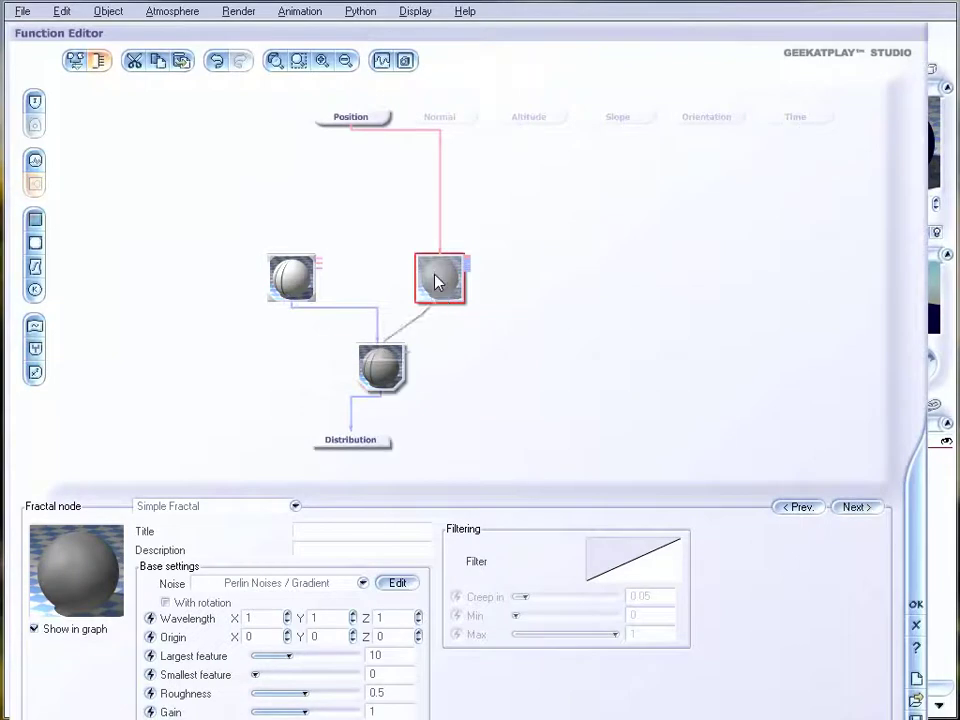
pyautogui.moveTo(289, 656); pyautogui.dragTo(265, 656)
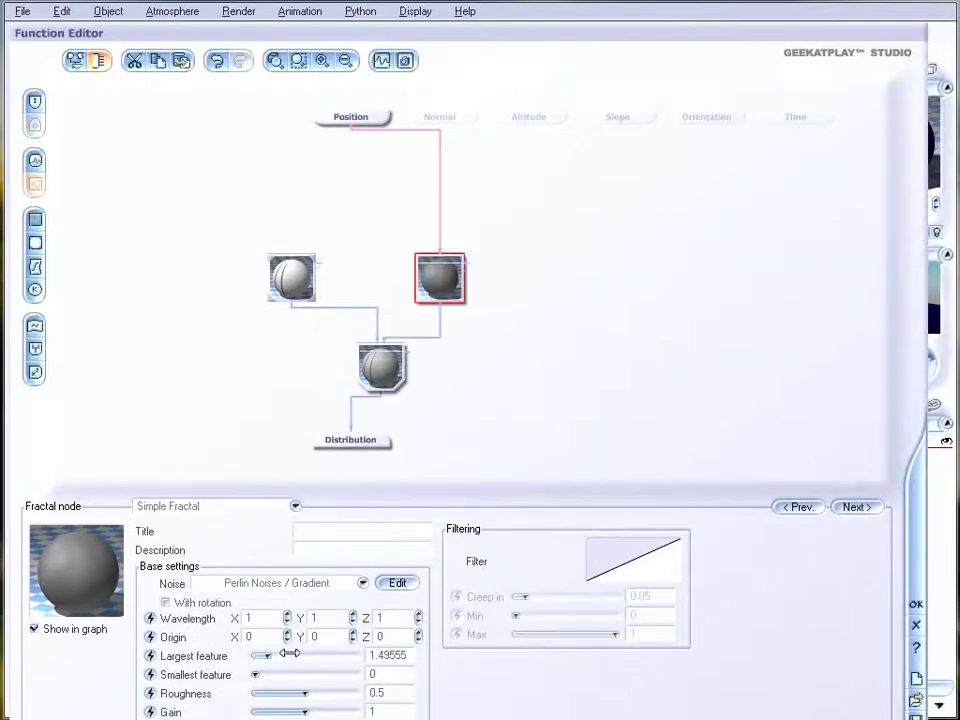
pyautogui.moveTo(310, 690); pyautogui.dragTo(355, 694)
# Lower the blender ratio to about 0.42, accept the function and render the scene to check the road edges.
pyautogui.click(391, 390)
pyautogui.moveTo(326, 570); pyautogui.dragTo(310, 564)
pyautogui.click(915, 504)
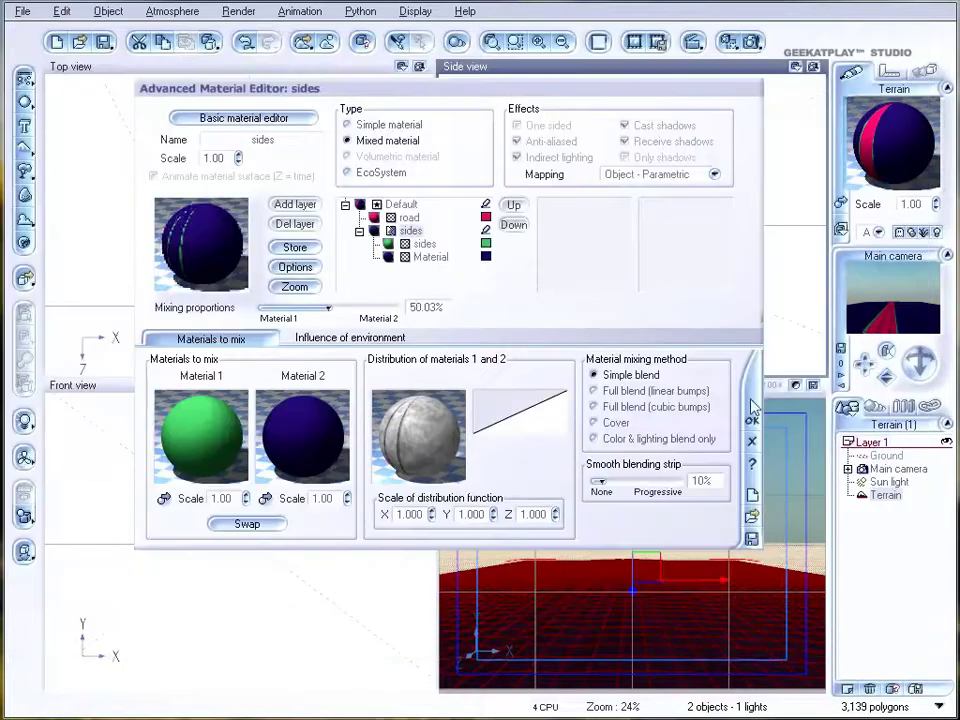
pyautogui.click(398, 41)
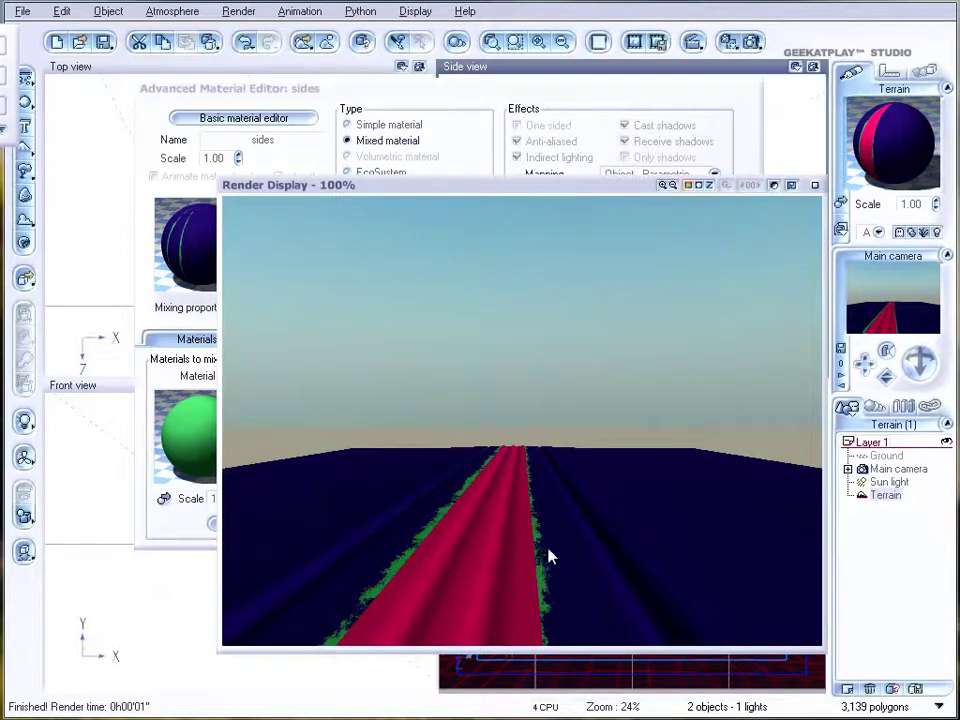
pyautogui.click(815, 187)
# Fine-tune the fractal blend in the sides distribution function and render the scene again.
pyautogui.rightClick(432, 443)
pyautogui.click(470, 450)
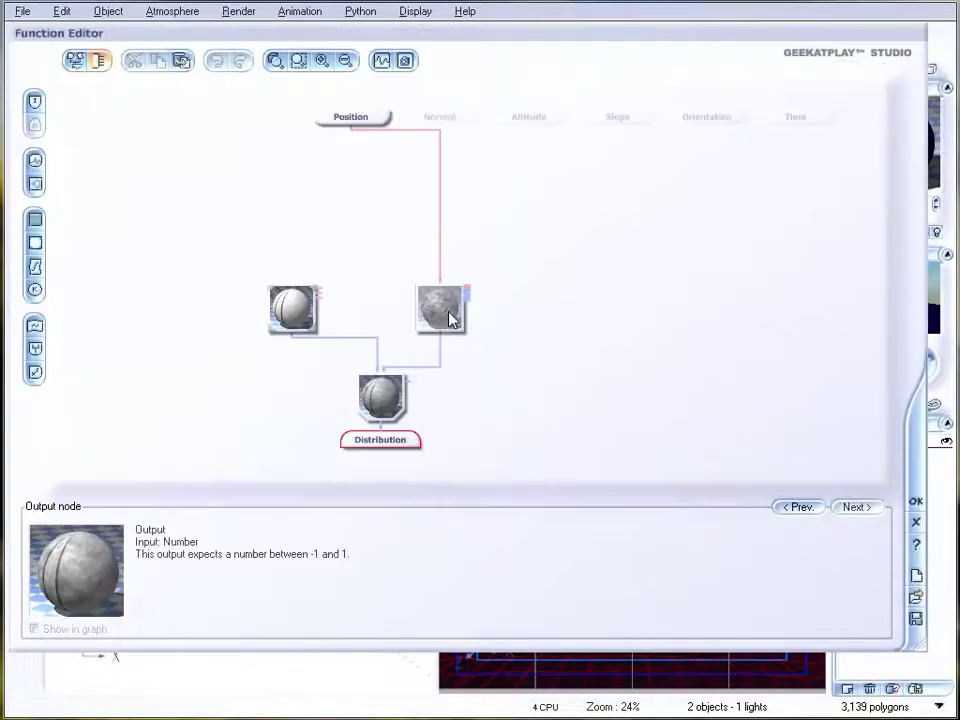
pyautogui.click(381, 395)
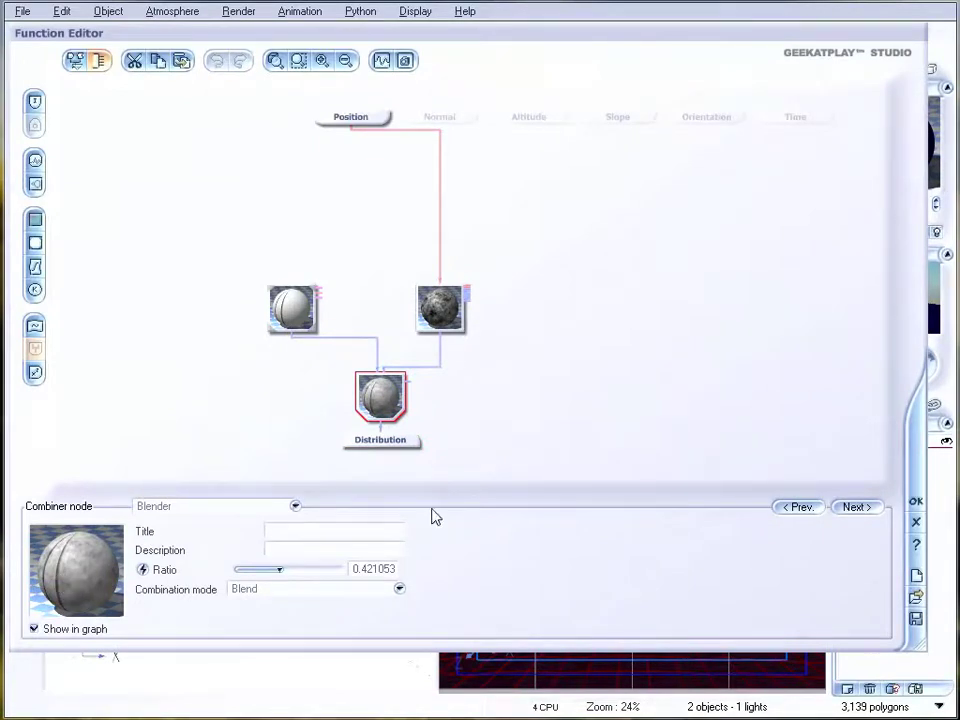
pyautogui.moveTo(295, 566); pyautogui.dragTo(292, 566)
pyautogui.press('Return')
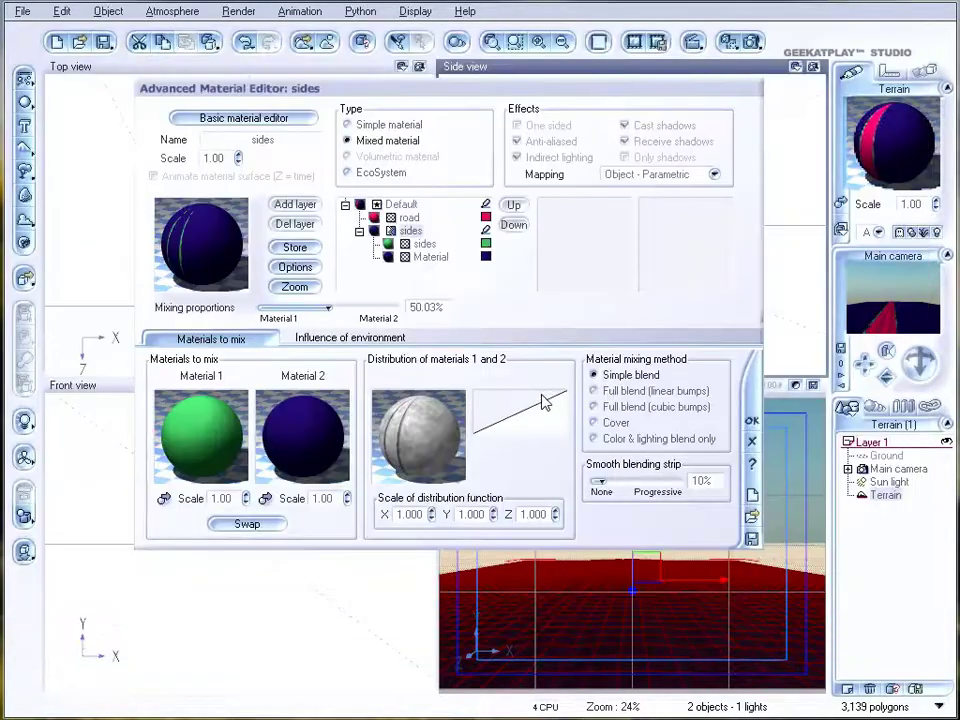
pyautogui.click(756, 46)
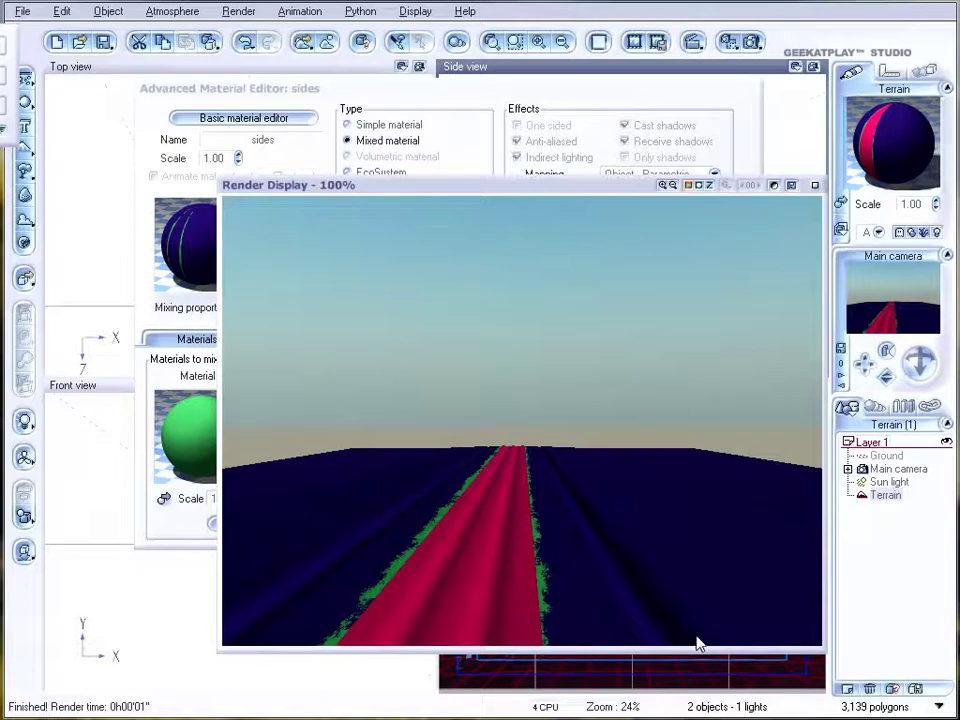
pyautogui.click(814, 185)
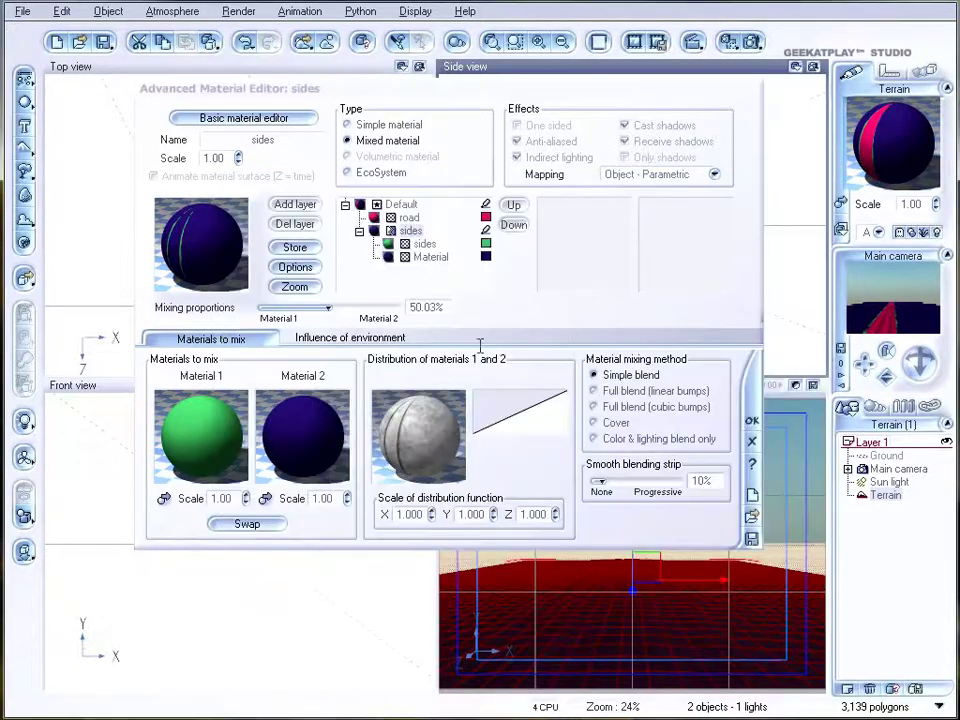
# Convert the second sub-material of sides to a mixed material and open its distribution function for editing.
pyautogui.click(428, 257)
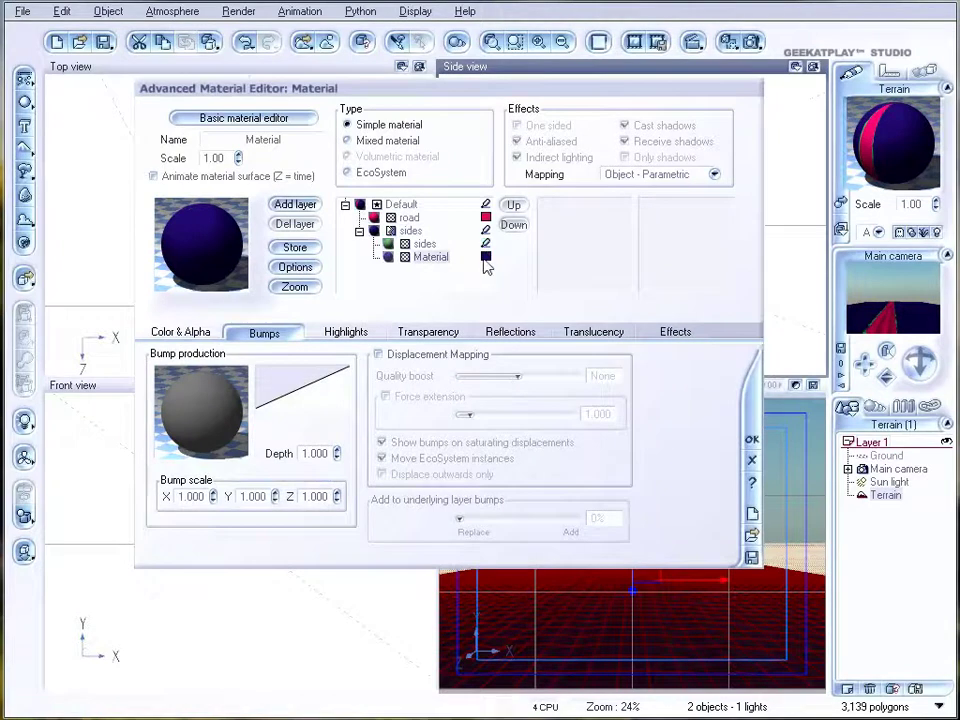
pyautogui.click(347, 140)
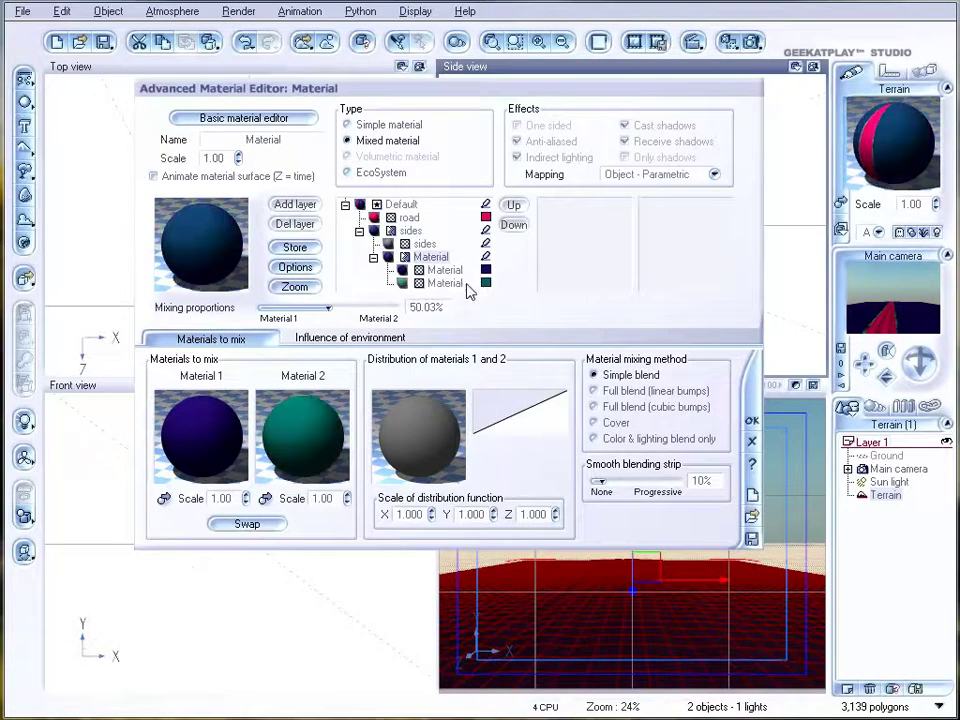
pyautogui.rightClick(418, 420)
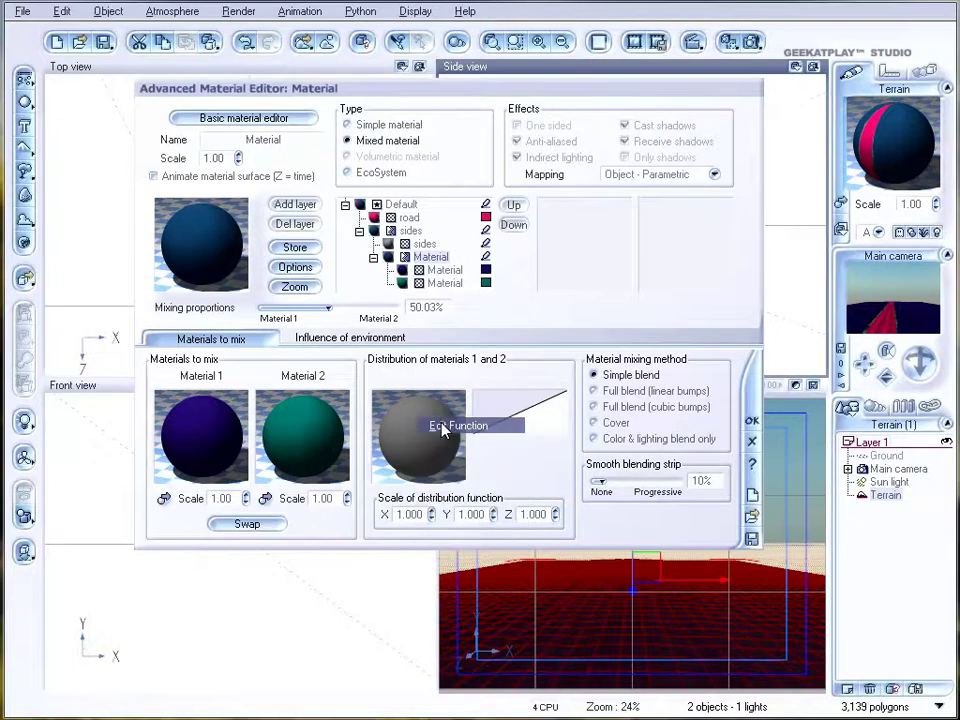
pyautogui.click(440, 424)
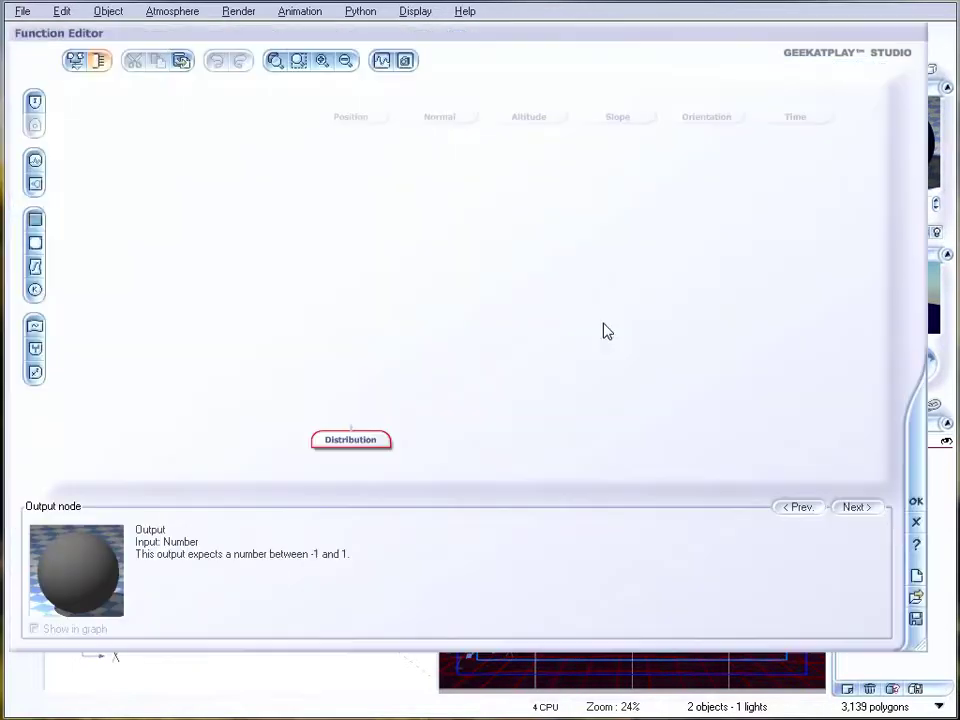
# Add a projected texture map node feeding the Distribution output and load trees.jpg from the roads folder into it.
pyautogui.click(35, 242)
pyautogui.click(225, 660)
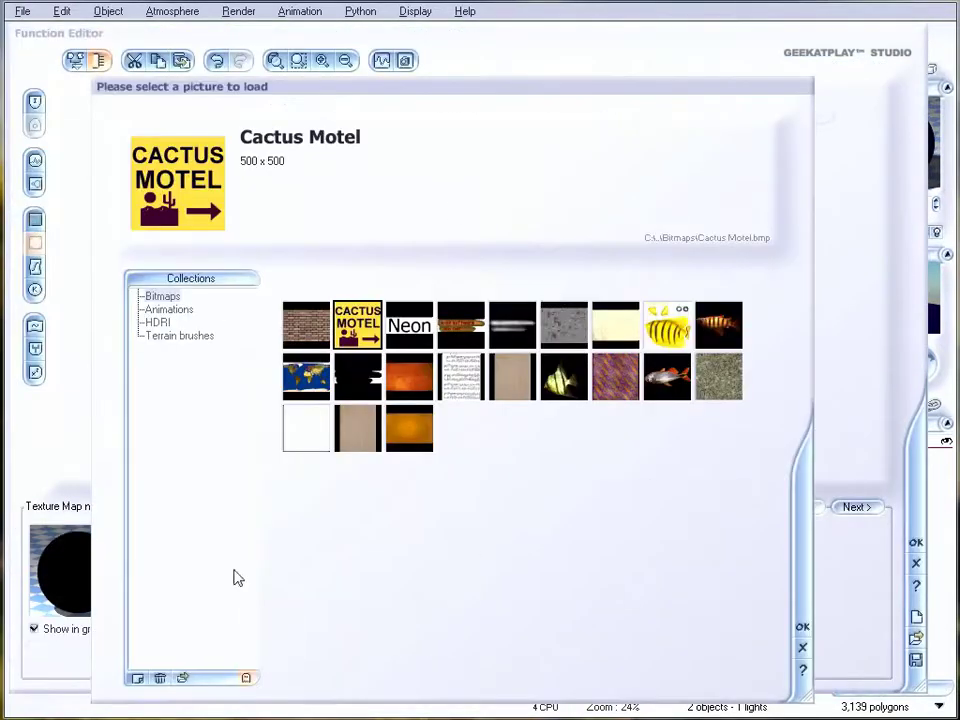
pyautogui.click(183, 679)
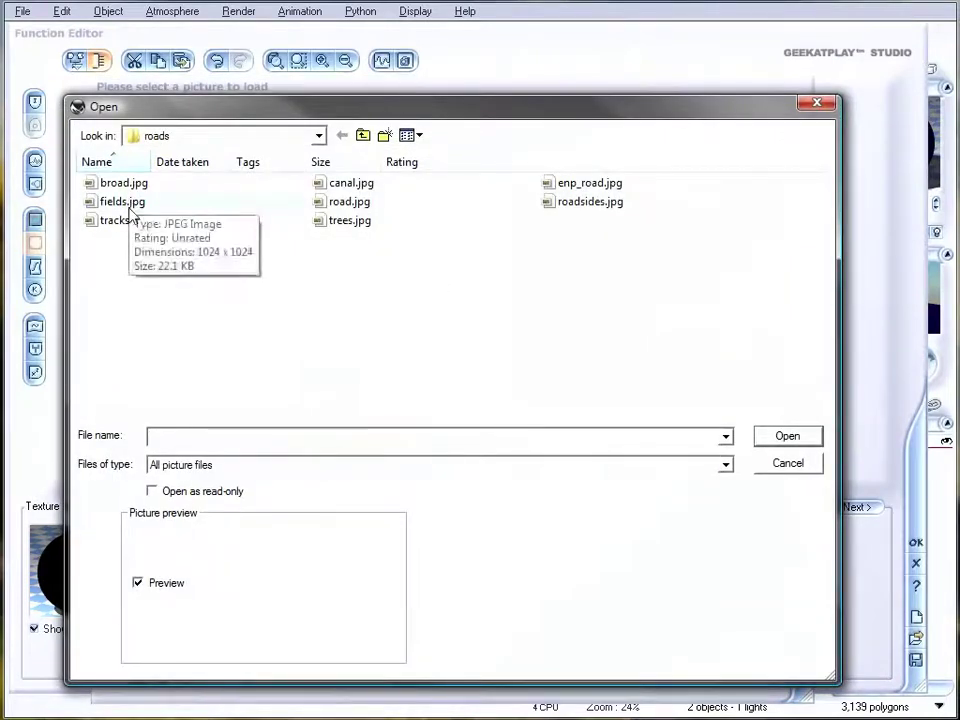
pyautogui.click(350, 221)
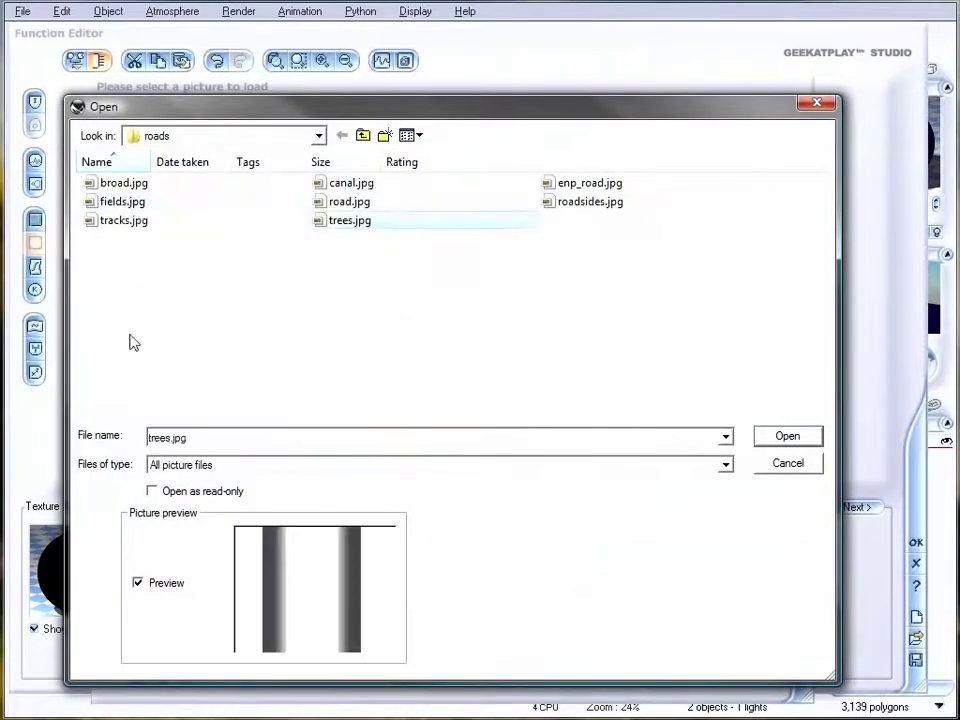
pyautogui.click(787, 436)
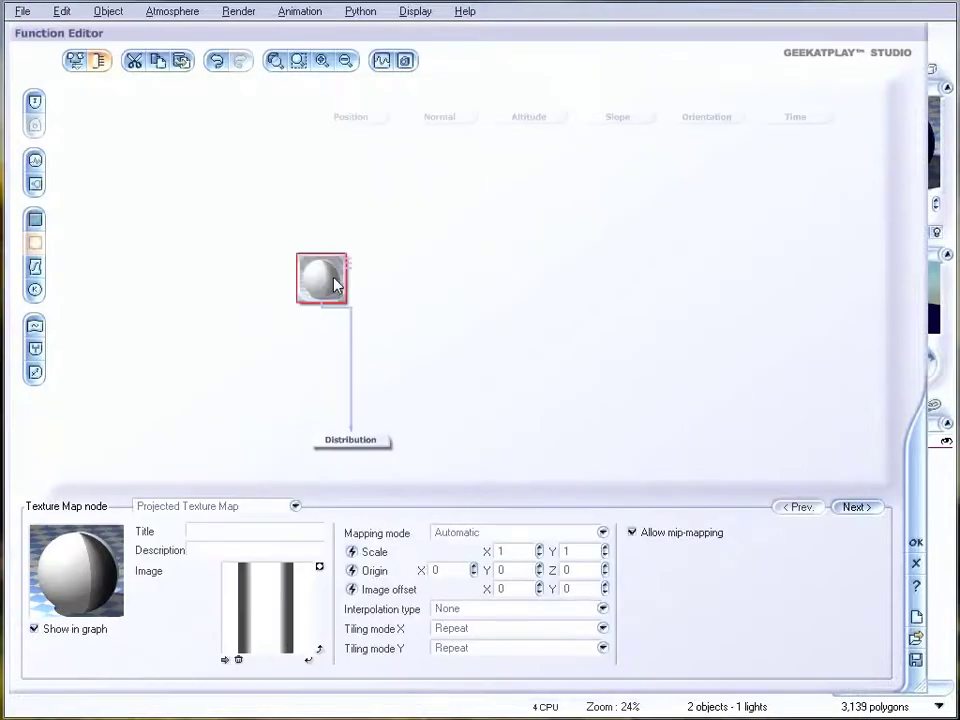
# Insert a Blender combiner node between the trees texture map and the Distribution output.
pyautogui.click(351, 389)
pyautogui.click(35, 350)
pyautogui.click(409, 261)
# Connect a new Simple Fractal node to the blender, with largest feature about 1.22, roughness about 0.93 and gain about 4.83.
pyautogui.click(35, 181)
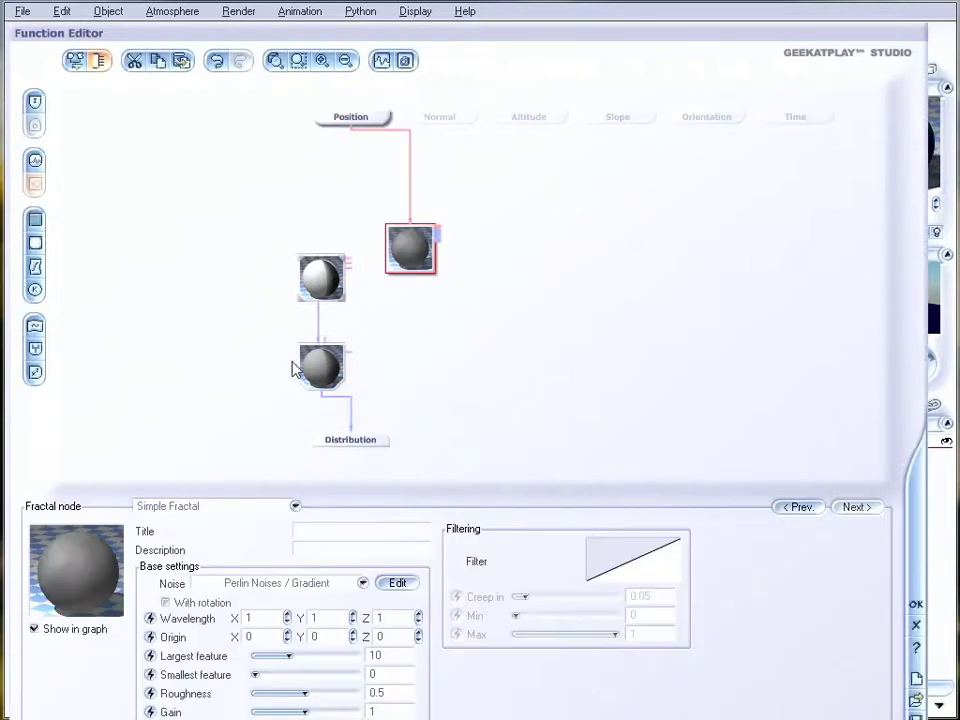
pyautogui.moveTo(317, 369); pyautogui.dragTo(380, 362)
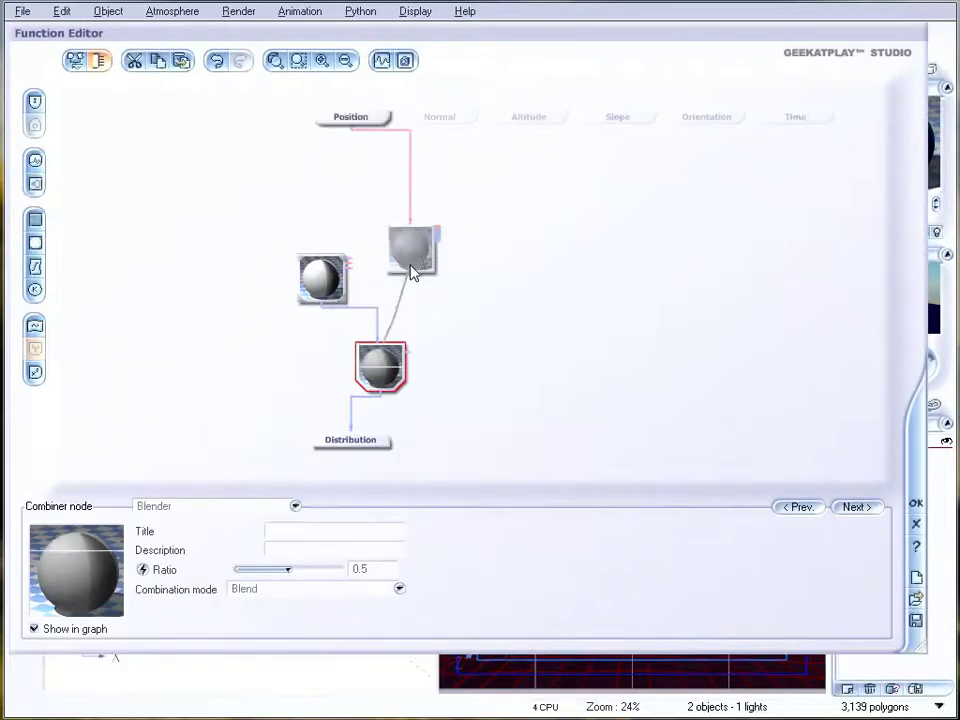
pyautogui.click(413, 272)
pyautogui.moveTo(306, 659); pyautogui.dragTo(266, 657)
pyautogui.moveTo(305, 693); pyautogui.dragTo(340, 712)
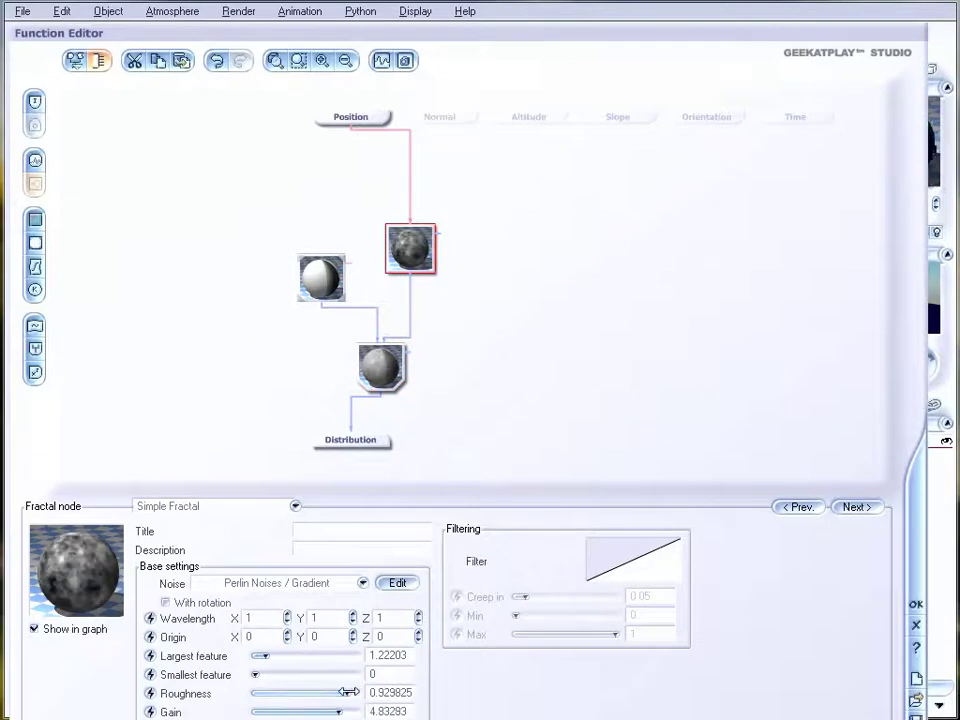
# Set the ratio of the distribution's Blender node to about 0.298, accept the function and test-render the scene.
pyautogui.click(379, 368)
pyautogui.moveTo(290, 568); pyautogui.dragTo(285, 568)
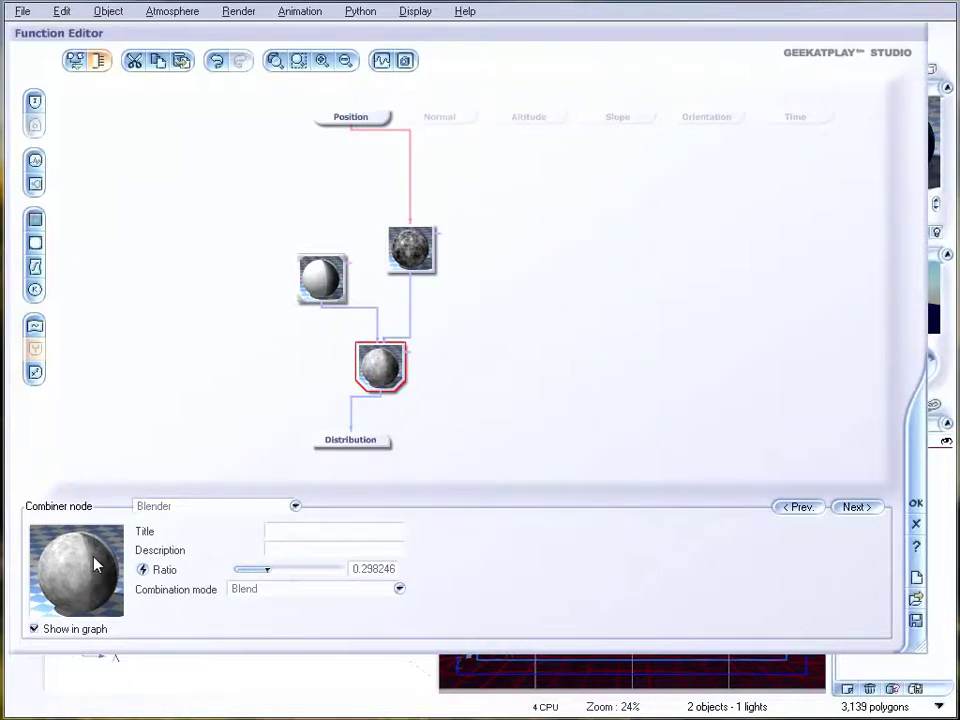
pyautogui.click(916, 504)
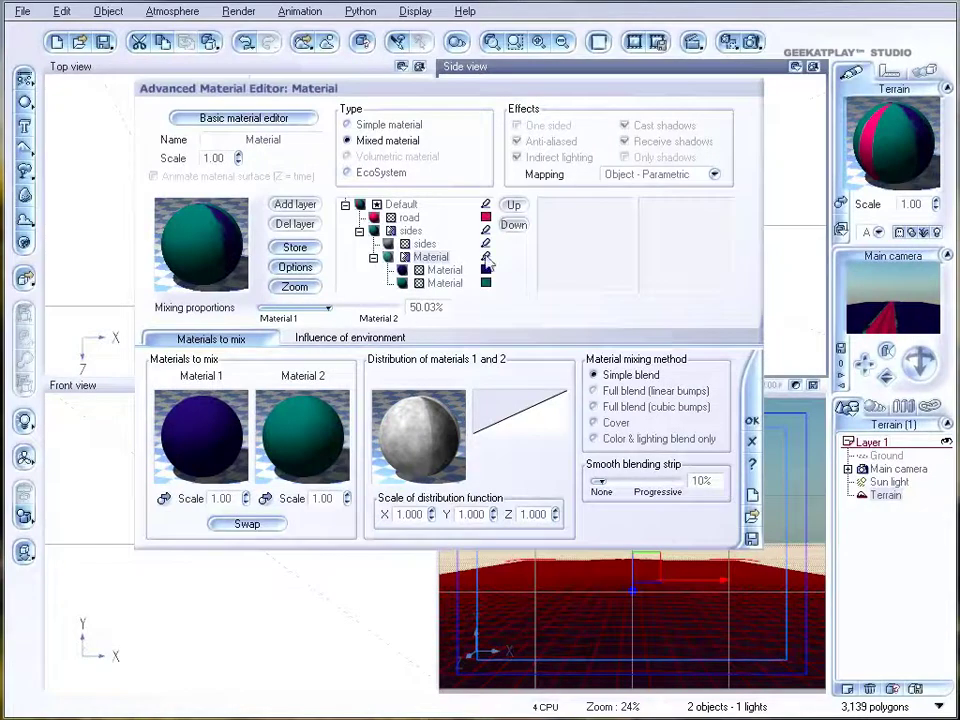
pyautogui.click(752, 41)
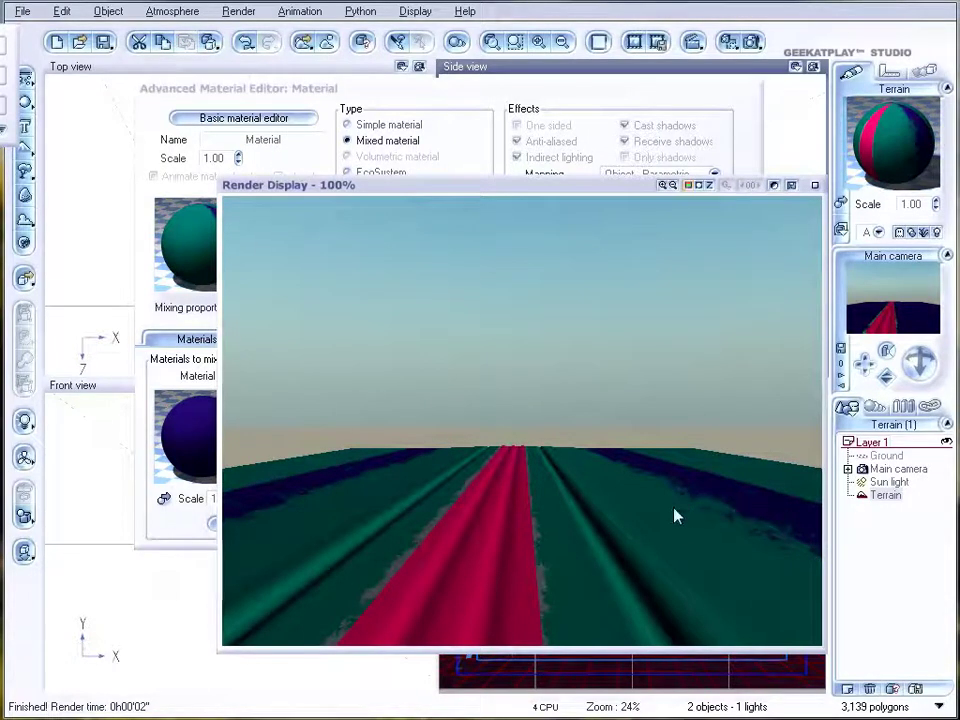
pyautogui.click(815, 187)
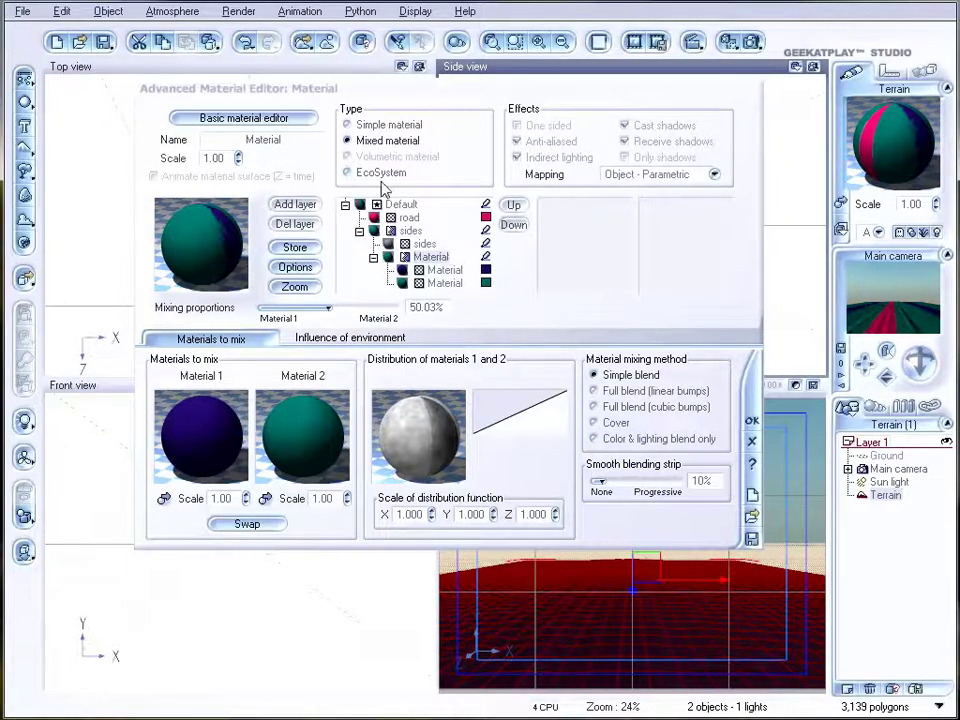
# Rename the nested mixed material under sides as roadsides.
pyautogui.doubleClick(296, 140)
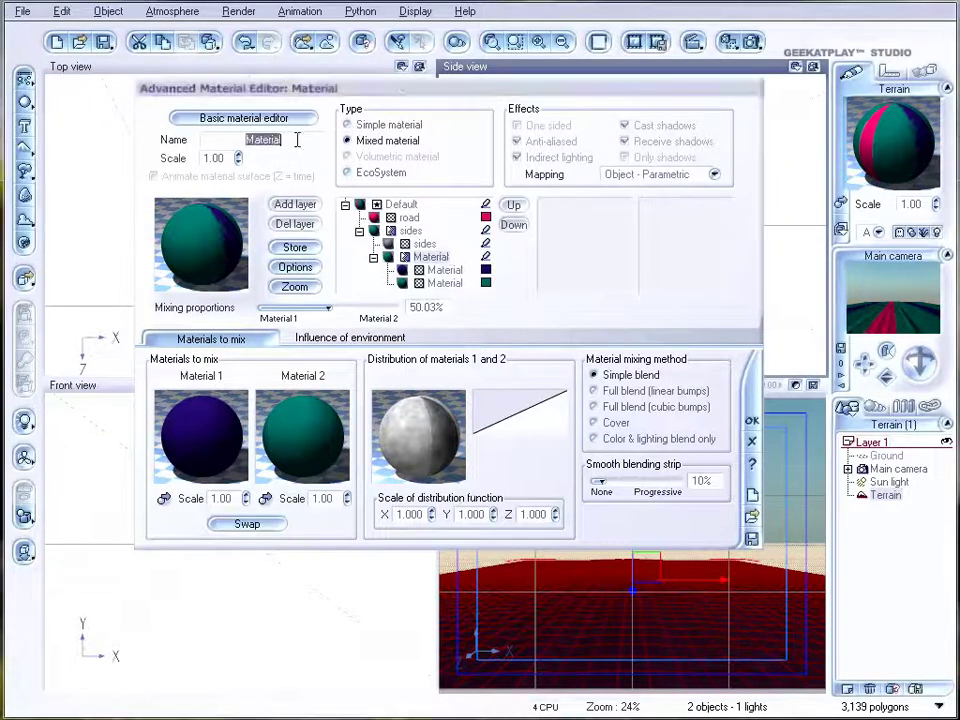
pyautogui.write('roadsides')
pyautogui.press('Return')
# Rename the two materials inside roadsides: the blue one as trees and the green one as roadgrass.
pyautogui.click(445, 270)
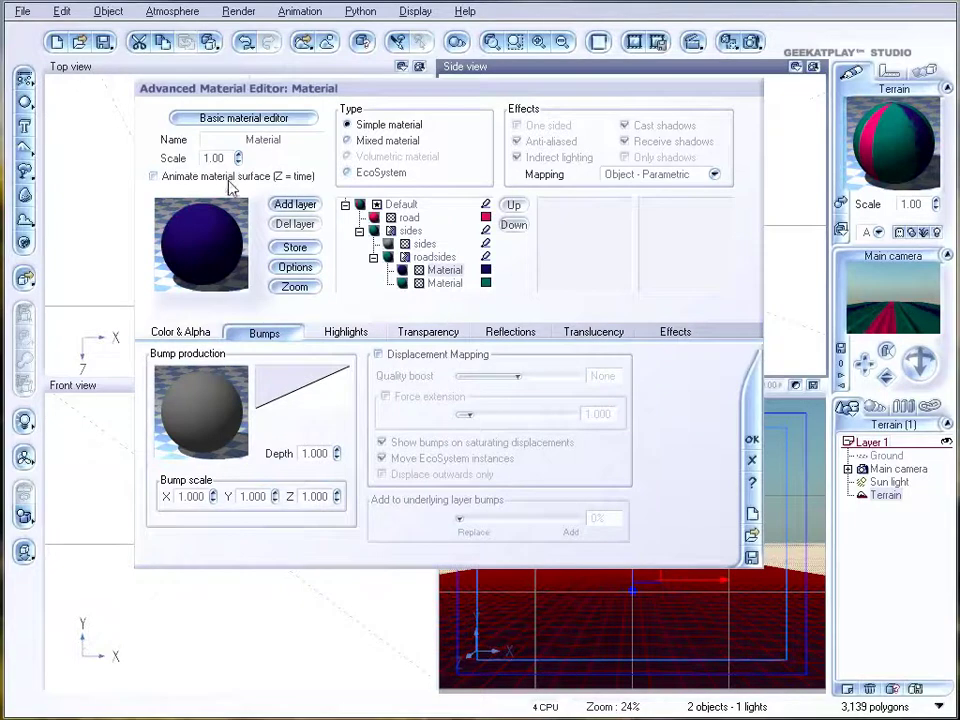
pyautogui.click(246, 141)
pyautogui.write('trees')
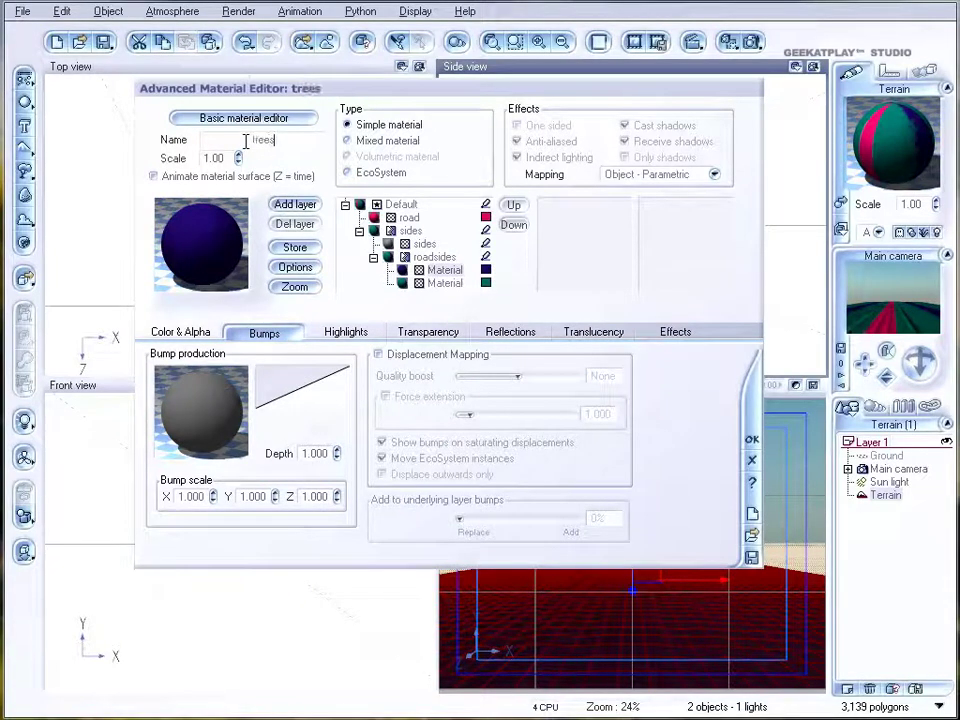
pyautogui.click(445, 283)
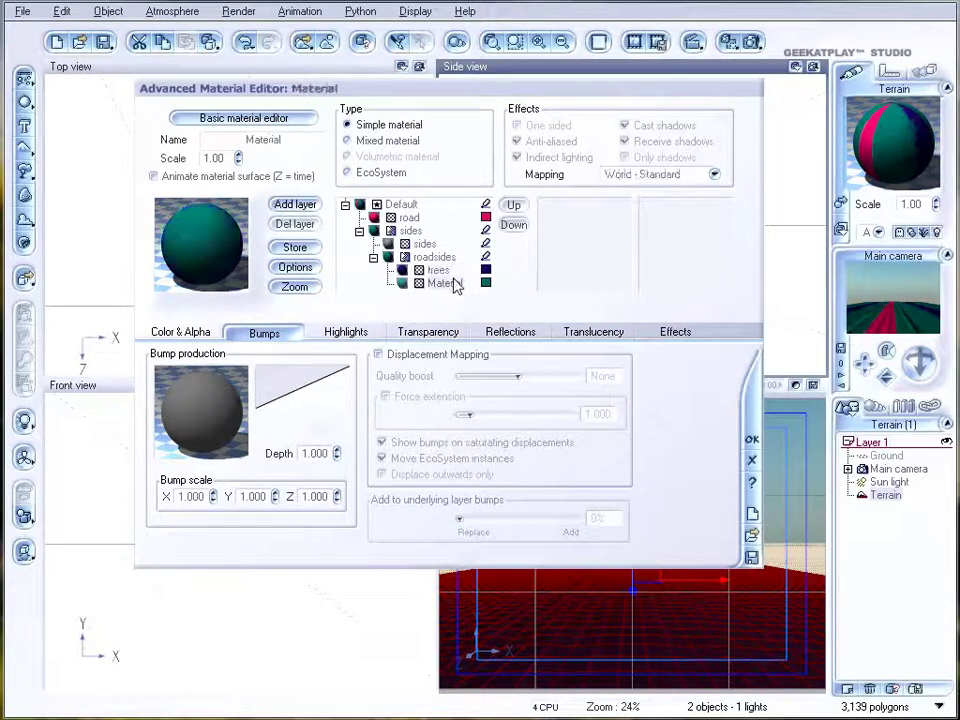
pyautogui.click(294, 145)
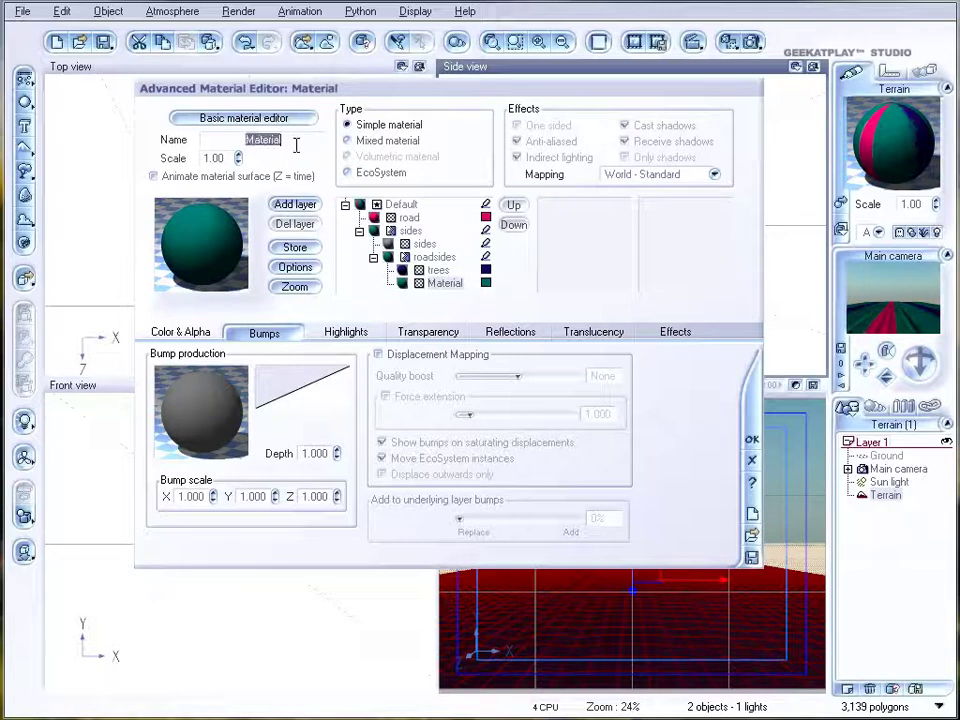
pyautogui.write('ro')
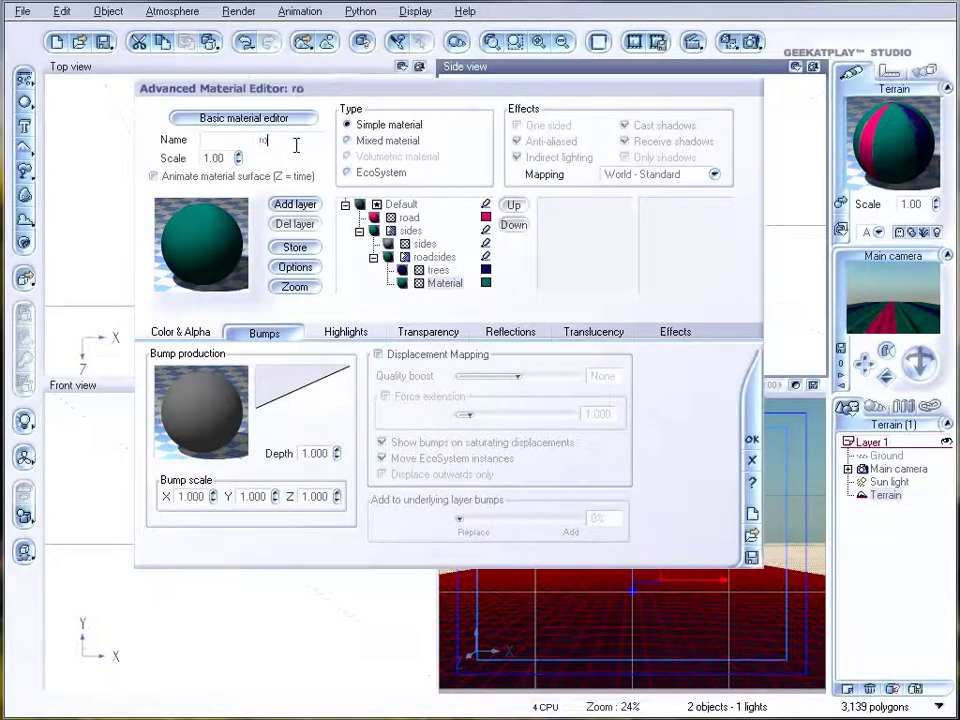
pyautogui.write('adgrass')
pyautogui.click(444, 280)
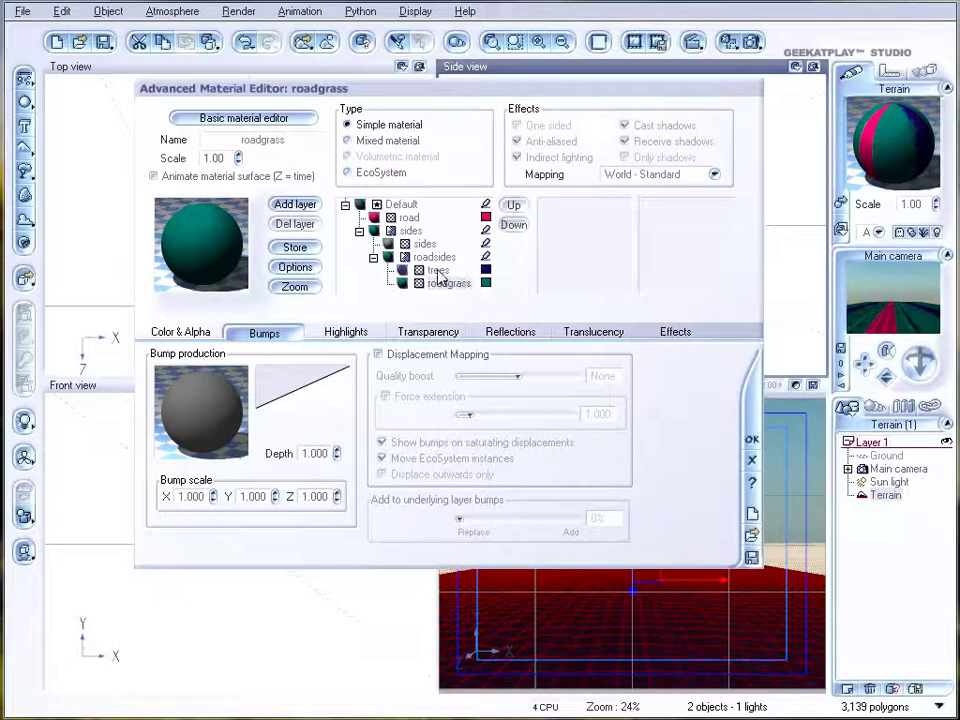
# Remove the highlight colors from the materials and replace the trees material with the Vegetation preset from the Landscapes collection.
pyautogui.click(408, 217)
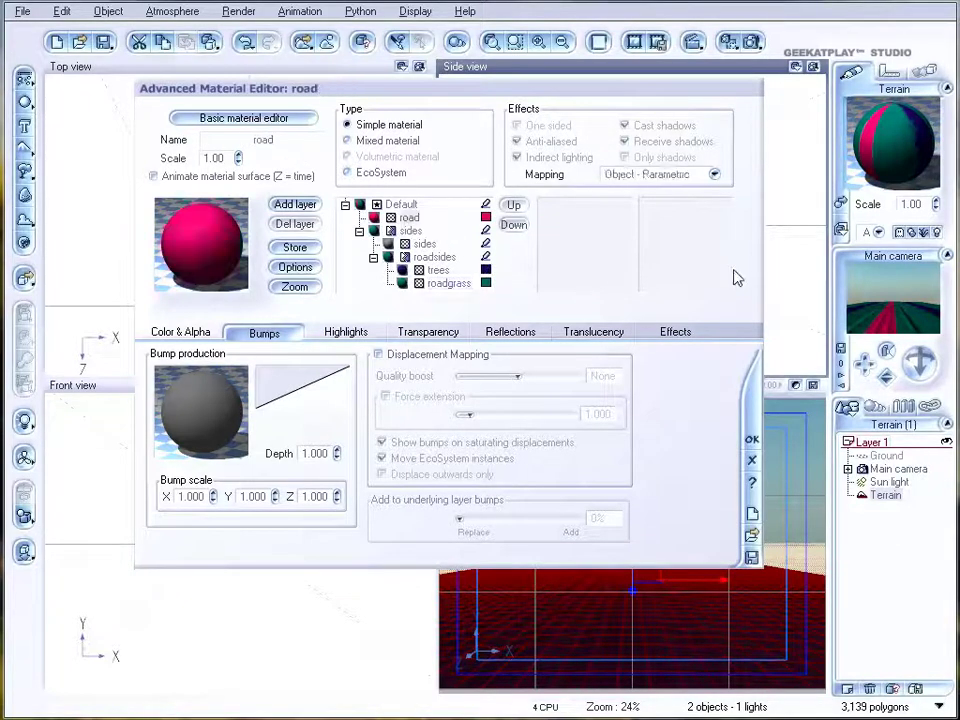
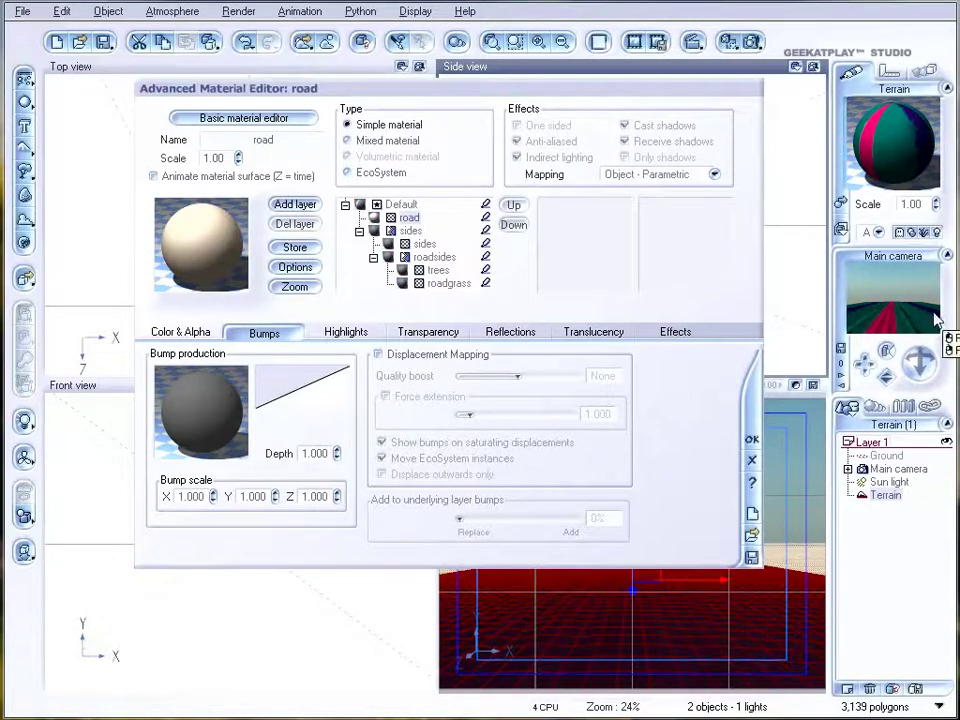
pyautogui.click(439, 272)
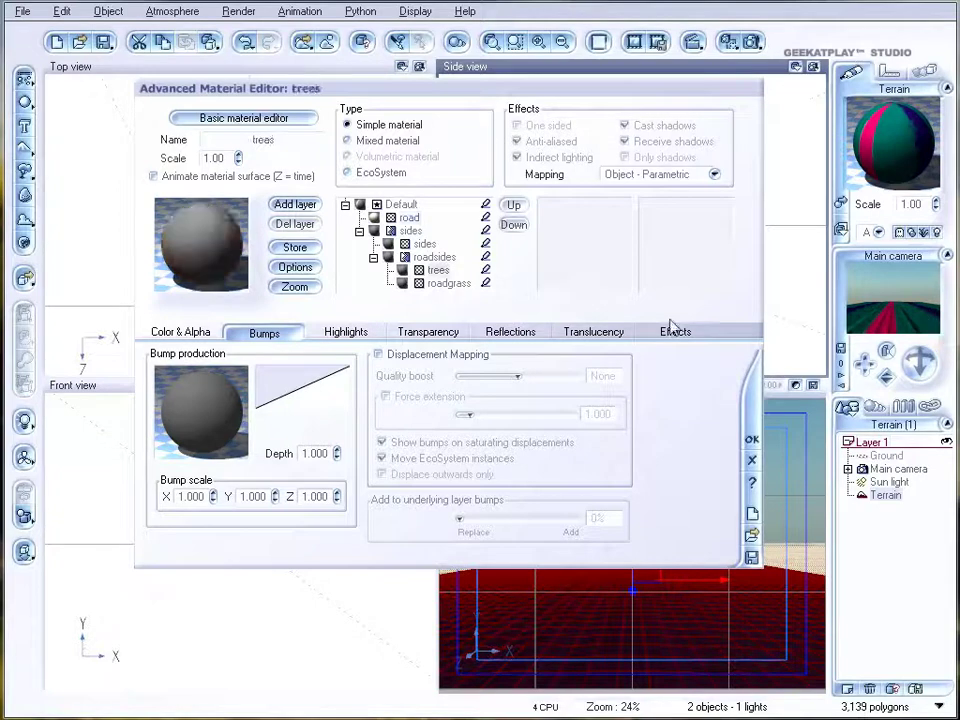
pyautogui.doubleClick(222, 238)
pyautogui.click(564, 581)
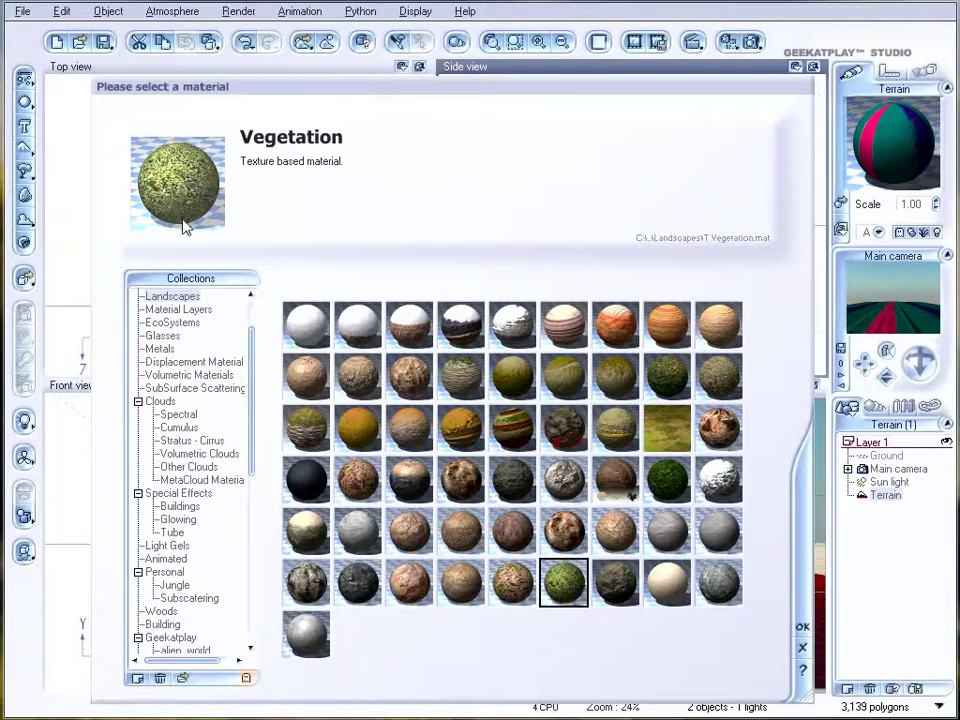
pyautogui.click(802, 627)
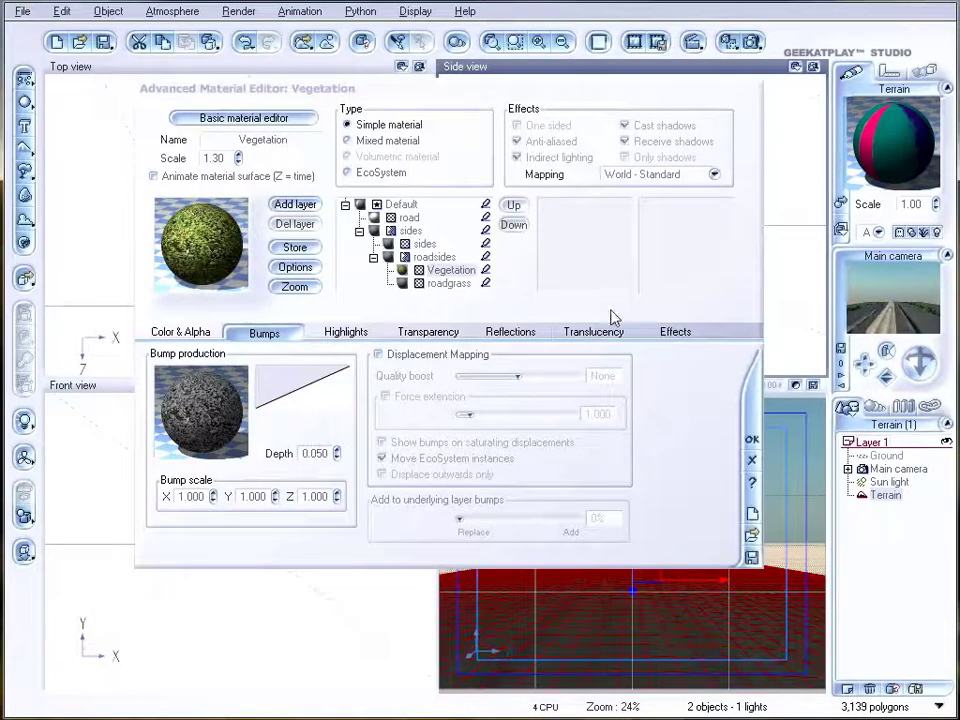
# Replace the roadgrass material with the Vegetation & Orange Roc preset from Landscapes and test-render the scene.
pyautogui.click(445, 283)
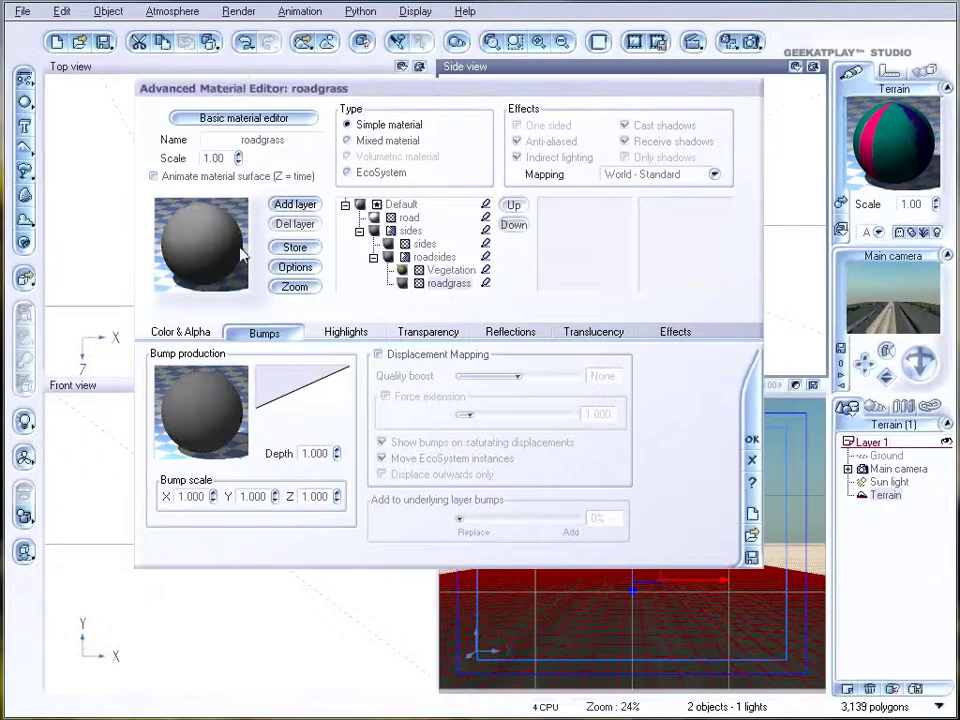
pyautogui.doubleClick(240, 253)
pyautogui.click(514, 590)
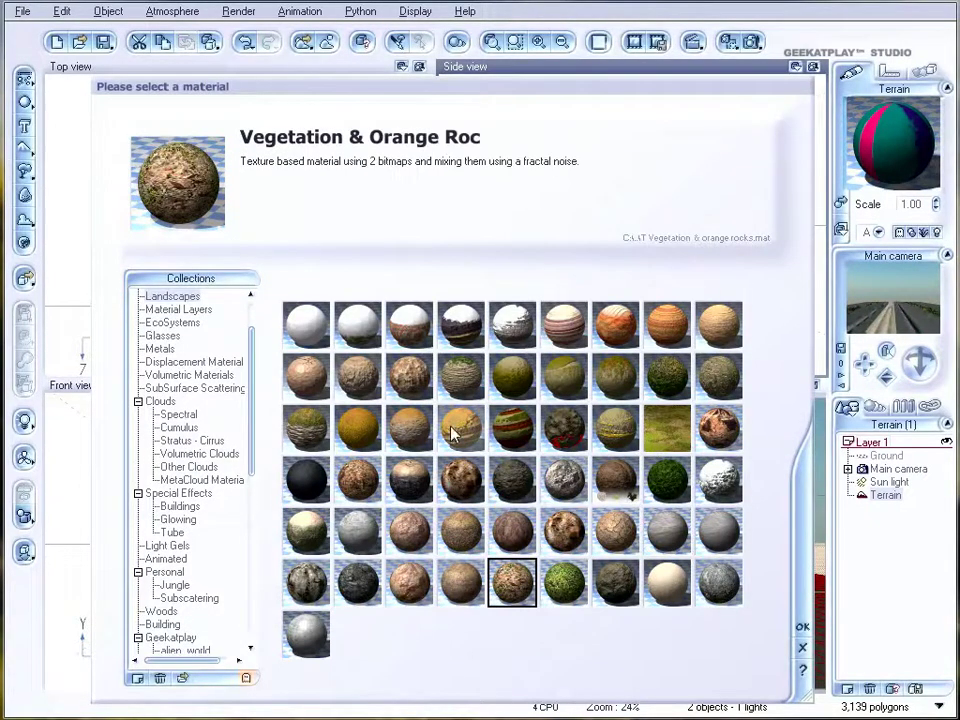
pyautogui.click(802, 627)
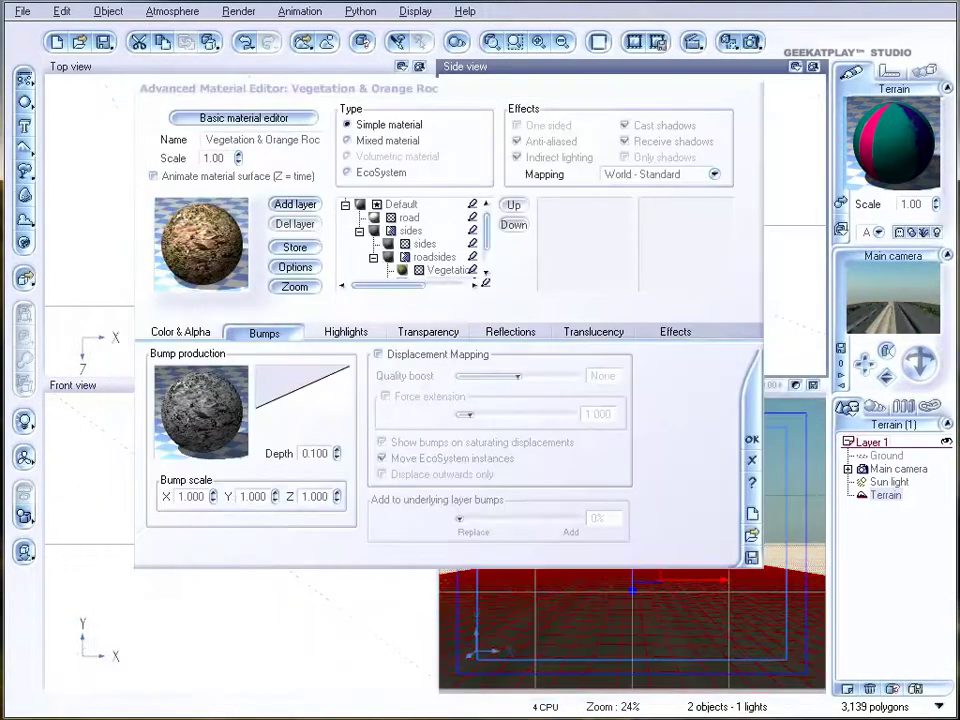
pyautogui.click(752, 41)
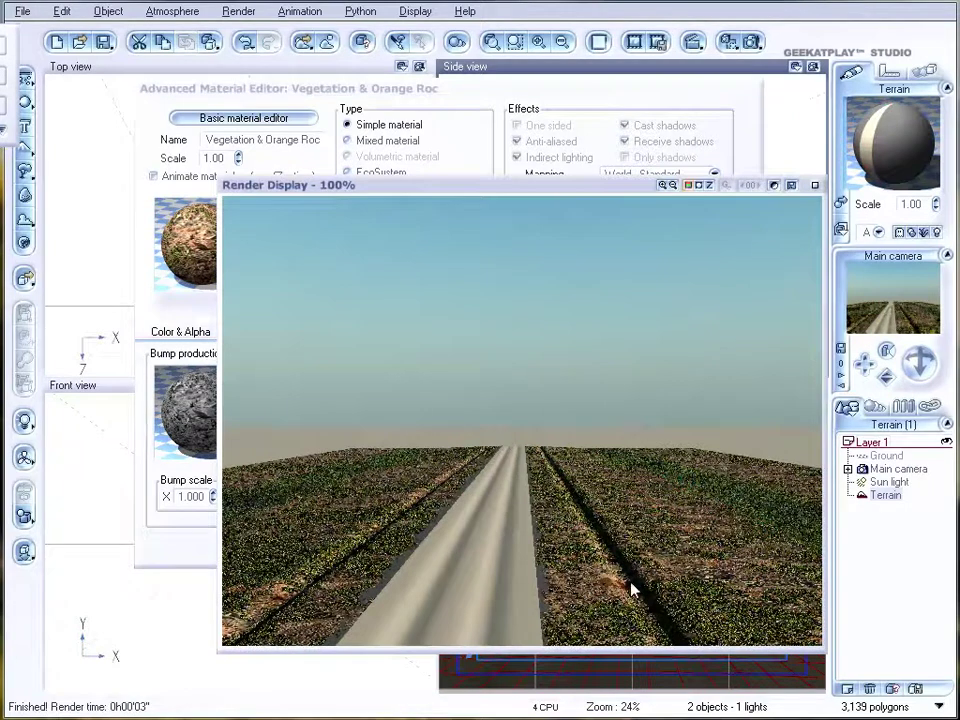
pyautogui.click(815, 184)
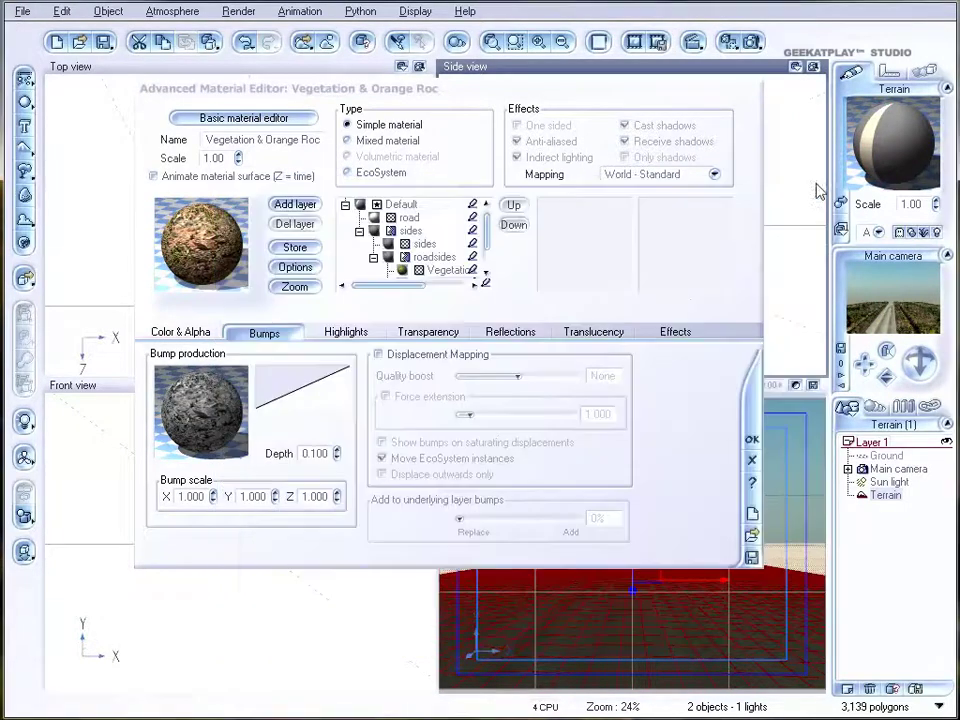
# Set the mapping of both the Vegetation & Orange Roc and Vegetation materials to Object - Parametric.
pyautogui.click(678, 177)
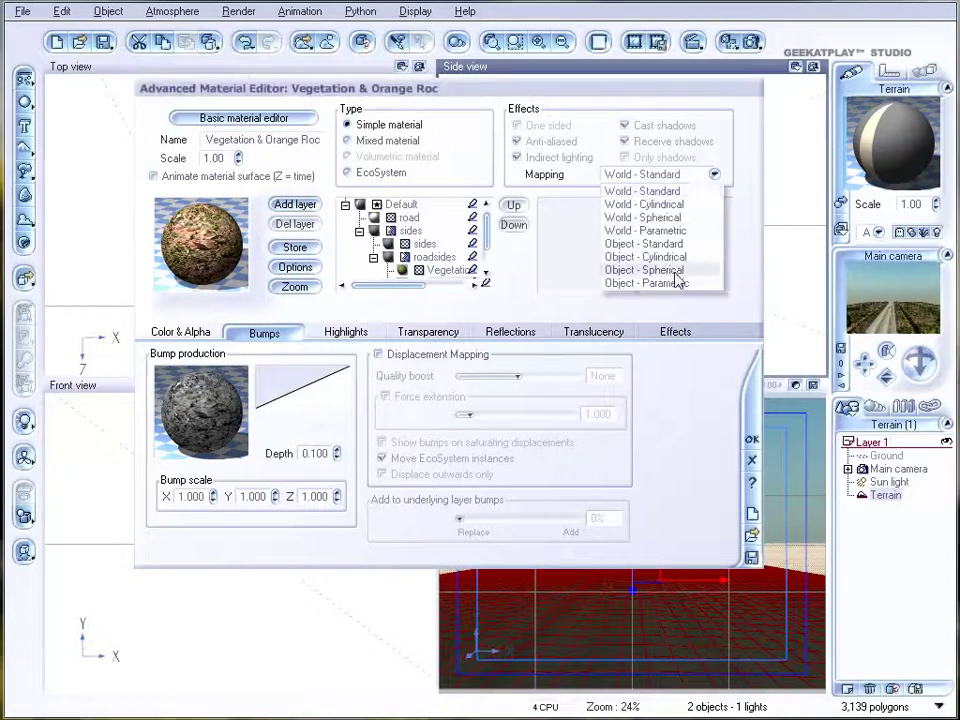
pyautogui.click(673, 284)
pyautogui.scroll(-1, 488, 250)
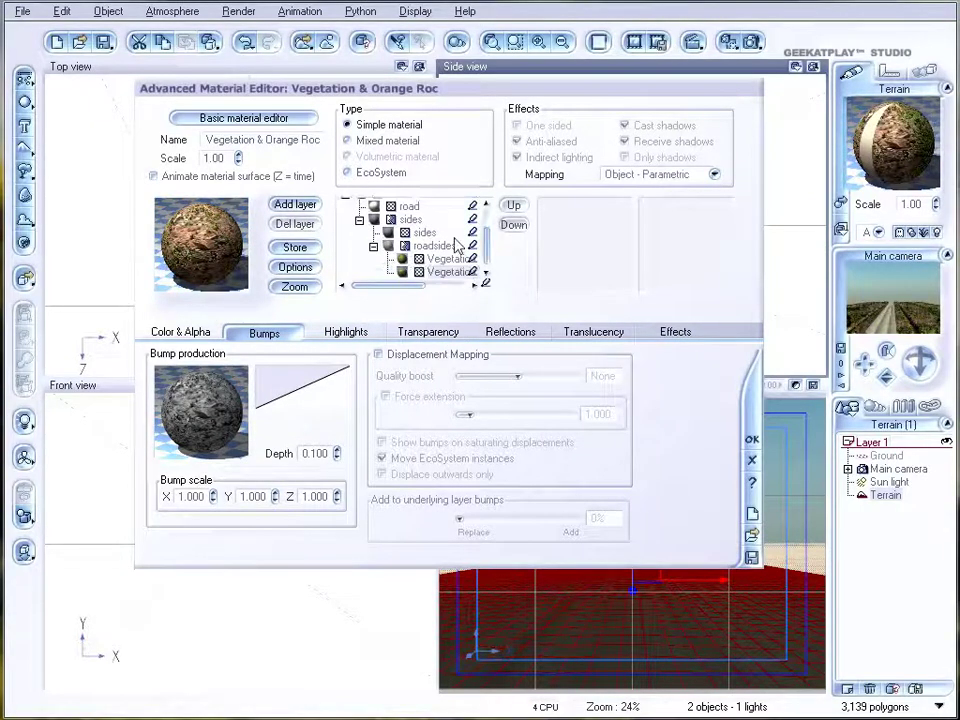
pyautogui.click(439, 260)
pyautogui.click(677, 177)
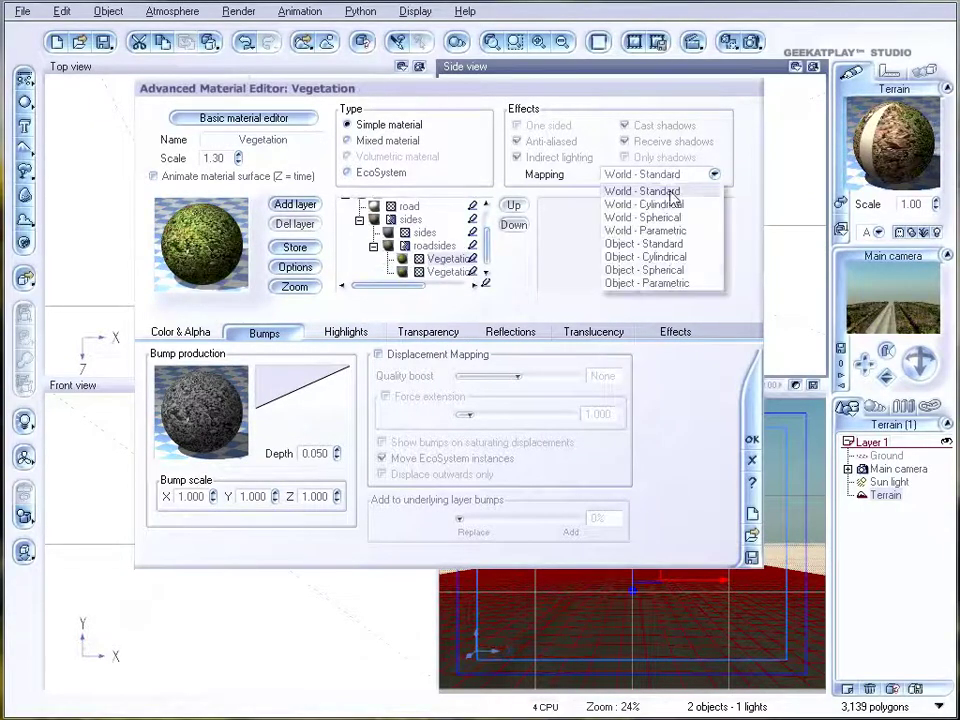
pyautogui.click(664, 283)
pyautogui.click(434, 246)
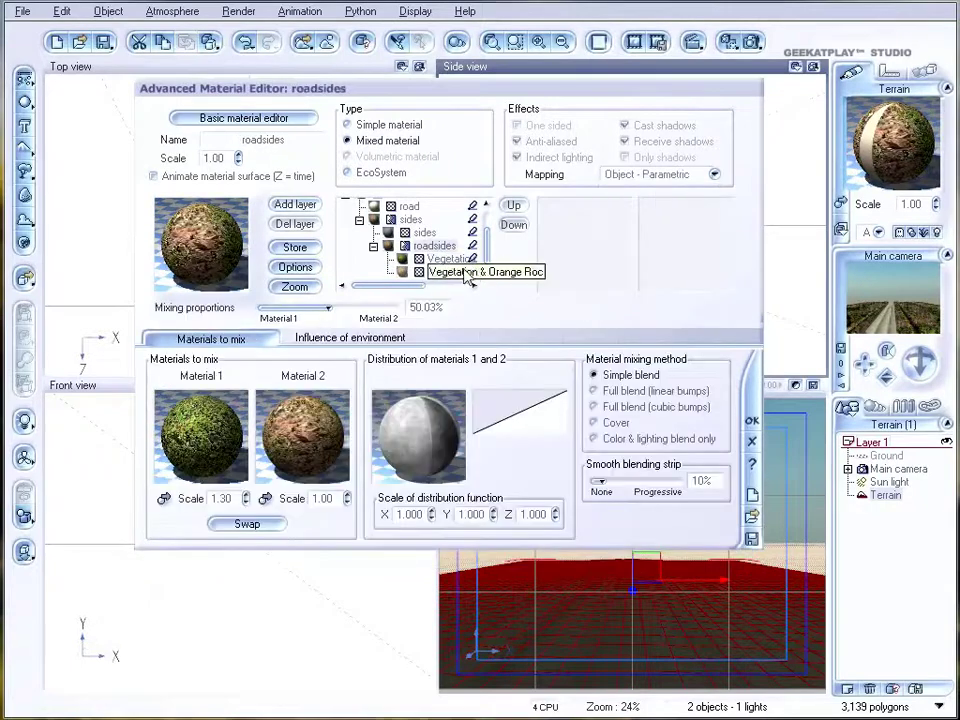
# Replace the simple sides material with the Gray Clumps preset from the Rocks collection.
pyautogui.click(424, 232)
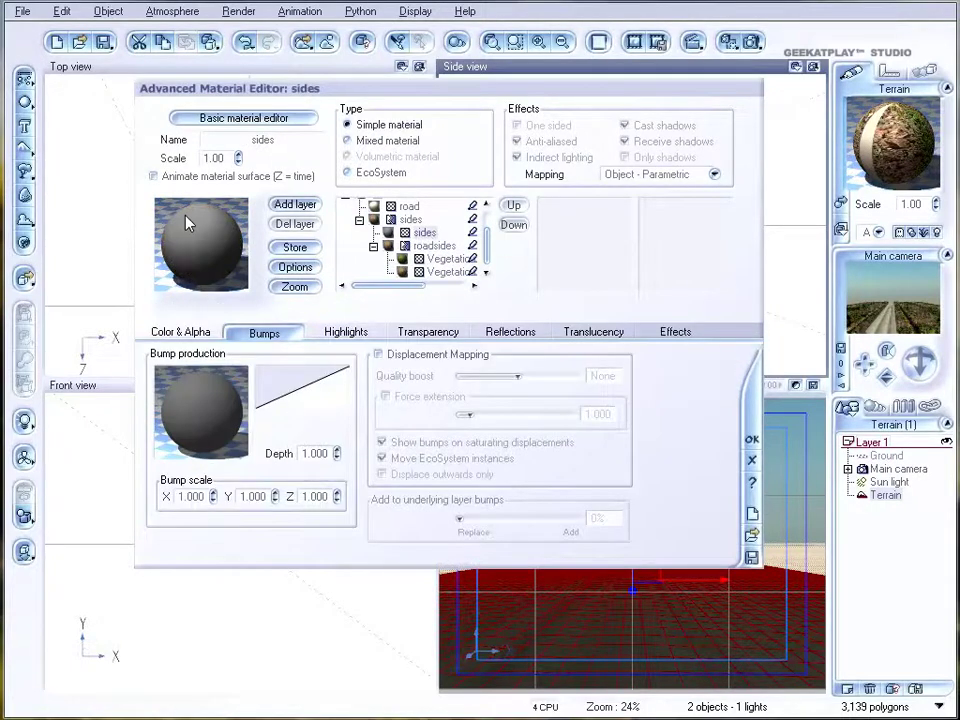
pyautogui.doubleClick(186, 220)
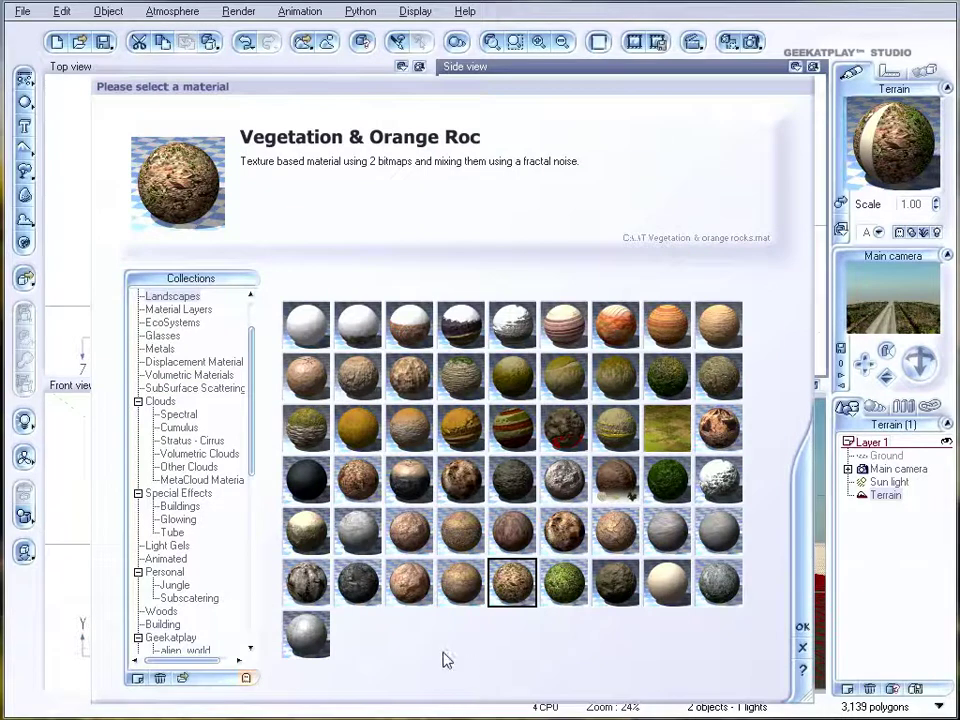
pyautogui.click(305, 588)
pyautogui.scroll(2, 230, 345)
pyautogui.click(188, 336)
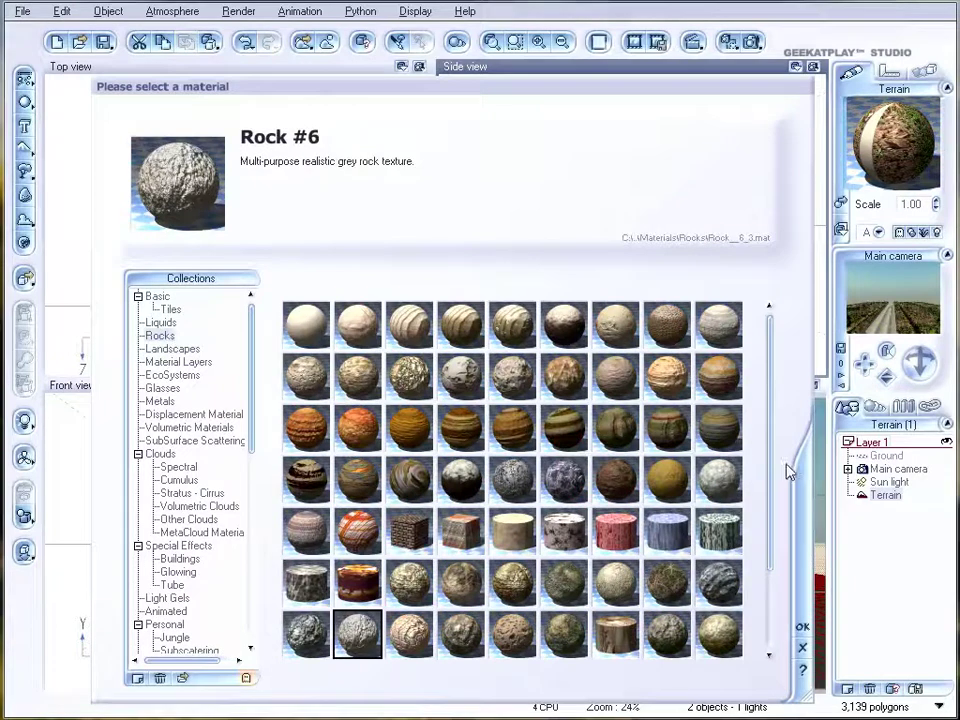
pyautogui.click(668, 330)
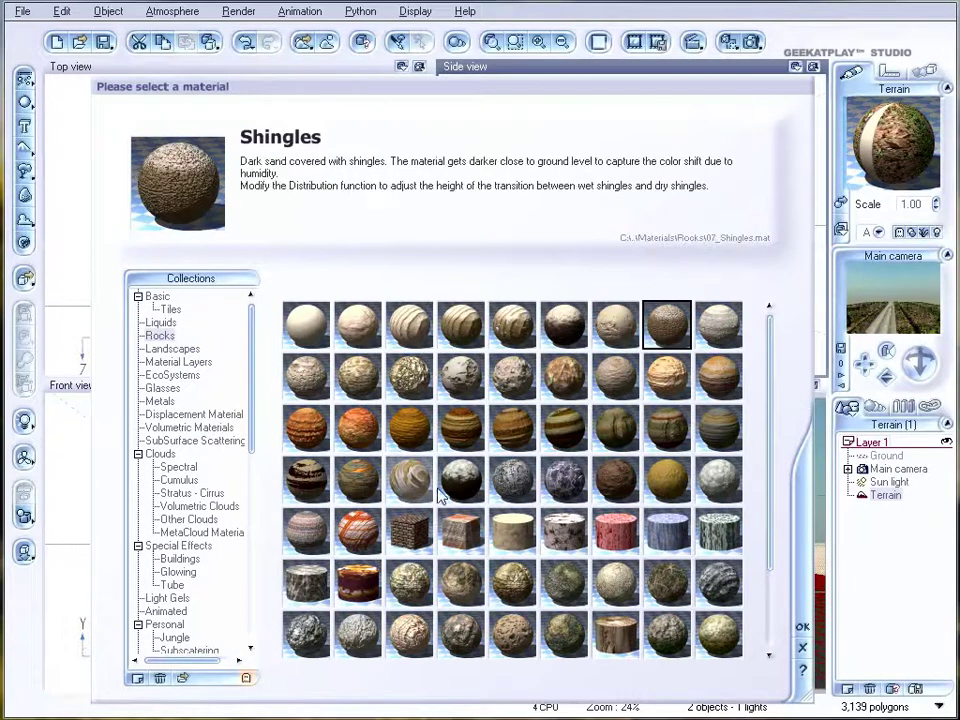
pyautogui.click(719, 478)
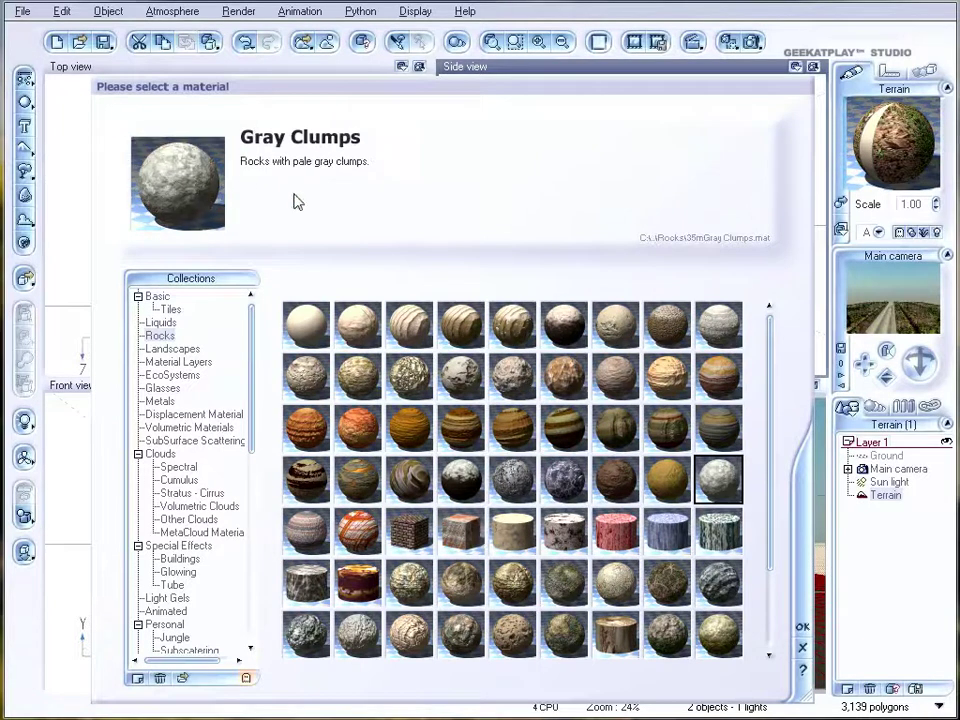
pyautogui.click(804, 627)
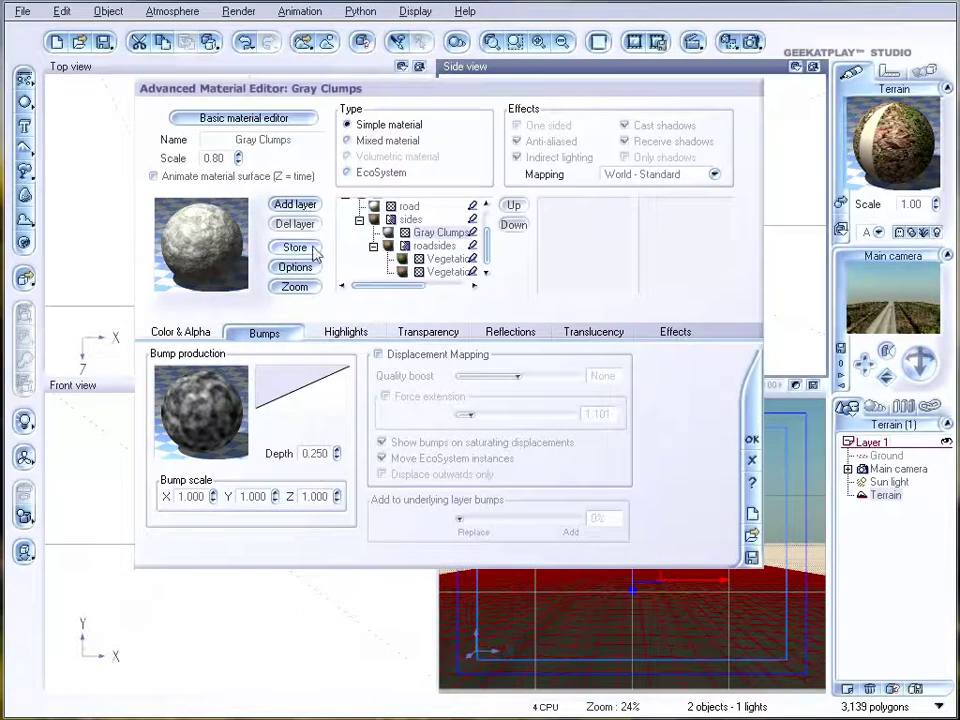
# Set the Gray Clumps material's scale to 0.40 and its mapping to Object - Parametric, and test-render the scene.
pyautogui.click(213, 158)
pyautogui.click(650, 176)
pyautogui.click(692, 281)
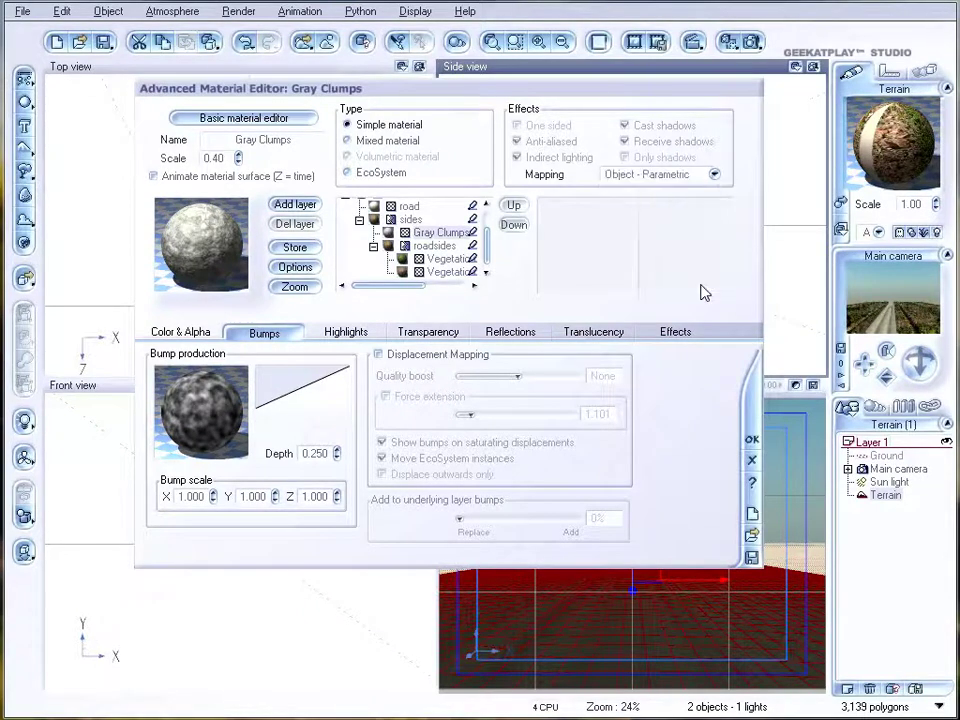
pyautogui.click(756, 41)
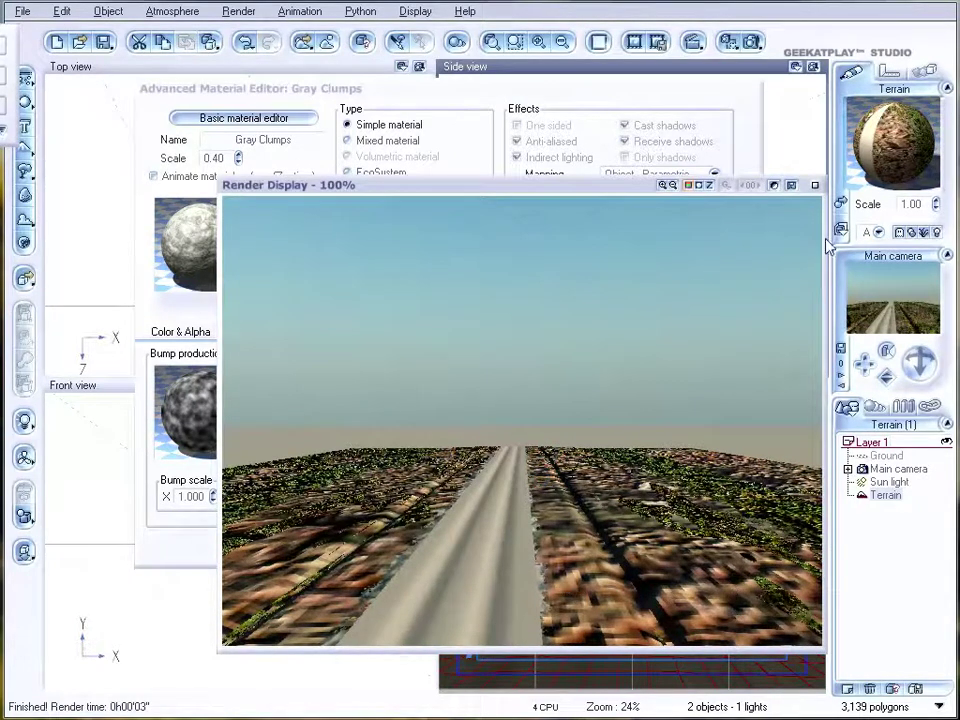
pyautogui.click(816, 187)
# Reload the Vegetation & Orange Roc preset from the Landscapes collection into the matching roadsides material and test-render the scene.
pyautogui.click(440, 259)
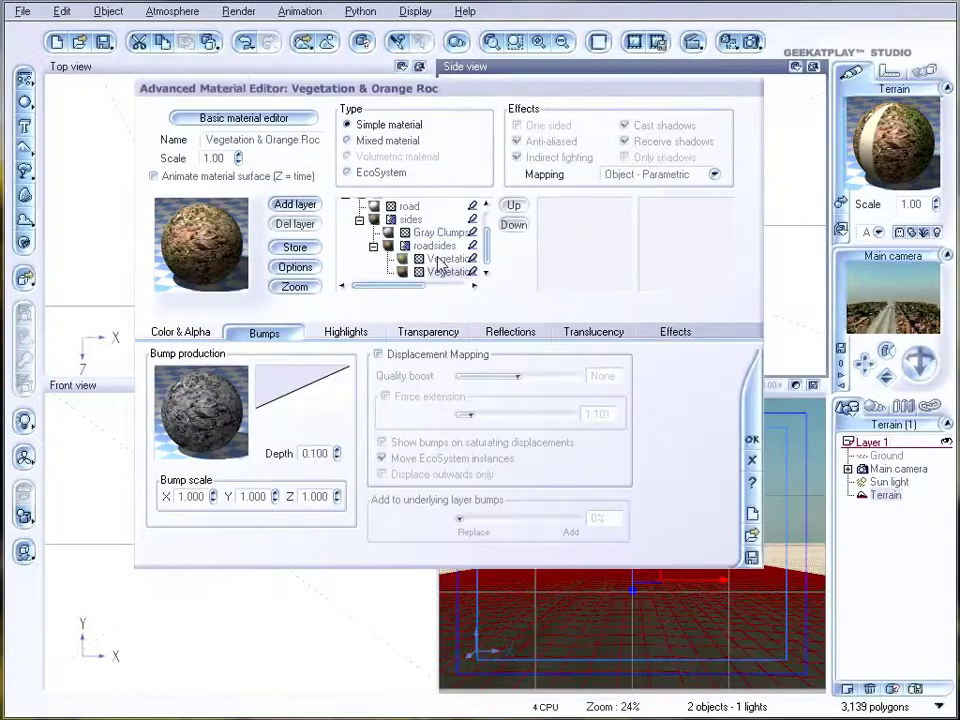
pyautogui.doubleClick(193, 272)
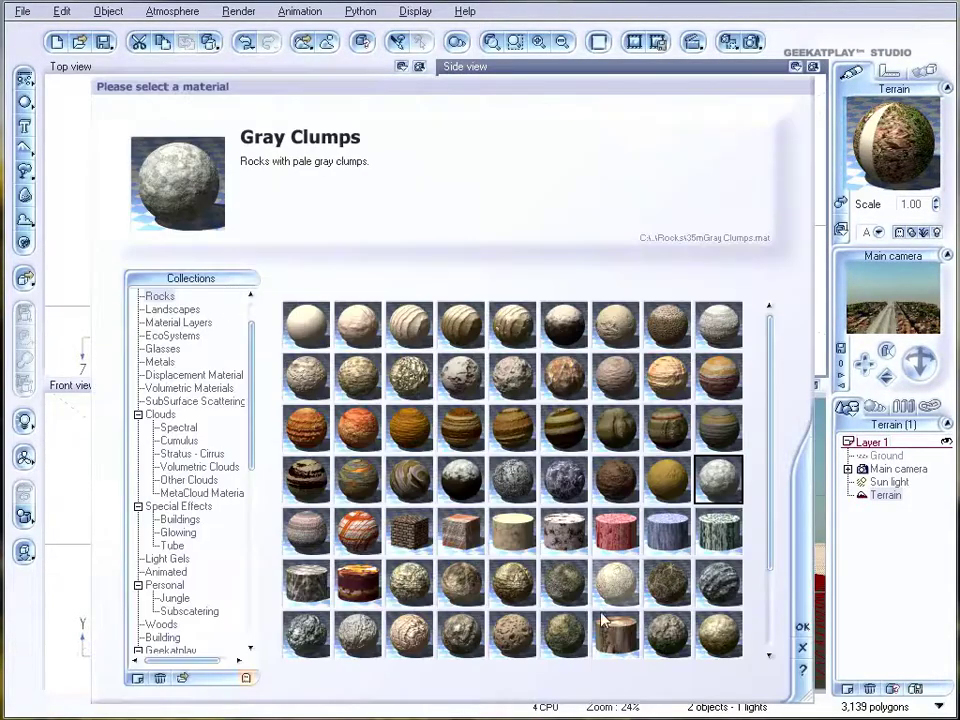
pyautogui.click(175, 309)
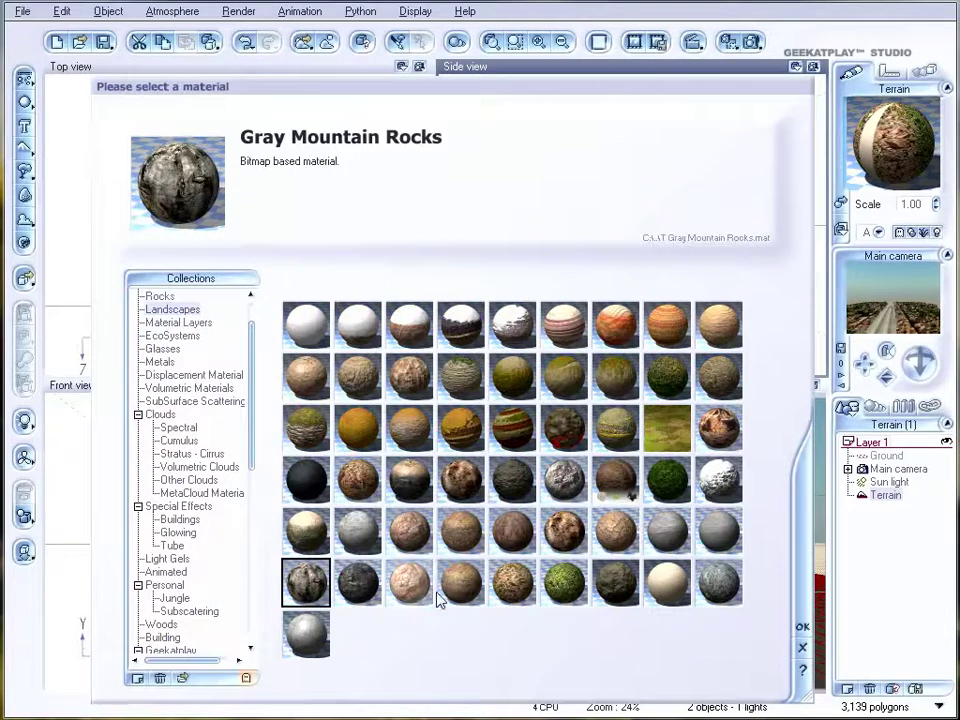
pyautogui.click(512, 582)
pyautogui.click(801, 628)
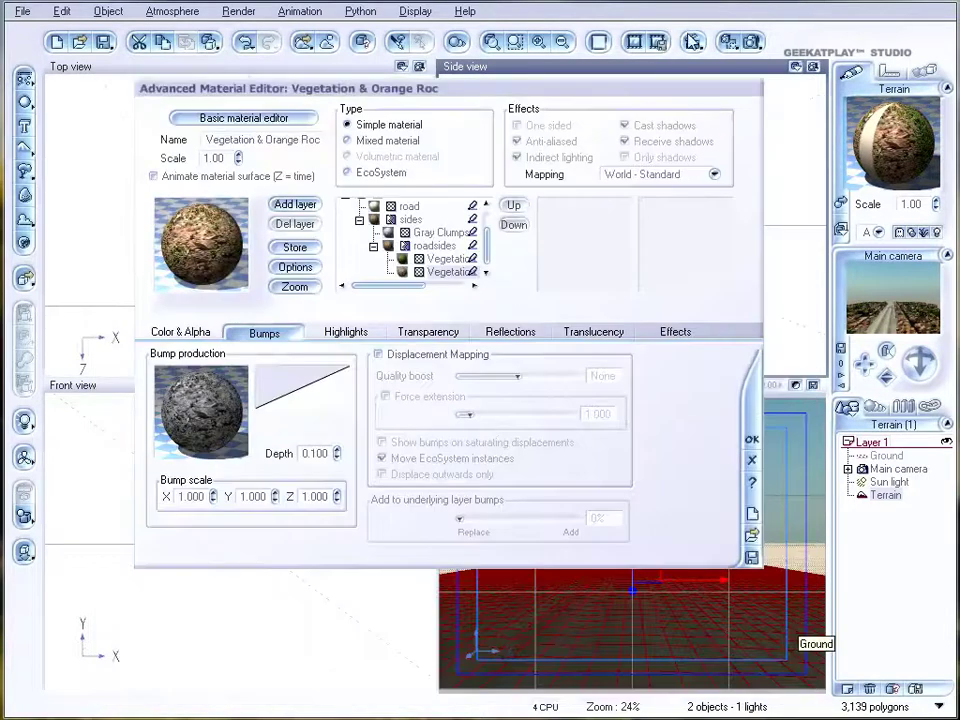
pyautogui.hotkey('ctrl', 'r')
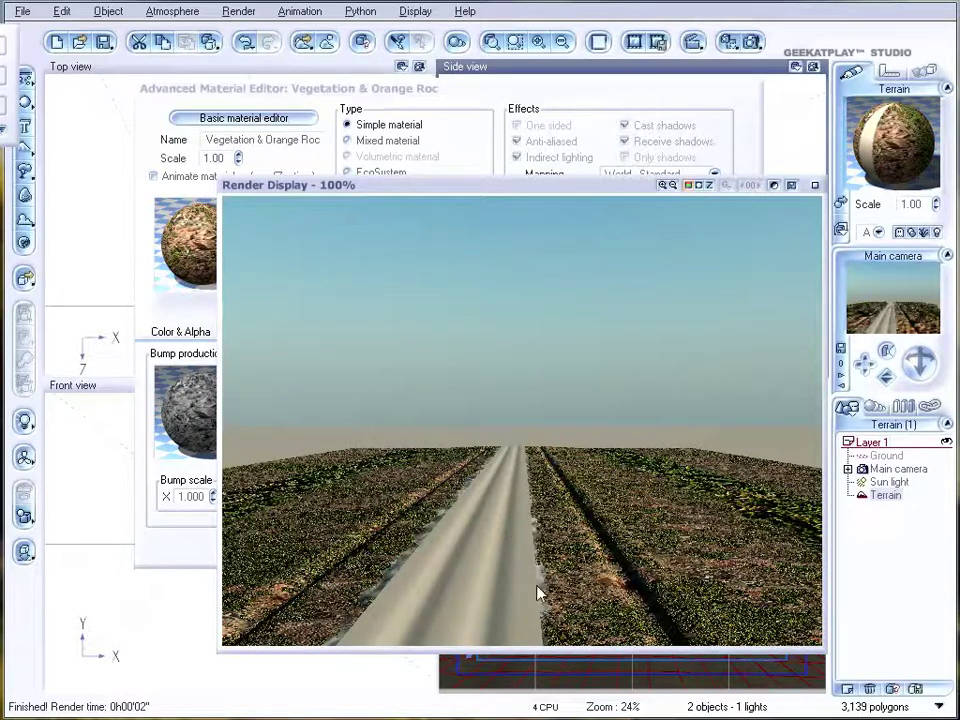
pyautogui.click(823, 207)
# Replace the Gray Clumps material under sides with the Gray Mountain Rocks preset from Landscapes and test-render the scene.
pyautogui.click(440, 232)
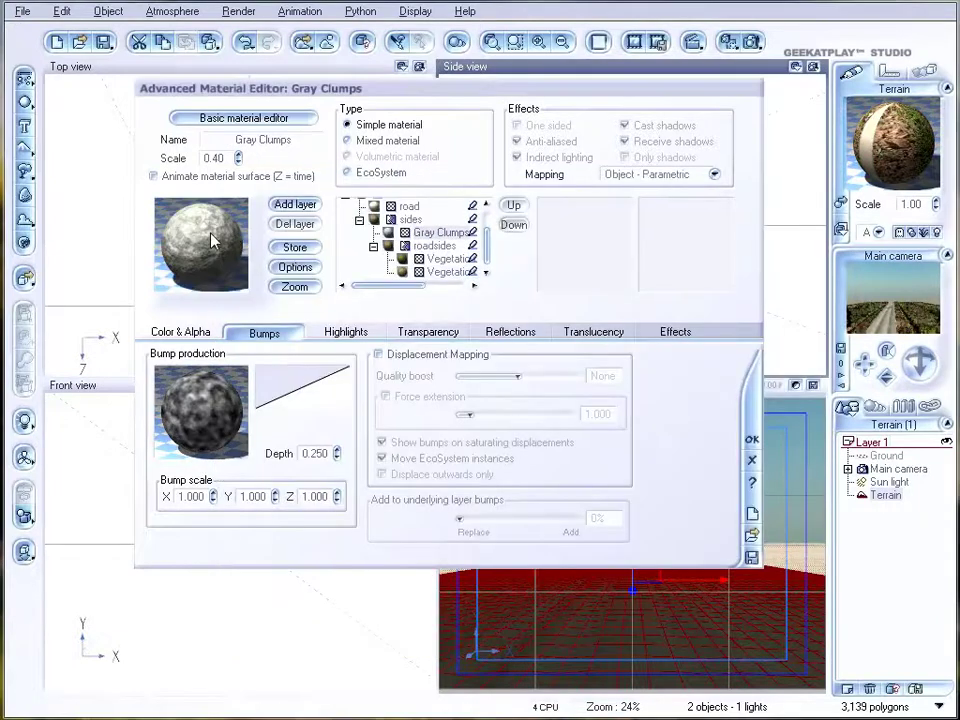
pyautogui.doubleClick(210, 240)
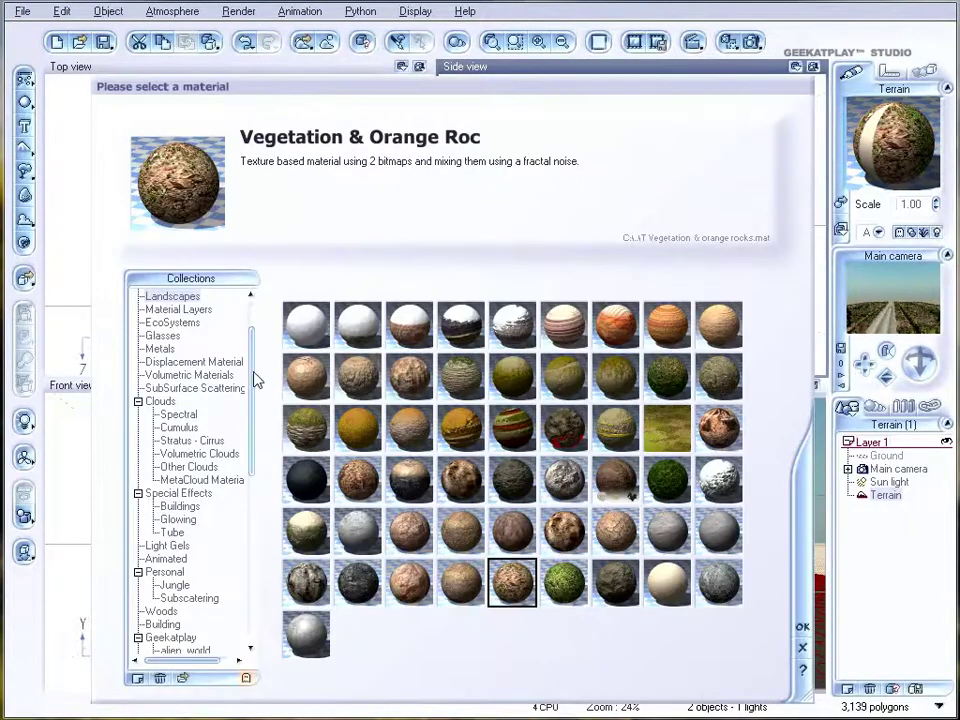
pyautogui.scroll(2, 253, 356)
pyautogui.click(160, 336)
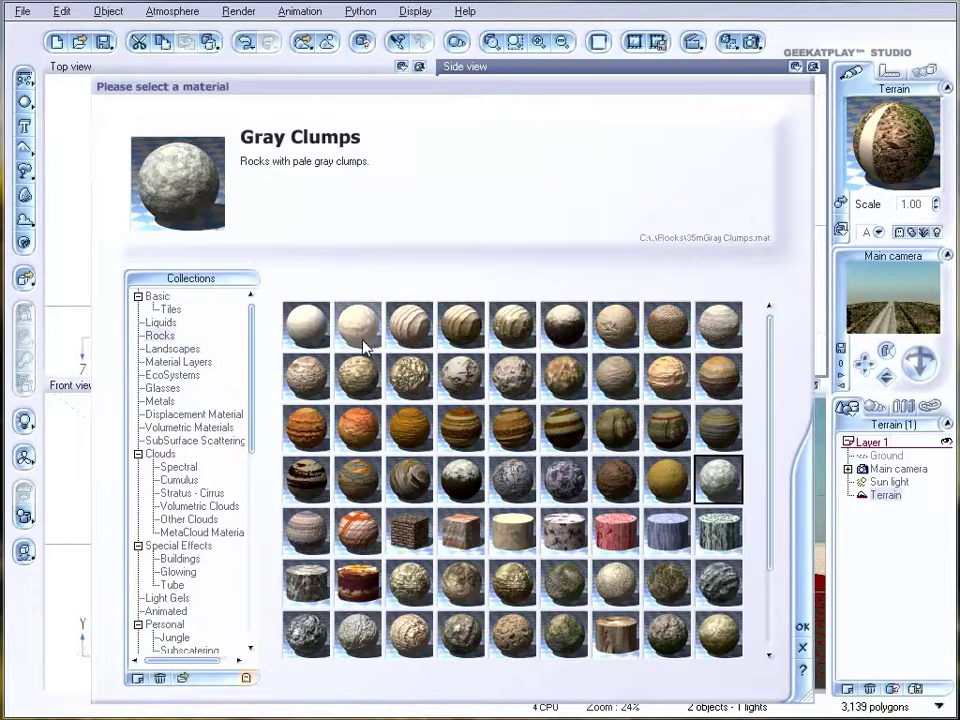
pyautogui.click(306, 330)
pyautogui.click(349, 337)
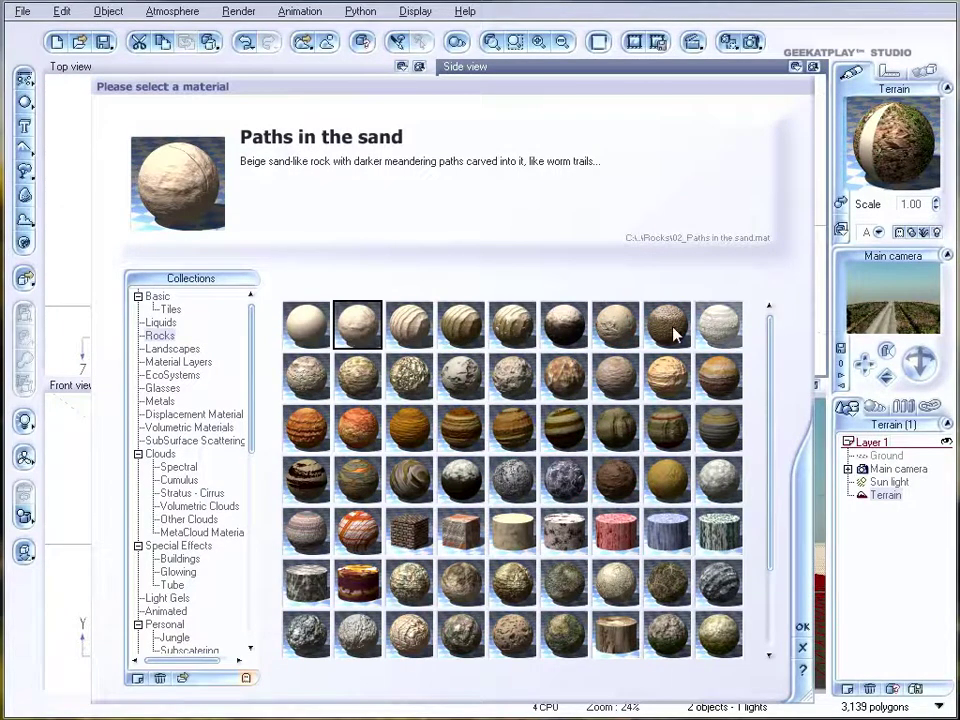
pyautogui.click(180, 352)
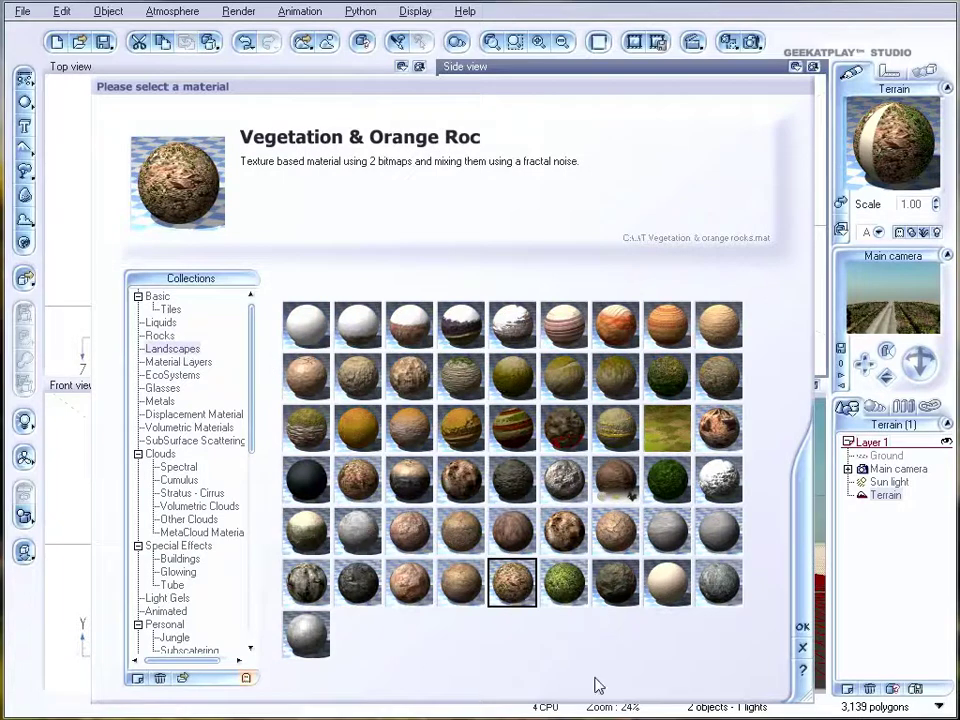
pyautogui.click(306, 582)
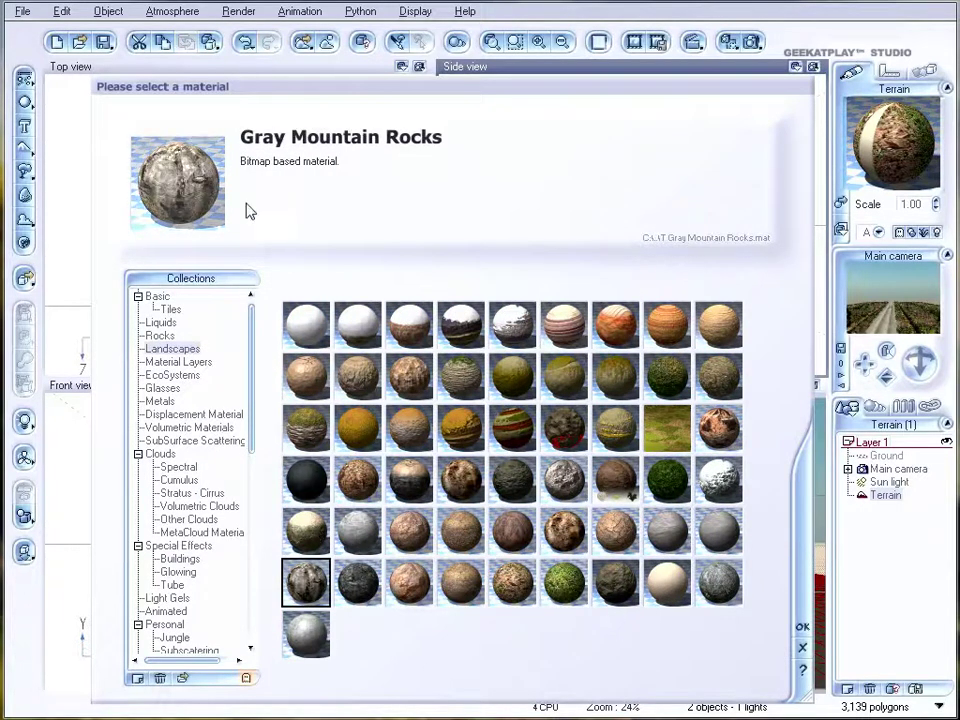
pyautogui.press('Return')
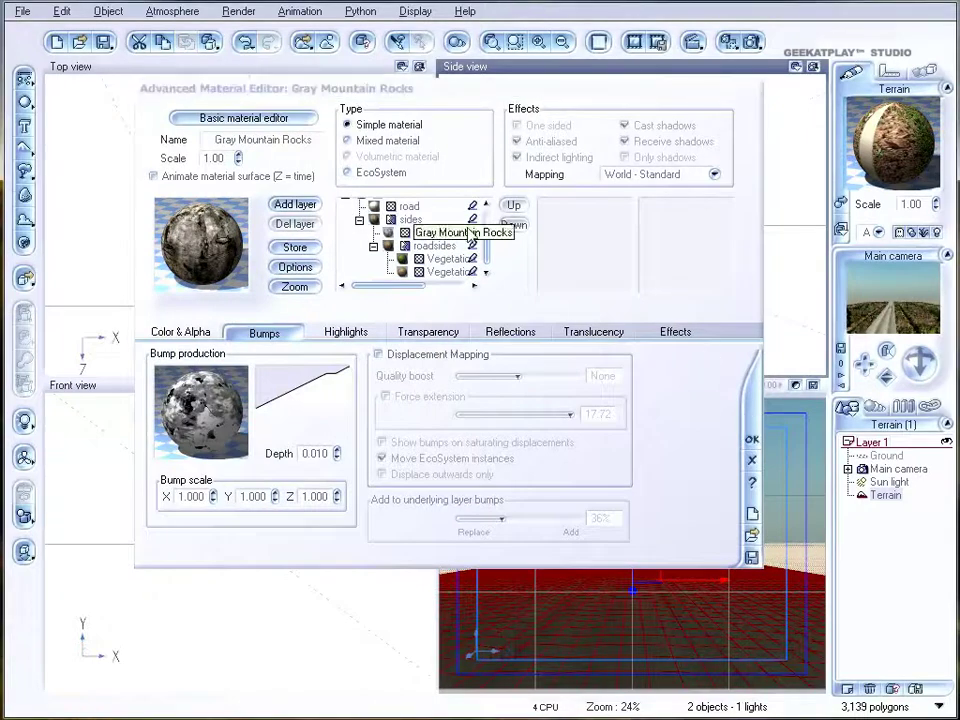
pyautogui.click(727, 41)
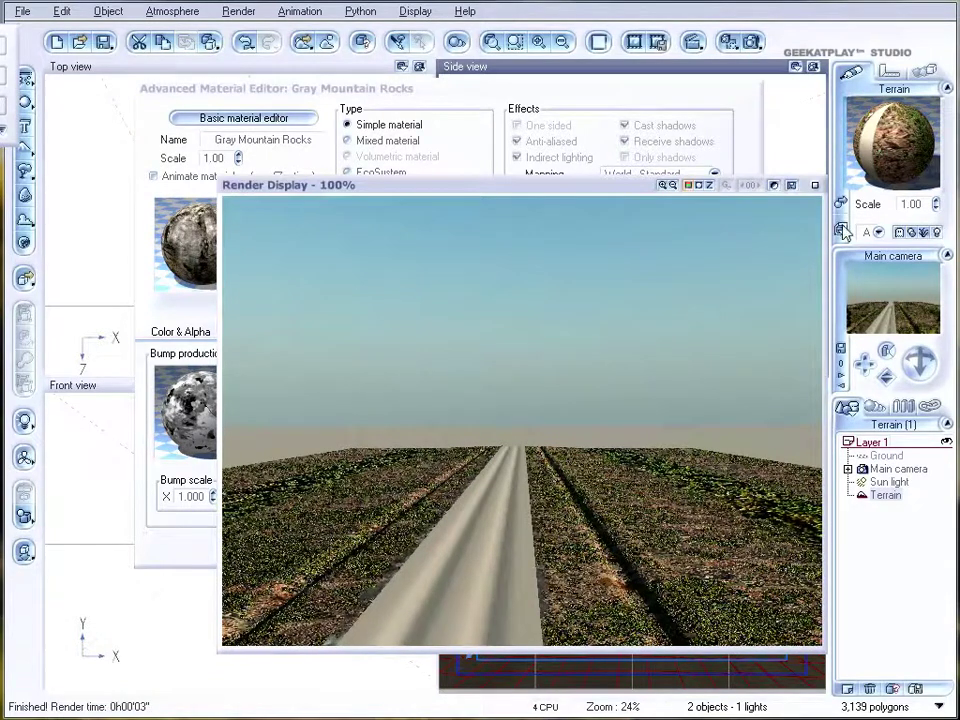
pyautogui.click(617, 147)
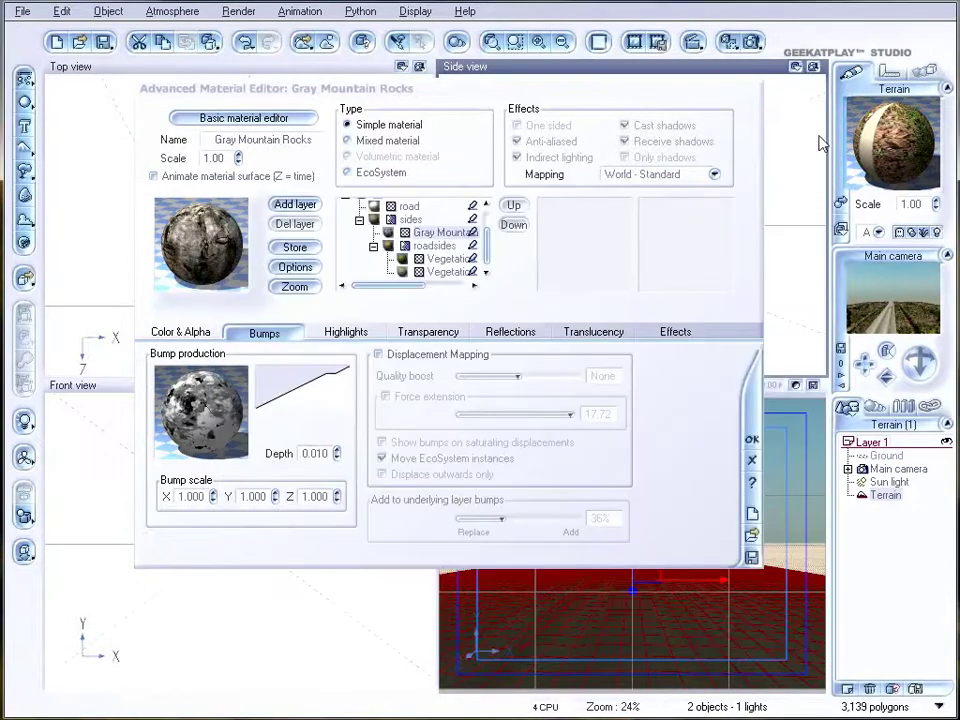
# Replace the road material with the Pavement preset from the Landscapes collection and test-render the scene.
pyautogui.click(405, 206)
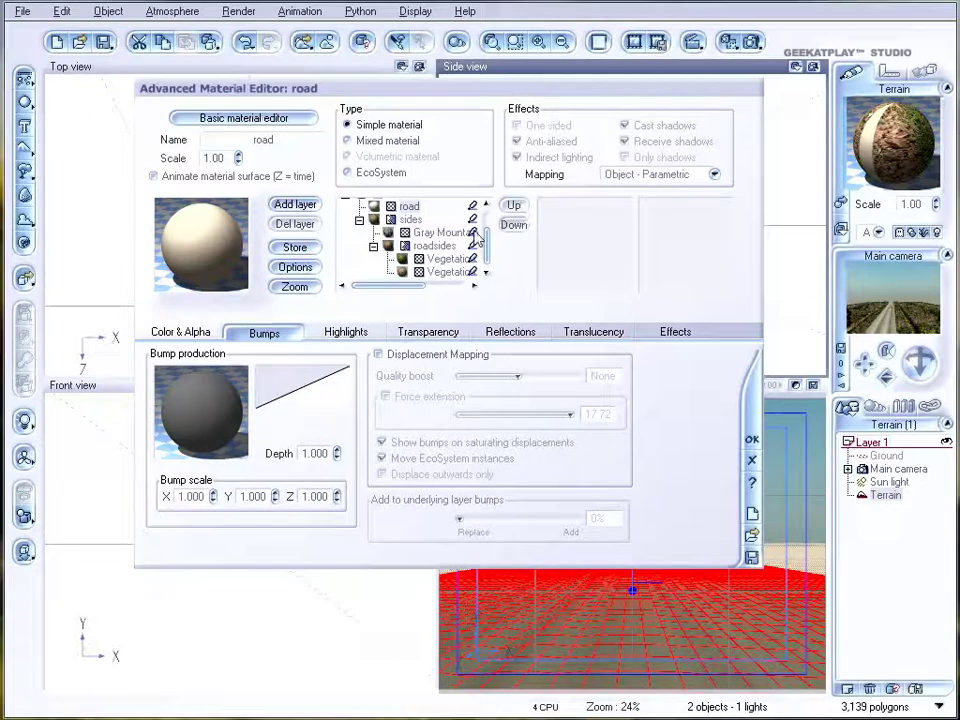
pyautogui.click(212, 214)
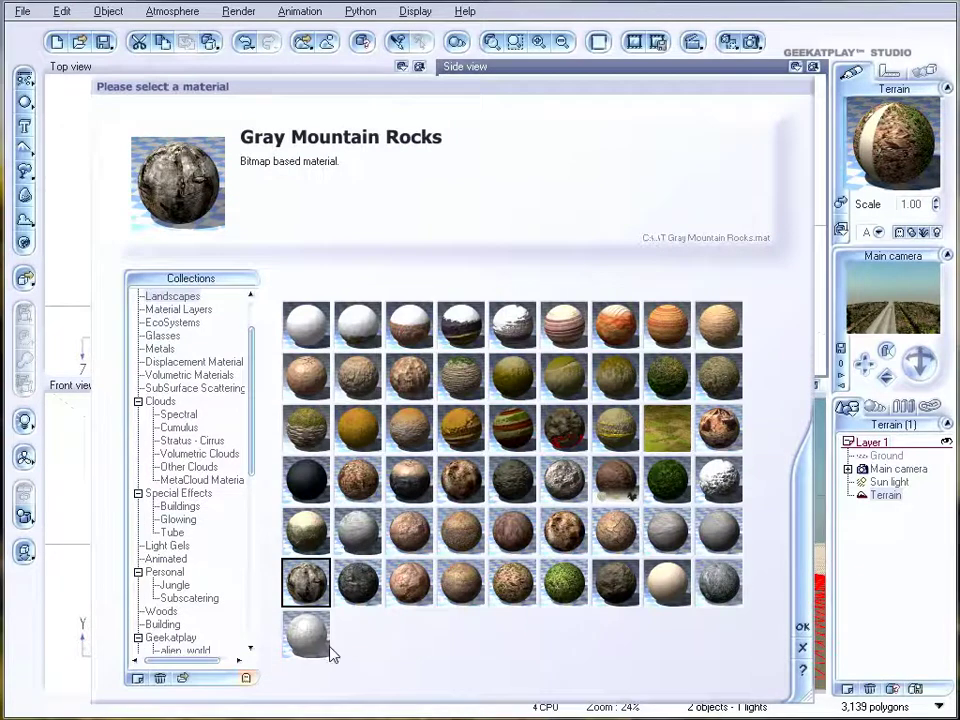
pyautogui.click(360, 535)
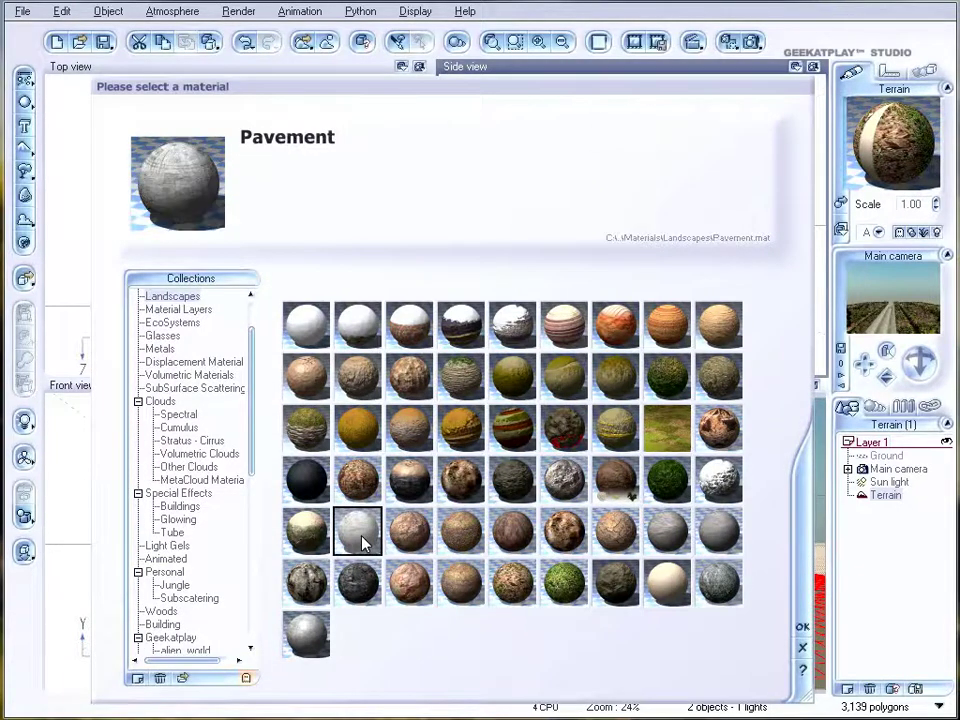
pyautogui.click(802, 626)
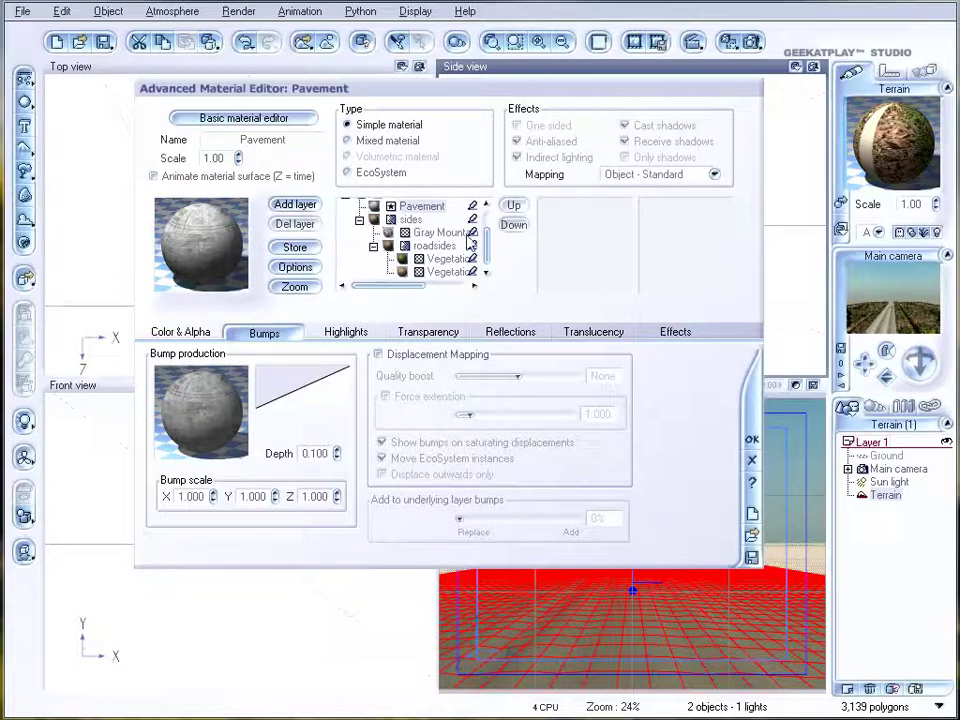
pyautogui.click(752, 44)
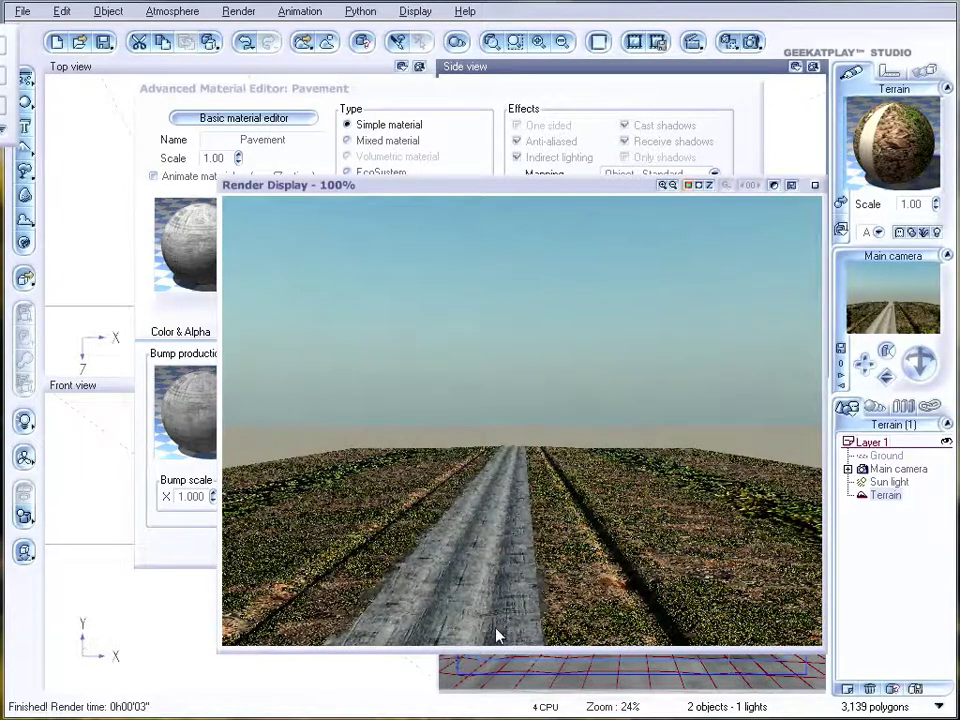
pyautogui.click(815, 186)
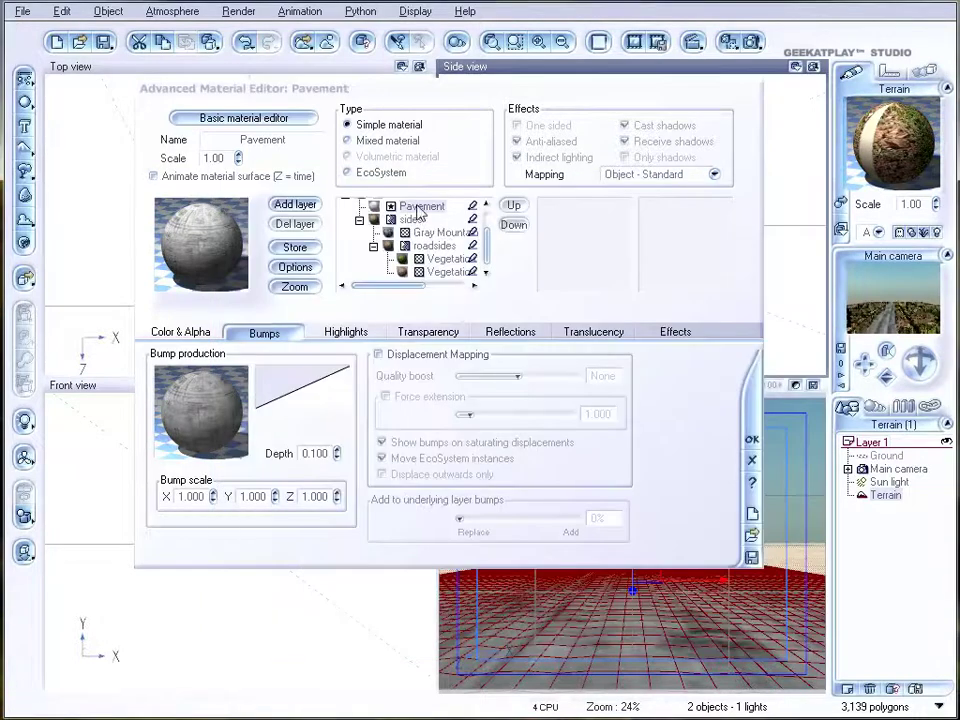
# Add a Flat gray layer above Pavement and give it the Stone layers color map from the Rocks and Grass collection.
pyautogui.click(306, 207)
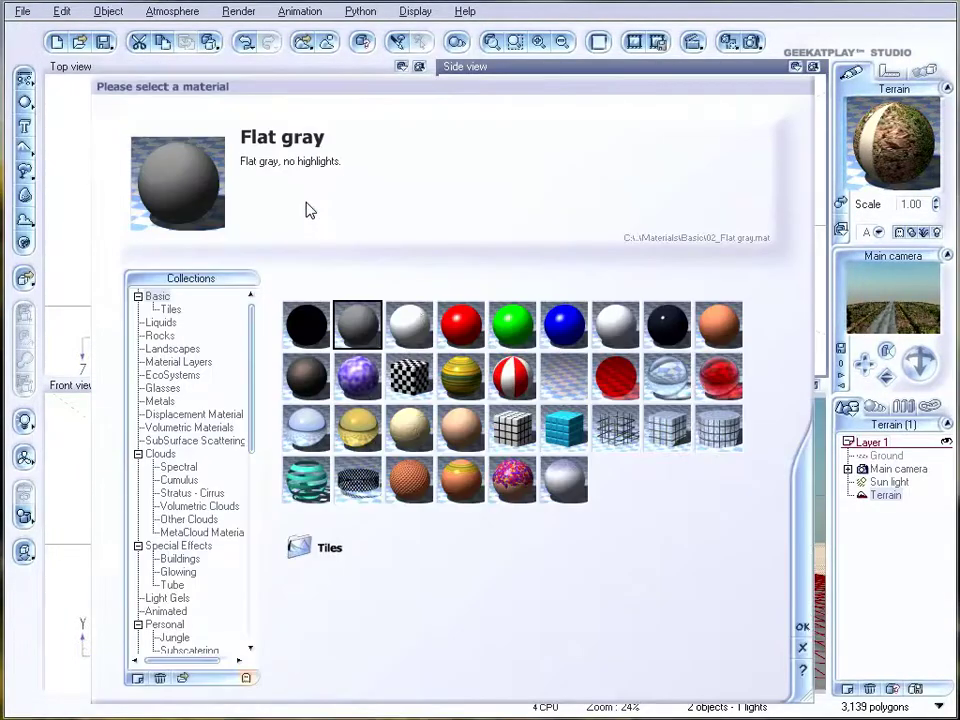
pyautogui.doubleClick(343, 318)
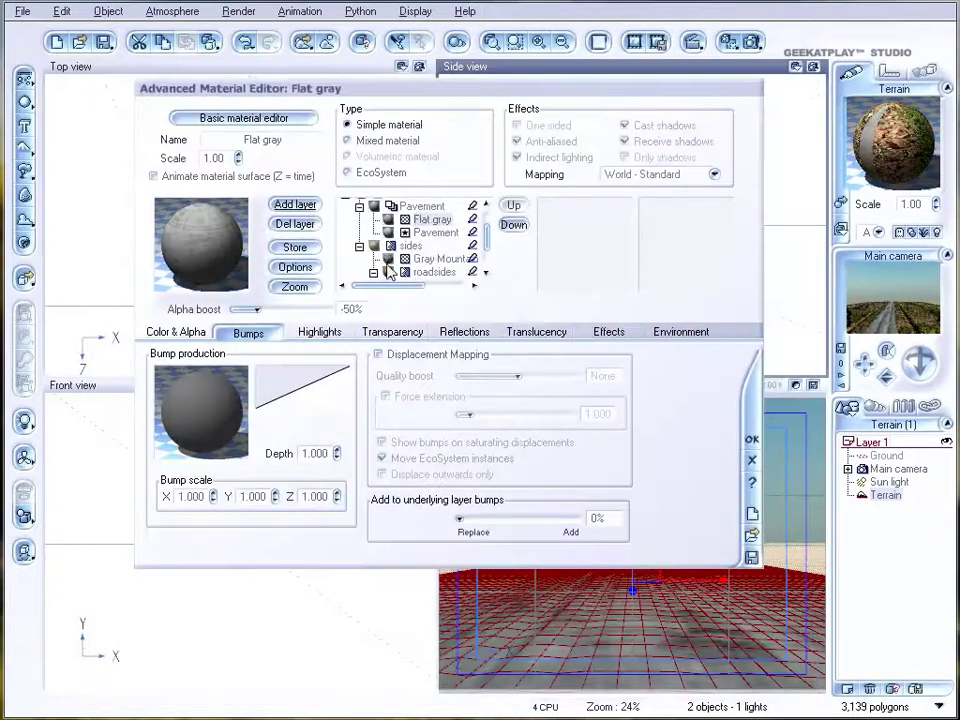
pyautogui.click(195, 332)
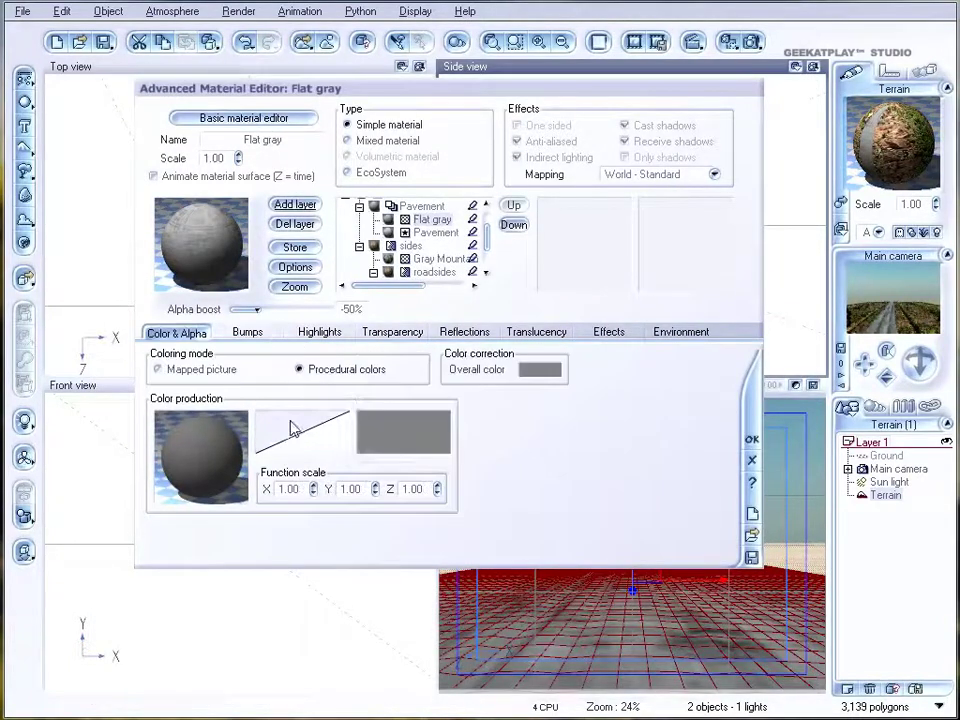
pyautogui.click(416, 440)
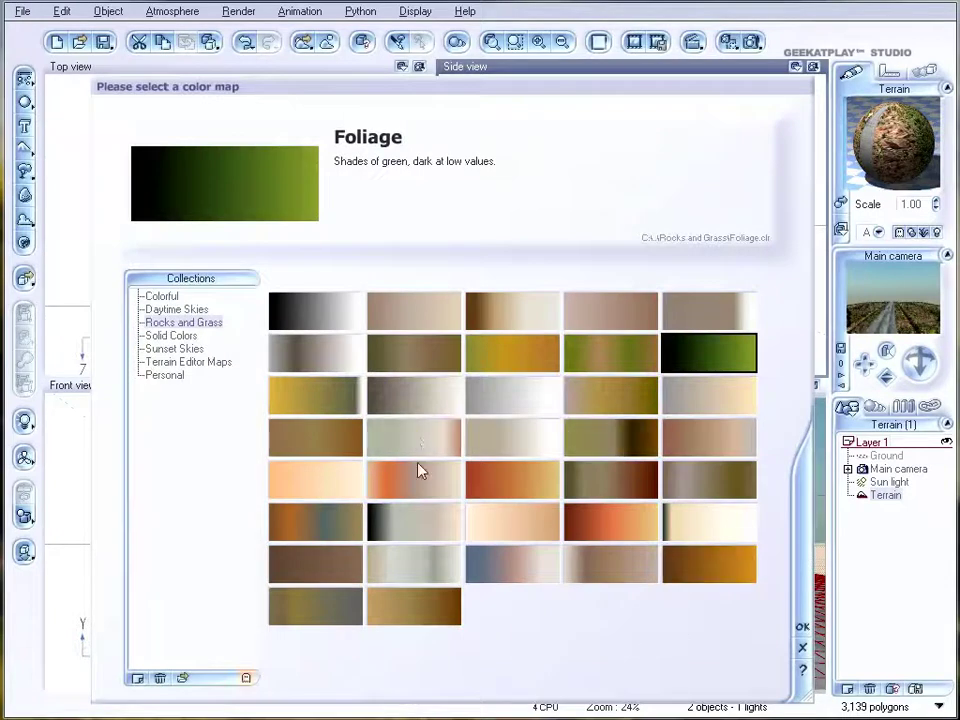
pyautogui.click(514, 566)
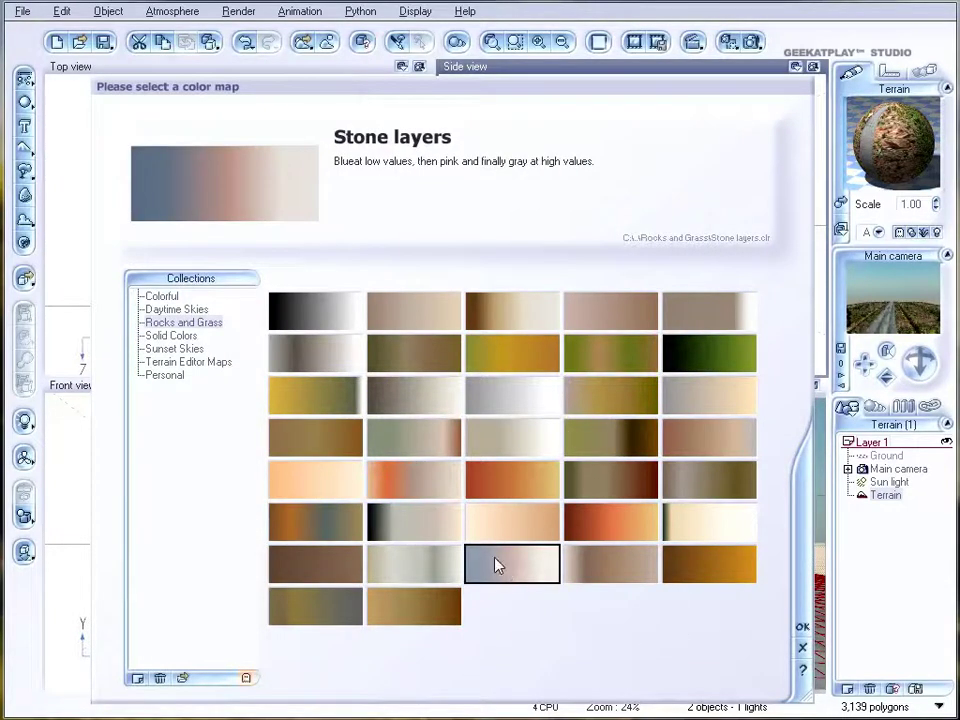
pyautogui.click(802, 626)
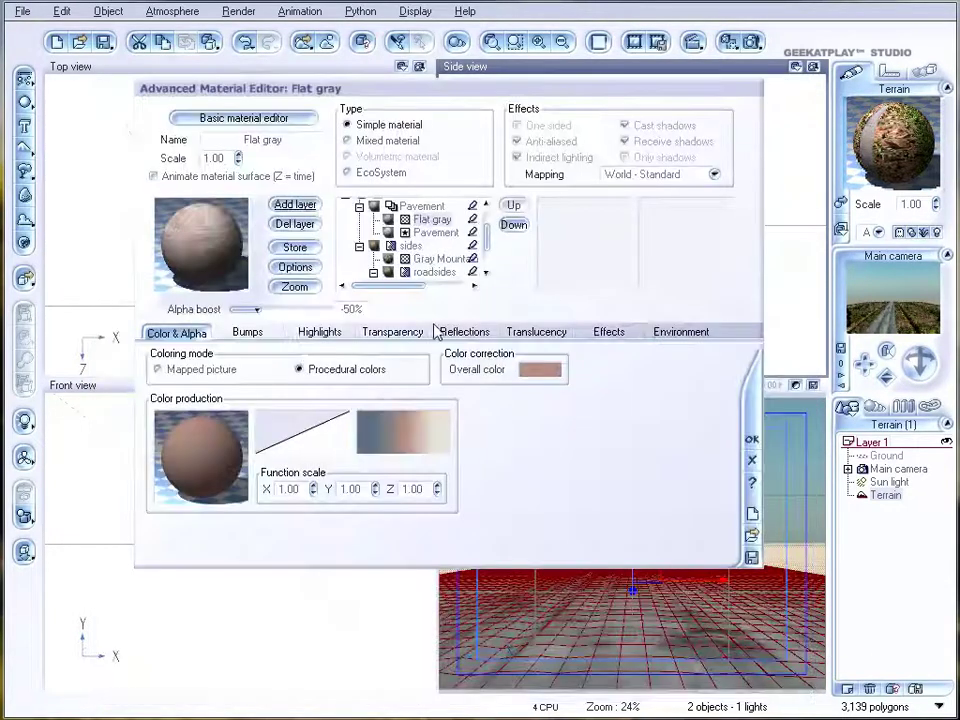
# Edit the Flat gray layer's color function, replacing the constant node with a Simple Fractal node and offsetting the nodes.
pyautogui.rightClick(224, 450)
pyautogui.click(245, 452)
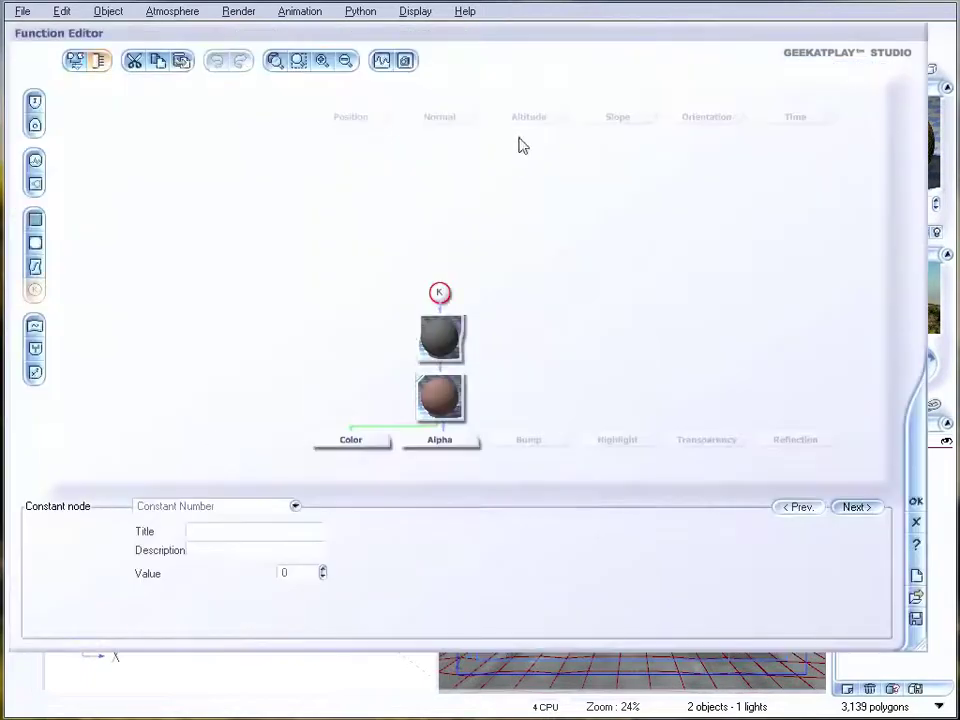
pyautogui.click(34, 160)
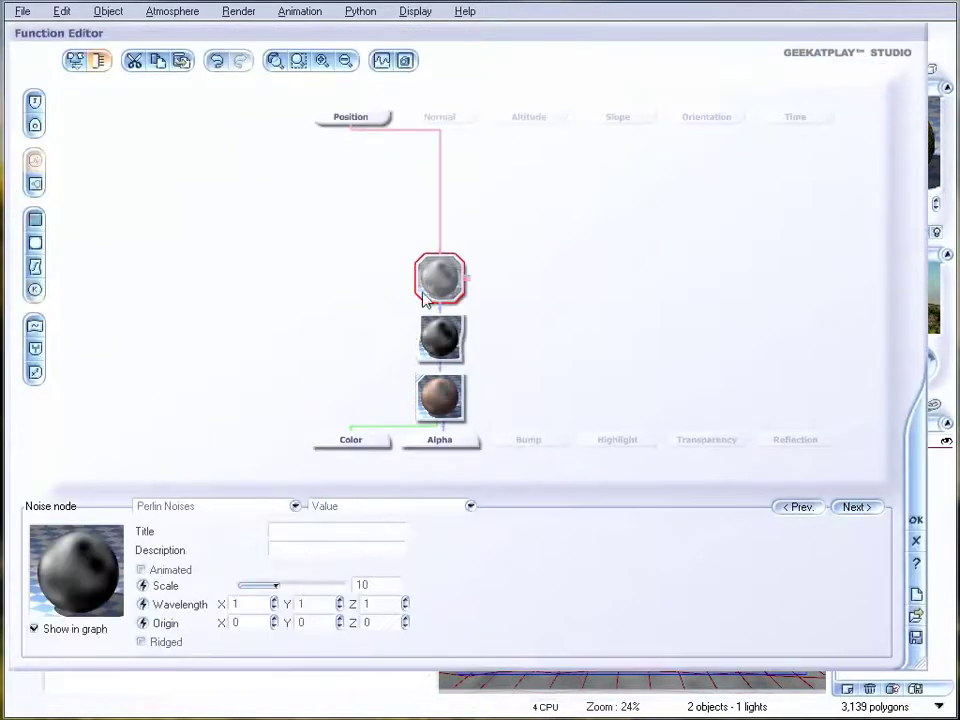
pyautogui.moveTo(433, 308); pyautogui.dragTo(395, 235)
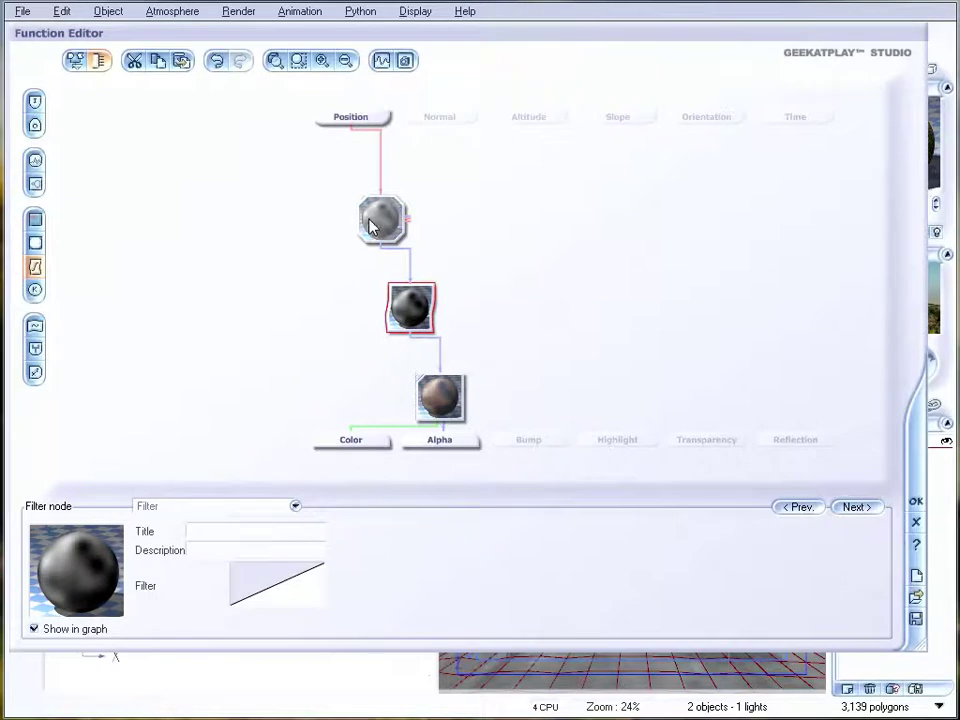
pyautogui.click(380, 220)
pyautogui.click(34, 186)
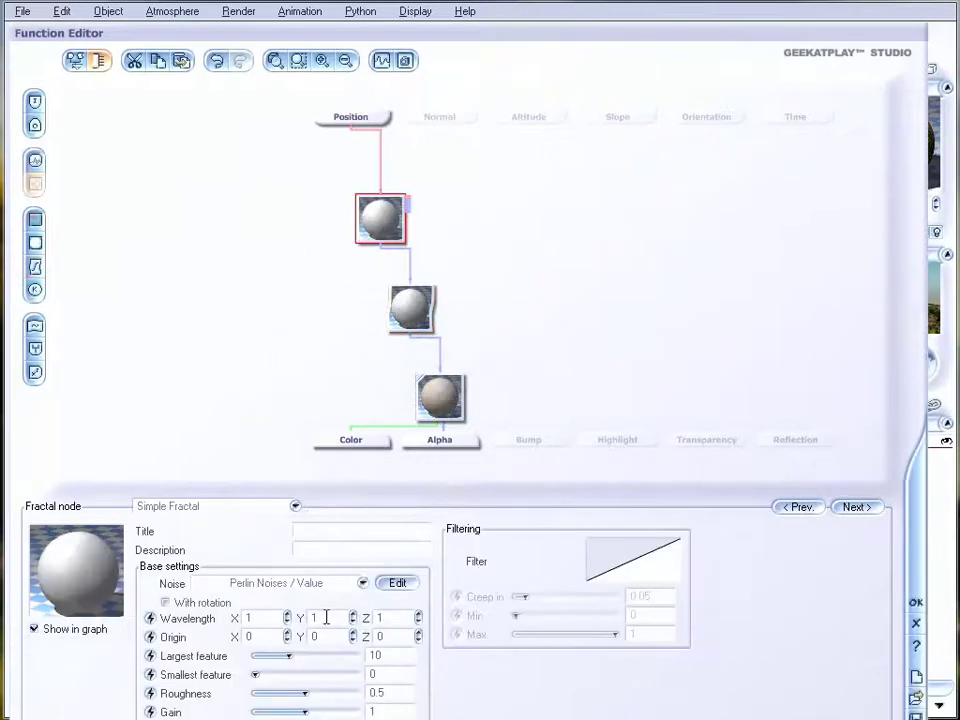
# Set the fractal node's largest feature to about 1.5, roughness to about 0.89 and gain to about 2.53.
pyautogui.moveTo(288, 656); pyautogui.dragTo(267, 656)
pyautogui.moveTo(305, 693); pyautogui.dragTo(349, 692)
pyautogui.moveTo(305, 712); pyautogui.dragTo(328, 713)
# Spread out the color map, filter and fractal nodes, and connect the filter node's output to the Bump output.
pyautogui.click(453, 402)
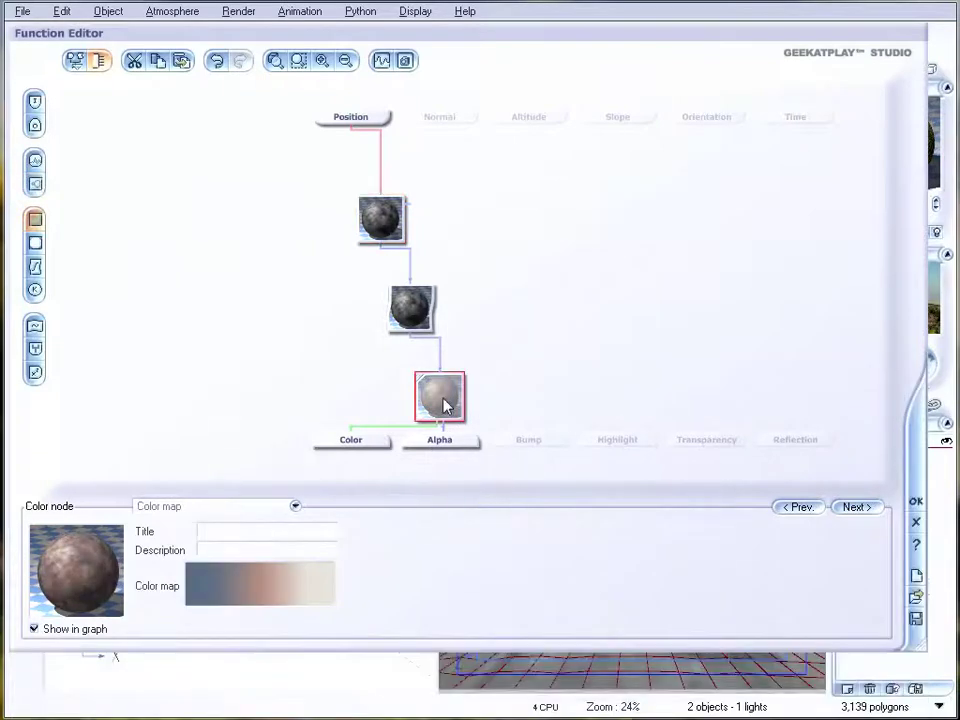
pyautogui.moveTo(449, 407); pyautogui.dragTo(414, 376)
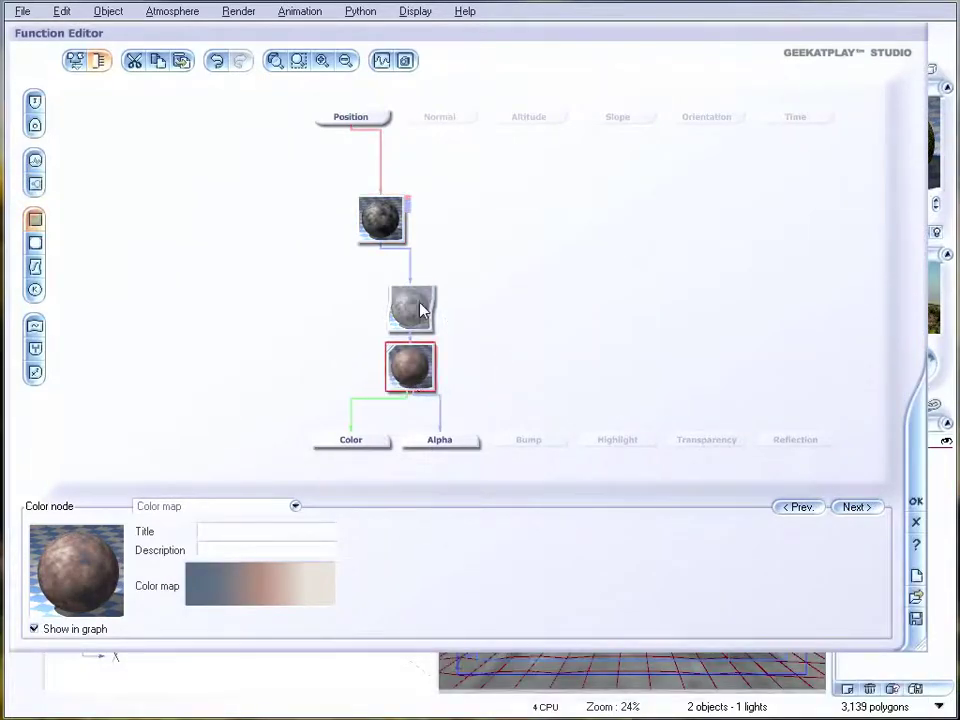
pyautogui.moveTo(419, 303); pyautogui.dragTo(389, 272)
pyautogui.moveTo(396, 226); pyautogui.dragTo(364, 198)
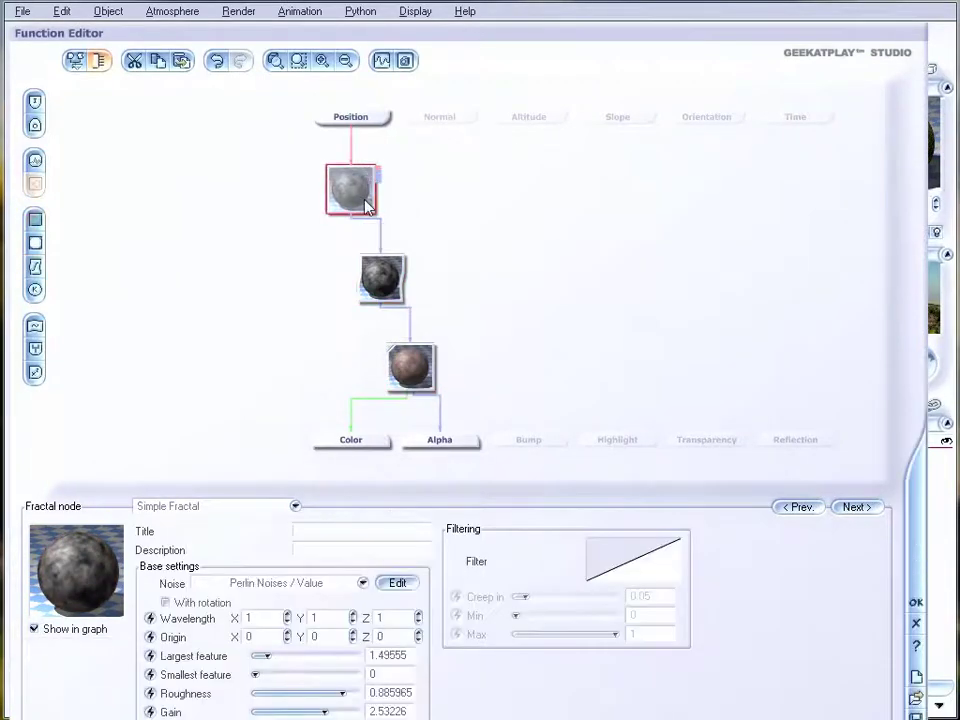
pyautogui.click(532, 440)
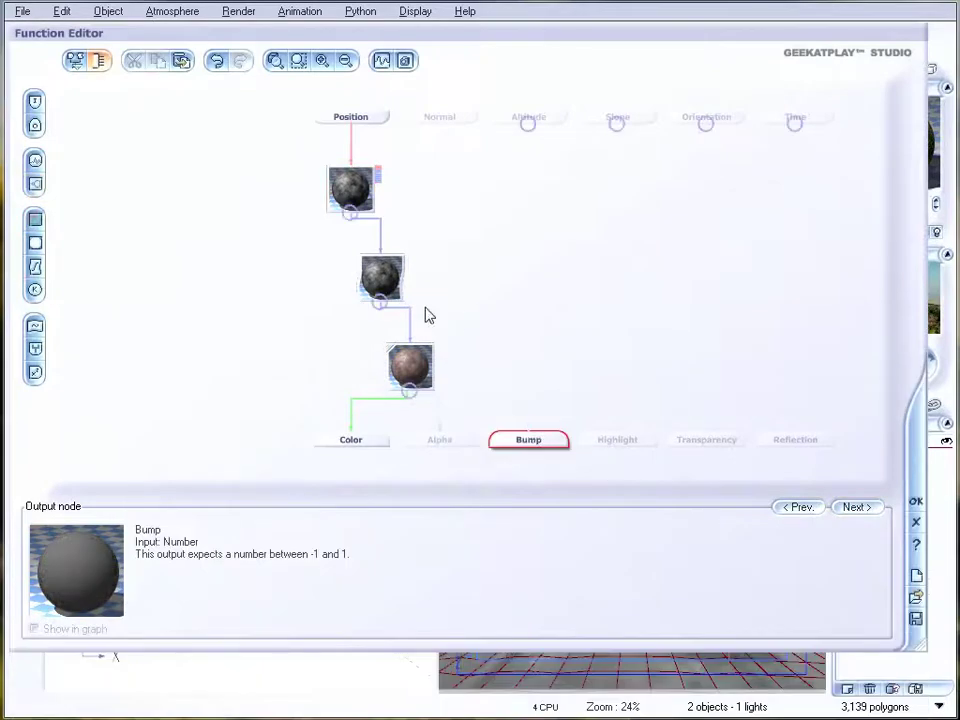
pyautogui.moveTo(379, 303); pyautogui.dragTo(528, 440)
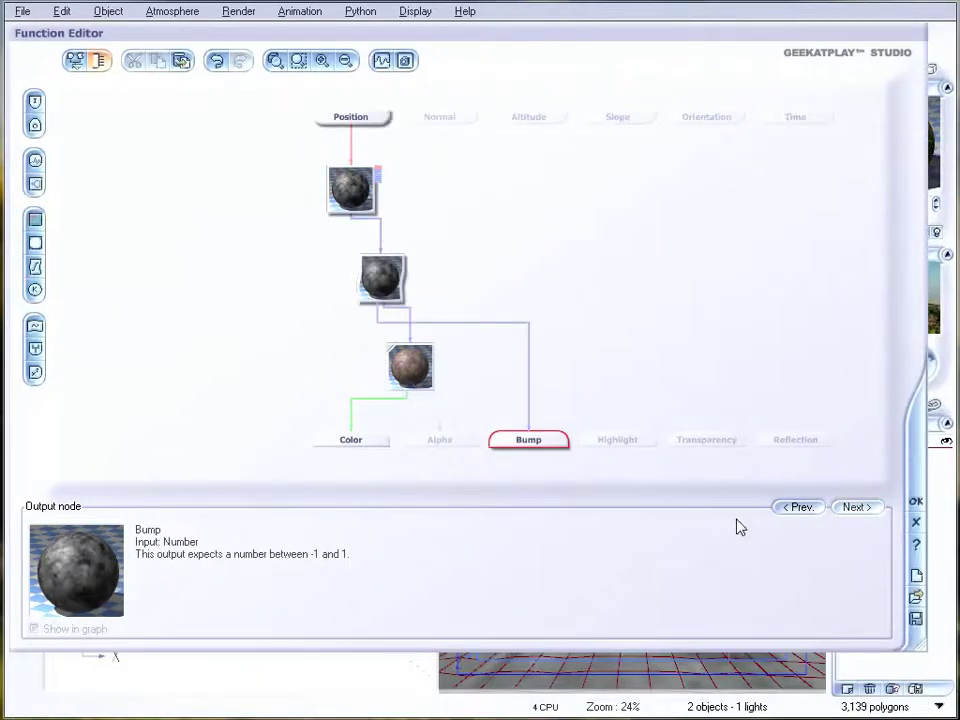
# Close the function editor and add a second Flat gray layer on top of the Pavement layers.
pyautogui.click(916, 520)
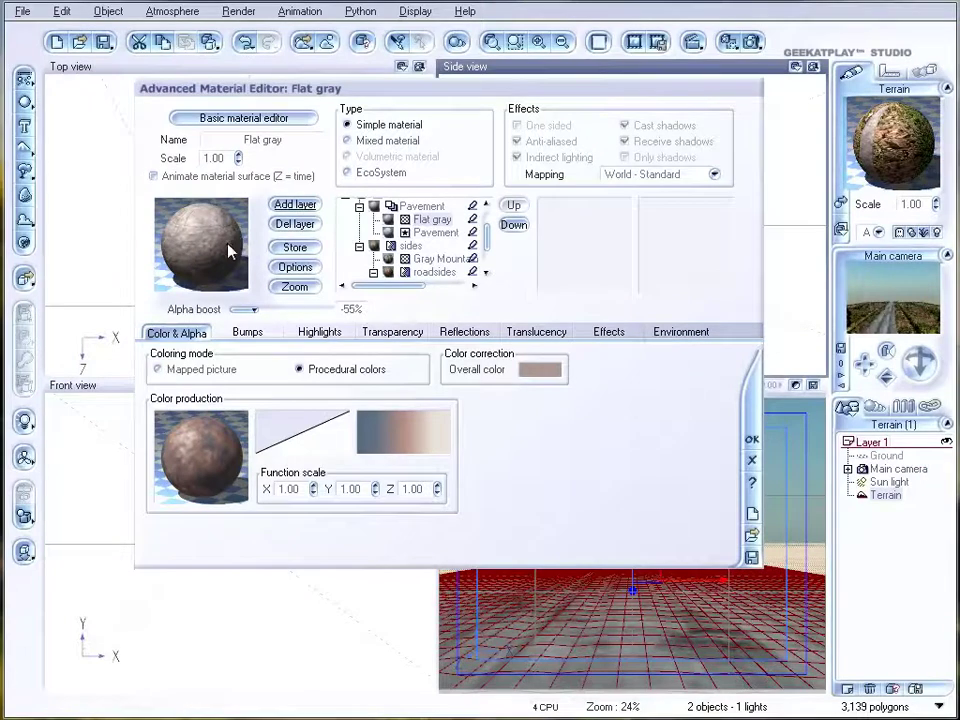
pyautogui.click(298, 205)
pyautogui.click(802, 626)
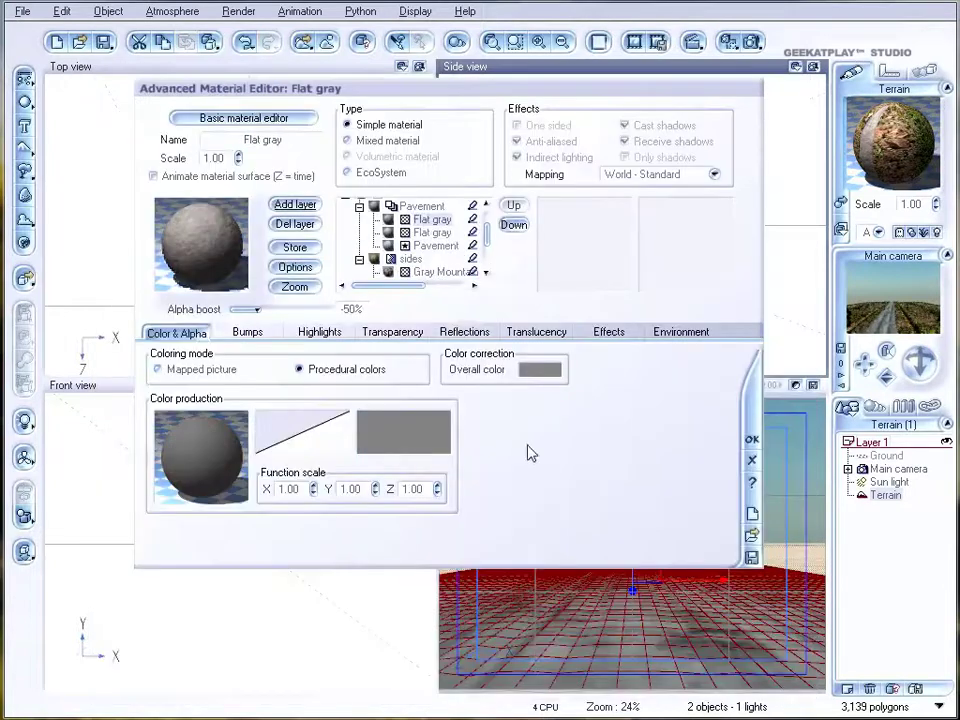
# Drive the new Flat gray layer's global transparency with a Projected Texture Map node and remove the leftover input node.
pyautogui.click(398, 333)
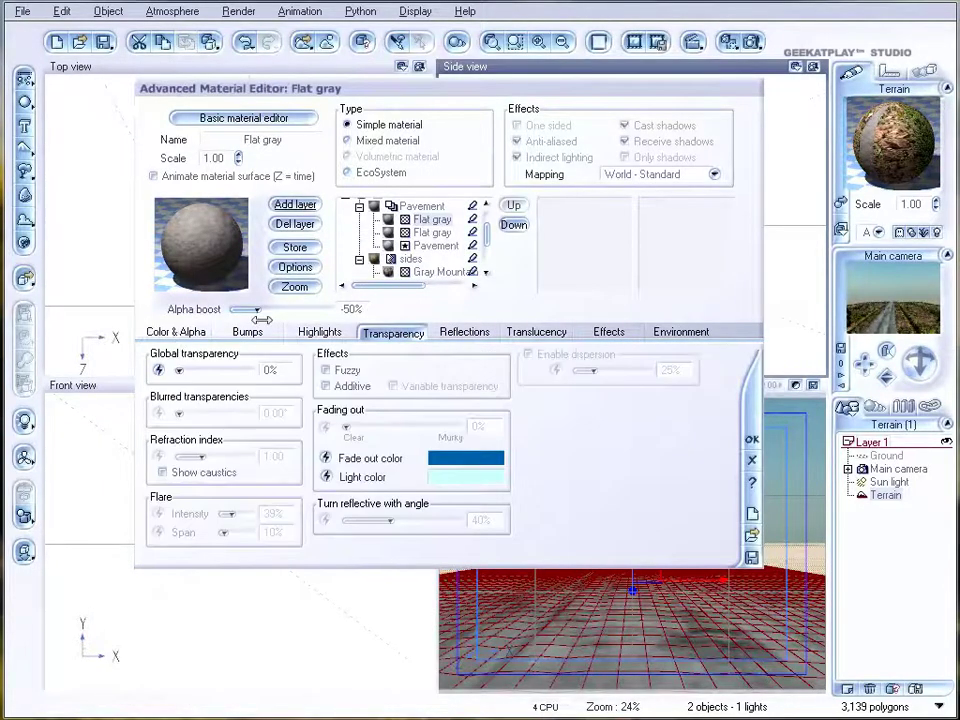
pyautogui.click(158, 370)
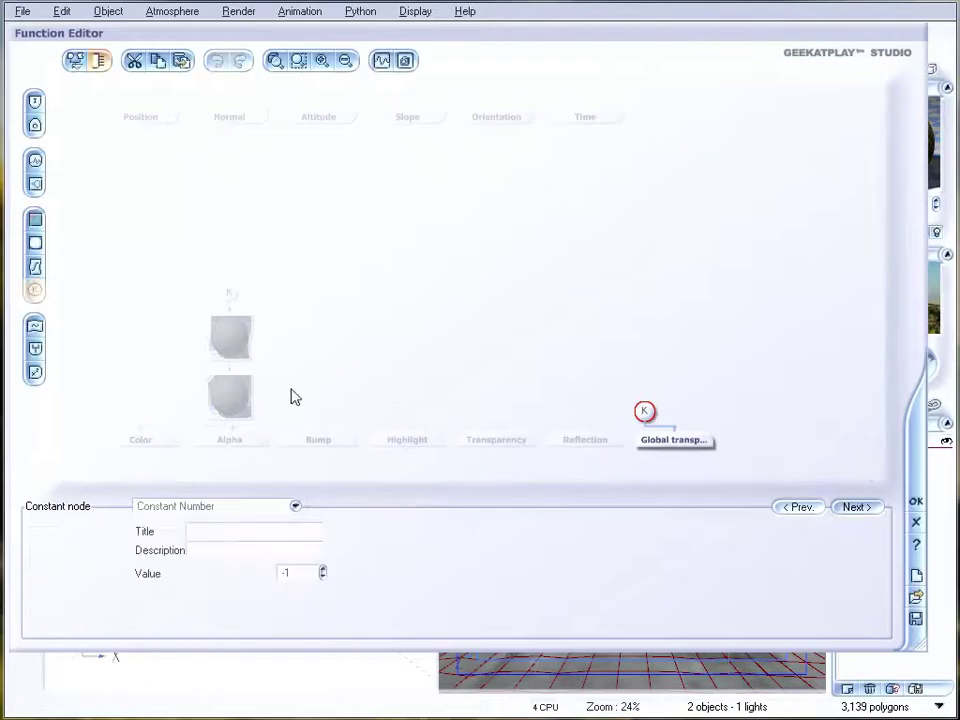
pyautogui.click(35, 246)
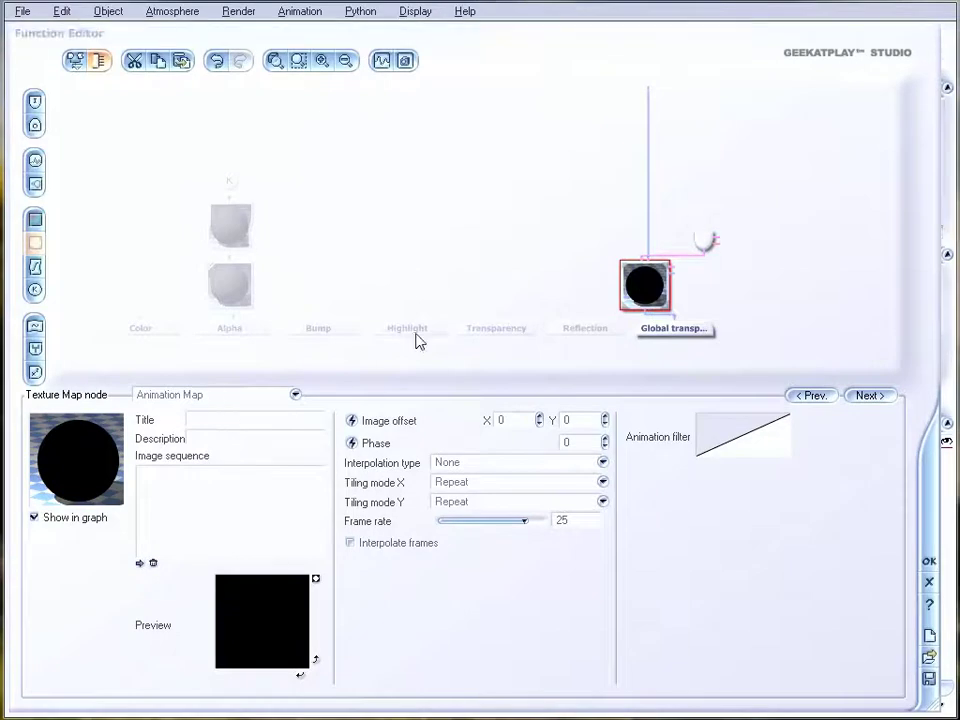
pyautogui.click(224, 397)
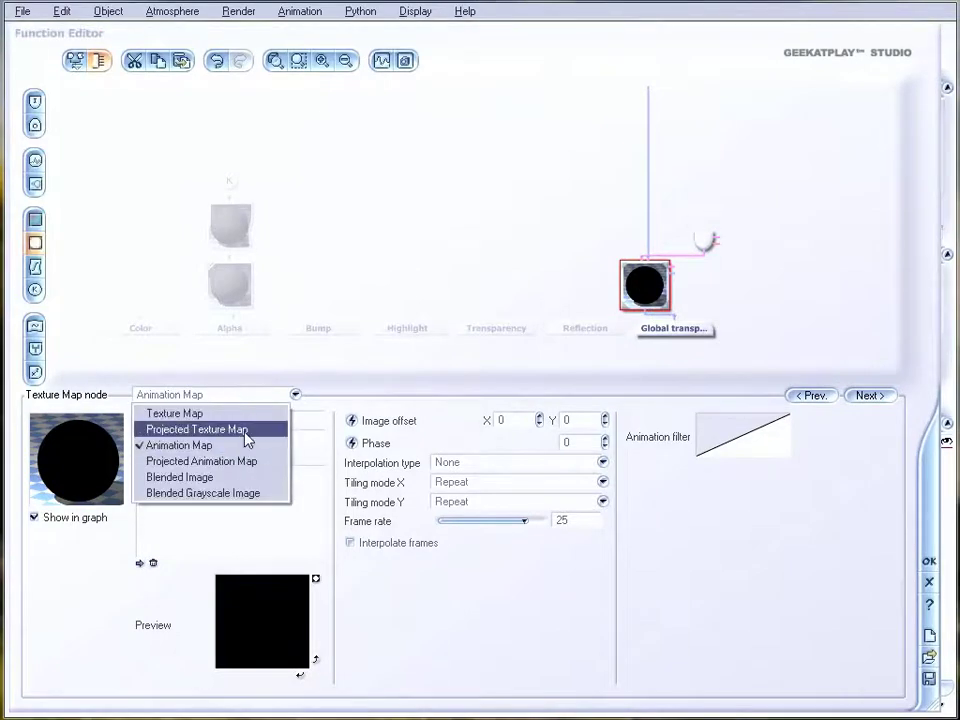
pyautogui.click(246, 430)
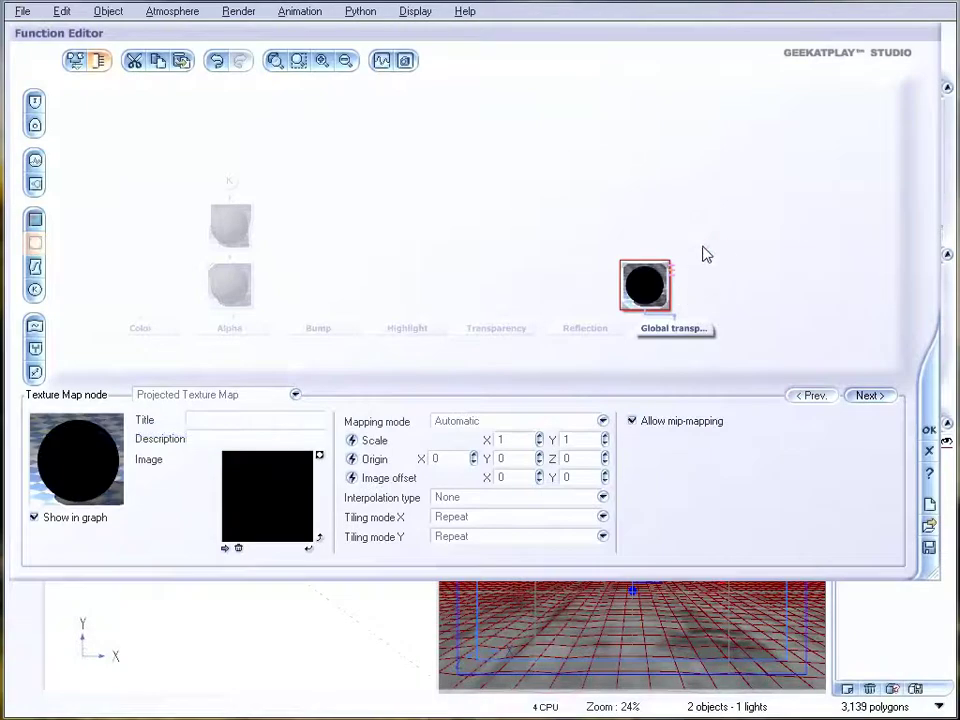
pyautogui.press('Delete')
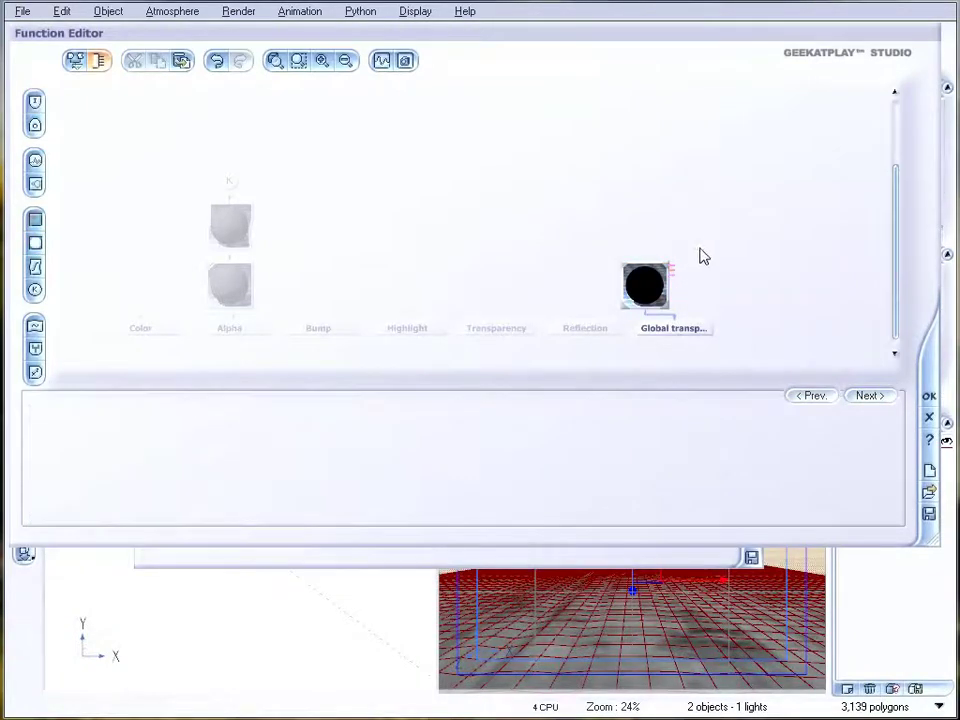
# Move the texture map node away from the output and load tracks.jpg into it, accepting the transparency function.
pyautogui.moveTo(640, 290); pyautogui.dragTo(648, 166)
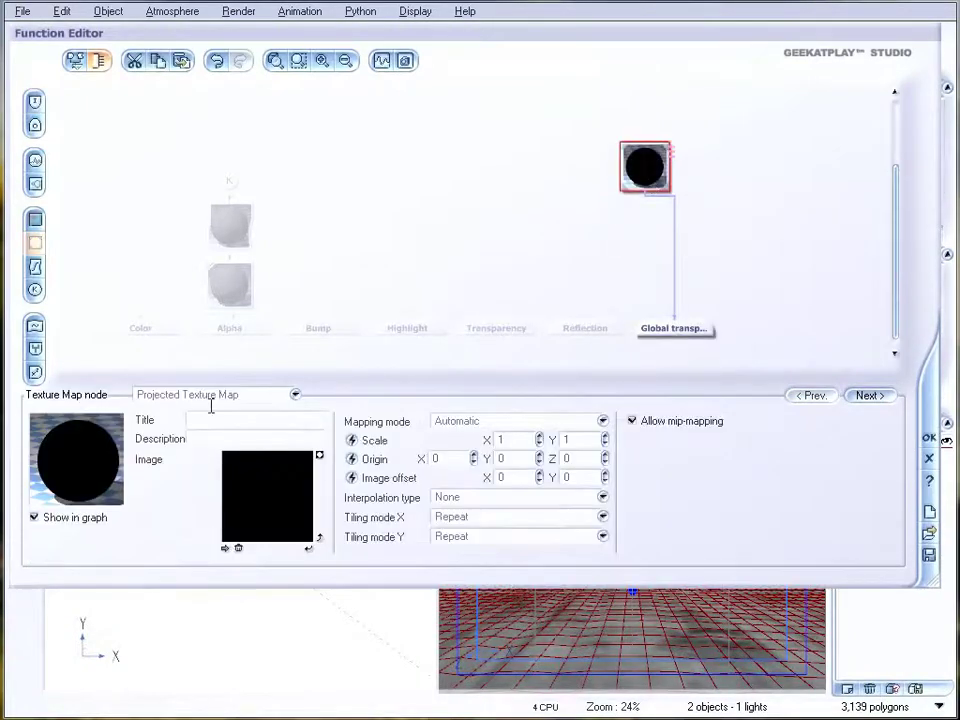
pyautogui.click(225, 548)
pyautogui.click(187, 678)
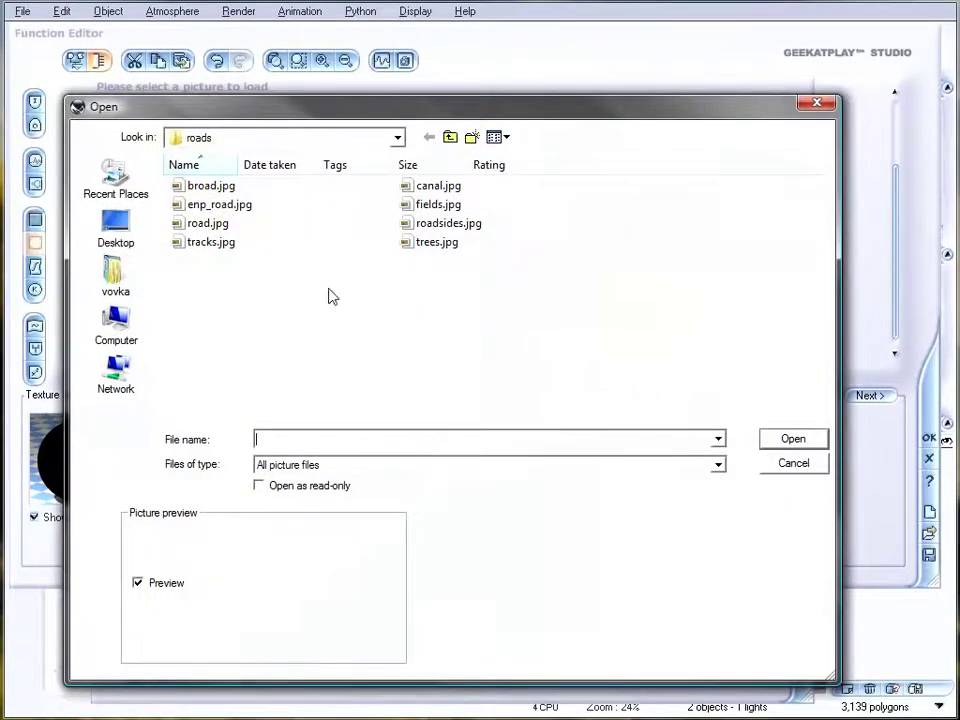
pyautogui.click(211, 243)
pyautogui.click(792, 440)
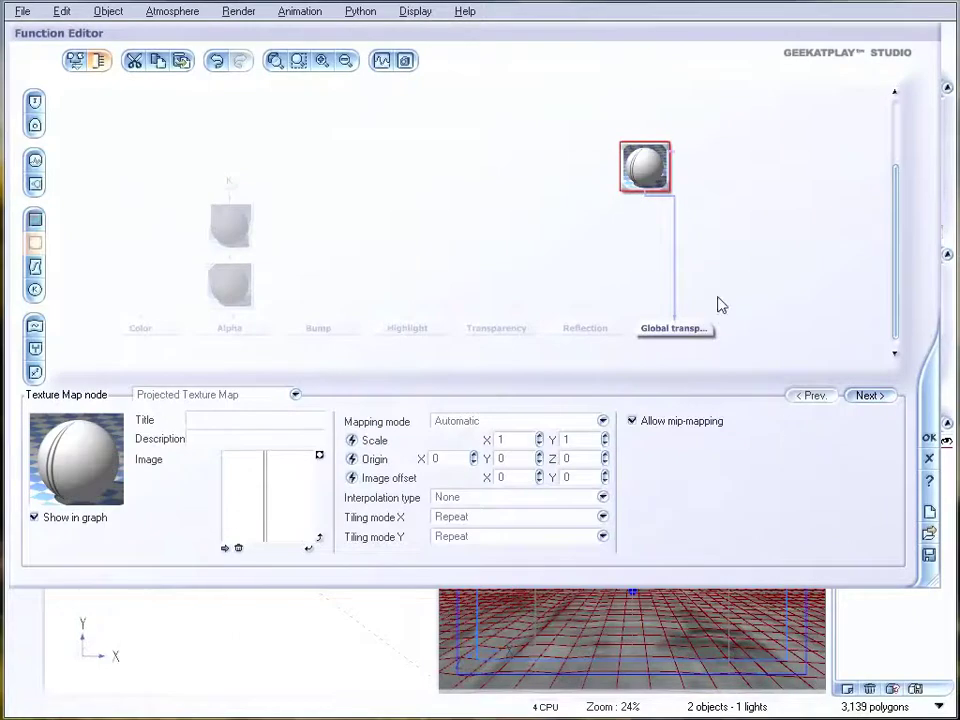
pyautogui.click(928, 437)
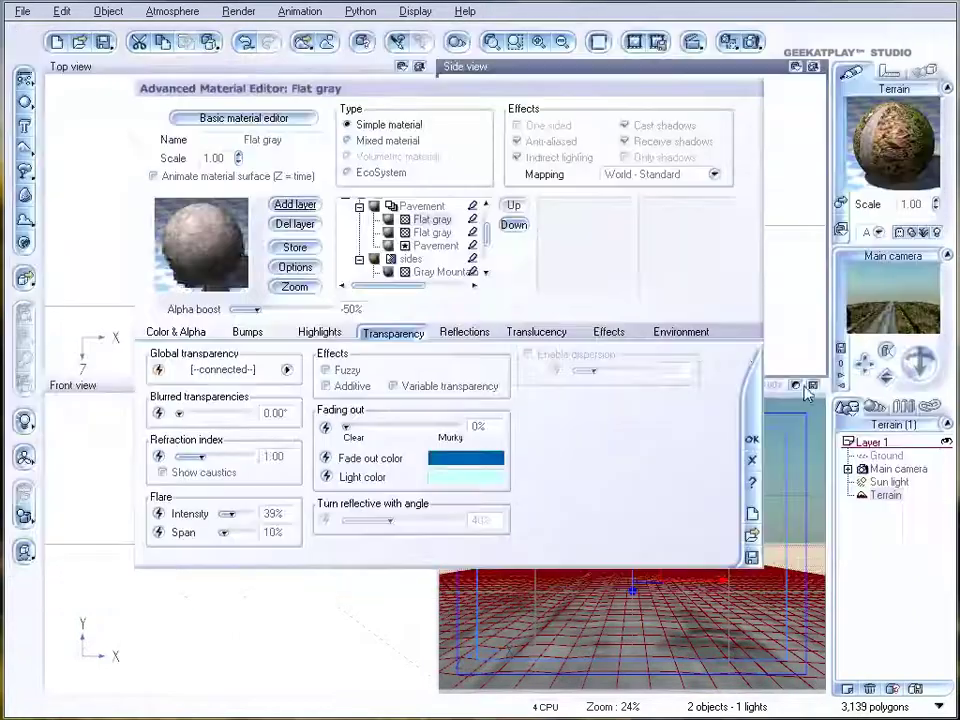
# Set both Flat gray layers to Object - Parametric mapping and raise the upper one's alpha boost to +100%.
pyautogui.click(704, 178)
pyautogui.click(686, 285)
pyautogui.click(432, 232)
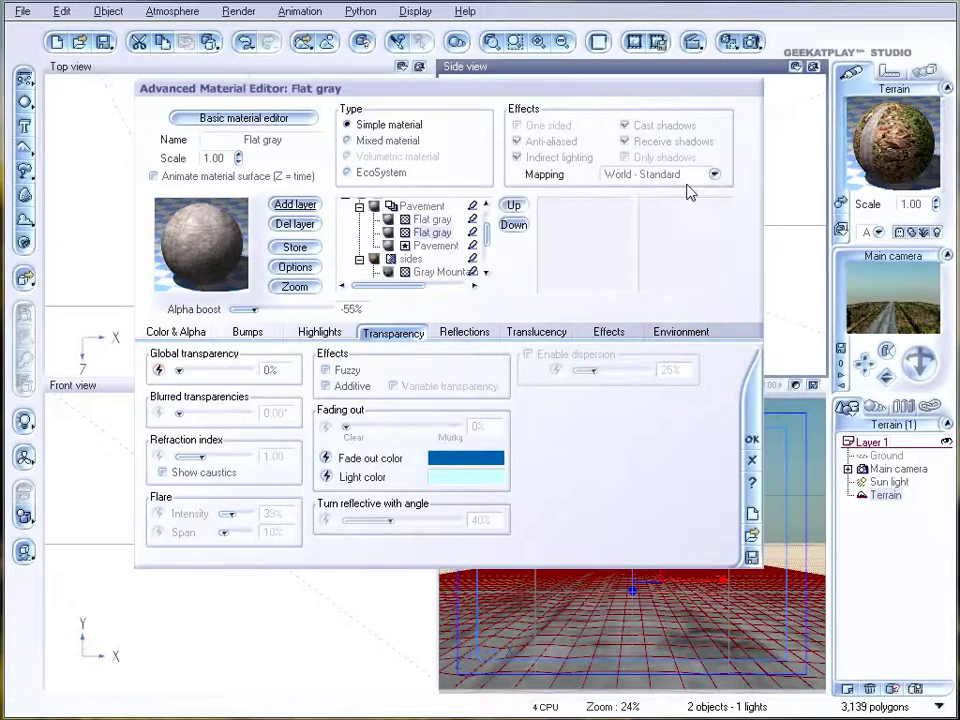
pyautogui.click(714, 174)
pyautogui.click(665, 285)
pyautogui.click(432, 219)
pyautogui.moveTo(305, 305); pyautogui.dragTo(332, 309)
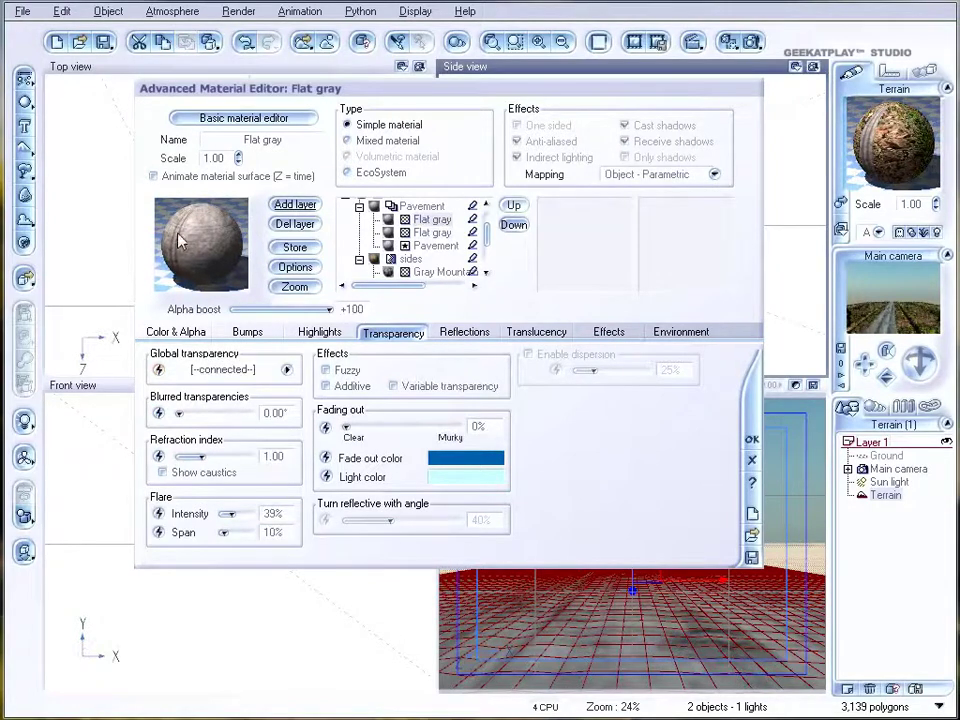
# Dismiss the render options unchanged, test-render the scene to check the road tracks, and close the render.
pyautogui.click(755, 42)
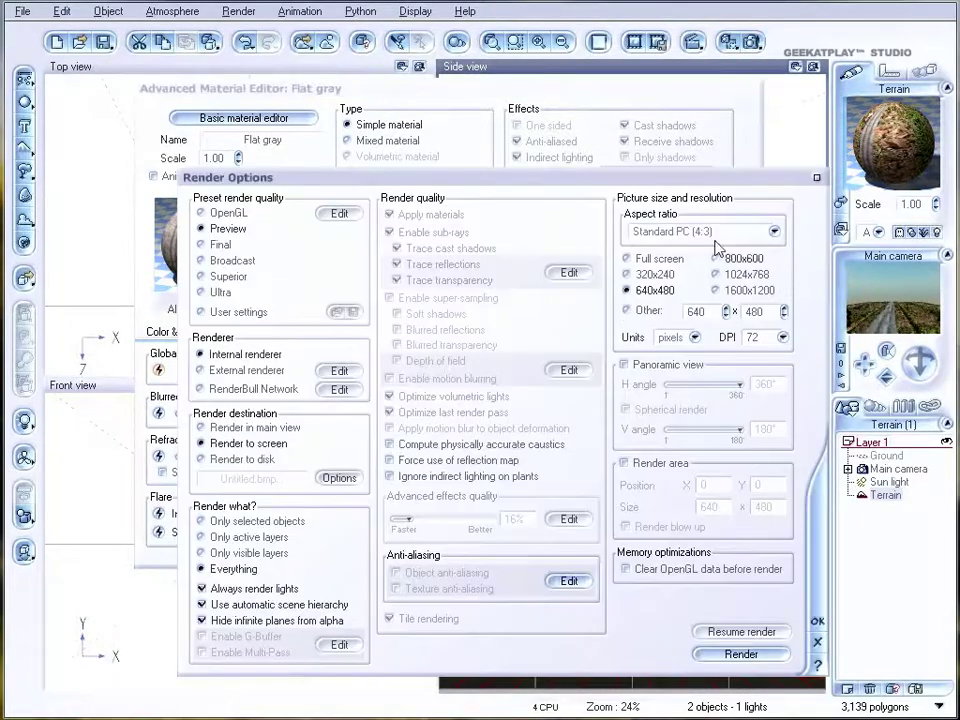
pyautogui.click(817, 641)
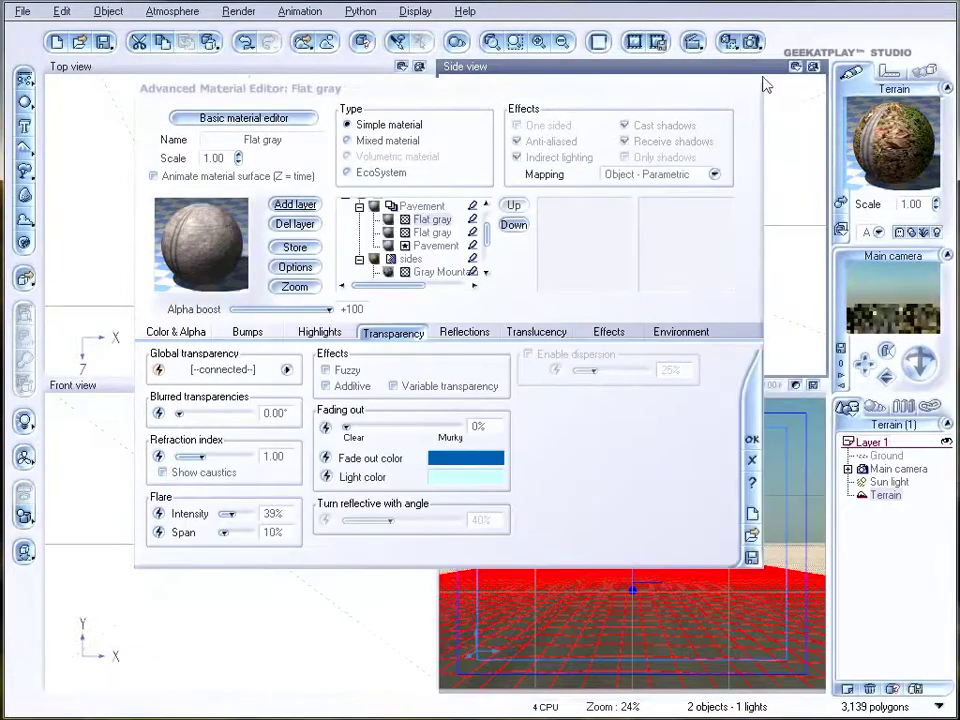
pyautogui.click(752, 43)
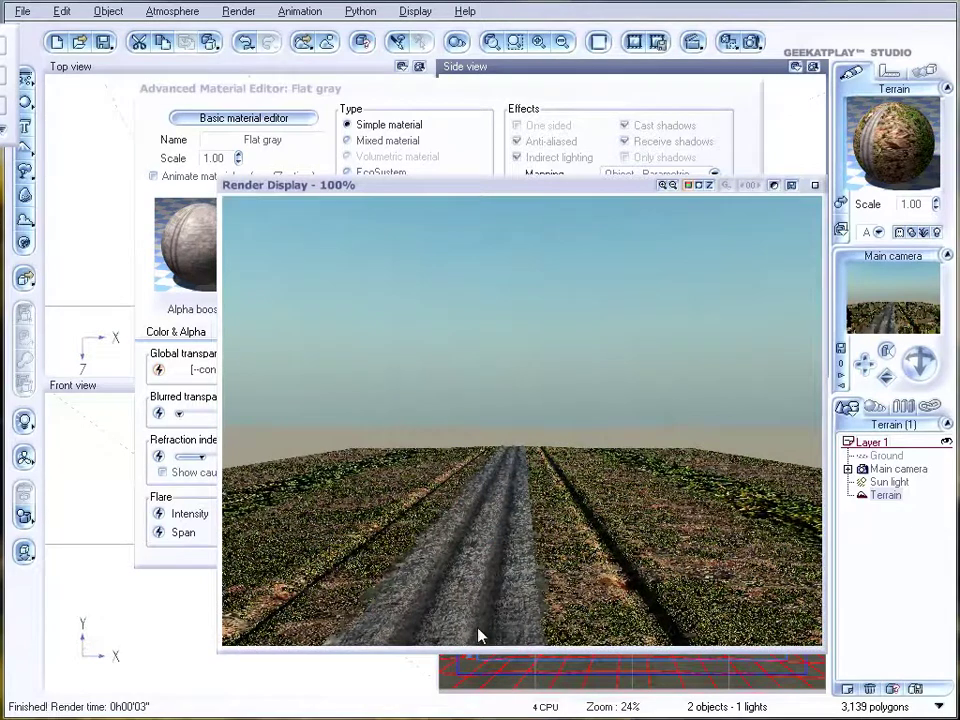
pyautogui.click(815, 185)
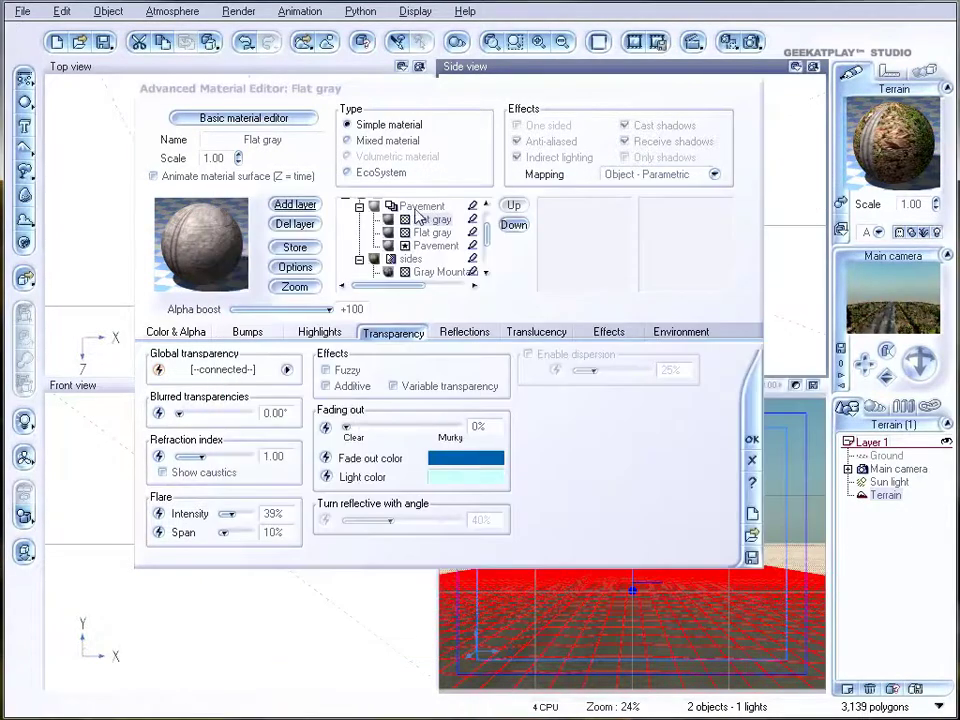
# Add a third Flat gray layer on top and rename the lowest Flat gray layer to dirt.
pyautogui.click(295, 204)
pyautogui.click(803, 686)
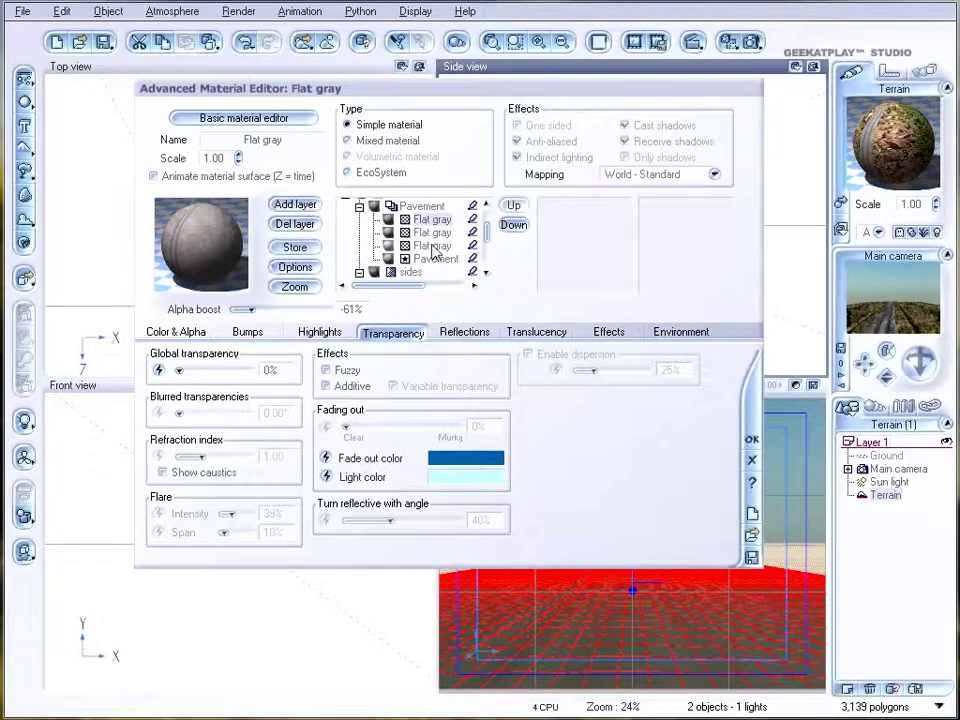
pyautogui.click(284, 139)
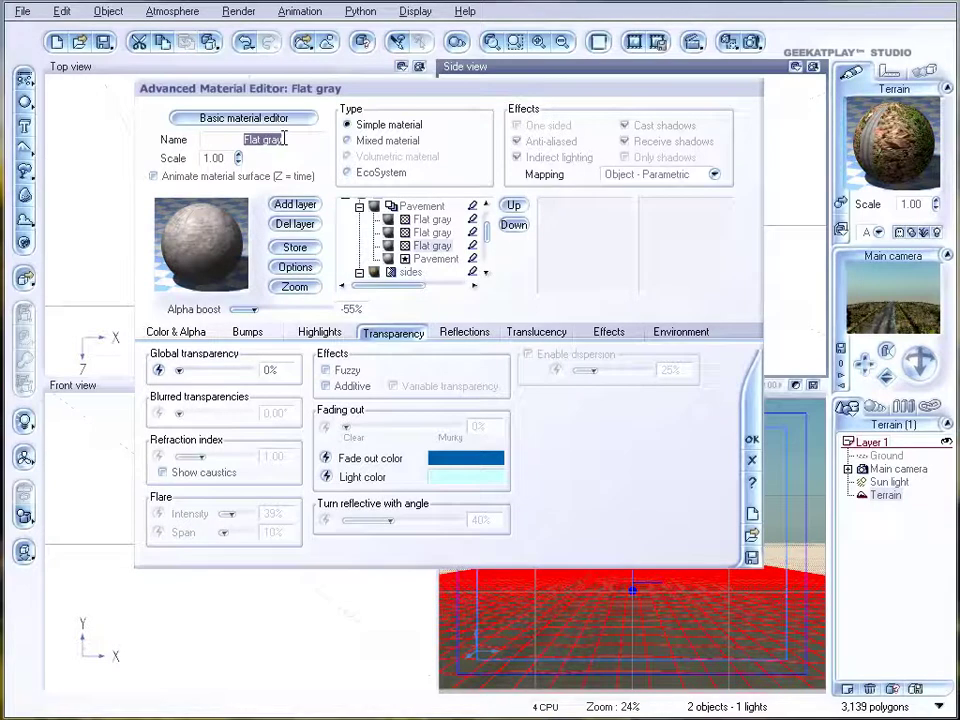
pyautogui.write('d')
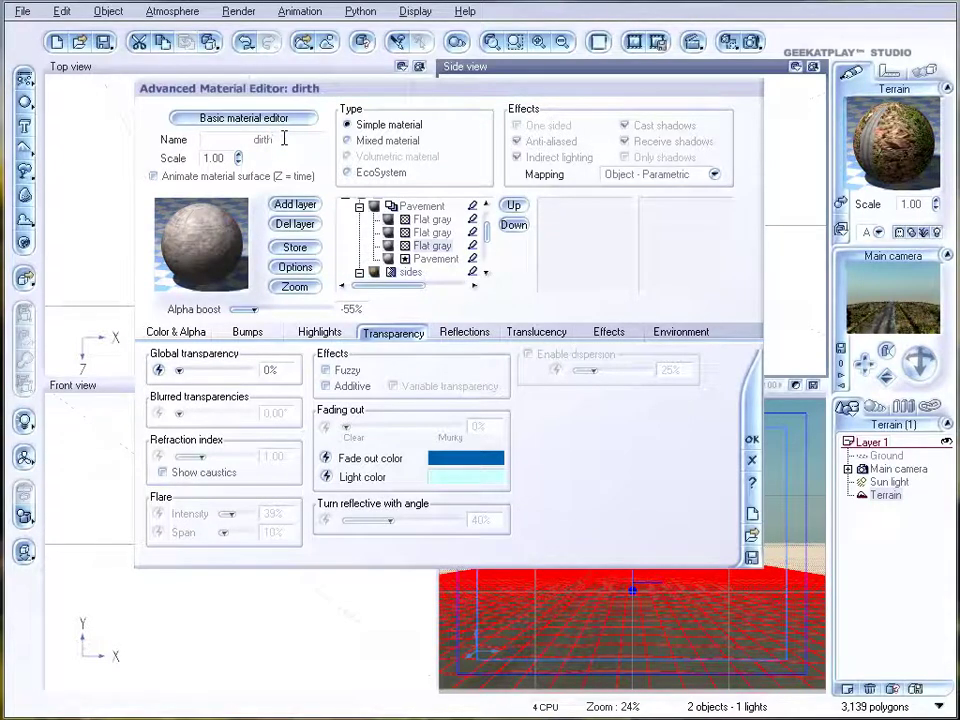
pyautogui.write('irth')
pyautogui.press('BackSpace')
pyautogui.press('Return')
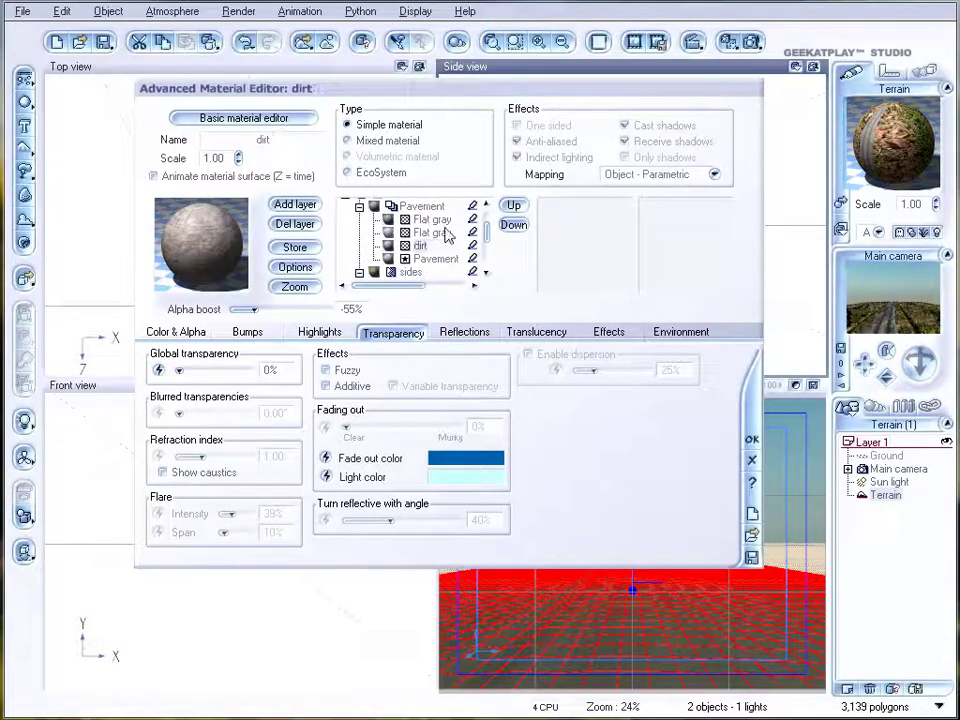
# Rename the middle Flat gray layer to tracks and the uppermost one to colorbalance.
pyautogui.press('Up')
pyautogui.click(292, 142)
pyautogui.write('b')
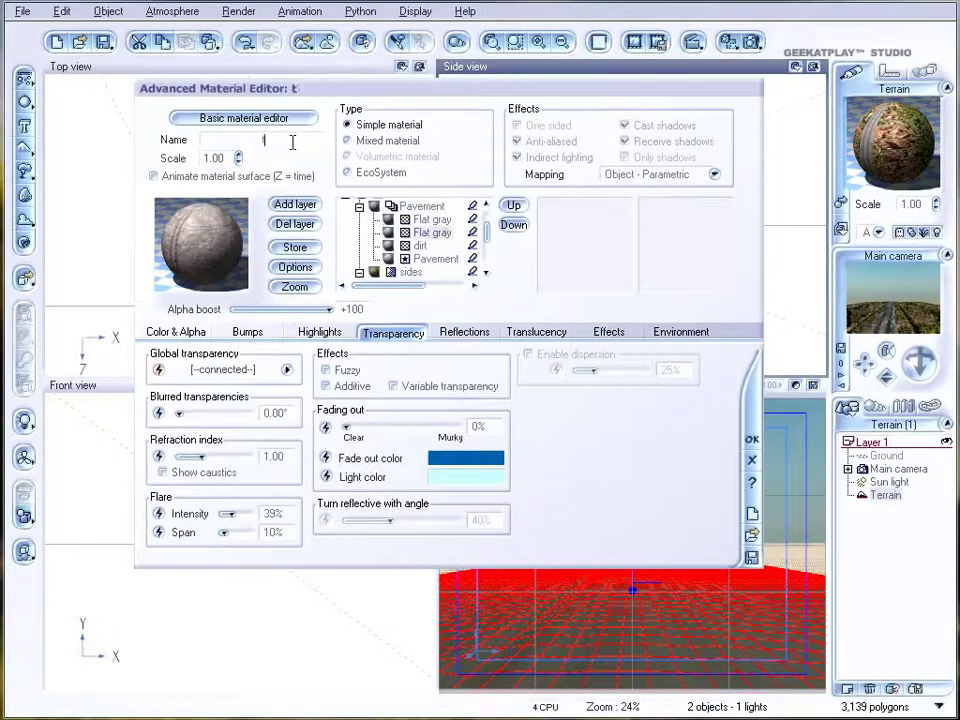
pyautogui.press('Return')
pyautogui.press('Up')
pyautogui.click(297, 144)
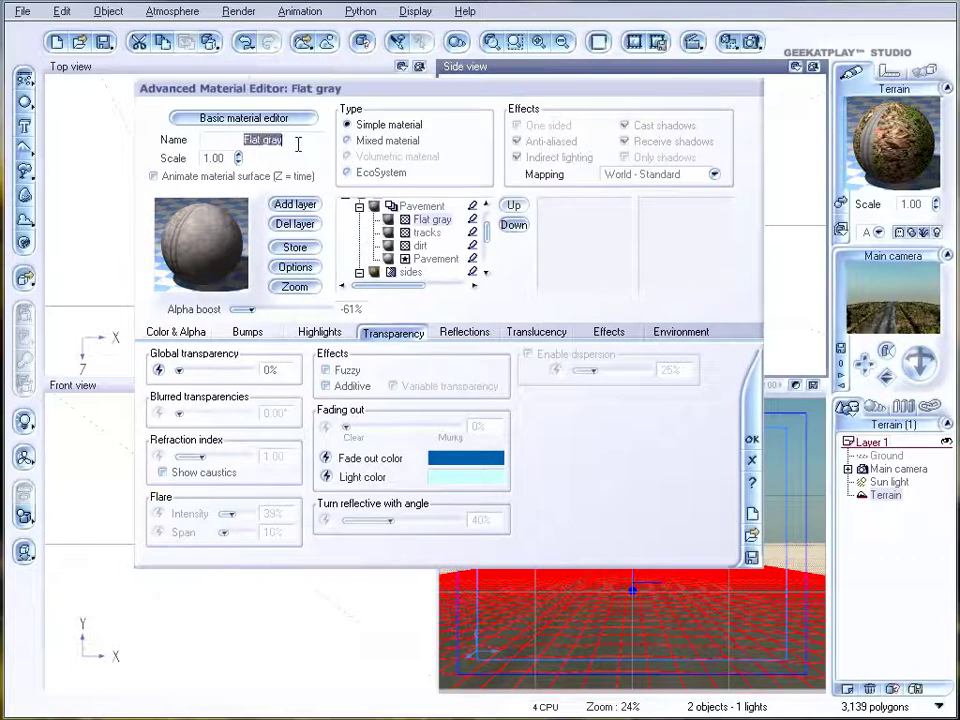
pyautogui.write('colorbalance')
pyautogui.press('Return')
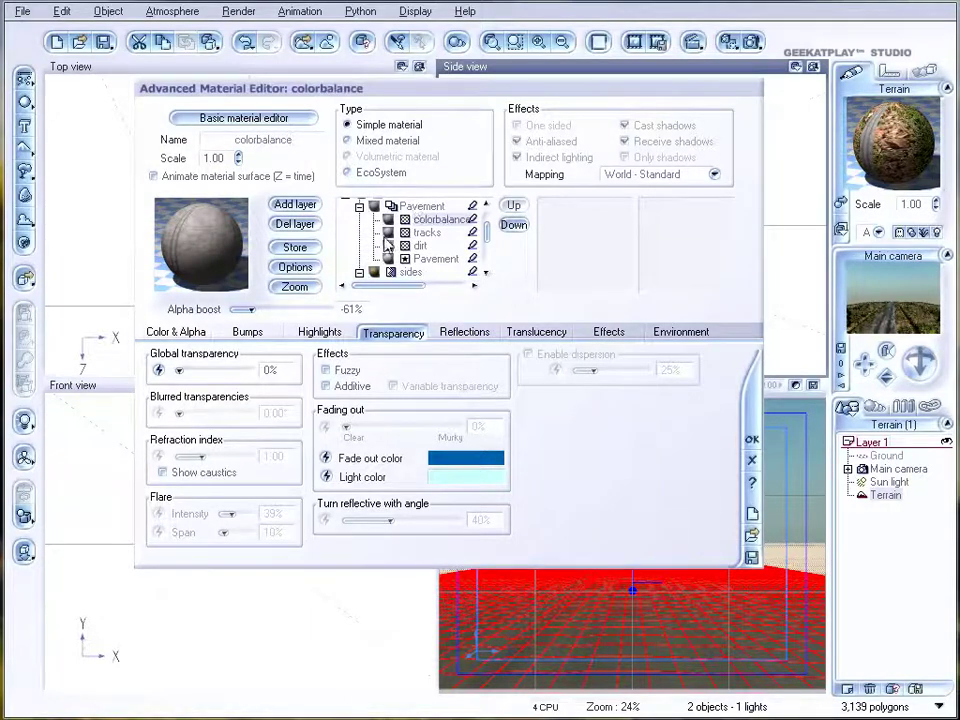
# Set the colorbalance layer's alpha boost to about -63% and feed its Bump output with a Perlin value noise node.
pyautogui.moveTo(258, 308); pyautogui.dragTo(246, 309)
pyautogui.click(247, 334)
pyautogui.rightClick(210, 412)
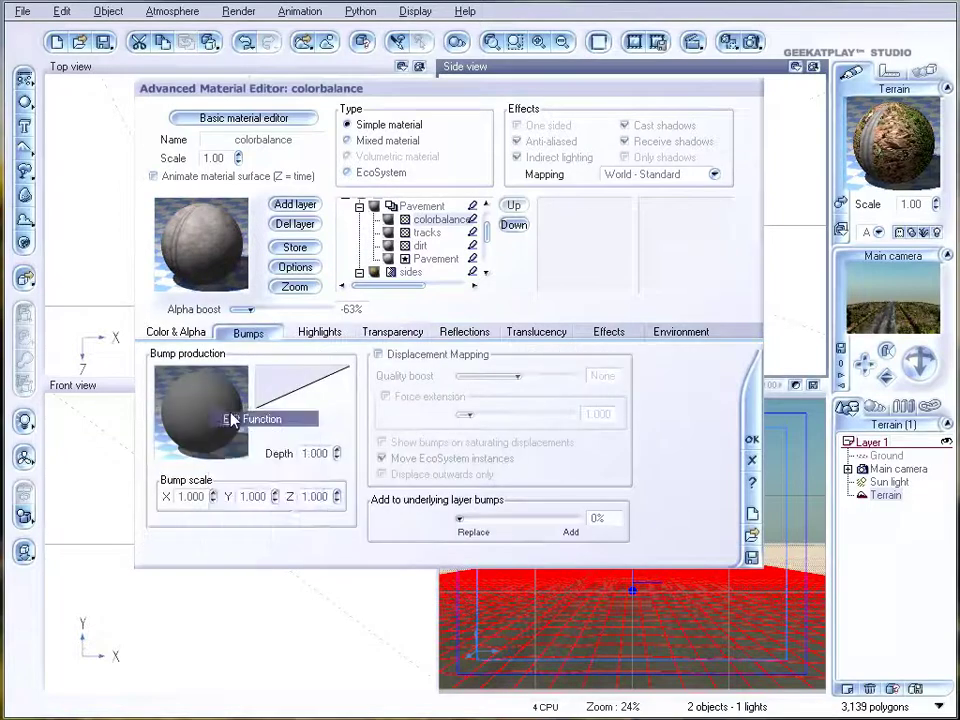
pyautogui.click(228, 418)
pyautogui.click(35, 160)
pyautogui.click(473, 343)
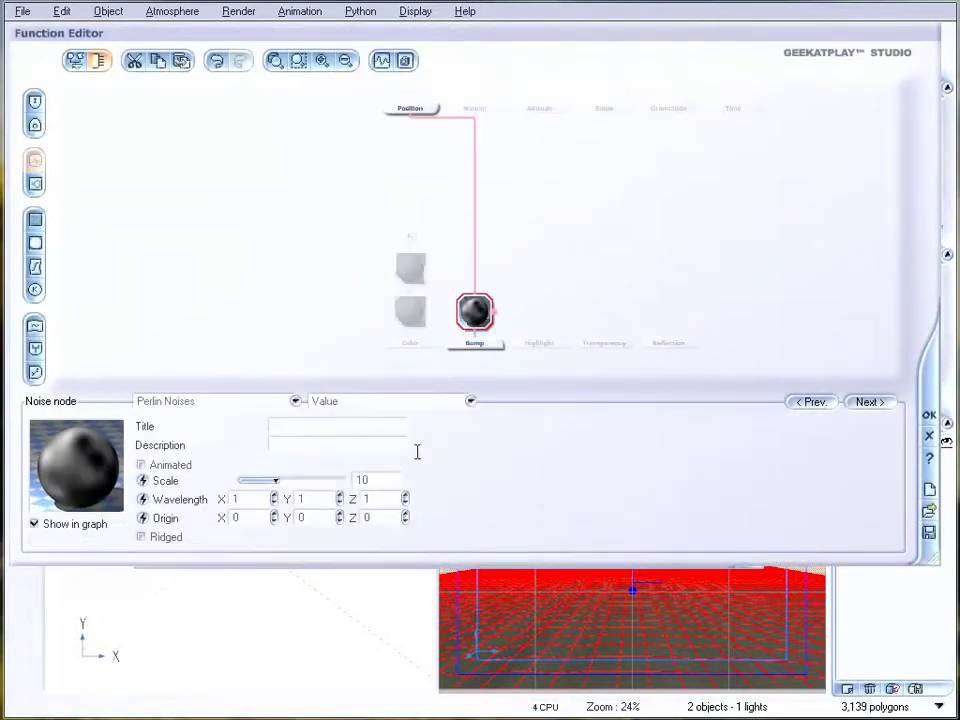
# Set the noise scale to about 0.19, accept the function, and lower the colorbalance bump depth to 0.600.
pyautogui.moveTo(332, 481); pyautogui.dragTo(287, 480)
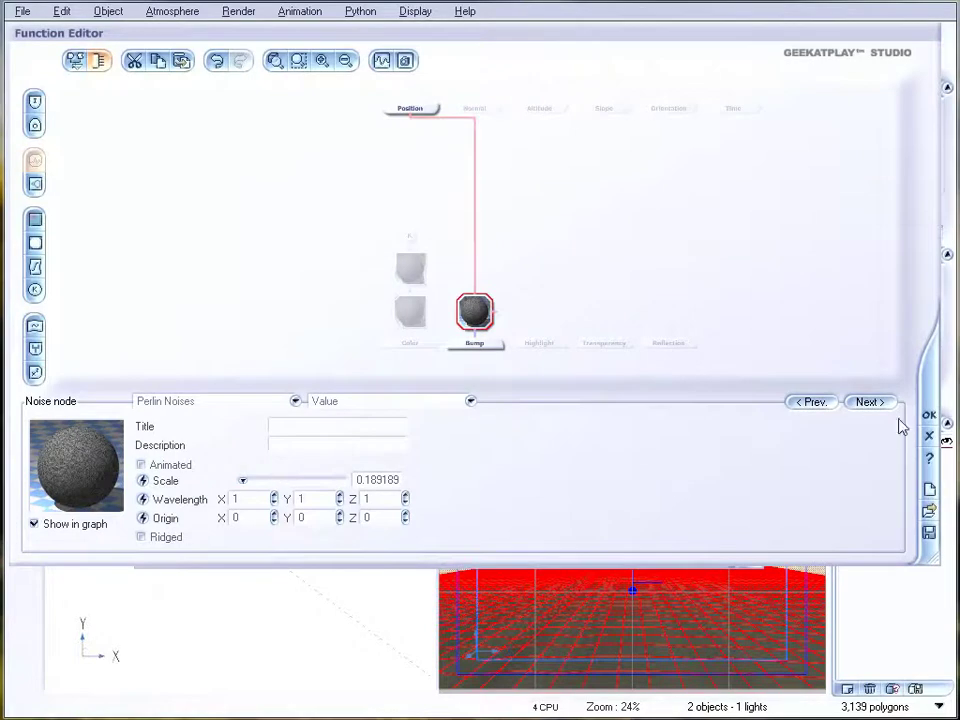
pyautogui.click(929, 414)
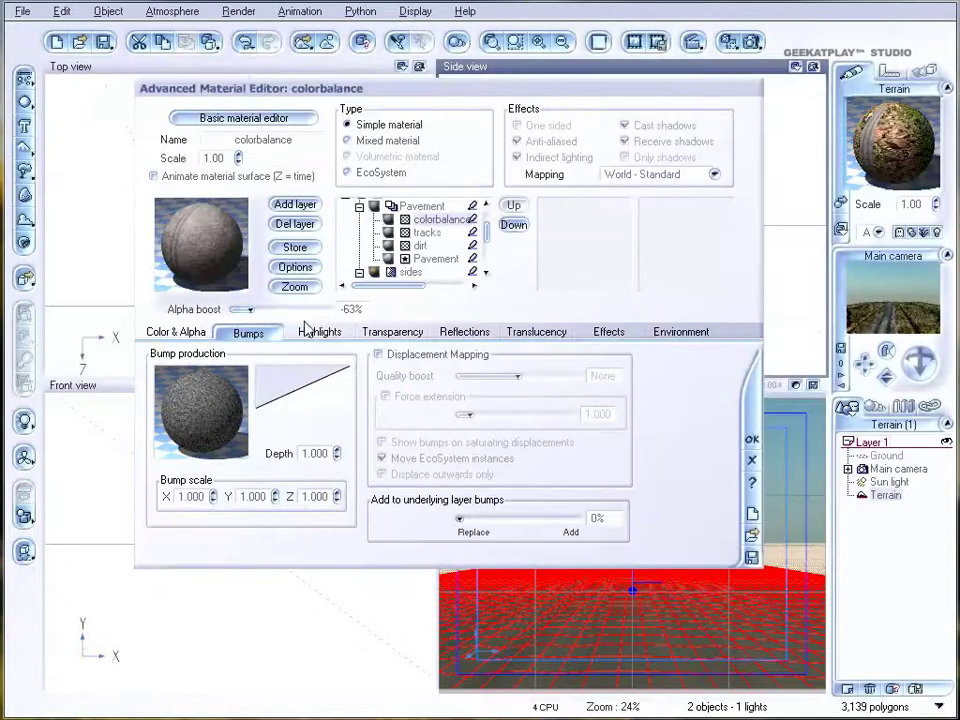
pyautogui.moveTo(337, 454); pyautogui.dragTo(337, 464)
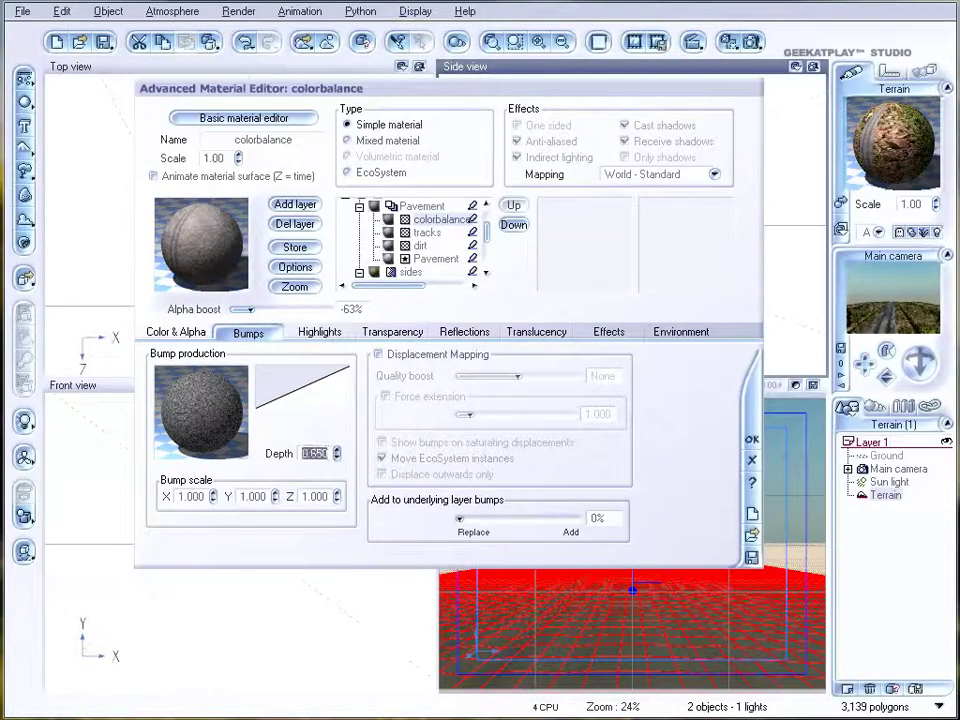
# Test-render the scene to check the road with the colorbalance layer, then close the render.
pyautogui.click(658, 42)
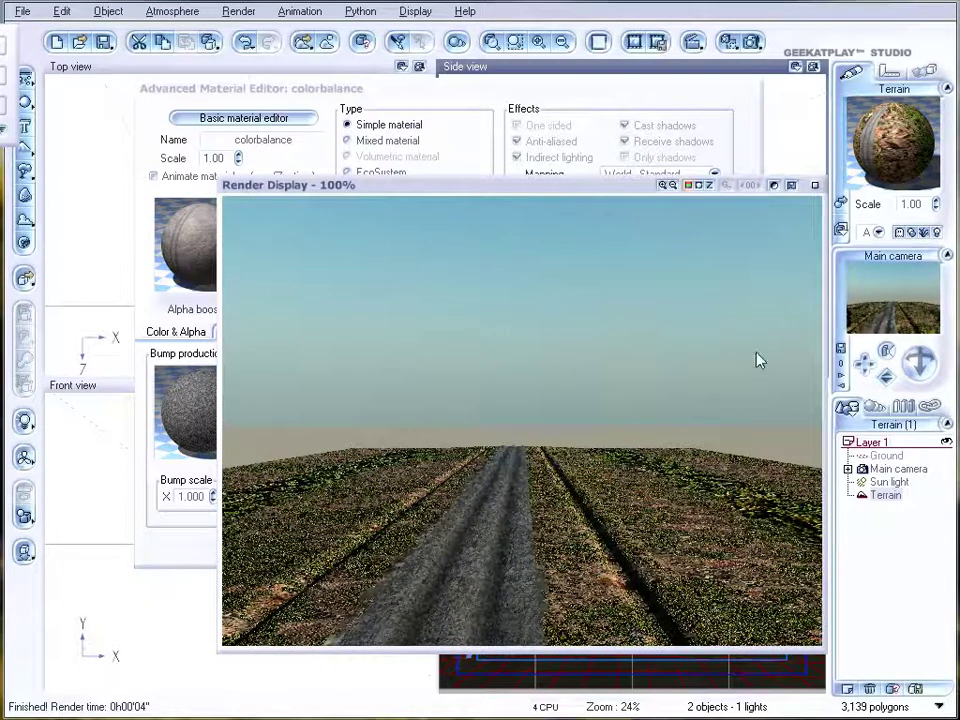
pyautogui.click(815, 187)
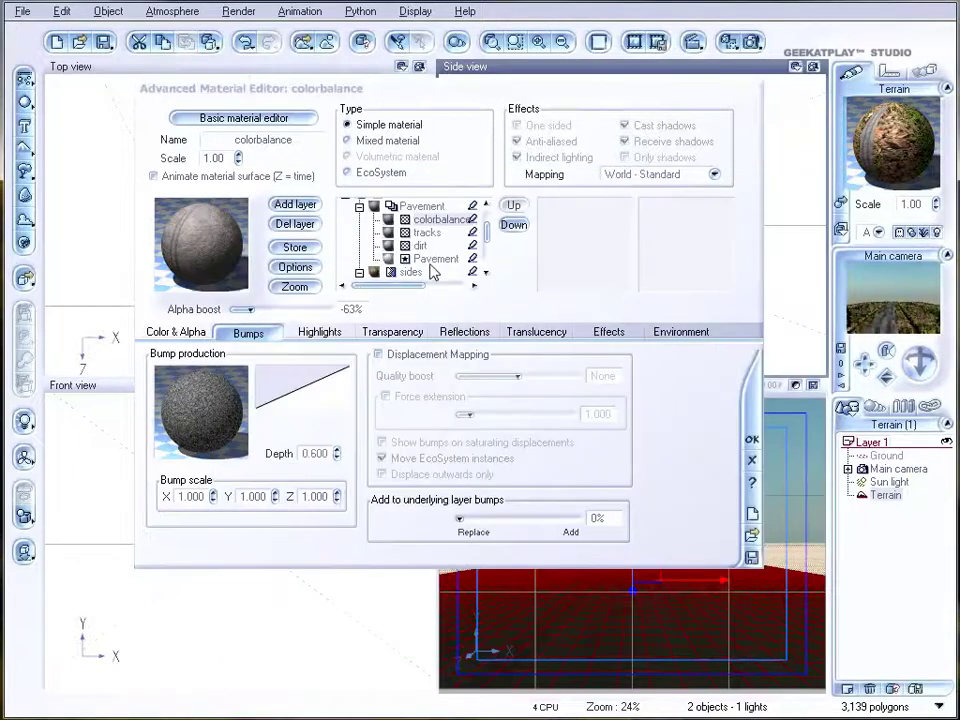
# Add a Green plastic layer to the Vegetation & Orange Roc material within the roadsides mix.
pyautogui.click(489, 245)
pyautogui.click(412, 229)
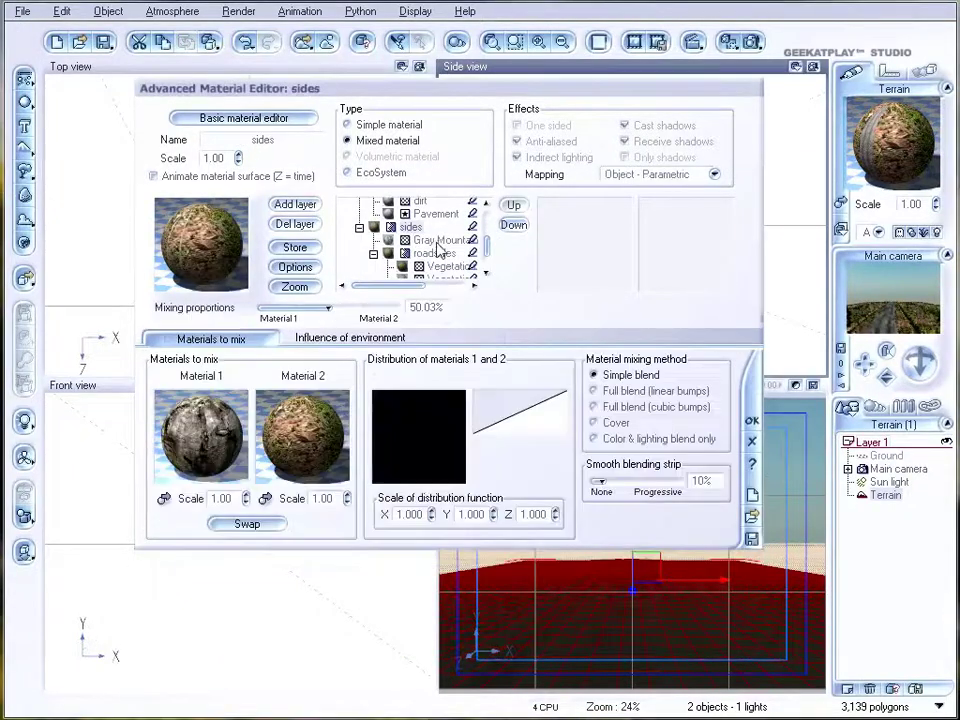
pyautogui.click(440, 241)
pyautogui.click(435, 253)
pyautogui.click(489, 256)
pyautogui.click(437, 272)
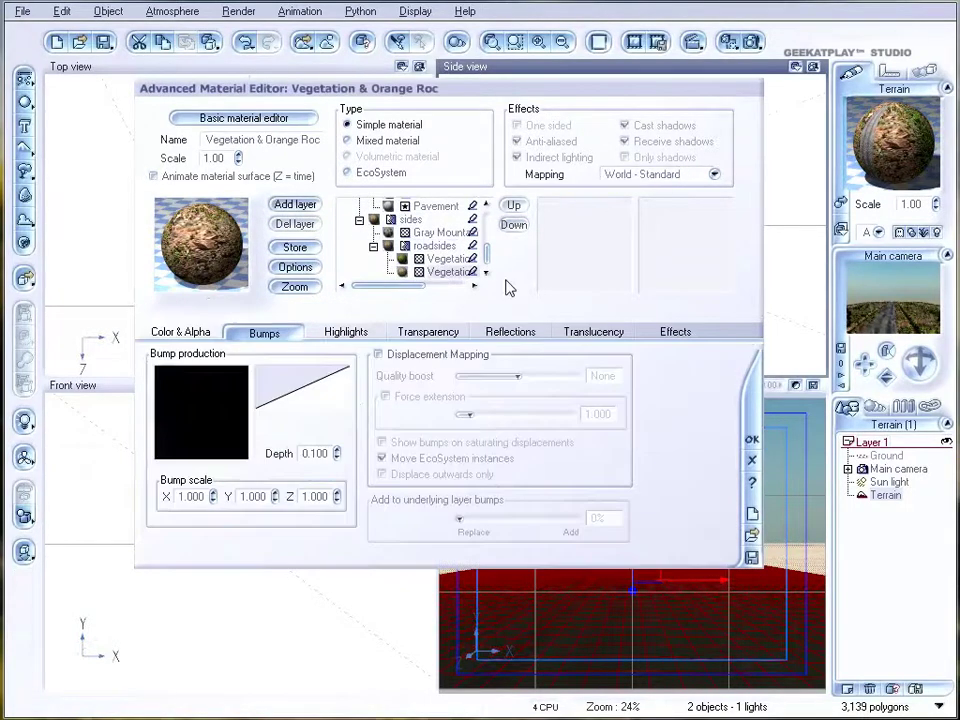
pyautogui.click(295, 204)
pyautogui.click(506, 314)
pyautogui.click(803, 628)
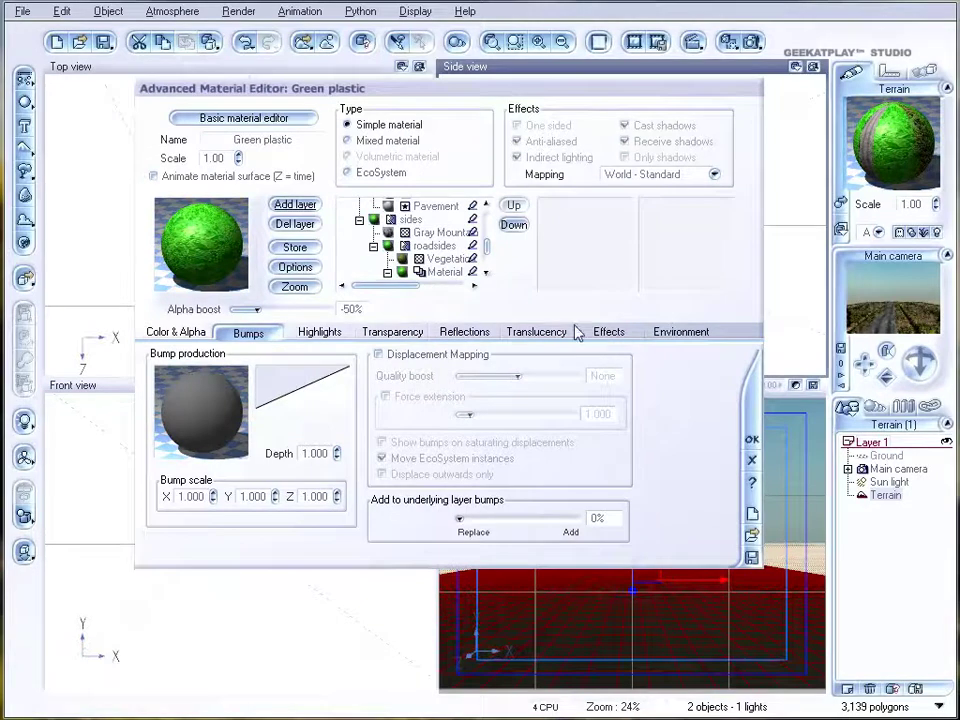
# Drive the Green plastic layer's global transparency with a Projected Texture Map node.
pyautogui.click(392, 332)
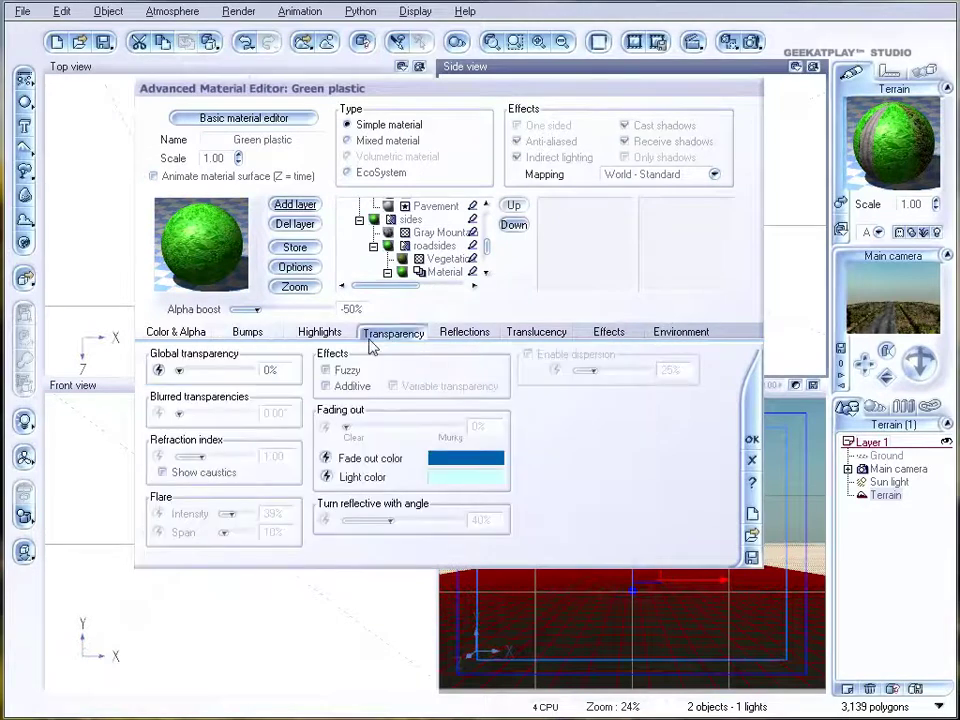
pyautogui.click(158, 371)
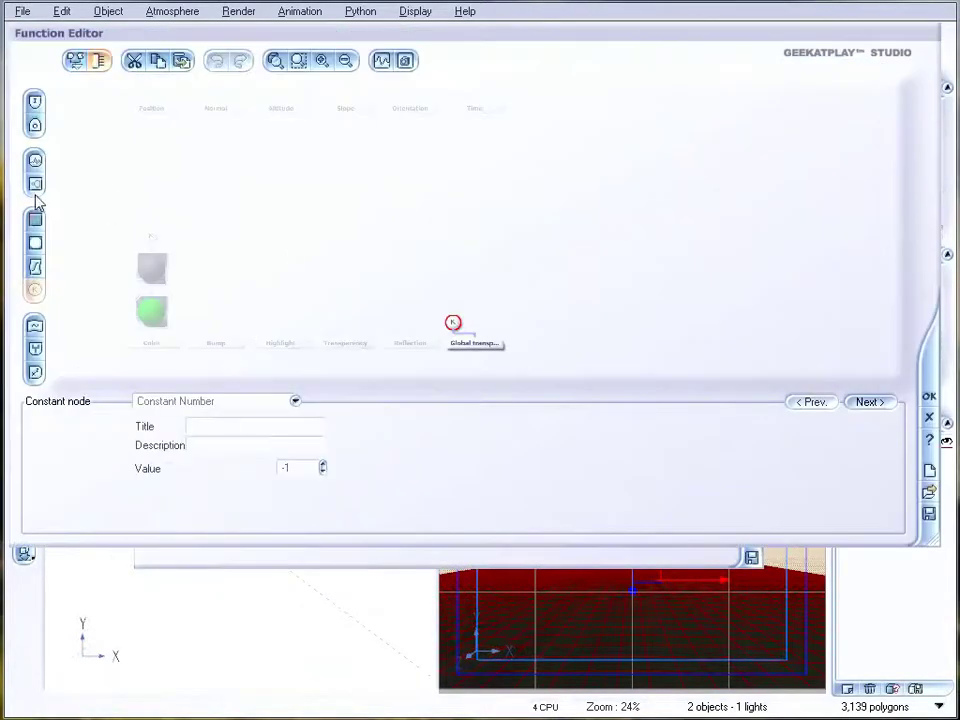
pyautogui.click(35, 243)
pyautogui.moveTo(462, 318); pyautogui.dragTo(462, 274)
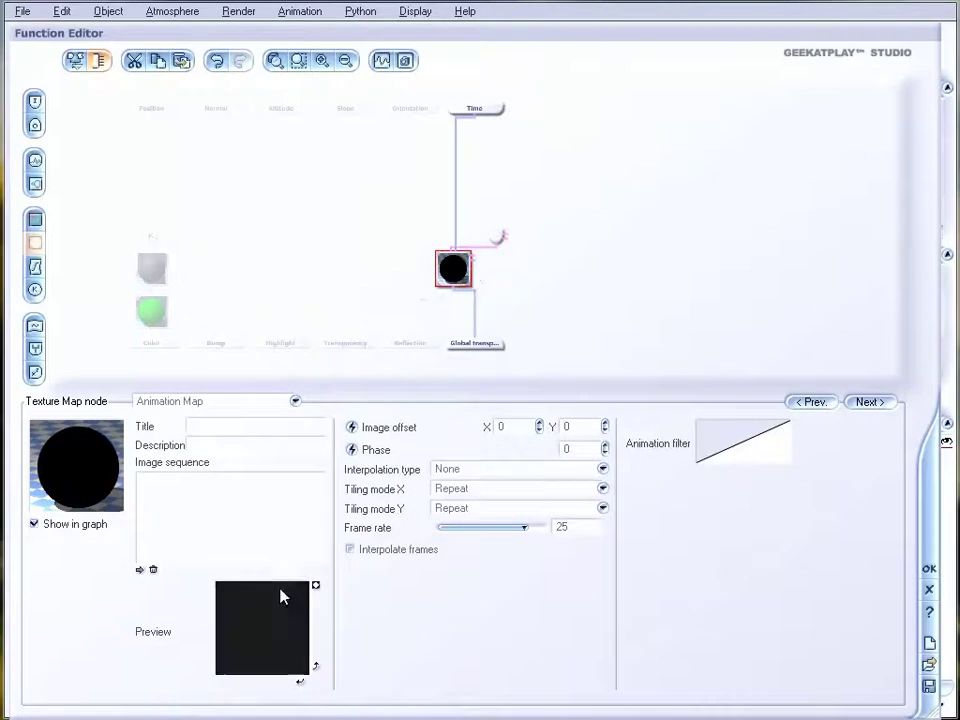
pyautogui.click(205, 403)
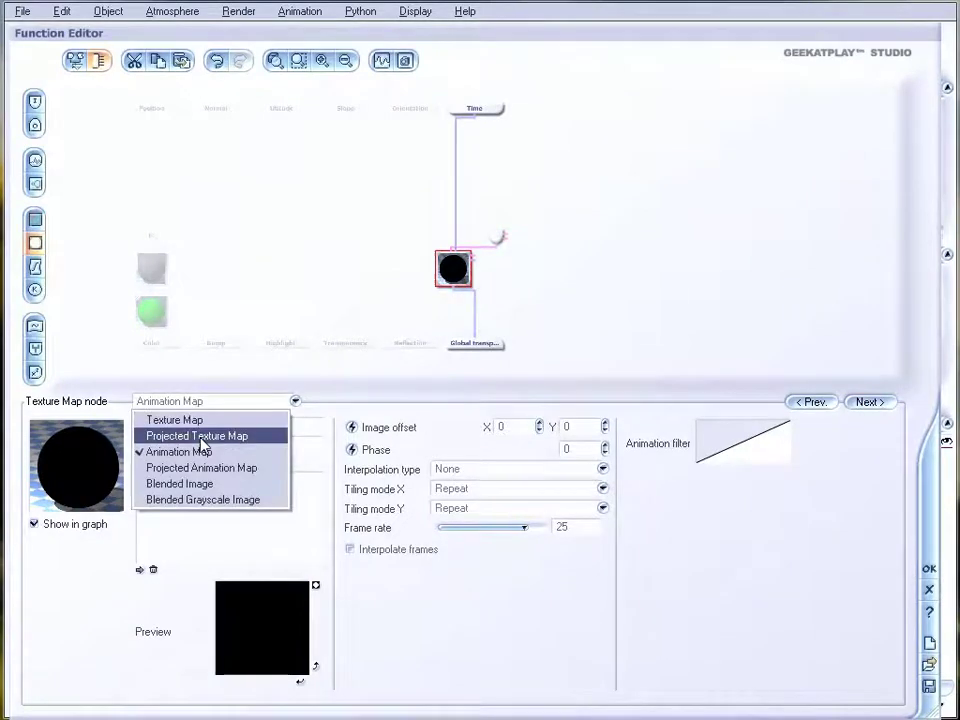
pyautogui.click(200, 435)
pyautogui.click(500, 241)
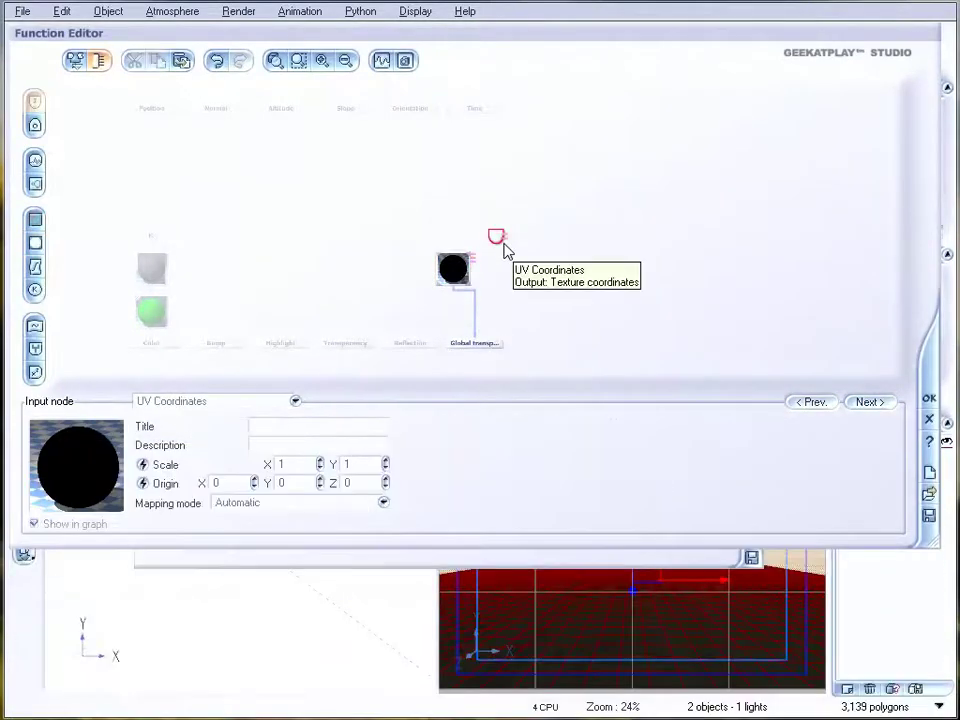
pyautogui.click(462, 276)
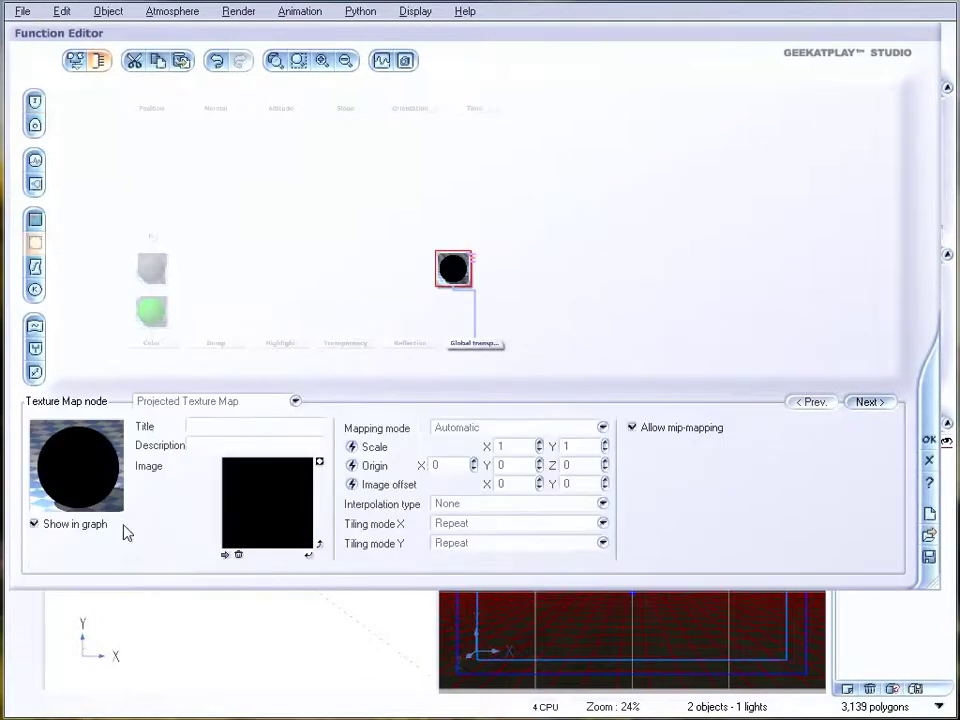
# Load canal.jpg from the roads folder into the transparency texture map, accept the function, and test-render the scene.
pyautogui.click(224, 555)
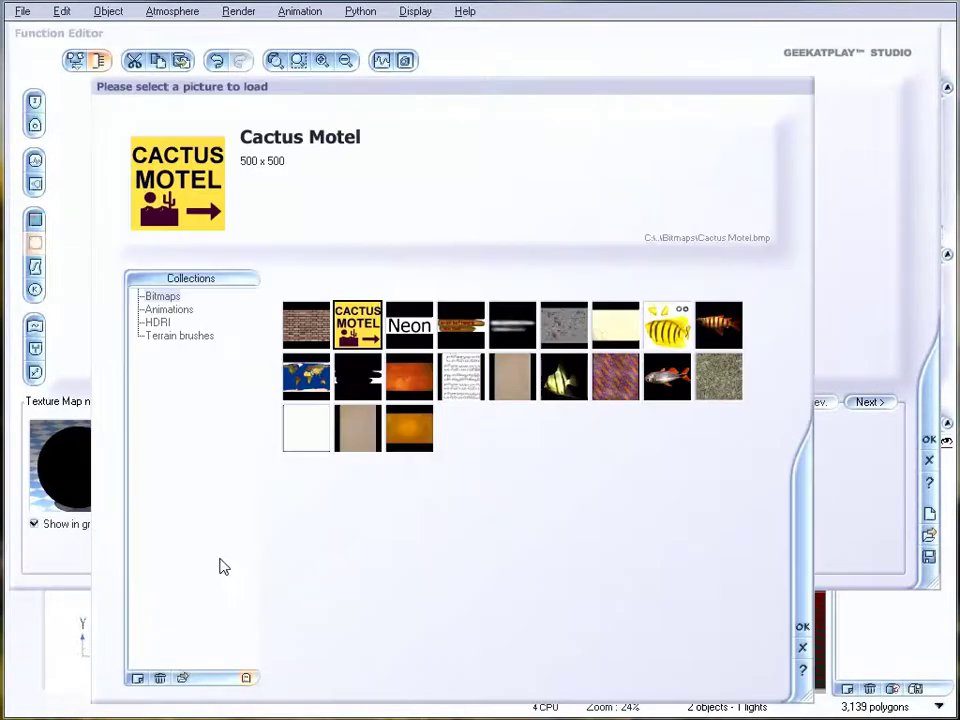
pyautogui.click(183, 679)
pyautogui.click(428, 188)
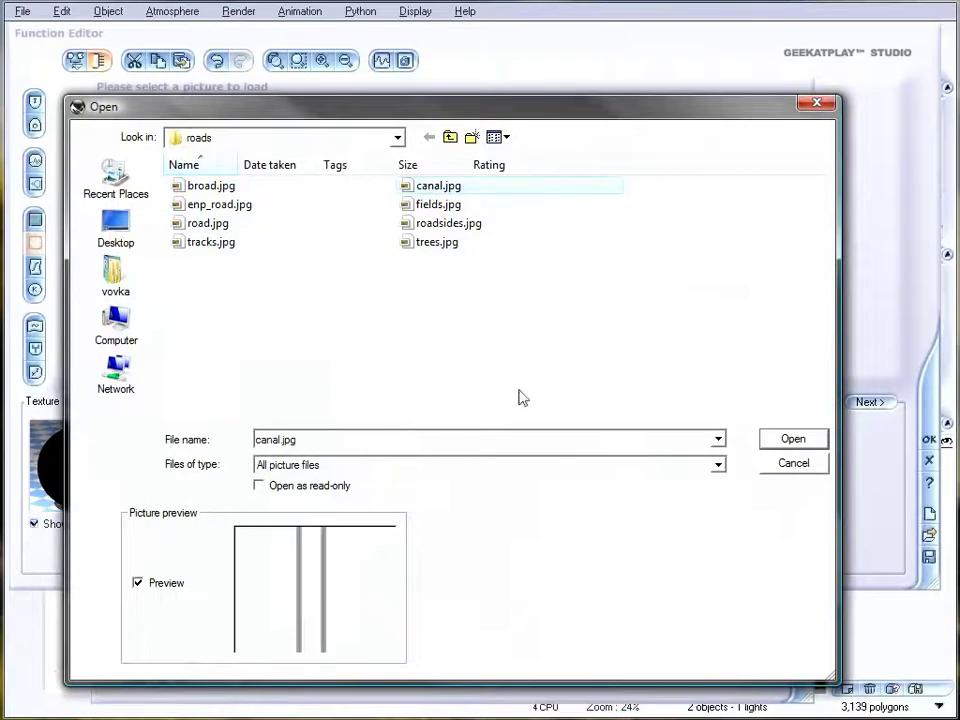
pyautogui.click(821, 438)
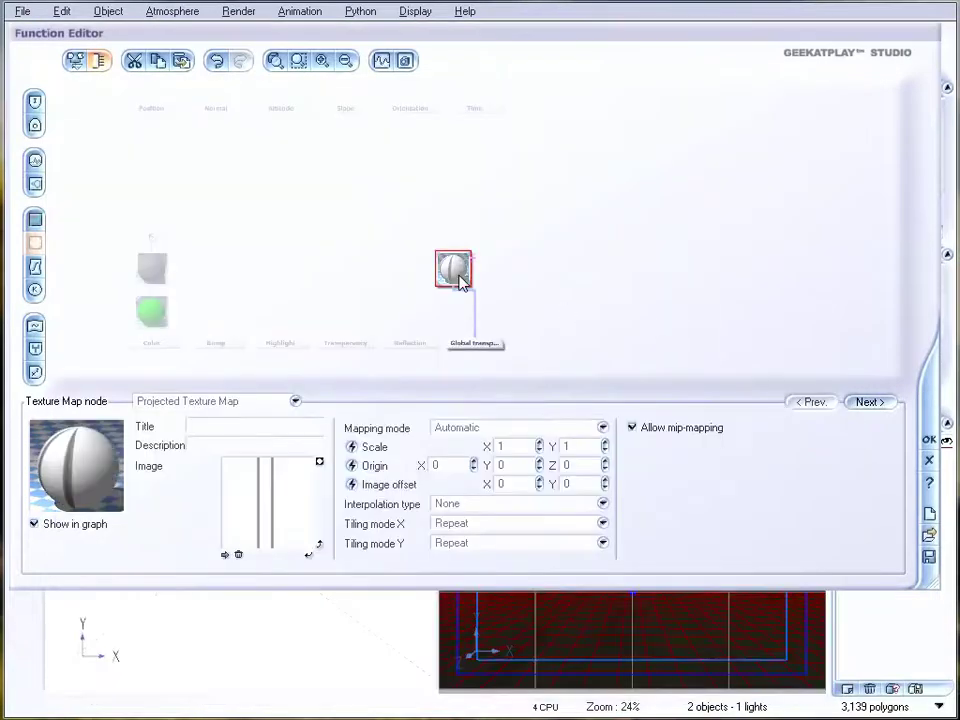
pyautogui.click(926, 441)
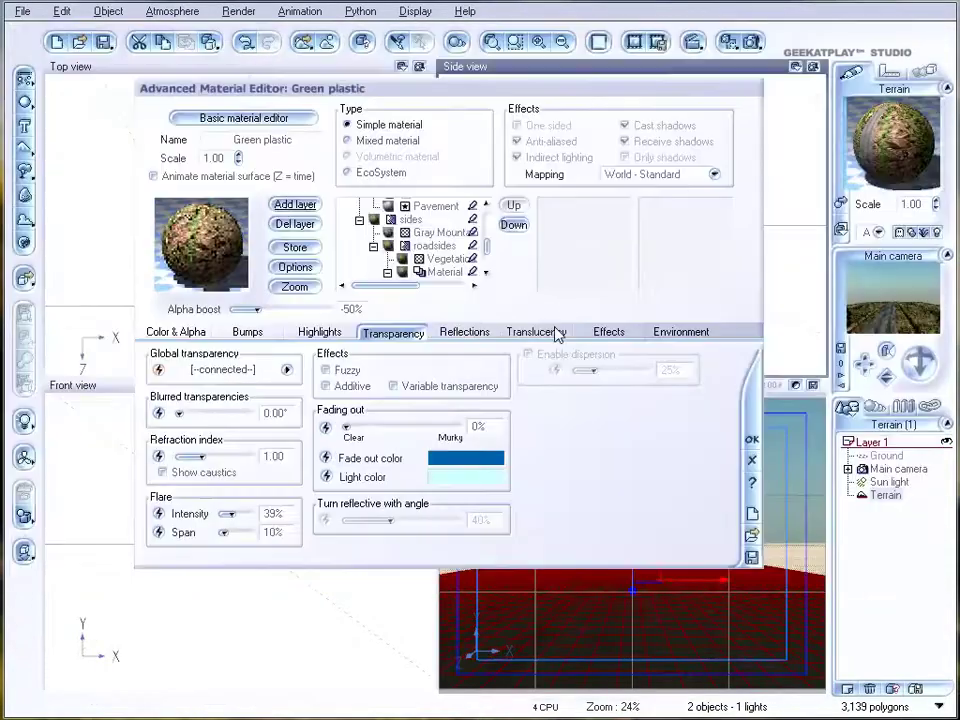
pyautogui.click(753, 42)
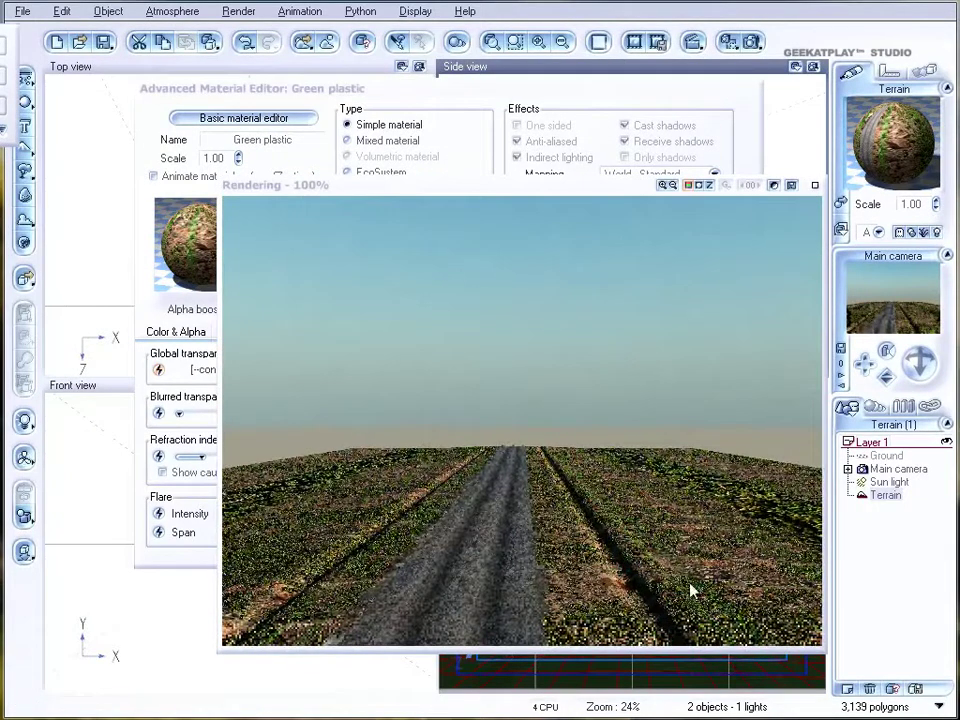
pyautogui.click(815, 185)
# Set the Green plastic layer's mapping to Object - Parametric and test-render the scene again.
pyautogui.click(712, 174)
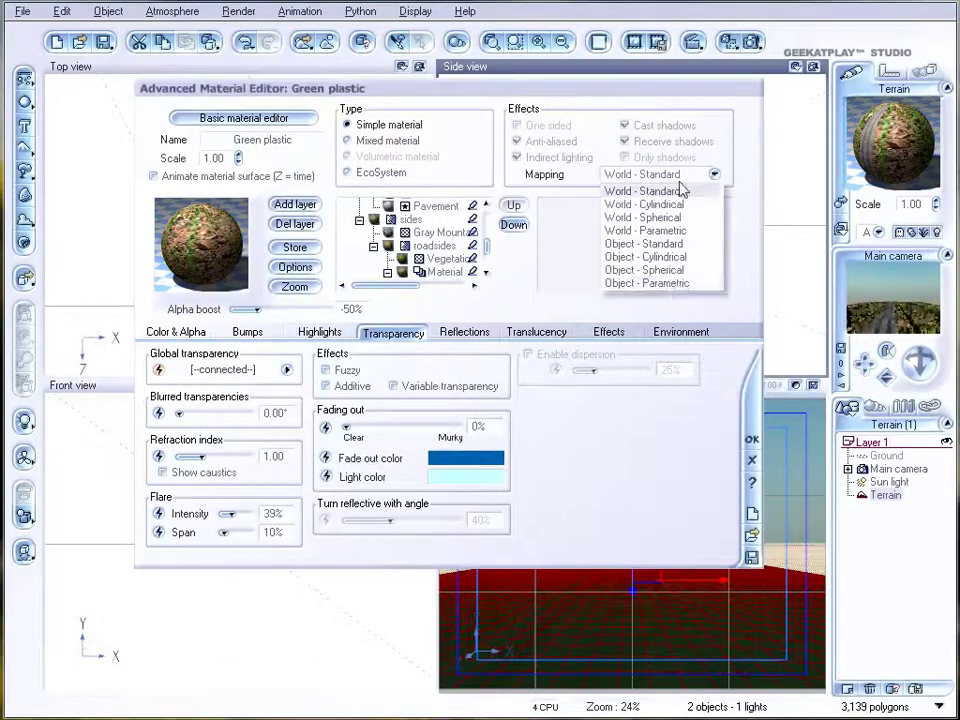
pyautogui.click(686, 284)
pyautogui.click(751, 44)
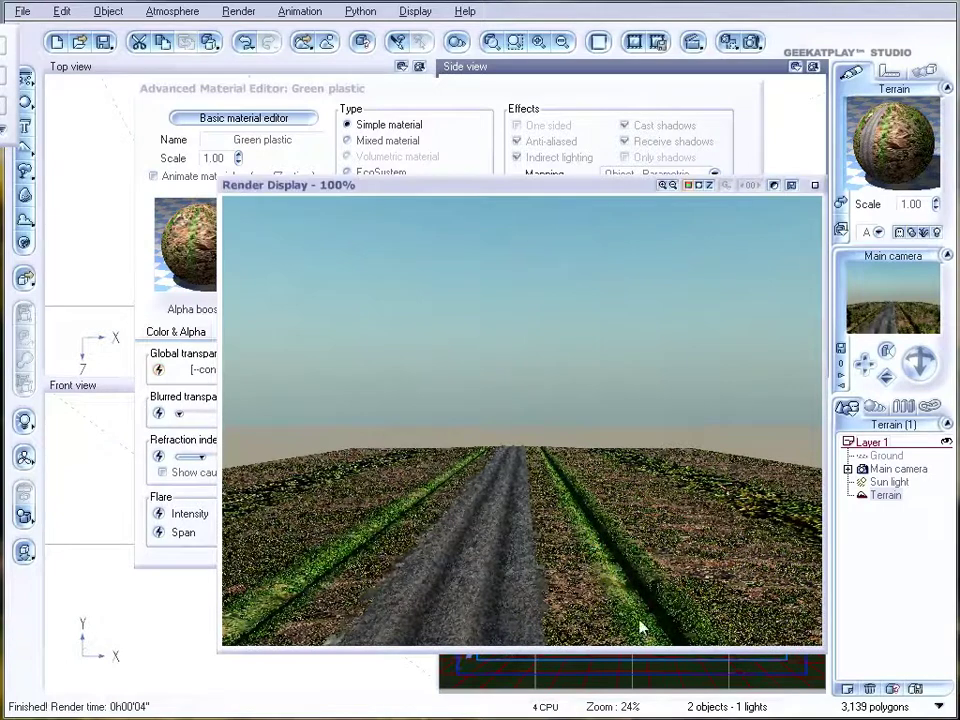
pyautogui.click(816, 187)
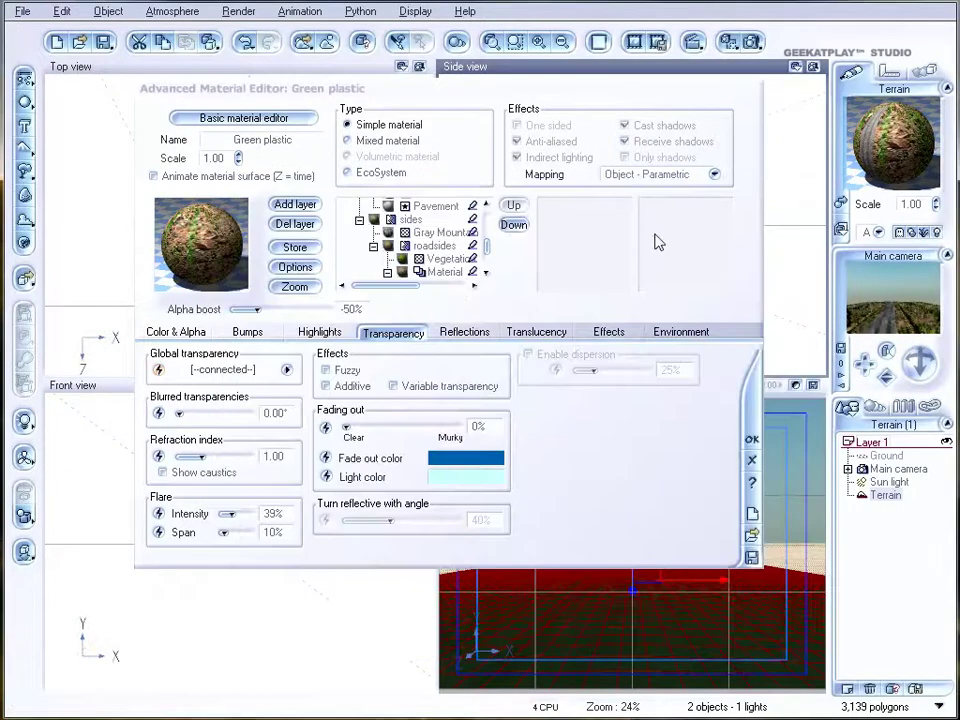
pyautogui.click(485, 255)
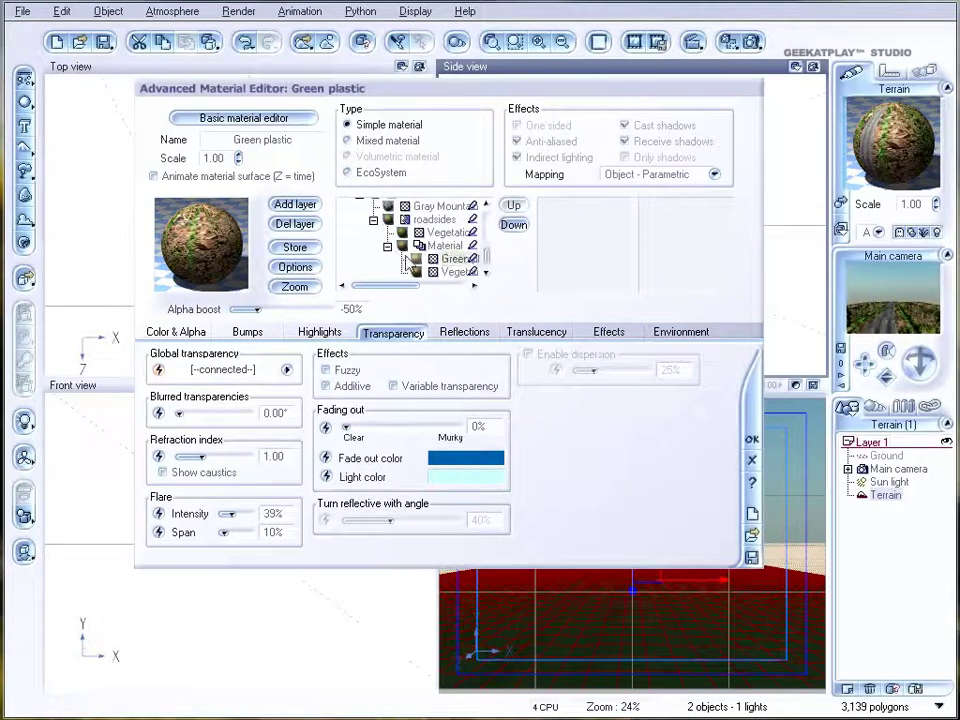
pyautogui.click(226, 234)
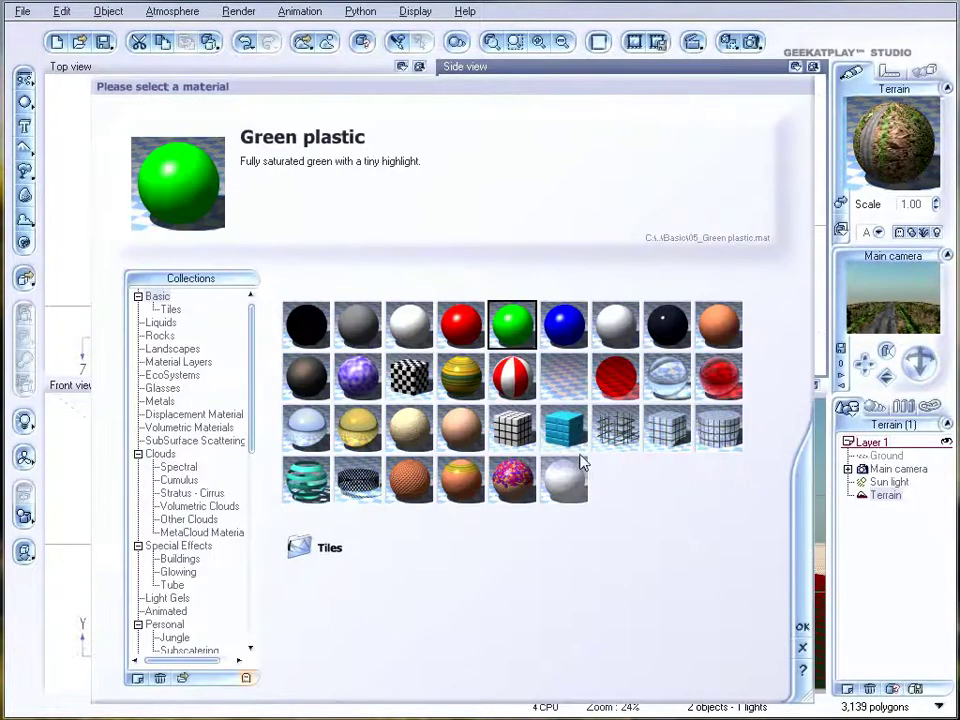
pyautogui.click(170, 348)
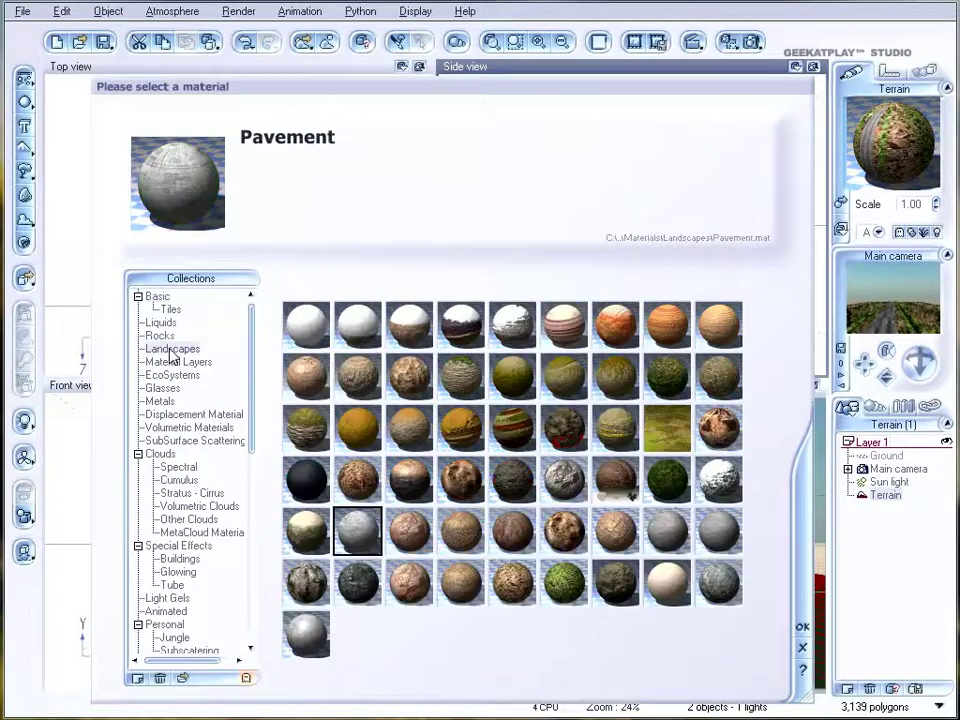
pyautogui.click(664, 490)
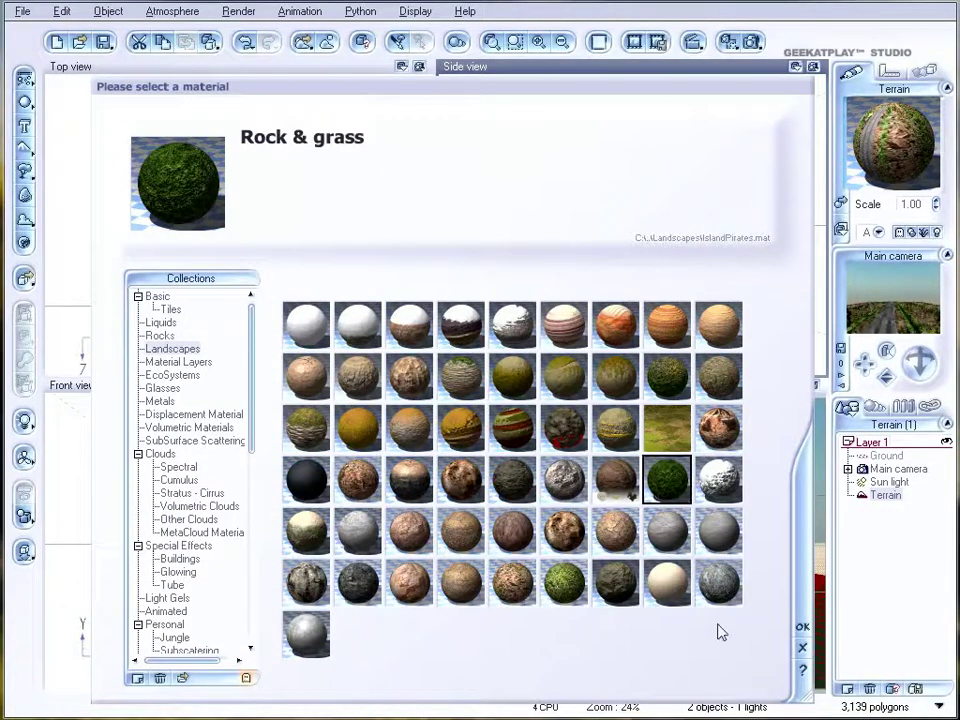
pyautogui.click(803, 628)
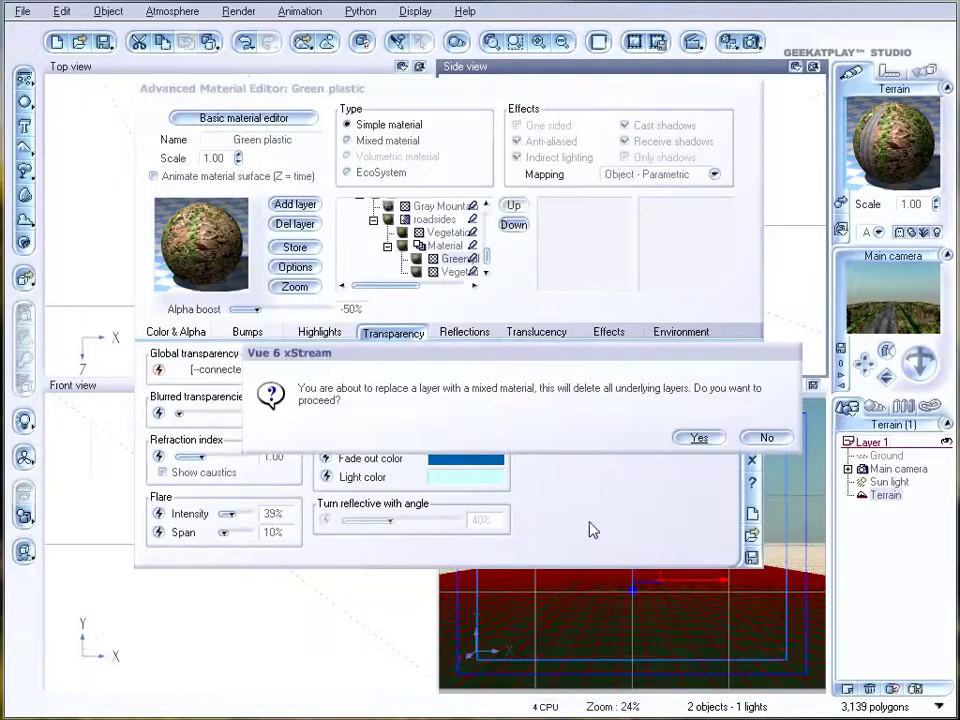
pyautogui.click(766, 437)
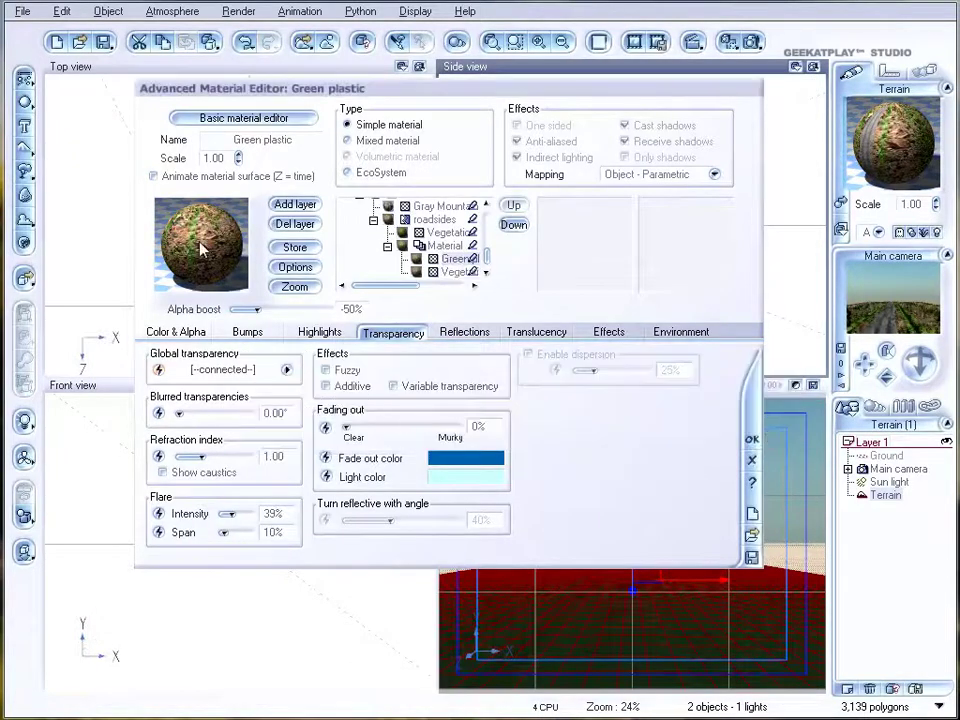
# Replace the Green plastic layer with the Vegetation material from the Landscapes collection and test-render the scene.
pyautogui.doubleClick(232, 285)
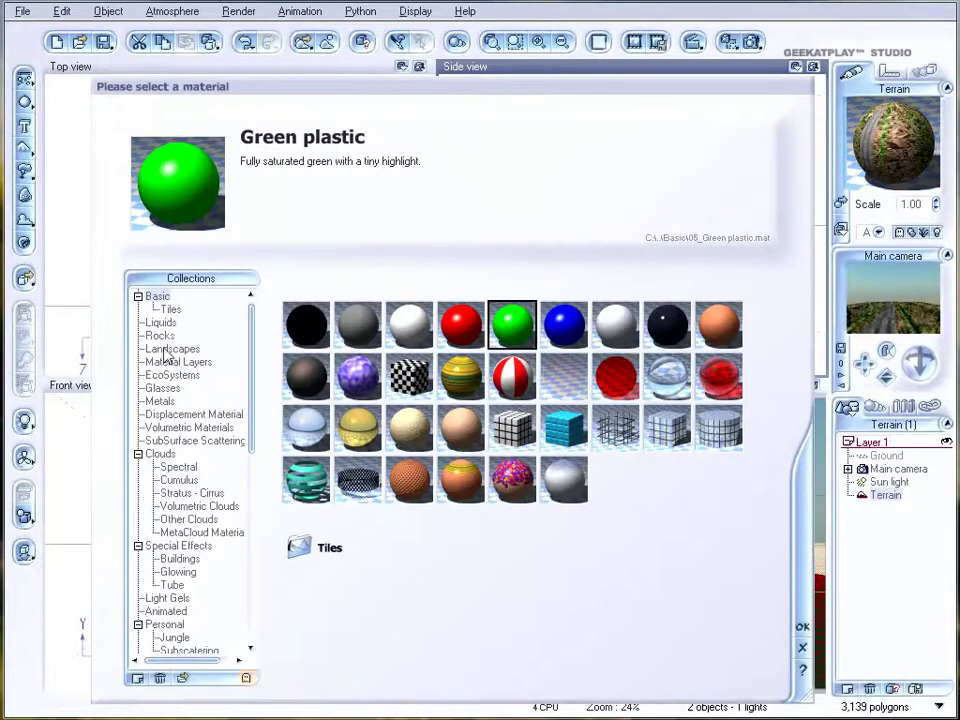
pyautogui.click(172, 348)
pyautogui.click(561, 574)
pyautogui.click(802, 626)
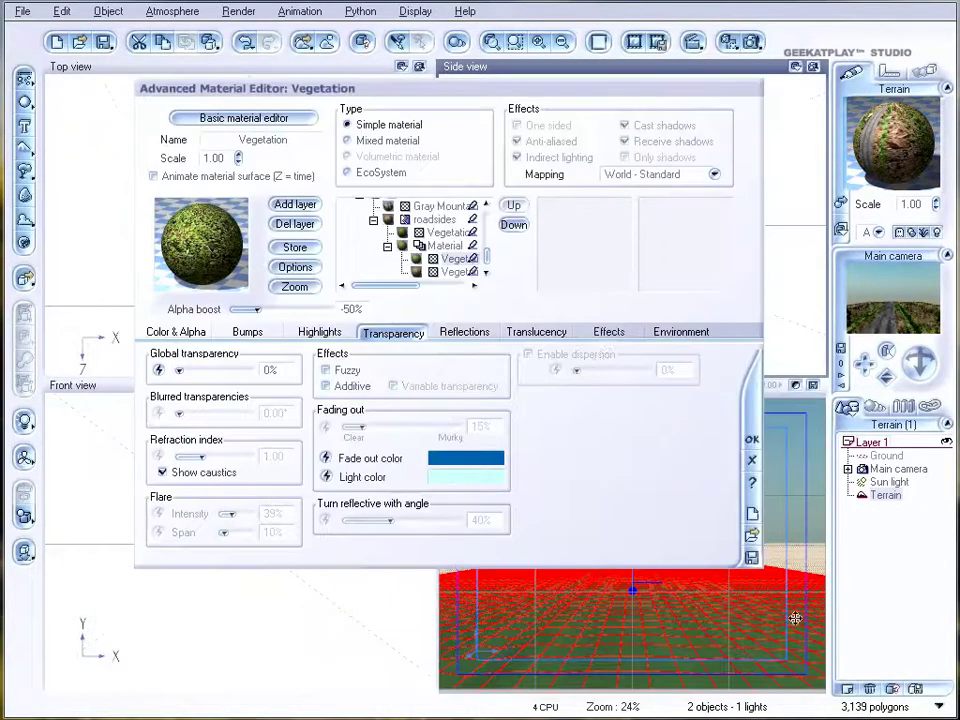
pyautogui.click(704, 42)
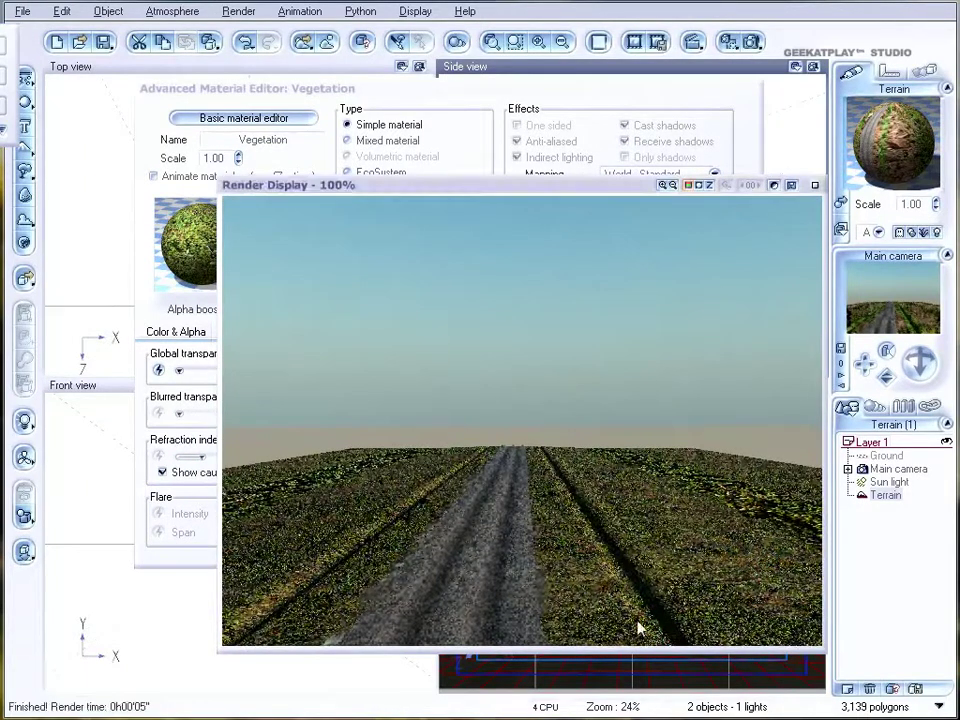
pyautogui.click(815, 185)
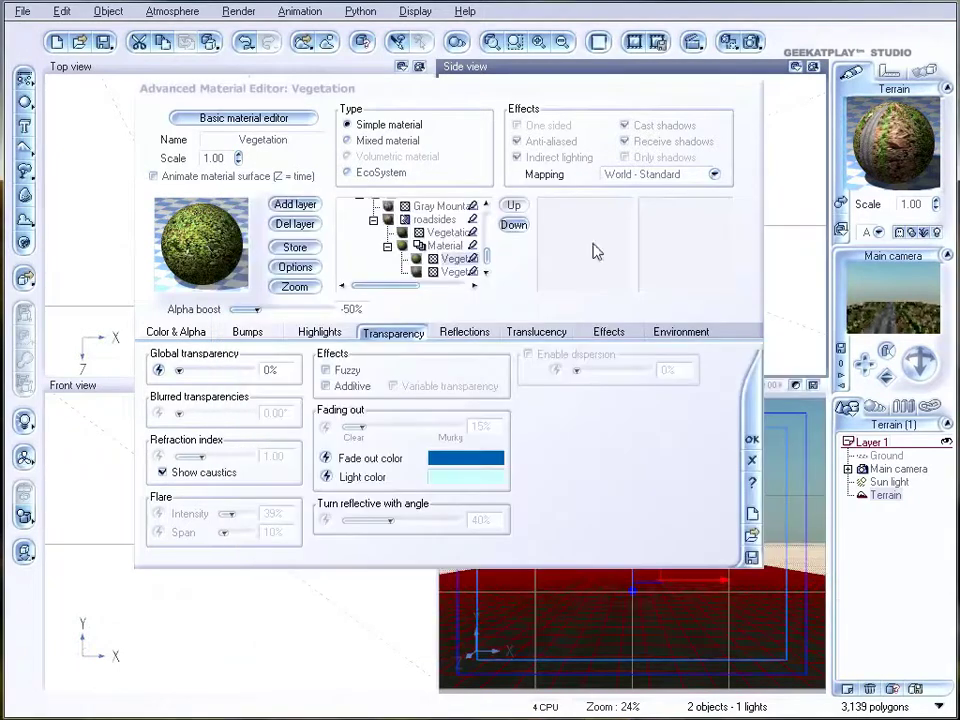
# Set the alpha boost of the Vegetation layer above Vegetation & Orange Roc to +23% and test-render the scene.
pyautogui.click(466, 273)
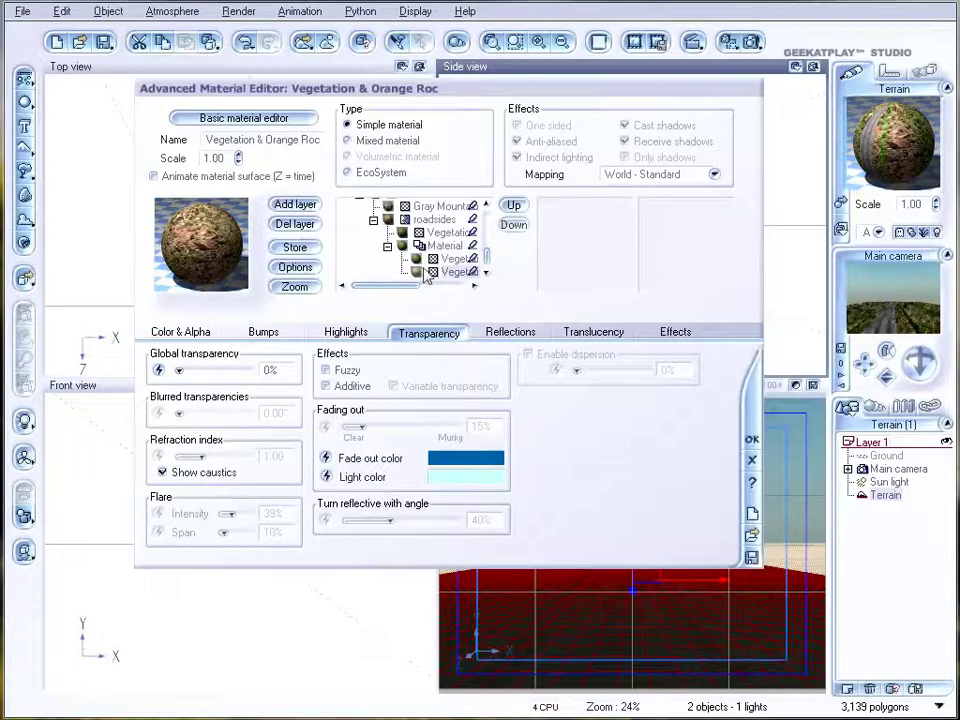
pyautogui.click(465, 258)
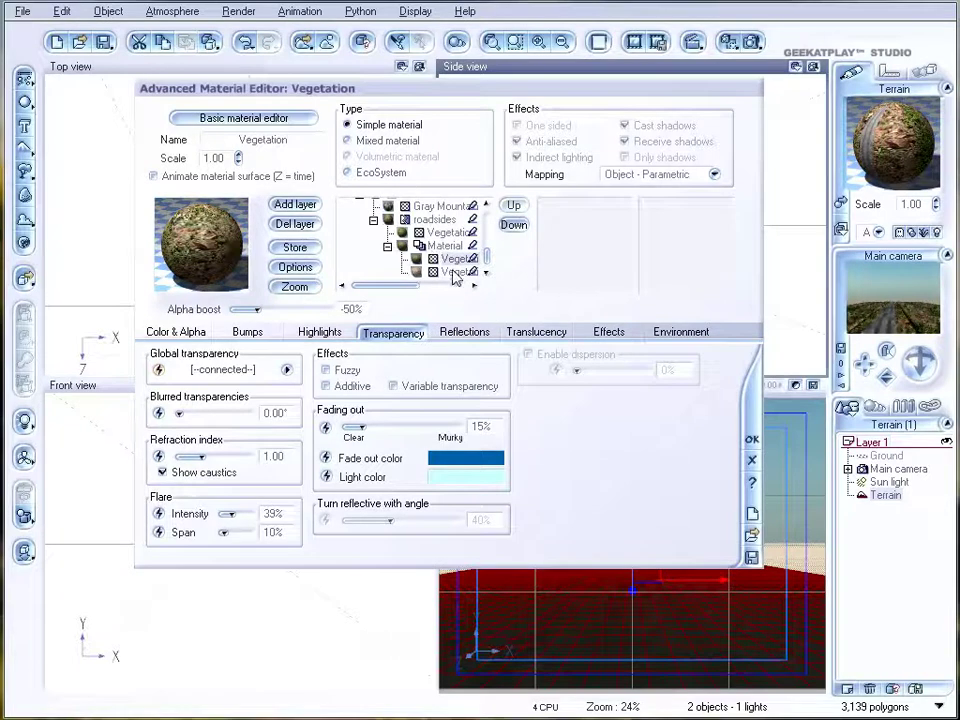
pyautogui.moveTo(243, 311); pyautogui.dragTo(291, 311)
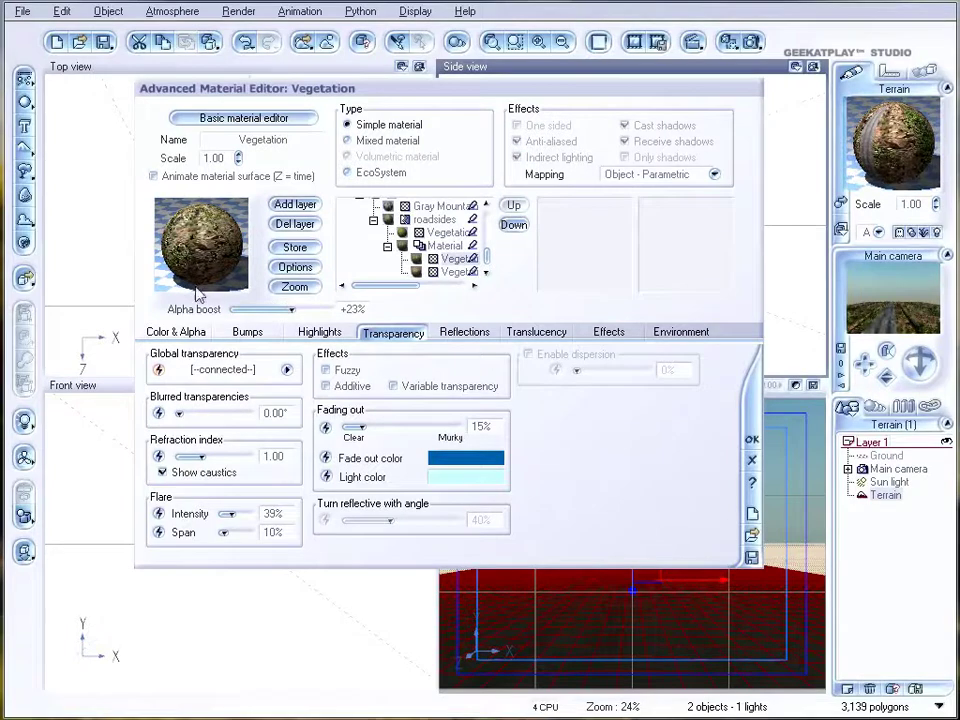
pyautogui.click(756, 41)
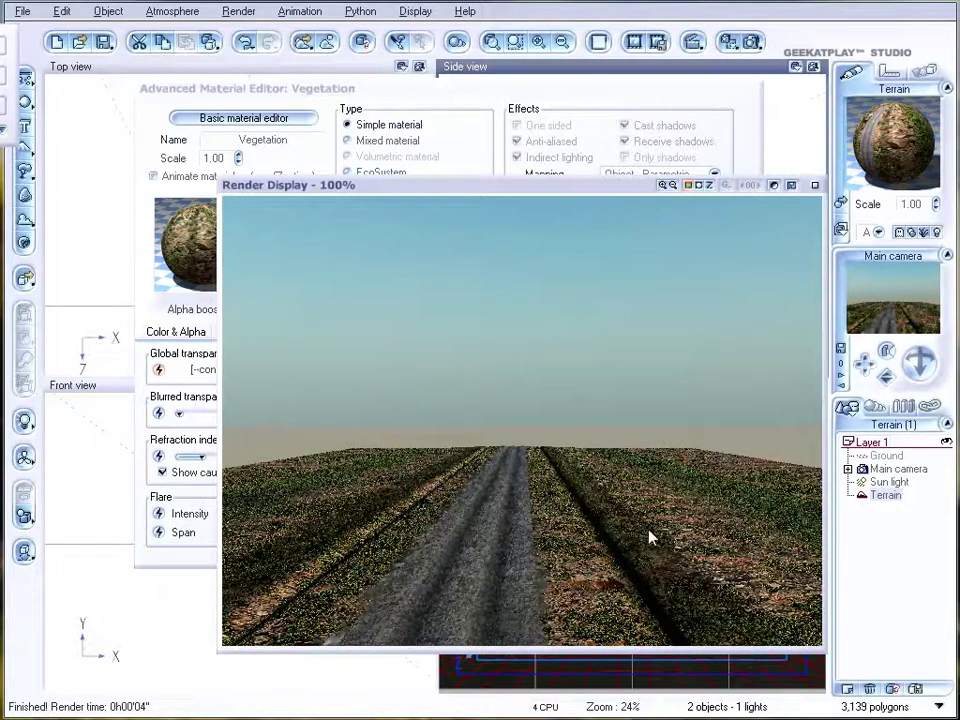
pyautogui.click(819, 188)
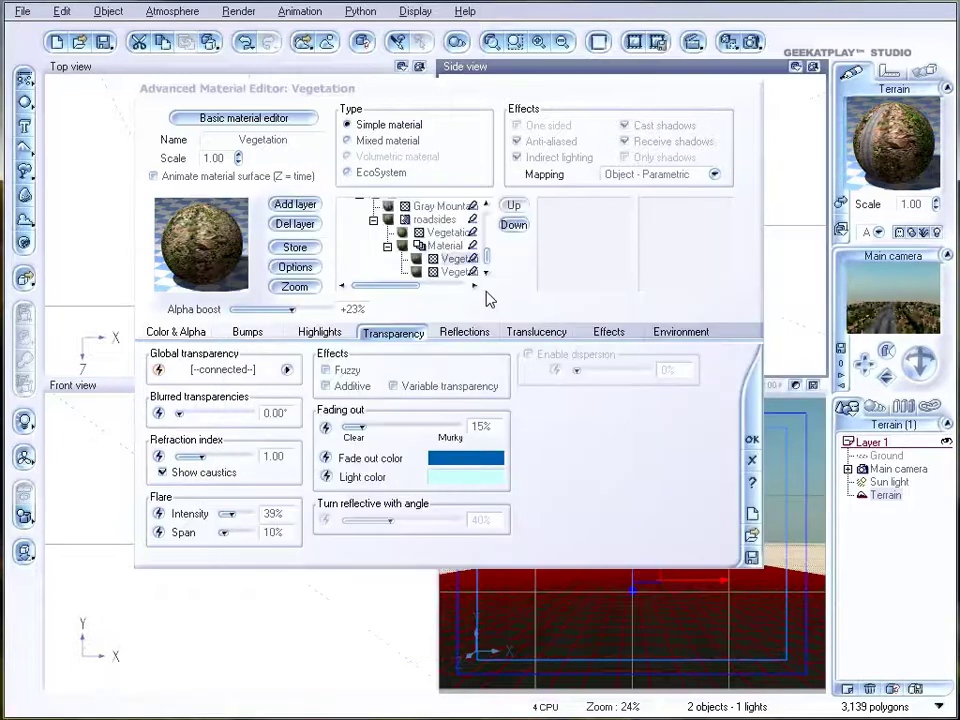
# Convert the first Vegetation material of the roadsides mix to an EcoSystem and add the Rural Maple Tree to its population.
pyautogui.click(405, 232)
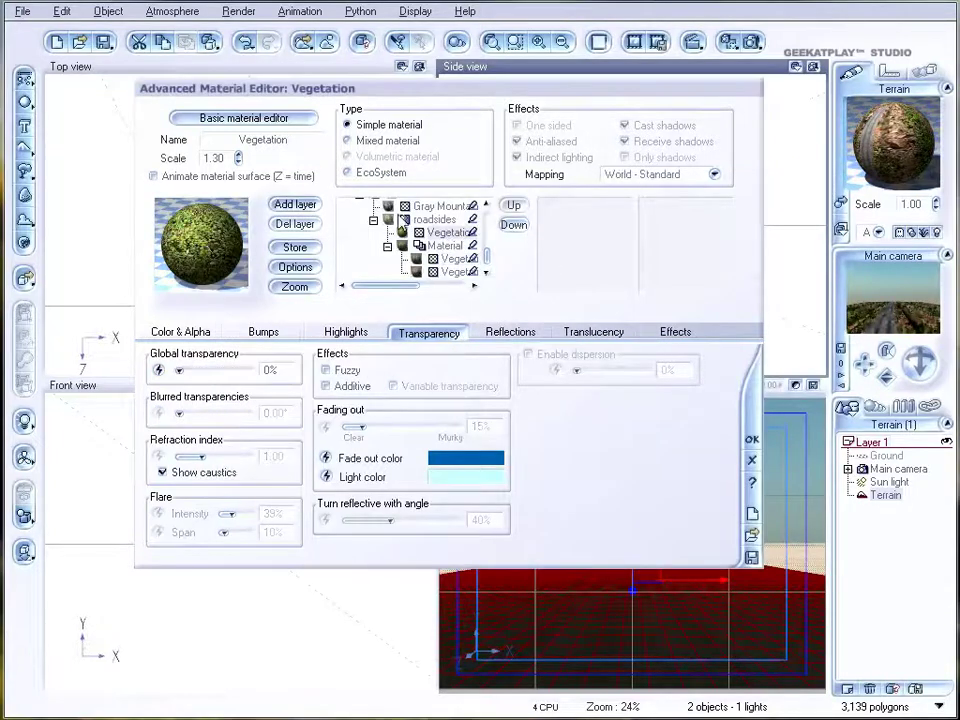
pyautogui.click(348, 173)
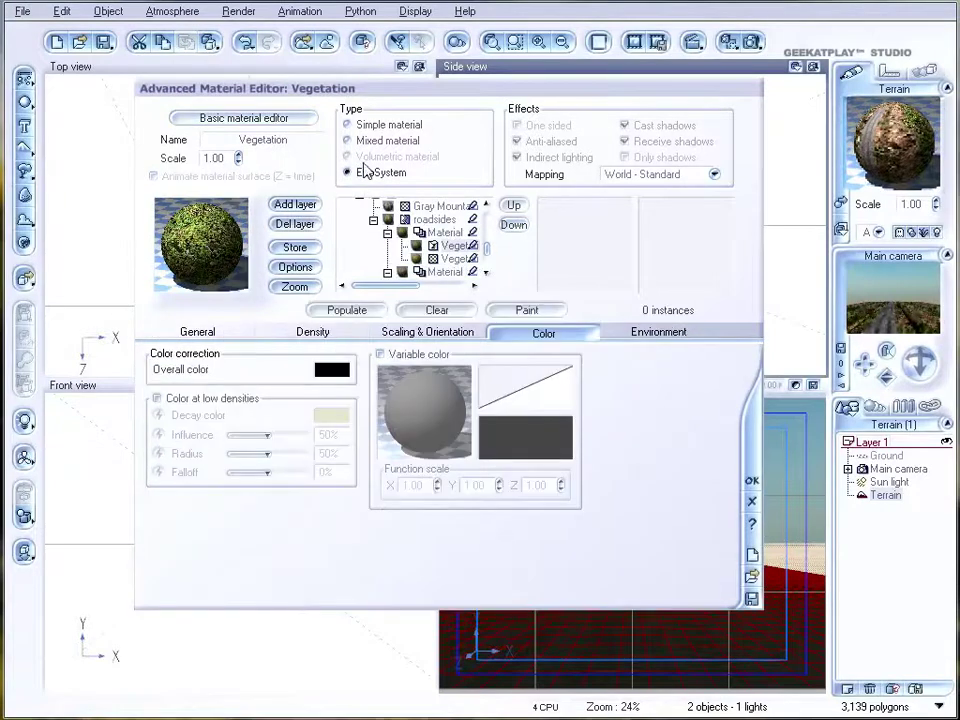
pyautogui.click(197, 333)
pyautogui.click(352, 585)
pyautogui.click(385, 610)
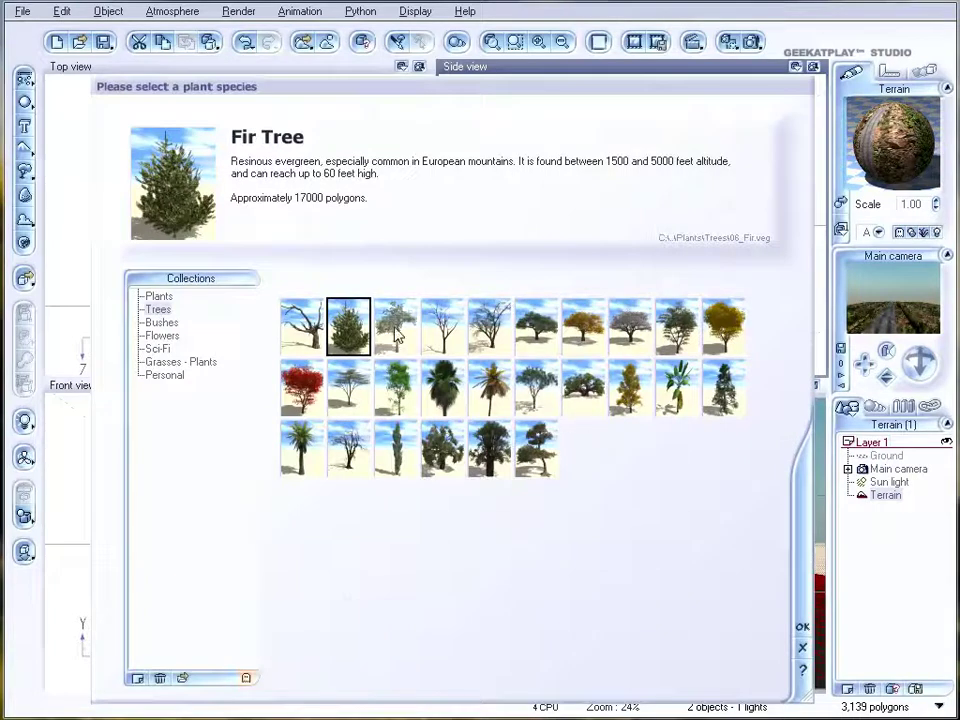
pyautogui.click(676, 326)
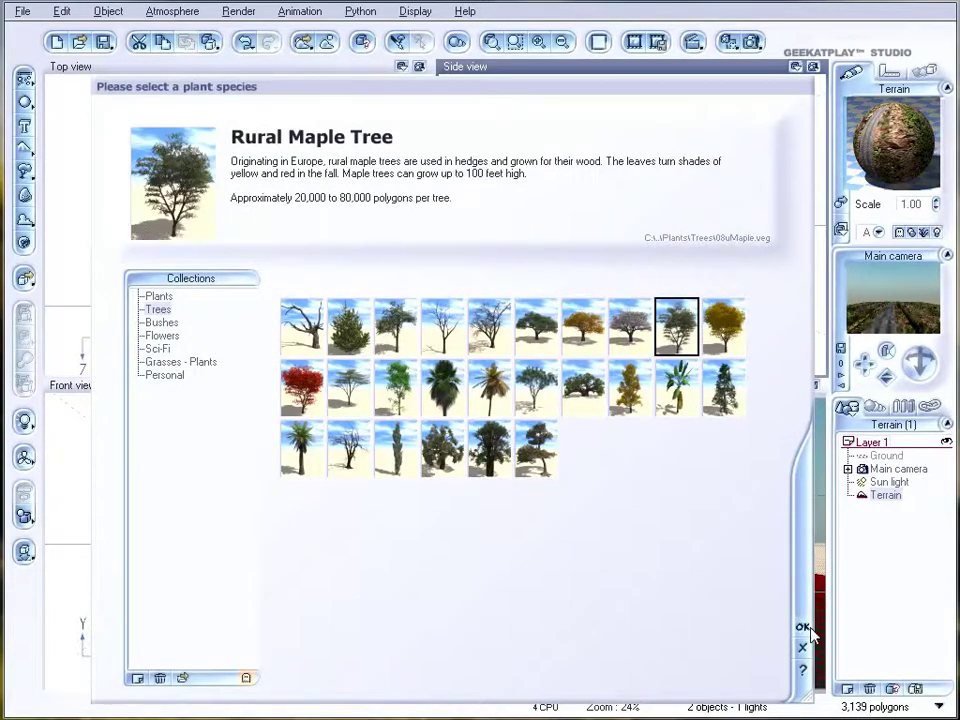
pyautogui.click(803, 627)
# Add the Summer Cherry Tree to the Vegetation EcoSystem's population.
pyautogui.click(343, 580)
pyautogui.click(400, 608)
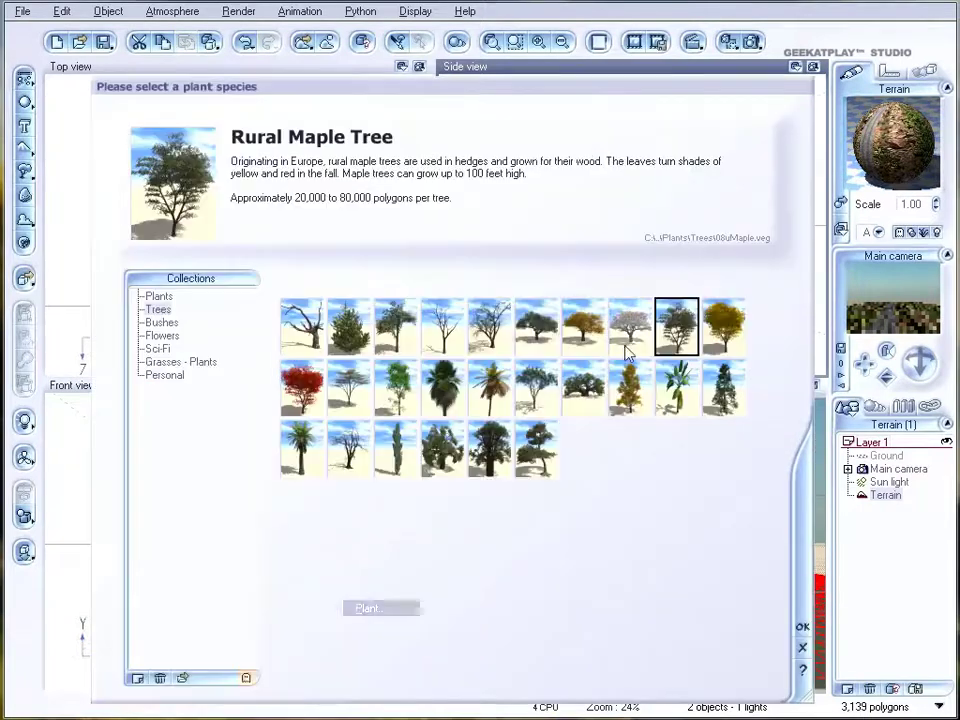
pyautogui.click(536, 326)
pyautogui.click(801, 628)
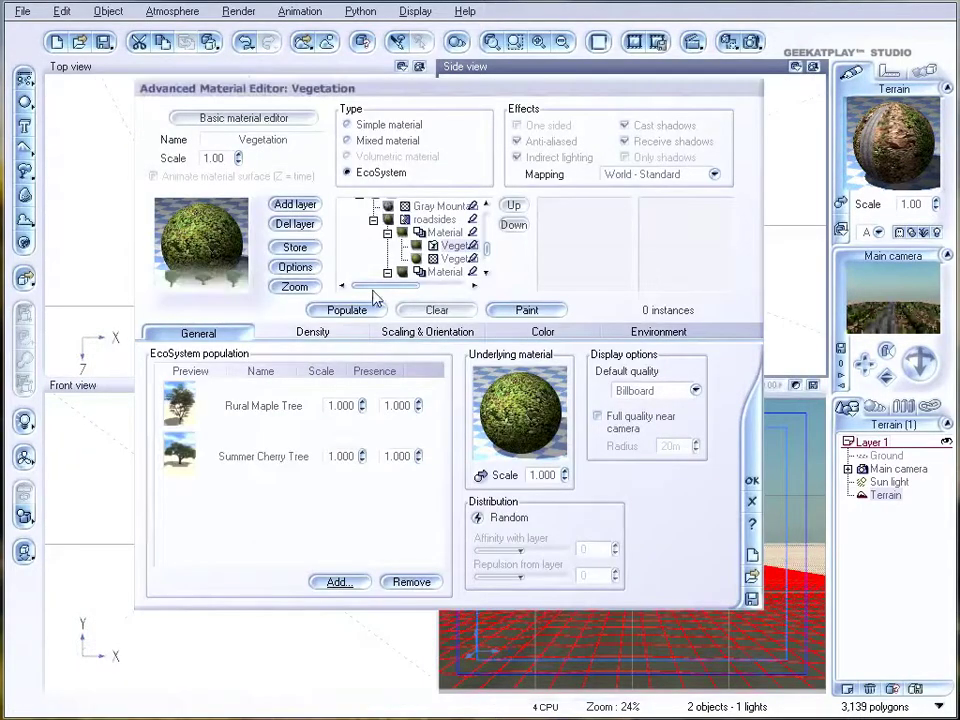
# Enable variable density for the Vegetation EcoSystem and drive its density function with a Perlin Noises / Value noise node.
pyautogui.click(313, 333)
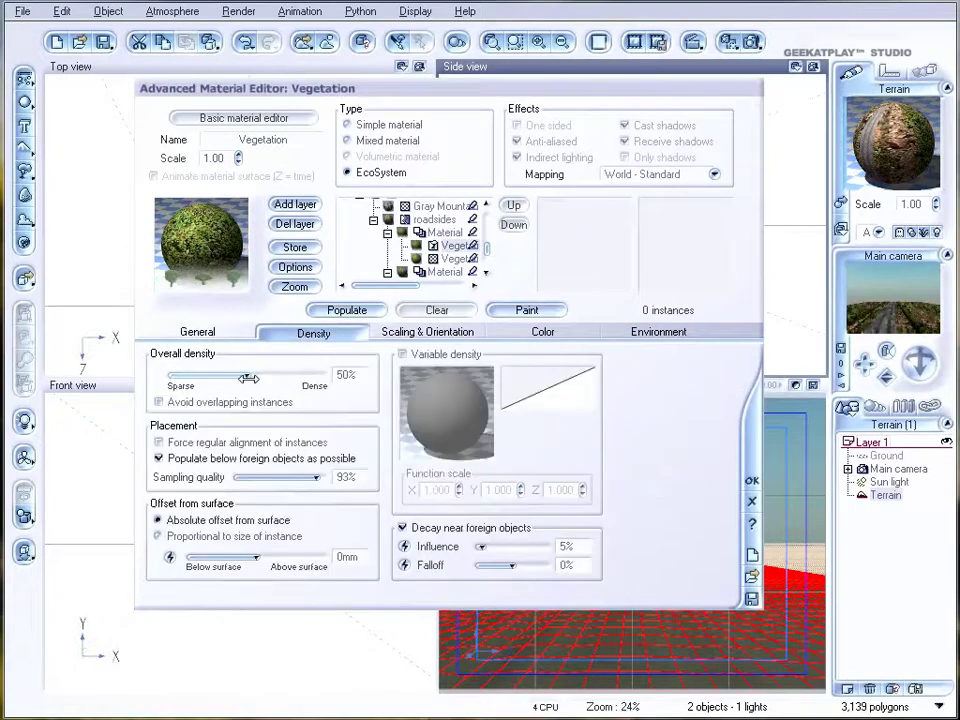
pyautogui.click(425, 356)
pyautogui.rightClick(462, 416)
pyautogui.click(490, 419)
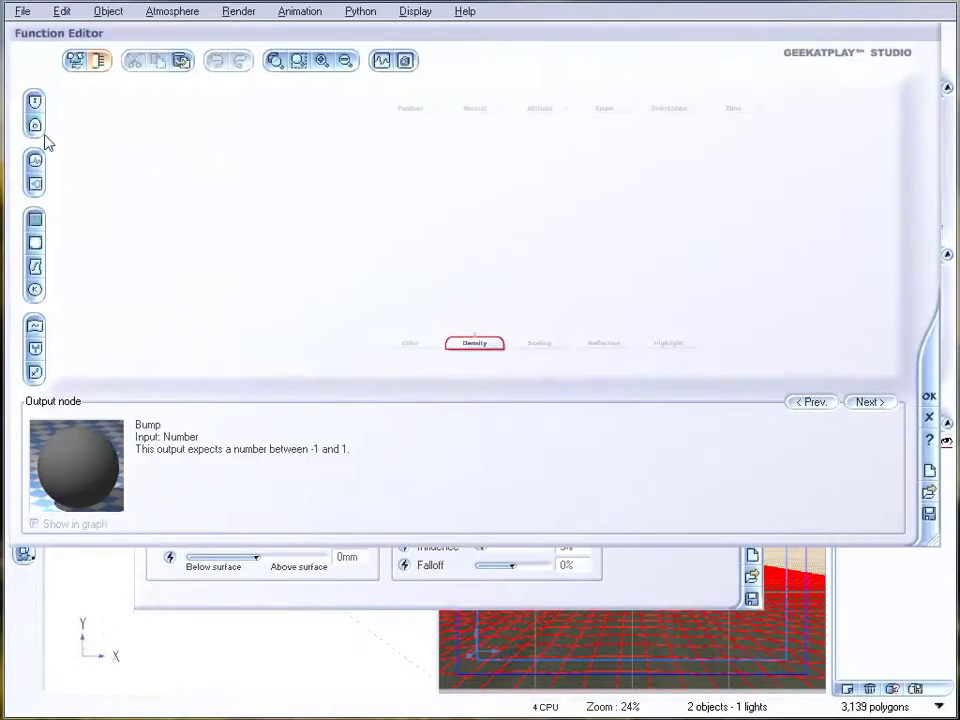
pyautogui.click(34, 161)
pyautogui.click(930, 436)
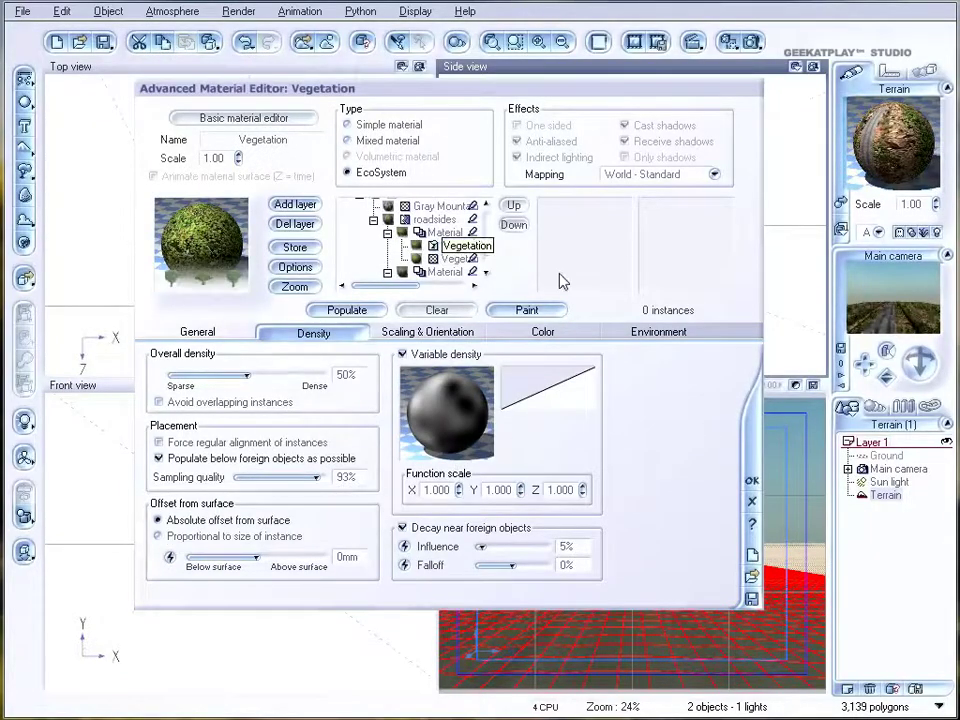
# Insert a texture map node into the density function and delete the noise and mapping nodes feeding it.
pyautogui.rightClick(445, 408)
pyautogui.click(486, 411)
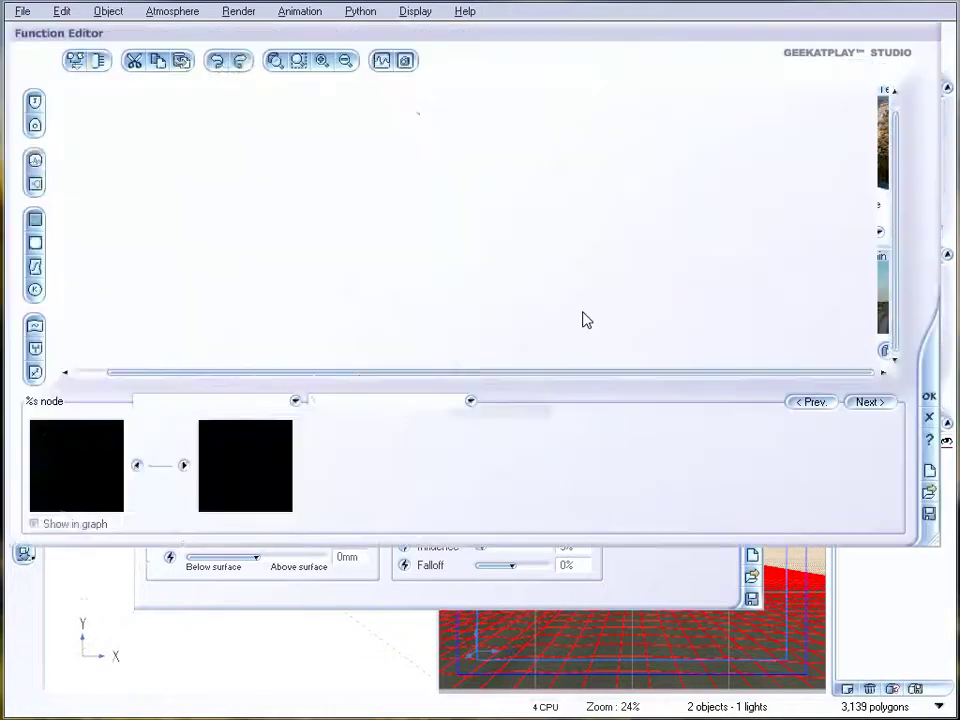
pyautogui.click(34, 242)
pyautogui.click(518, 276)
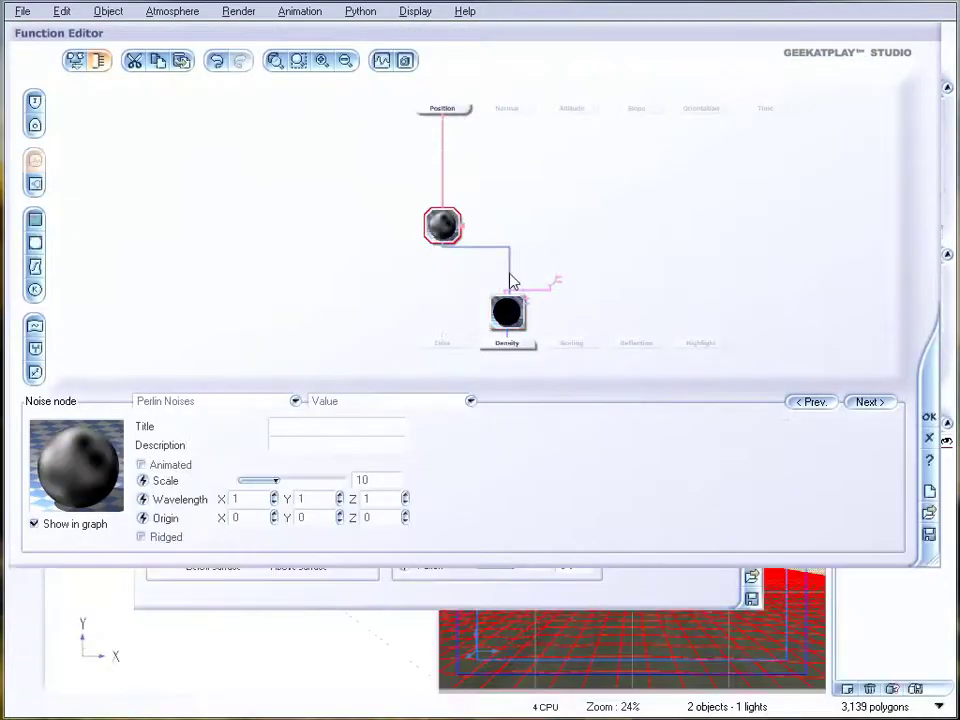
pyautogui.press('Delete')
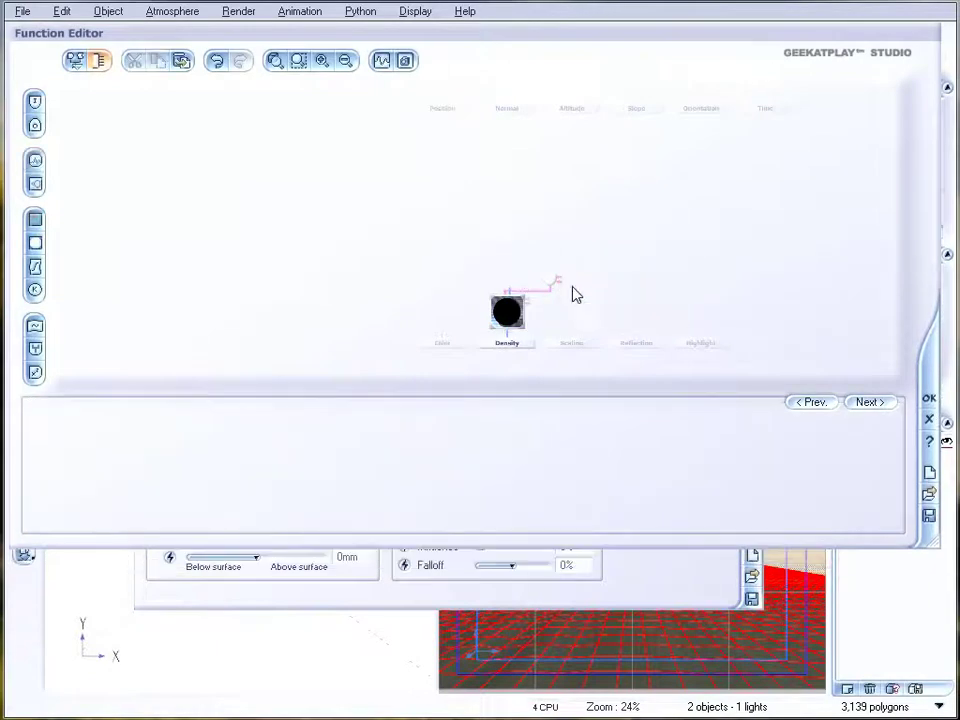
pyautogui.click(555, 278)
pyautogui.press('Delete')
# Change the texture node to a Projected Texture Map, load trees.jpg from the roads folder, and accept the density function.
pyautogui.click(514, 316)
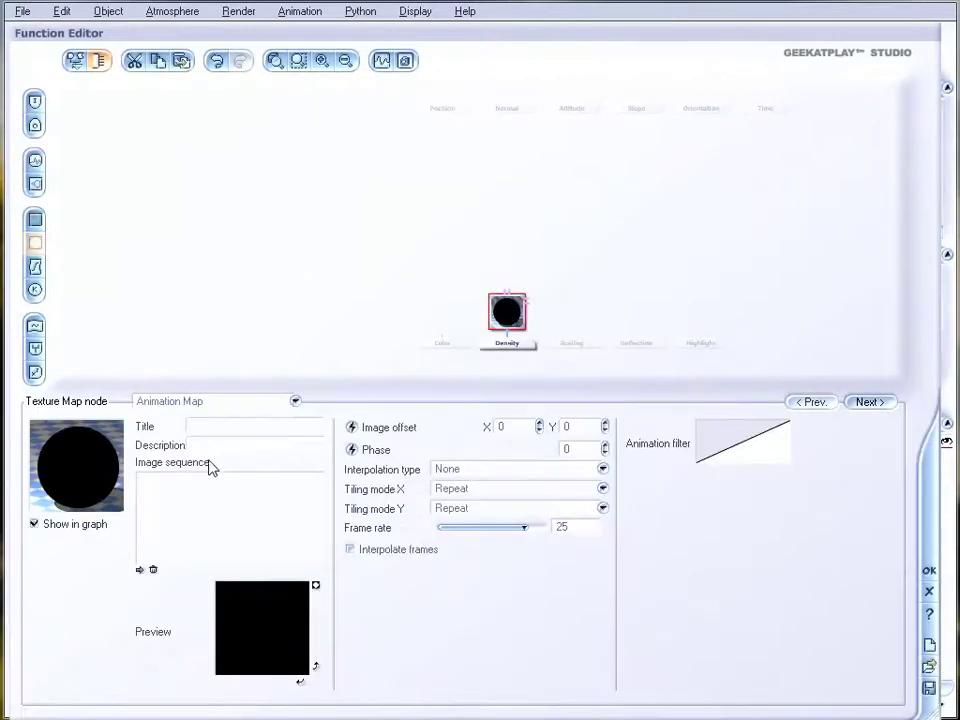
pyautogui.click(227, 403)
pyautogui.click(221, 437)
pyautogui.moveTo(506, 322); pyautogui.dragTo(463, 237)
pyautogui.click(226, 557)
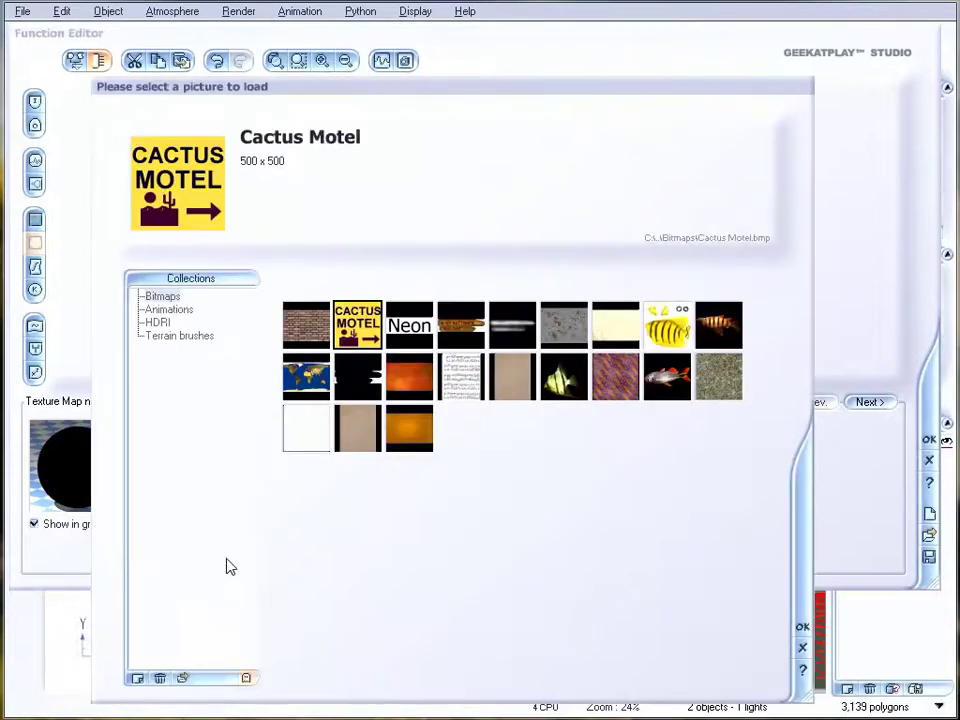
pyautogui.click(184, 678)
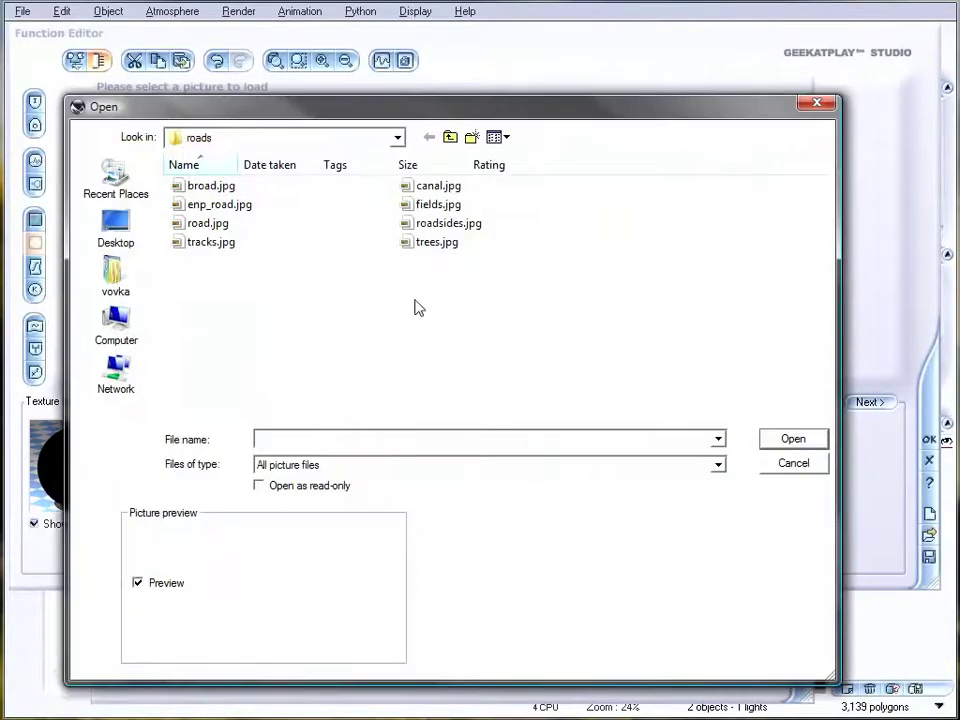
pyautogui.click(445, 224)
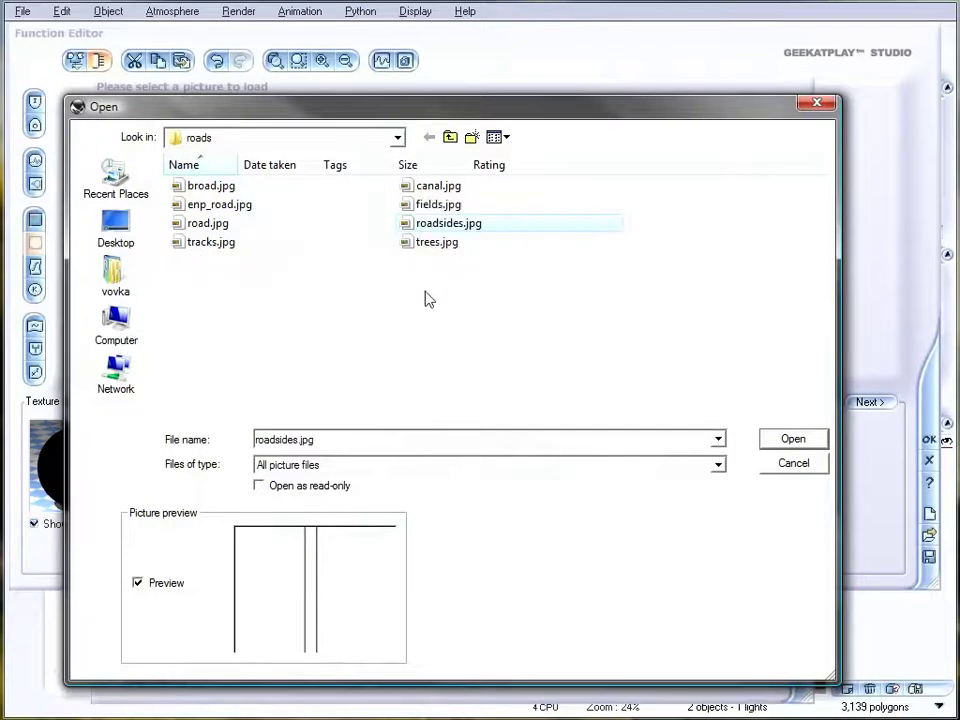
pyautogui.click(430, 243)
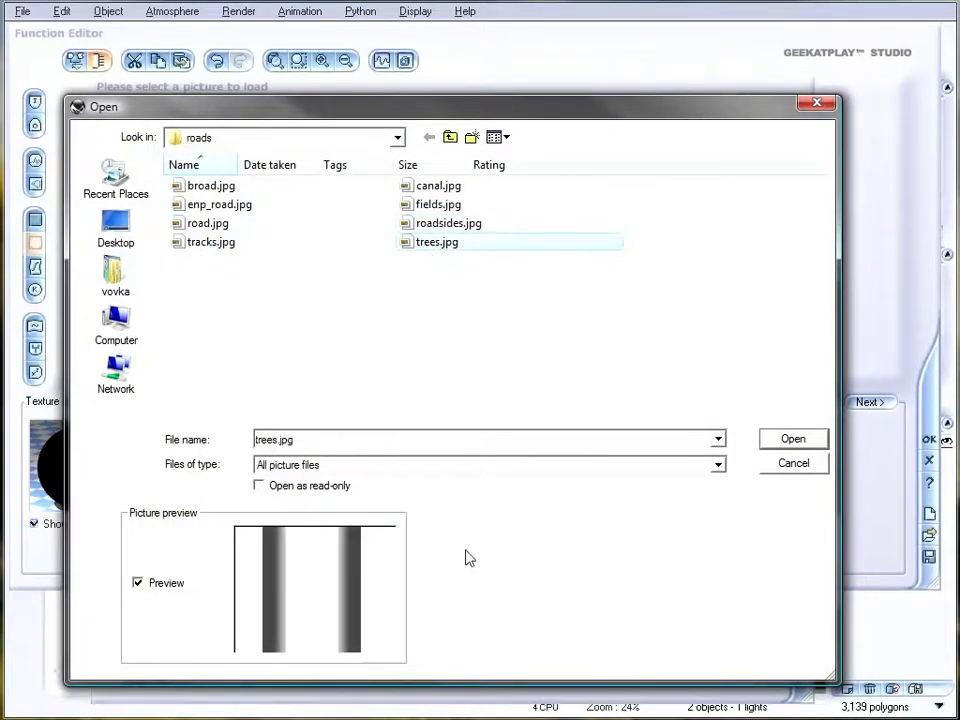
pyautogui.click(791, 439)
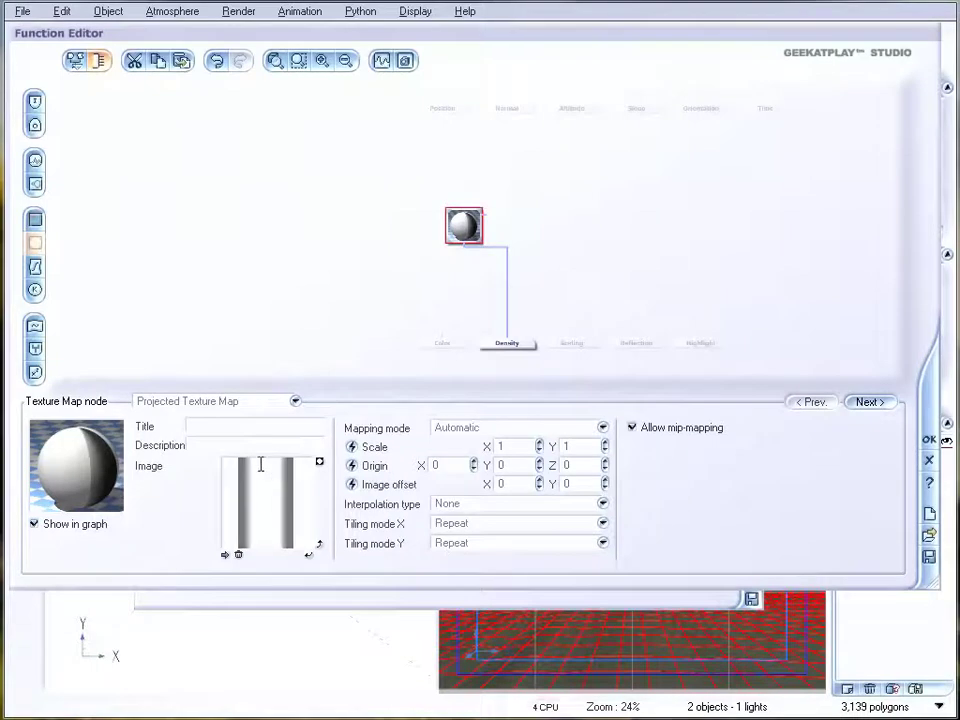
pyautogui.click(929, 441)
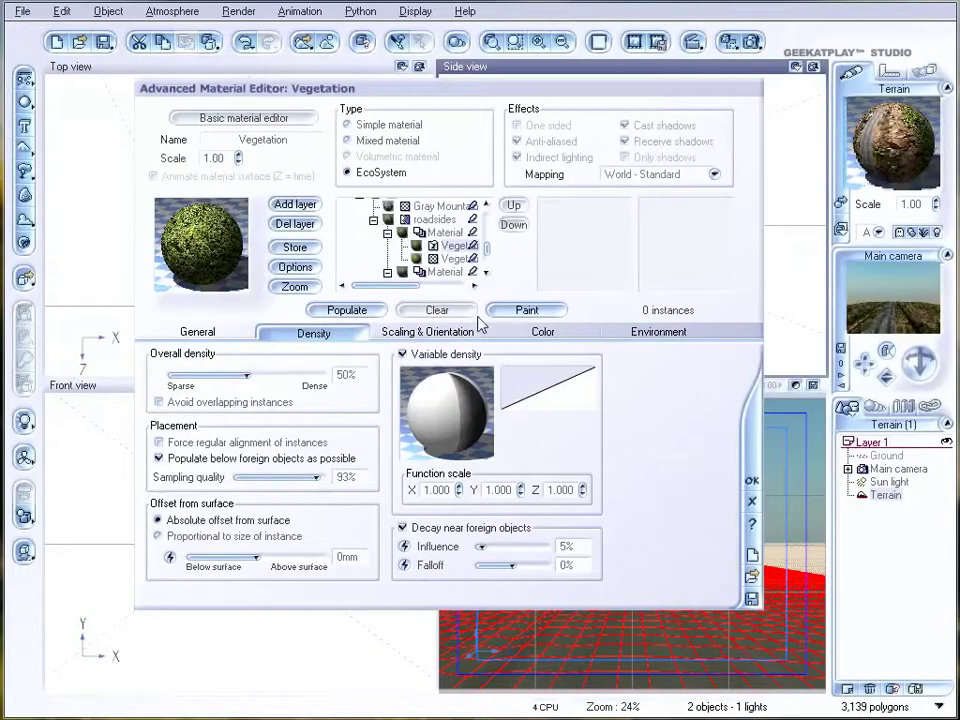
# Populate the Vegetation EcoSystem with overall scaling at 0.236 and set its overall density to 63%.
pyautogui.click(350, 311)
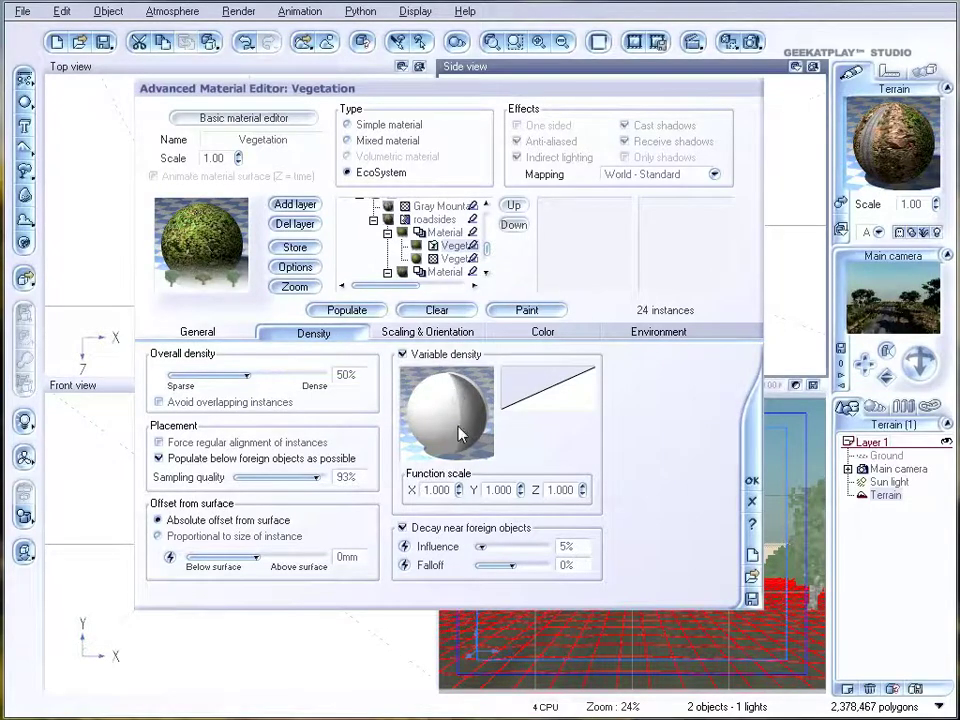
pyautogui.click(421, 335)
pyautogui.moveTo(205, 370); pyautogui.dragTo(195, 370)
pyautogui.click(347, 310)
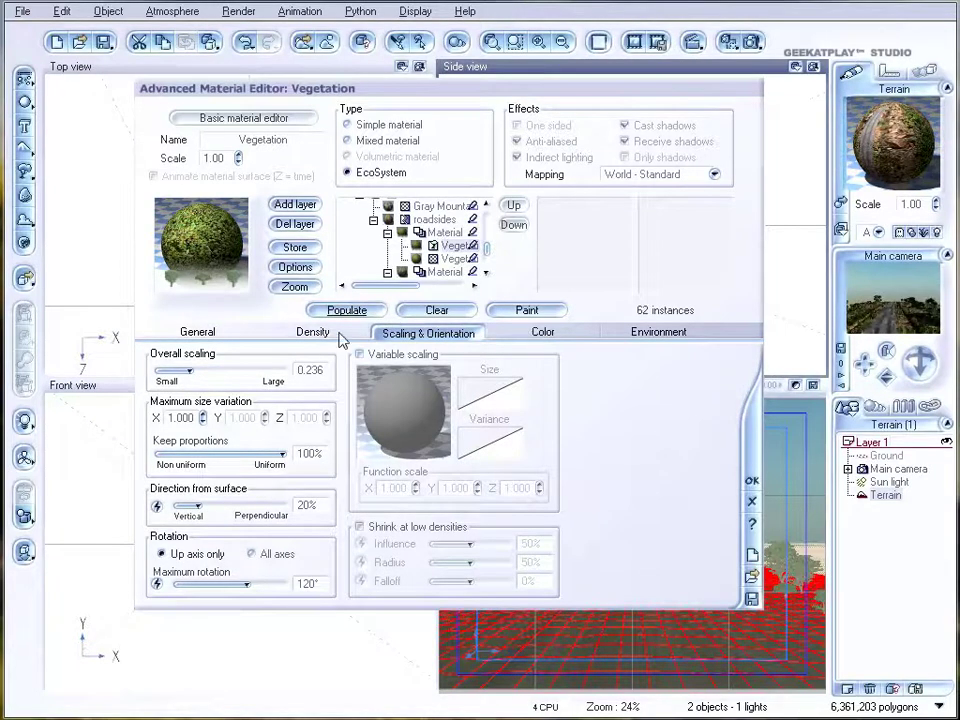
pyautogui.click(313, 332)
pyautogui.moveTo(248, 374); pyautogui.dragTo(286, 371)
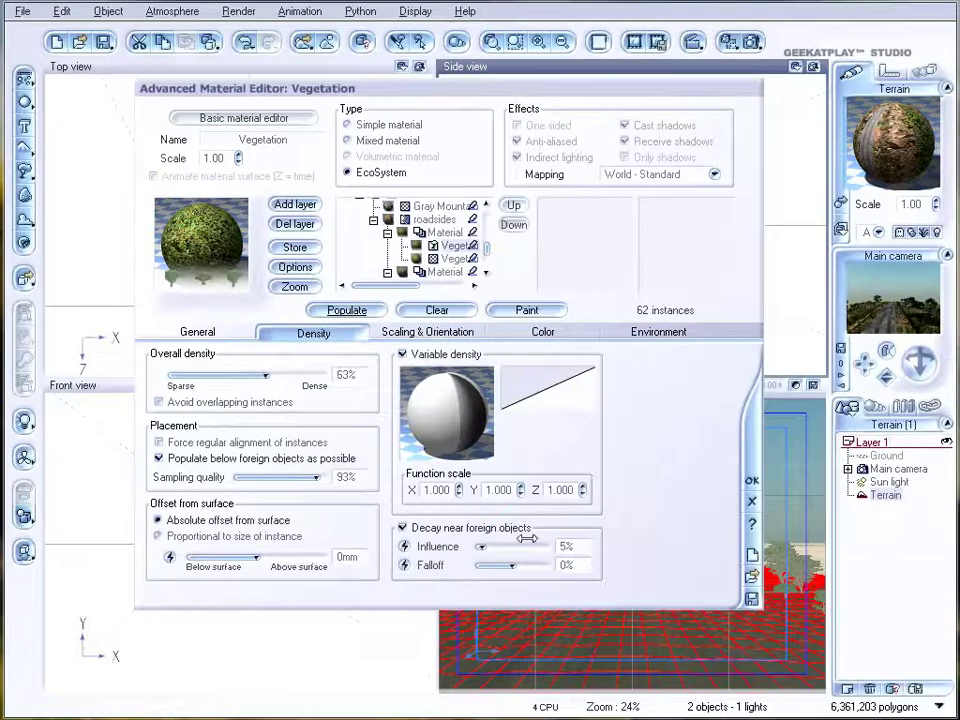
# Enable variable scaling driven by a Simple Fractal node with largest feature 0.869162, roughness 1 and gain 3.79269.
pyautogui.click(448, 336)
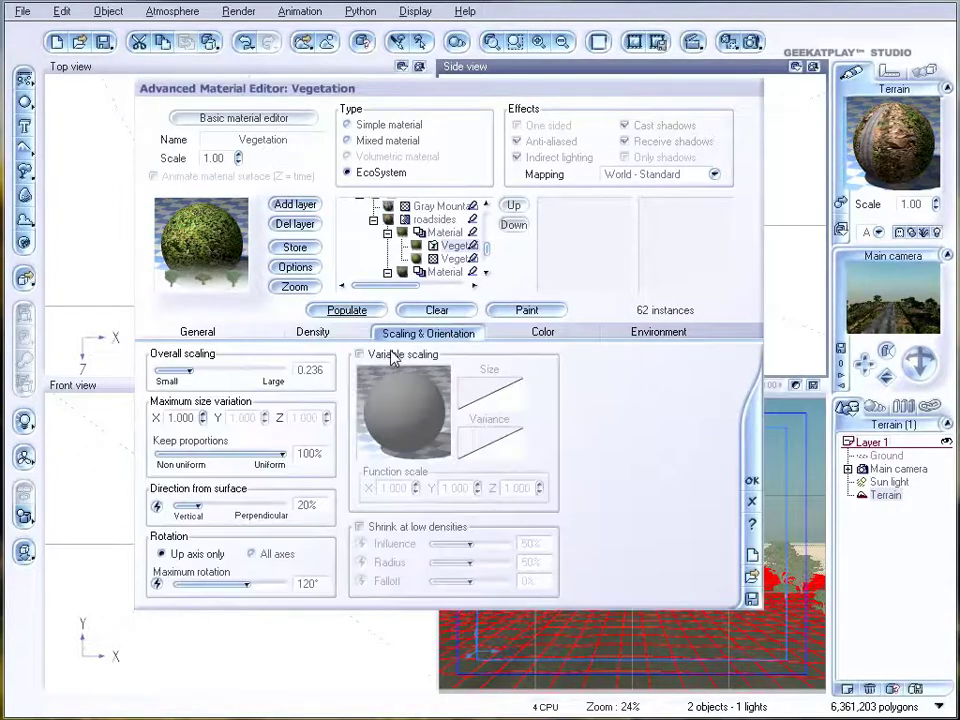
pyautogui.rightClick(395, 412)
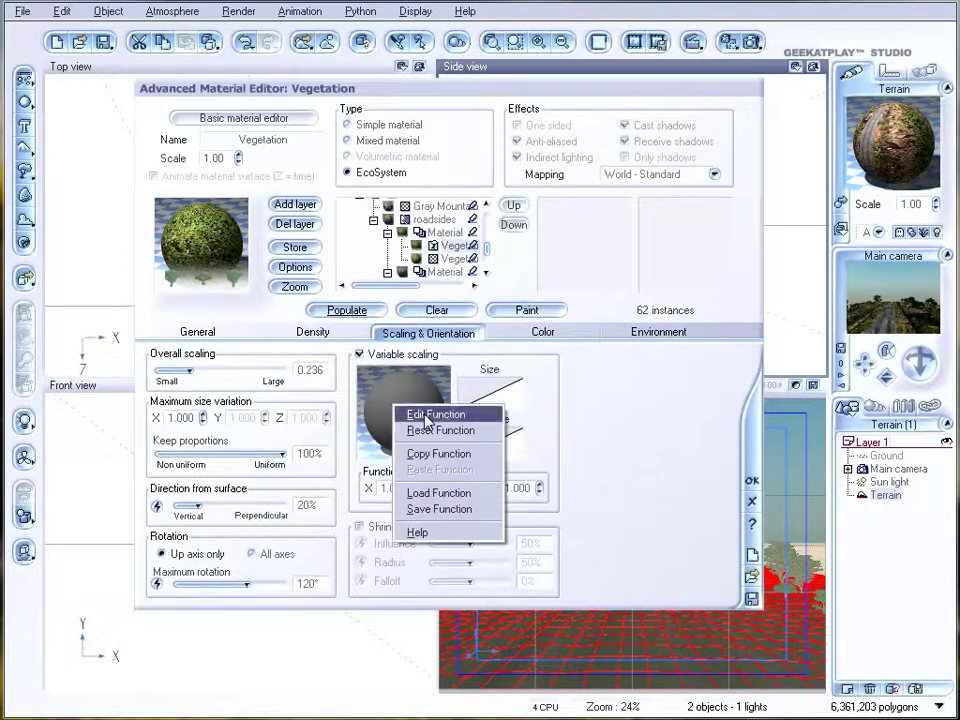
pyautogui.click(430, 413)
pyautogui.click(35, 183)
pyautogui.moveTo(470, 311); pyautogui.dragTo(480, 225)
pyautogui.moveTo(289, 551); pyautogui.dragTo(262, 551)
pyautogui.moveTo(305, 588); pyautogui.dragTo(342, 607)
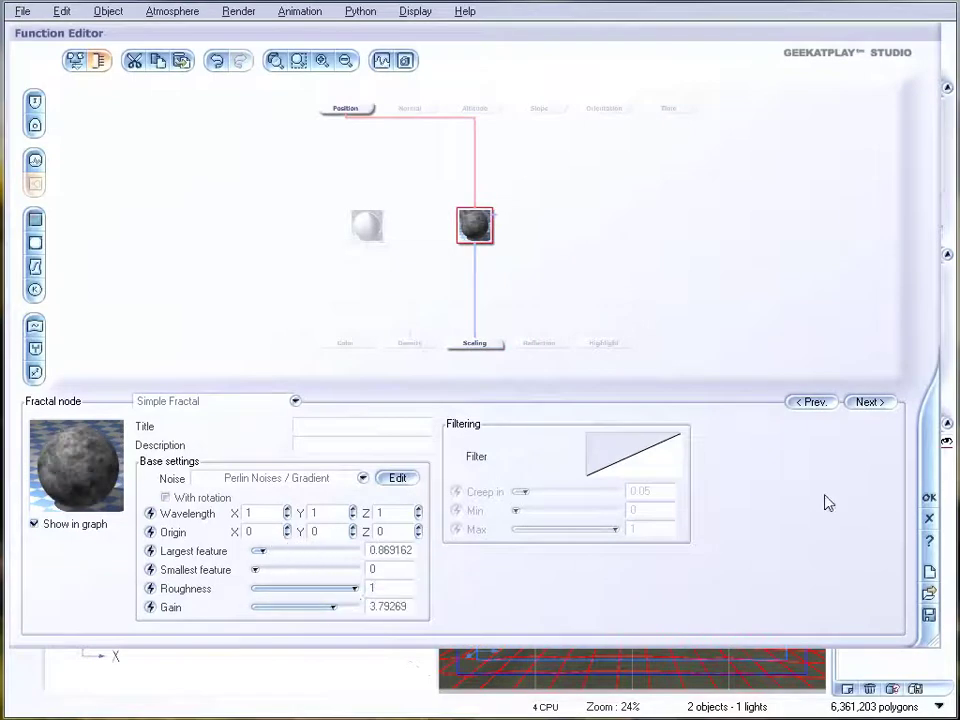
pyautogui.click(929, 497)
# Enable variable color for the EcoSystem and load a green color map for it.
pyautogui.click(538, 333)
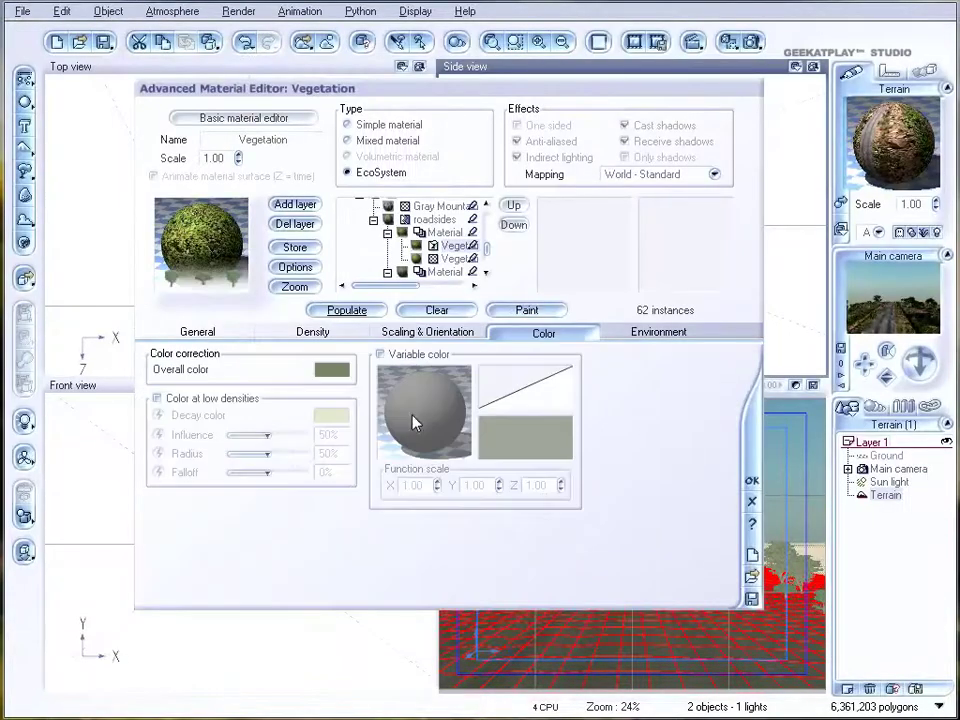
pyautogui.click(512, 440)
pyautogui.click(710, 351)
pyautogui.click(801, 630)
# Edit the variable color map, setting a color key to green with RGB 147, 181, 75, and accept the map.
pyautogui.rightClick(510, 440)
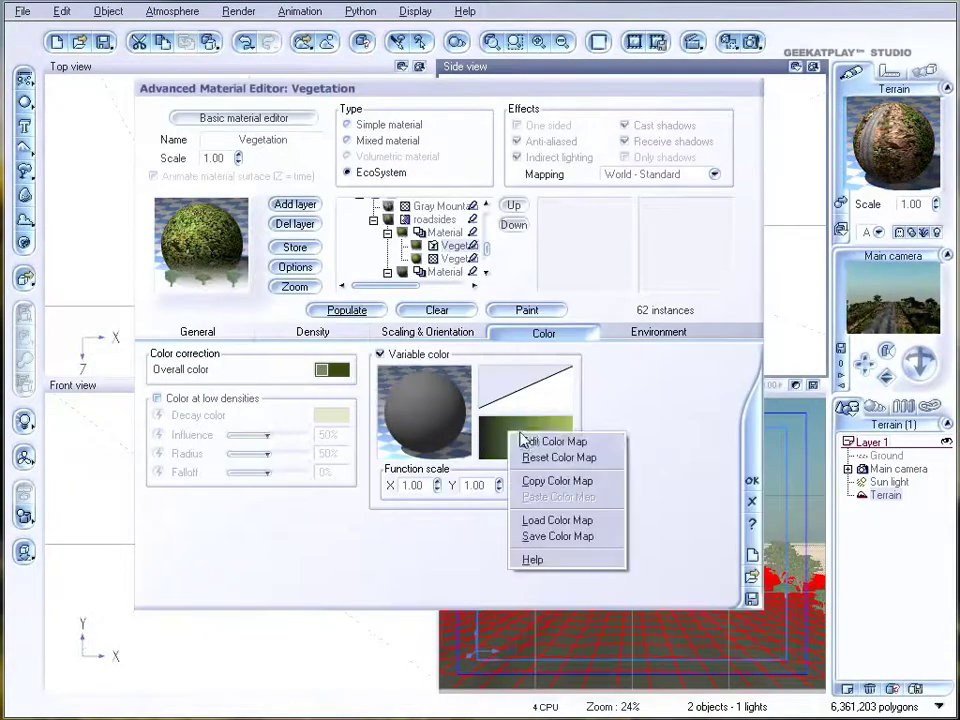
pyautogui.click(550, 442)
pyautogui.click(344, 280)
pyautogui.rightClick(516, 368)
pyautogui.click(533, 369)
pyautogui.moveTo(474, 243)
pyautogui.mouseDown()
pyautogui.moveTo(463, 229)
pyautogui.moveTo(493, 246)
pyautogui.moveTo(482, 236)
pyautogui.moveTo(464, 241)
pyautogui.mouseUp()
pyautogui.moveTo(617, 247); pyautogui.dragTo(617, 225)
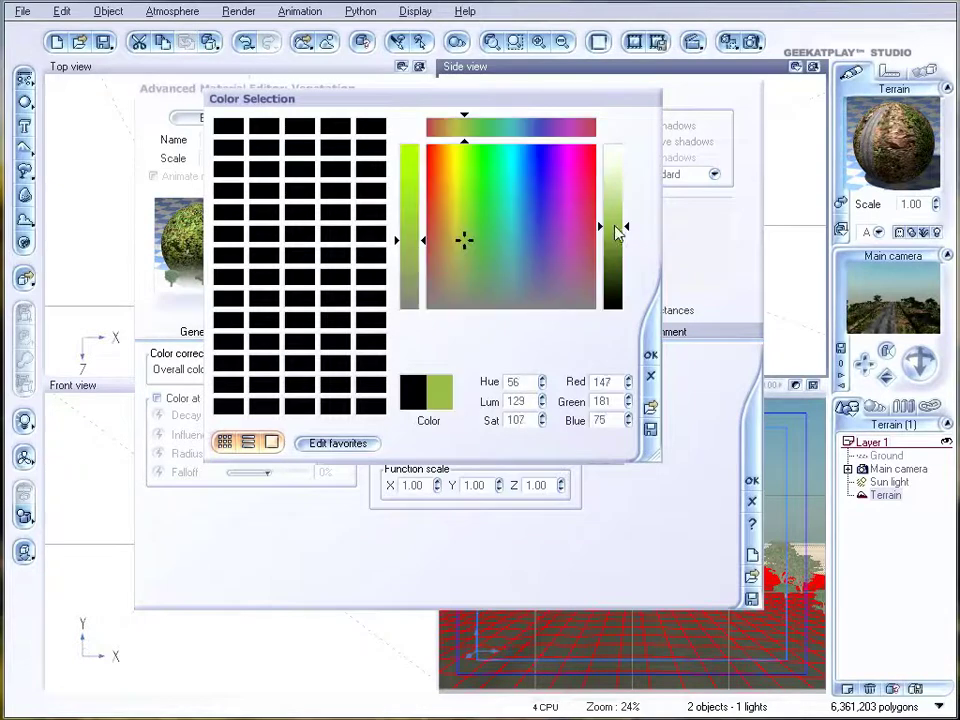
pyautogui.click(651, 355)
pyautogui.click(612, 334)
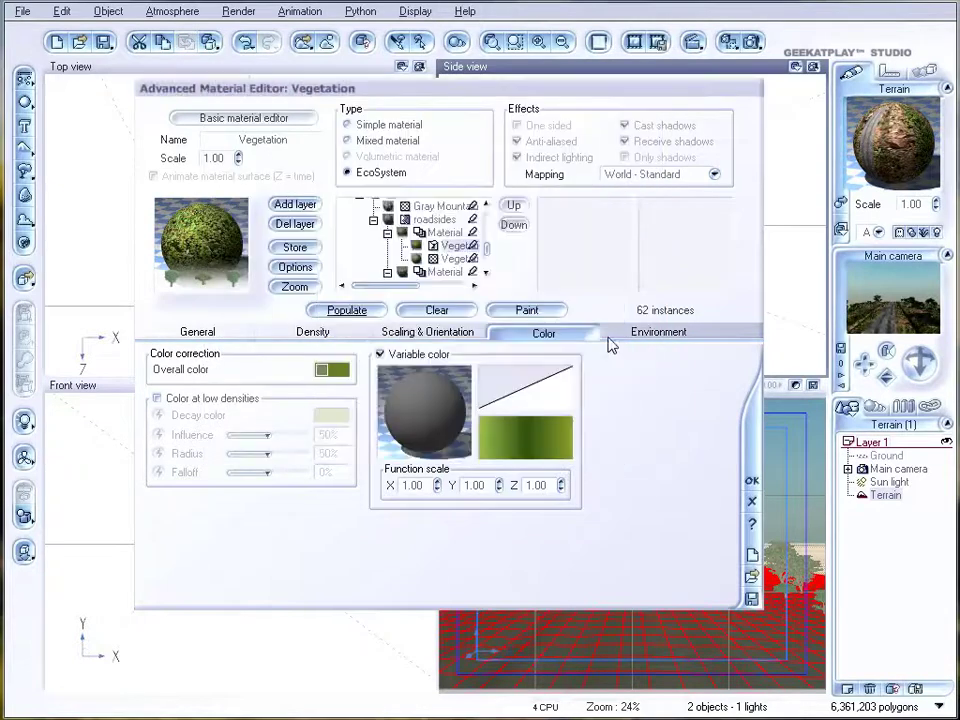
# Connect the existing fractal node from the scaling function to the variable color function and accept it.
pyautogui.rightClick(431, 413)
pyautogui.click(467, 421)
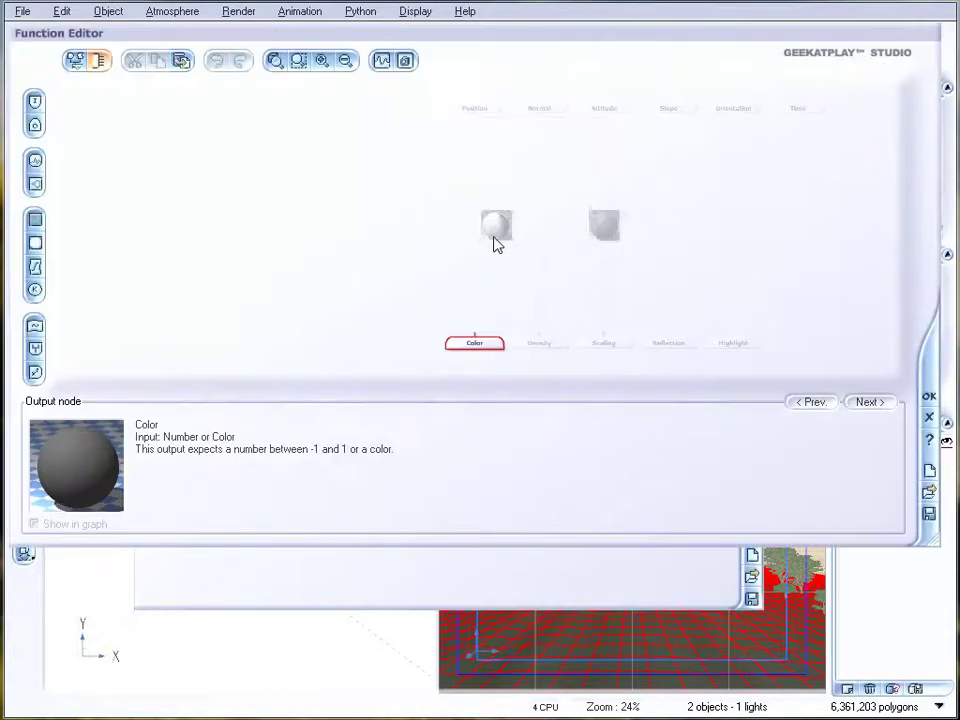
pyautogui.click(603, 242)
pyautogui.click(928, 396)
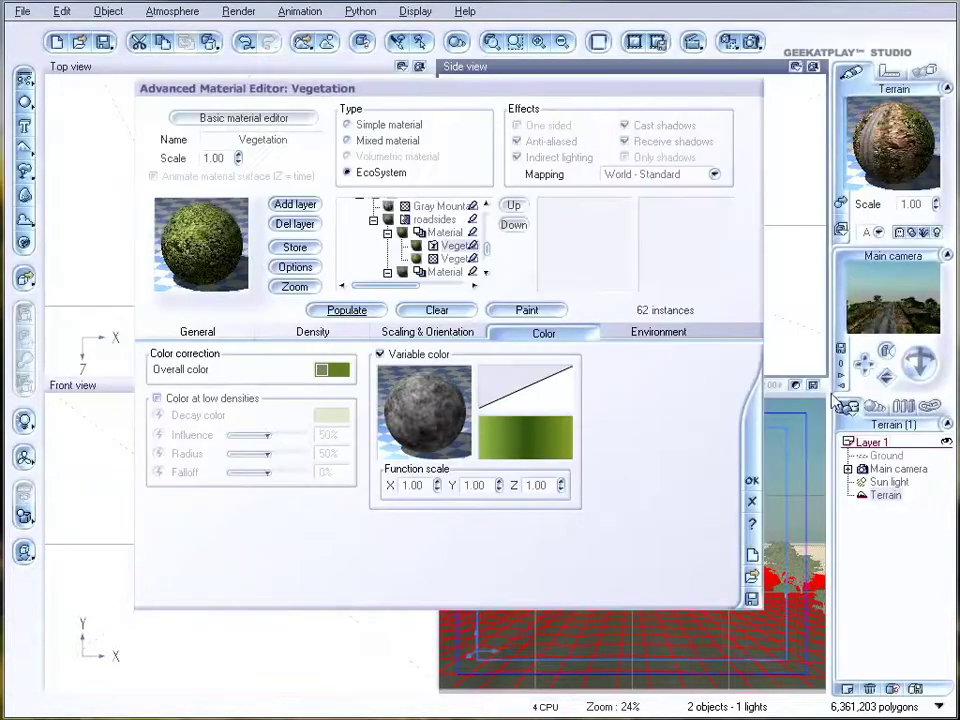
# Repopulate the Vegetation EcoSystem, test-render the scene, and close the render.
pyautogui.click(345, 310)
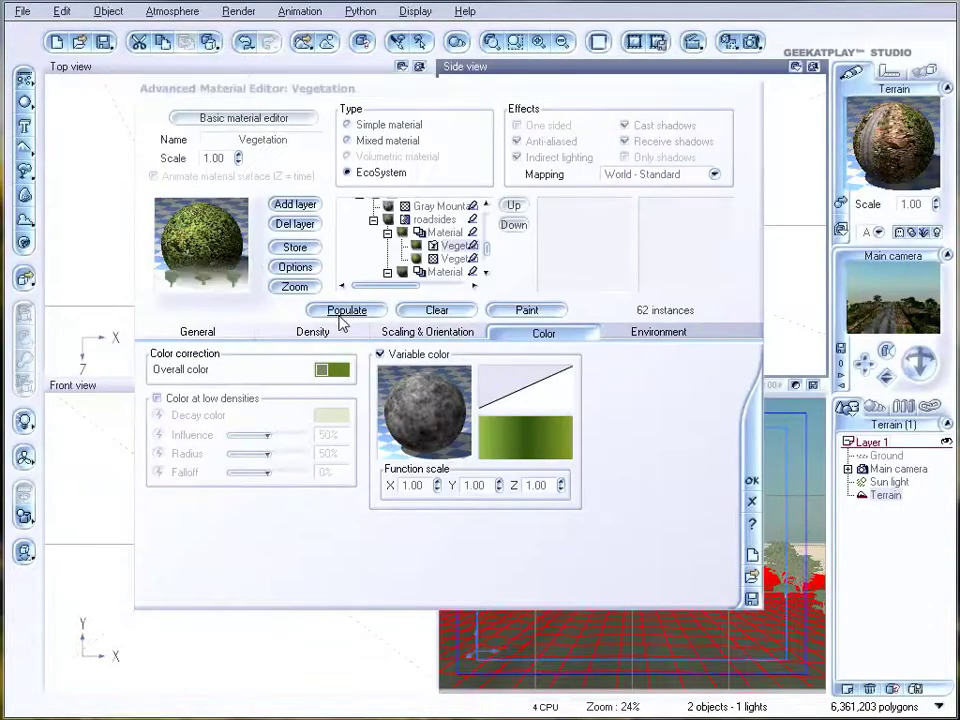
pyautogui.click(754, 42)
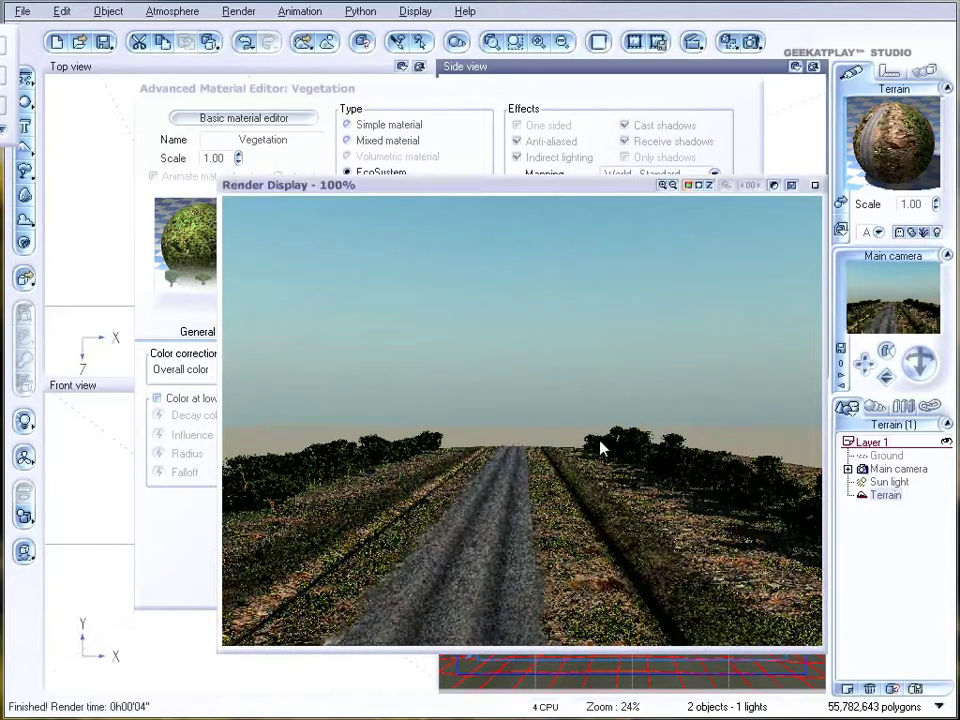
pyautogui.click(816, 186)
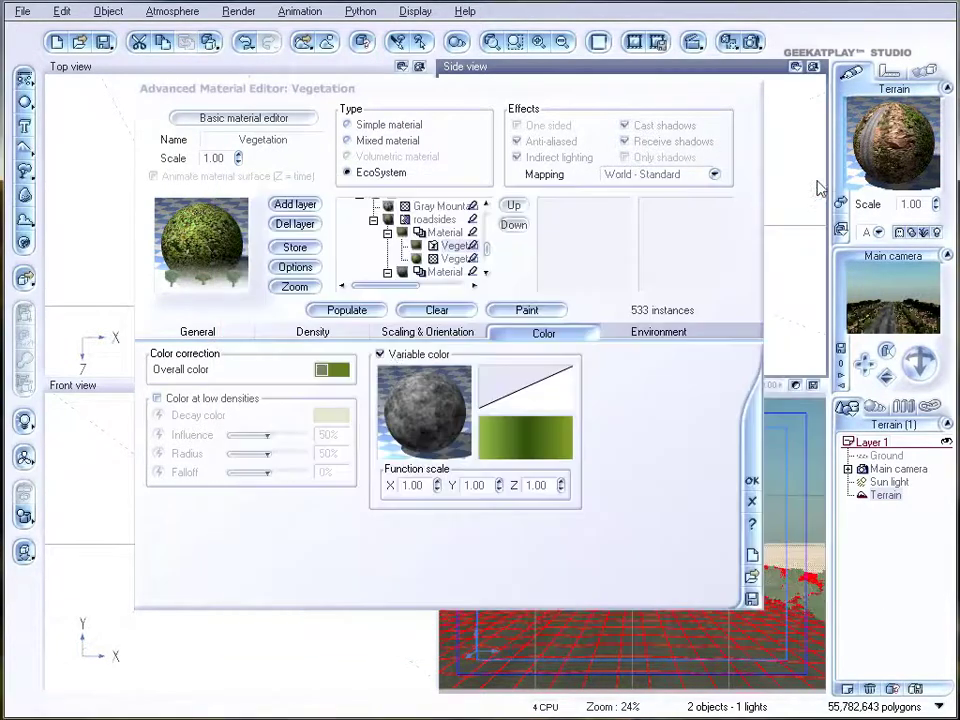
# Set the EcoSystem's overall scaling to 0.410 and repopulate it.
pyautogui.click(420, 334)
pyautogui.moveTo(189, 371)
pyautogui.mouseDown()
pyautogui.moveTo(216, 372)
pyautogui.moveTo(207, 372)
pyautogui.mouseUp()
pyautogui.click(347, 310)
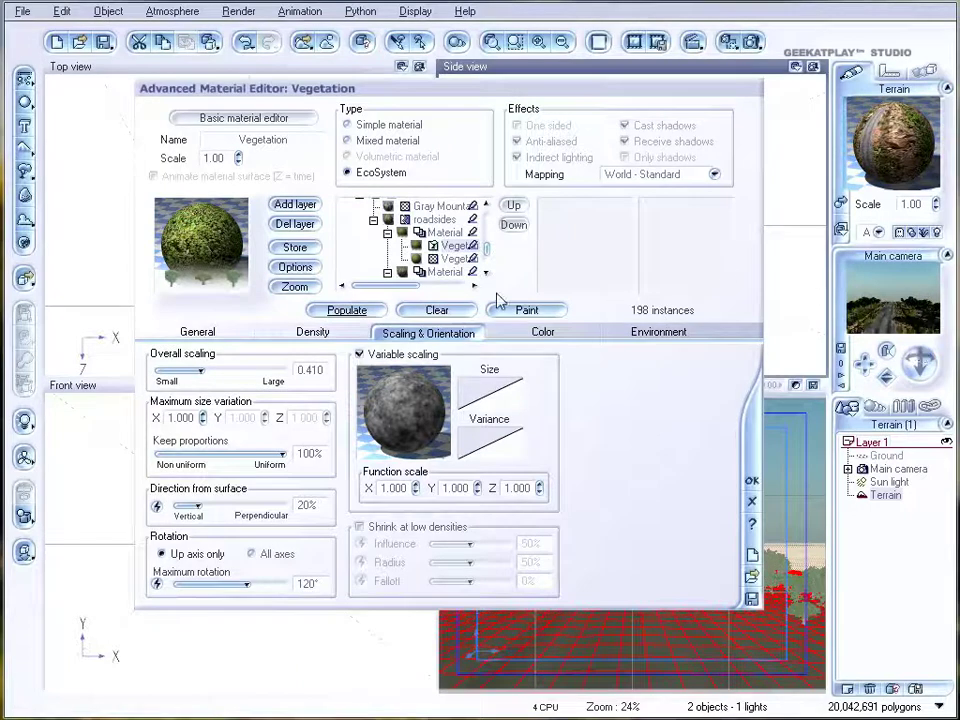
# Add a new EcoSystem layer above the Vegetation EcoSystem in the roadsides mix and name it bushes.
pyautogui.click(450, 258)
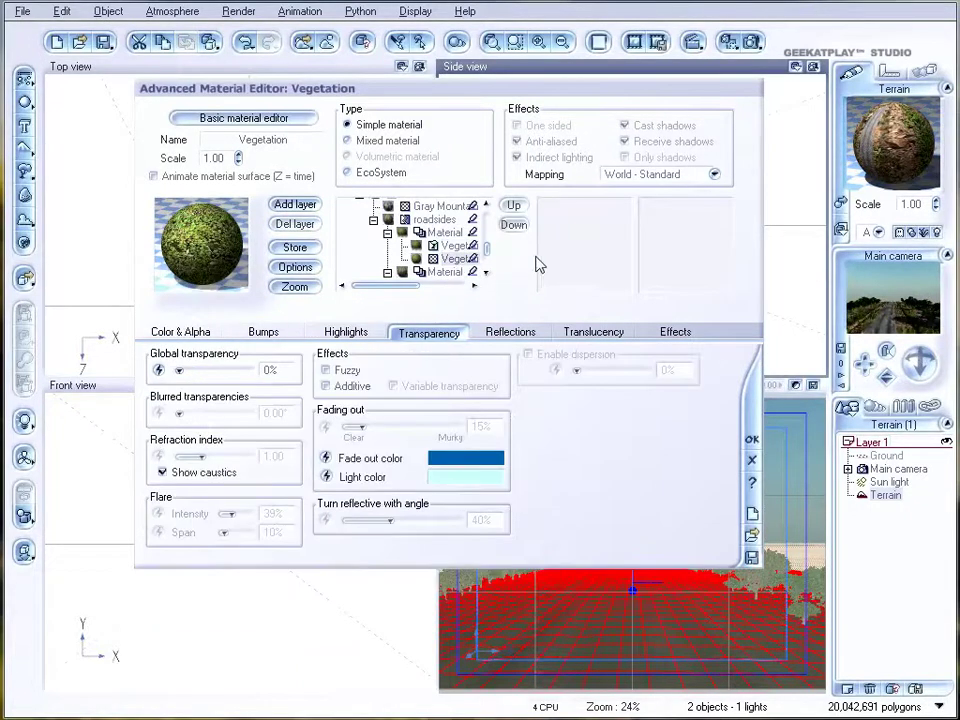
pyautogui.click(370, 175)
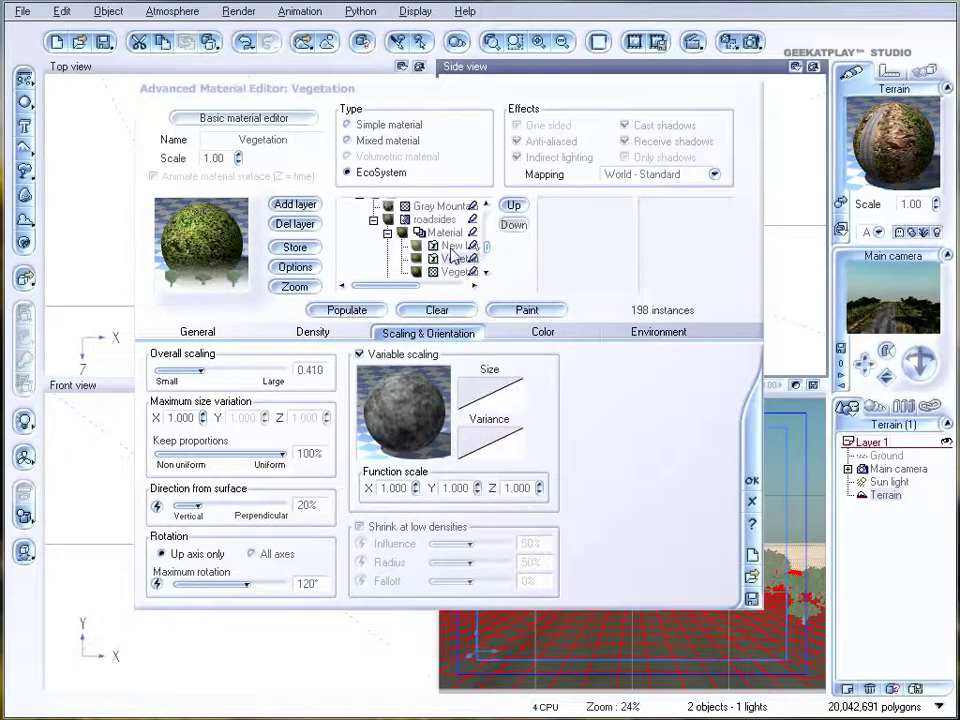
pyautogui.click(446, 246)
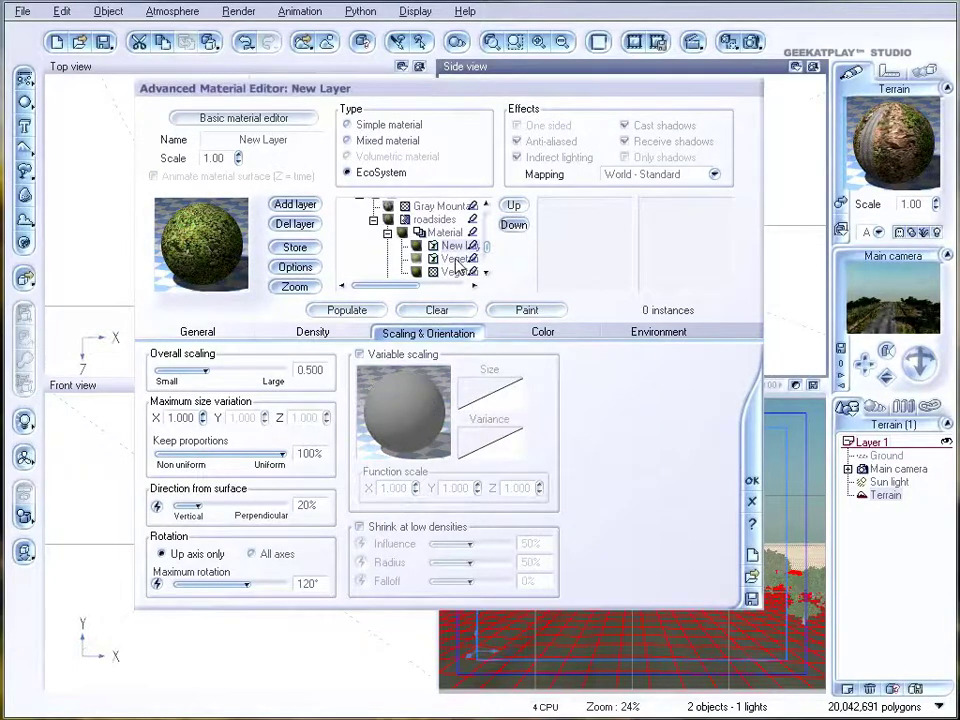
pyautogui.click(447, 258)
pyautogui.click(445, 247)
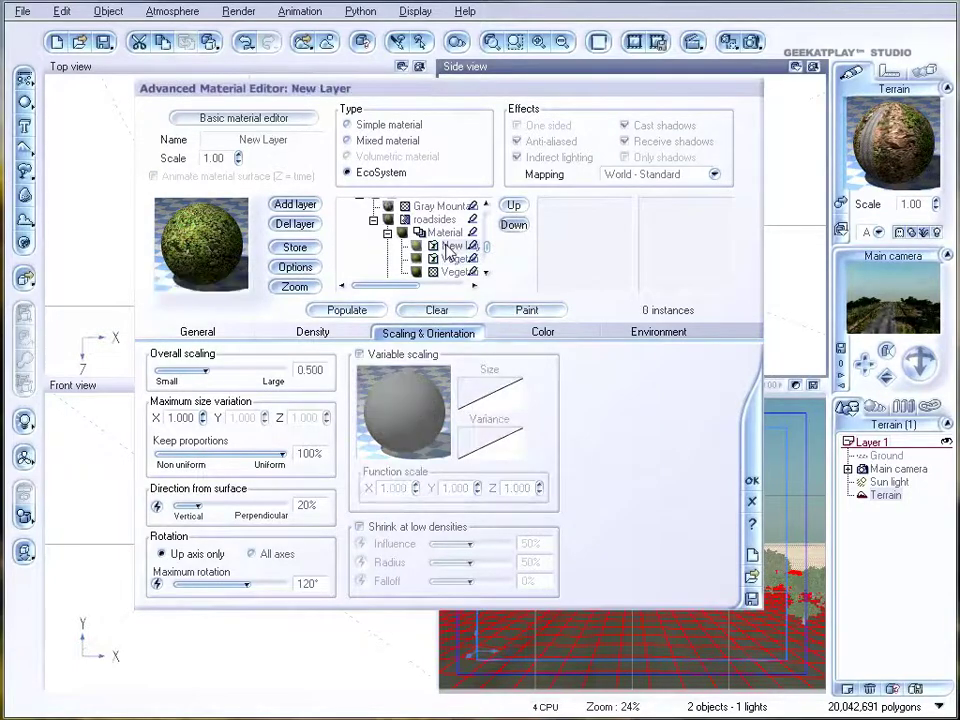
pyautogui.doubleClick(294, 139)
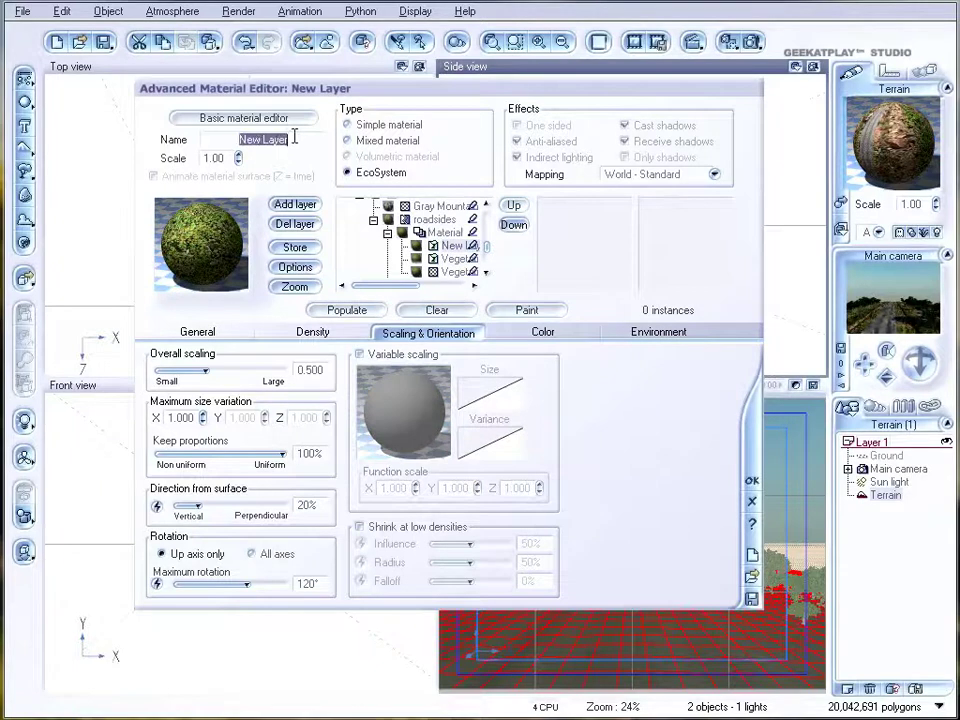
pyautogui.write('bushes')
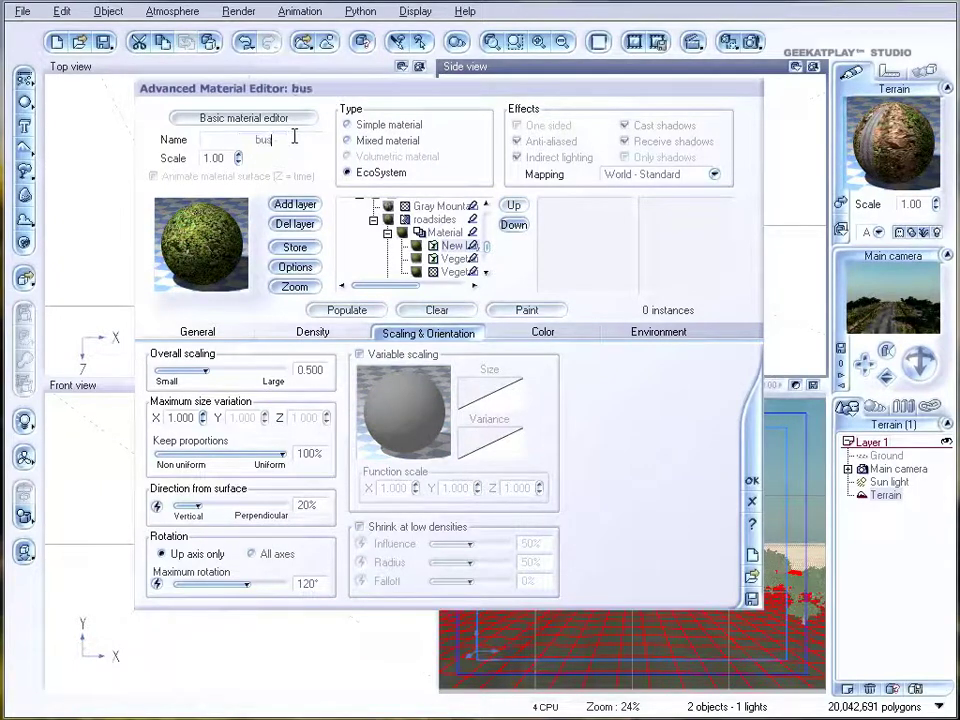
# Add the Aralia plant to the EcoSystem population of the bushes layer.
pyautogui.click(450, 260)
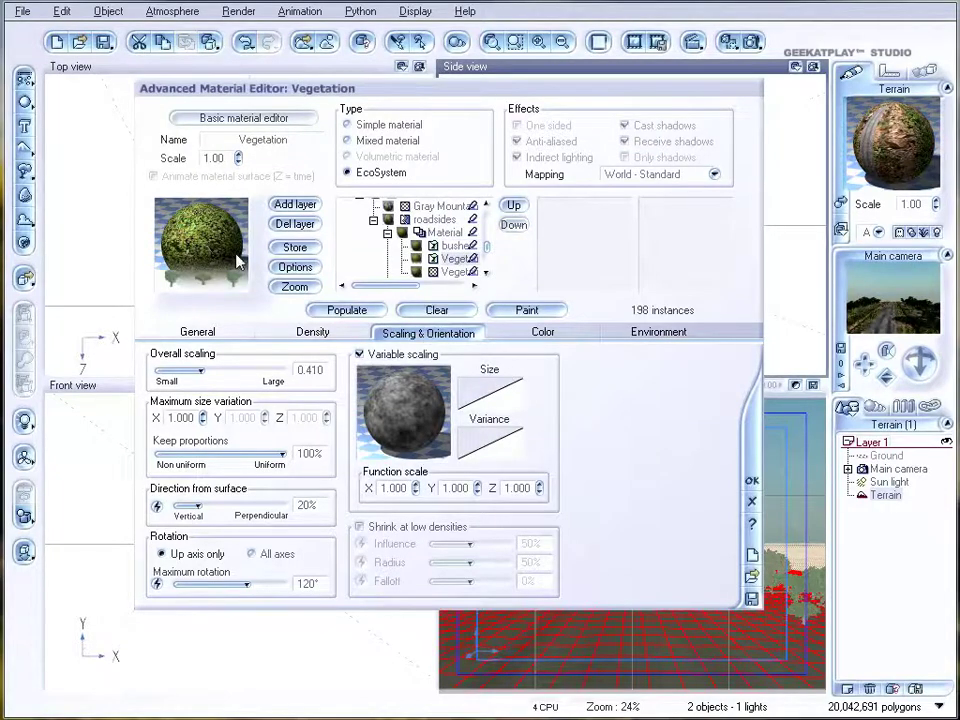
pyautogui.click(452, 245)
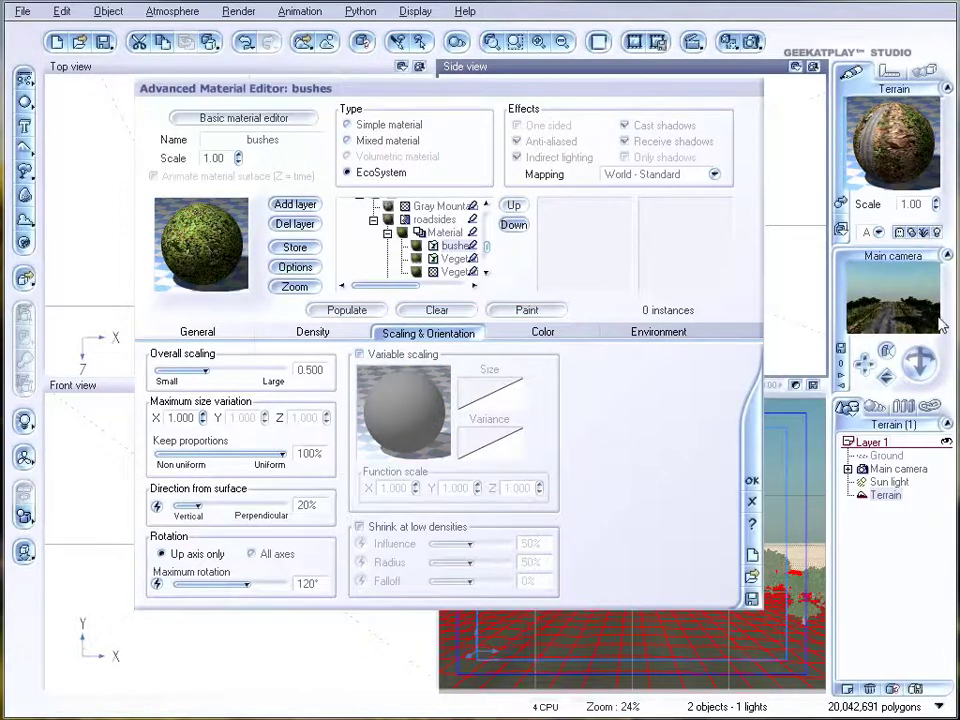
pyautogui.click(197, 331)
pyautogui.click(338, 582)
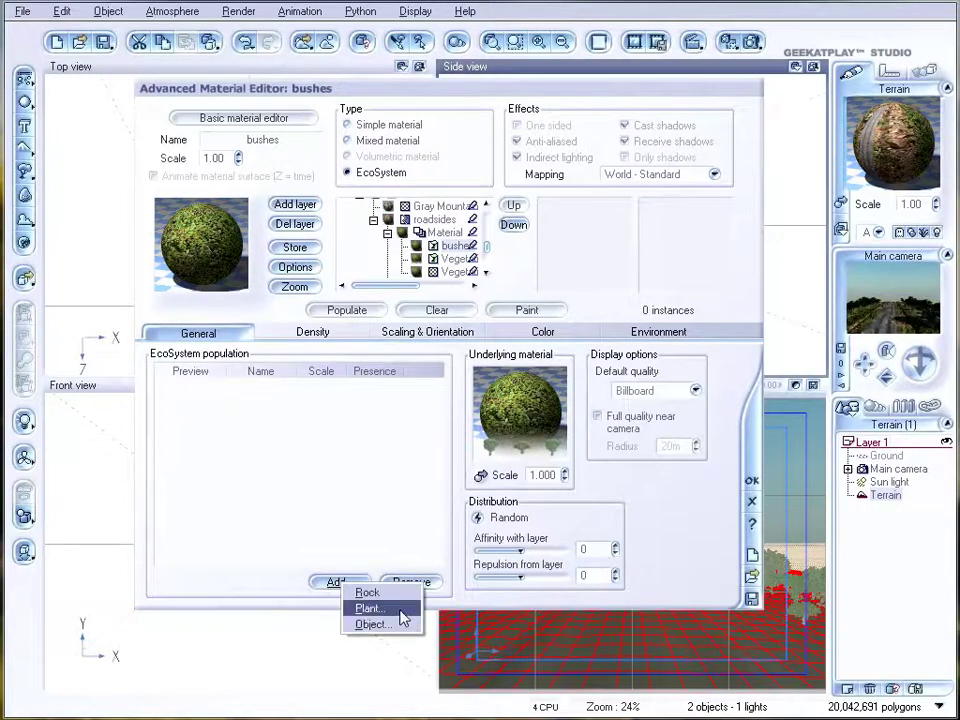
pyautogui.click(400, 610)
pyautogui.click(158, 296)
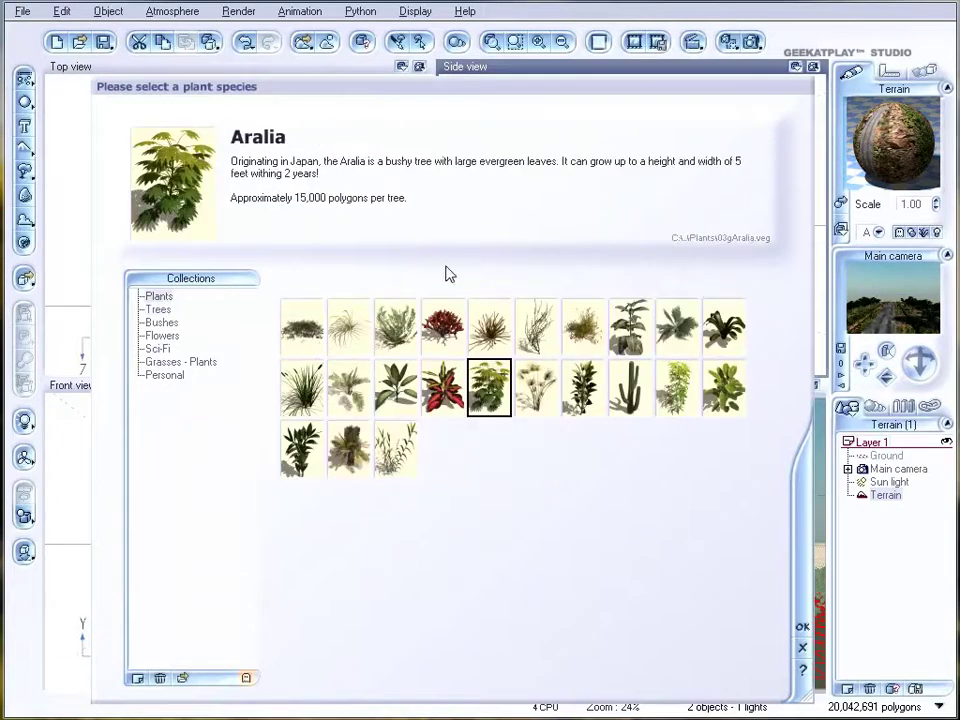
pyautogui.click(802, 628)
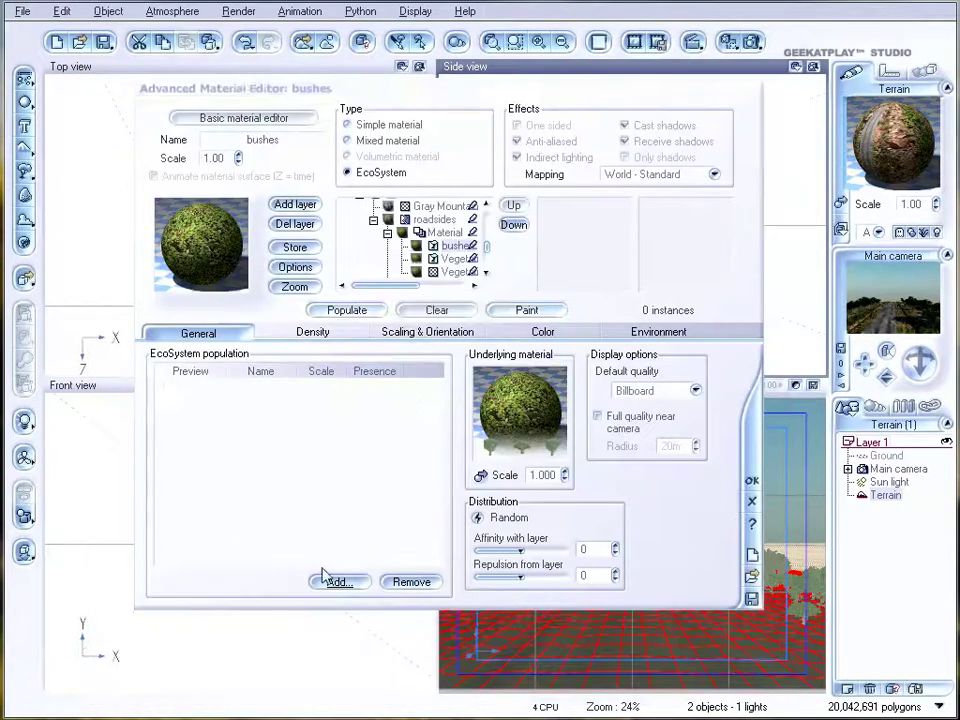
# Add a Fir Tree from the Trees collection to the bushes population.
pyautogui.click(338, 583)
pyautogui.click(390, 609)
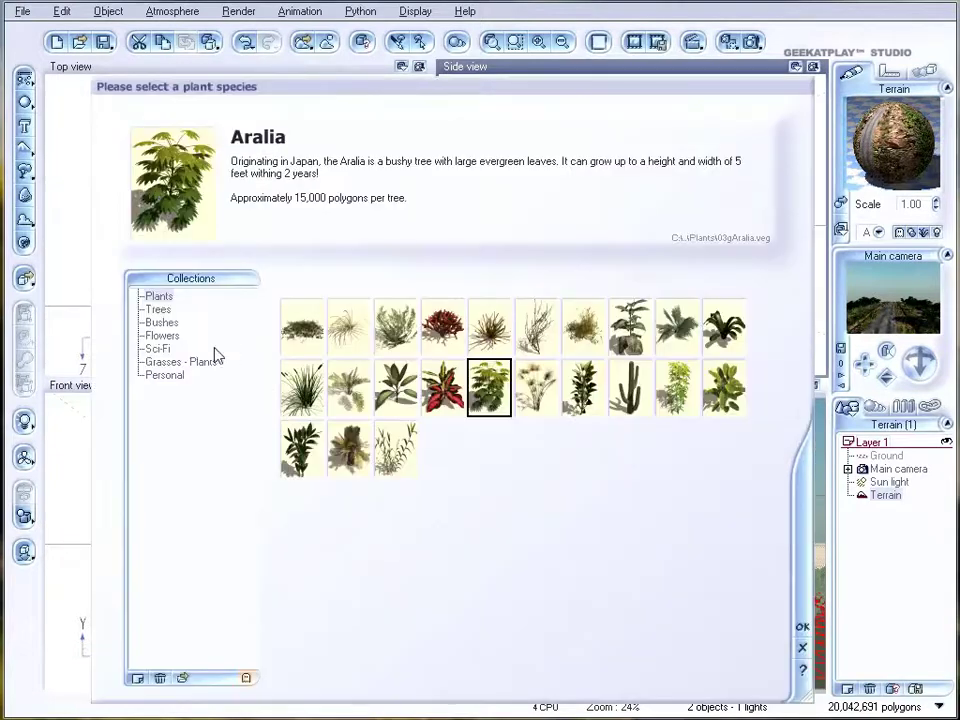
pyautogui.click(160, 310)
pyautogui.click(349, 330)
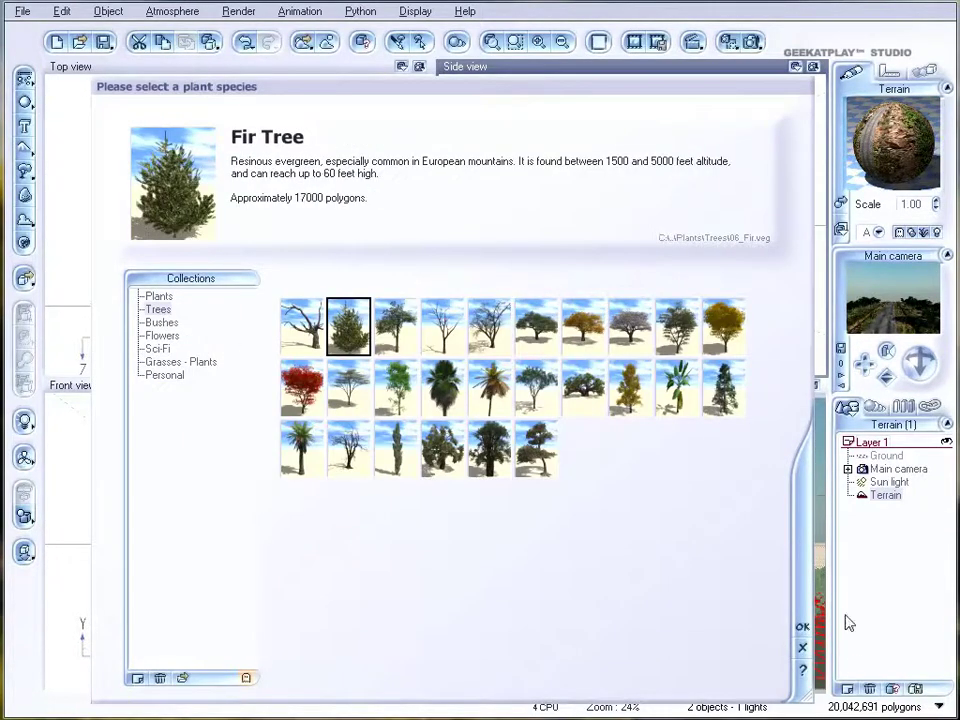
pyautogui.click(802, 627)
# Set the bushes layer's overall density to 80% and its affinity with layer to 100.
pyautogui.click(335, 339)
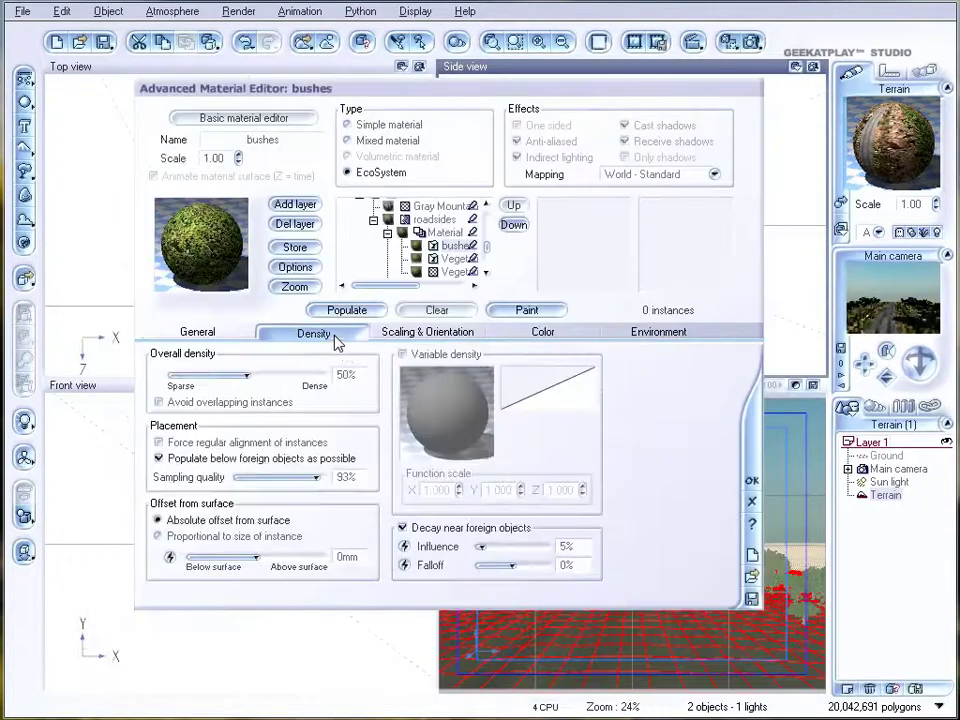
pyautogui.moveTo(245, 375); pyautogui.dragTo(291, 375)
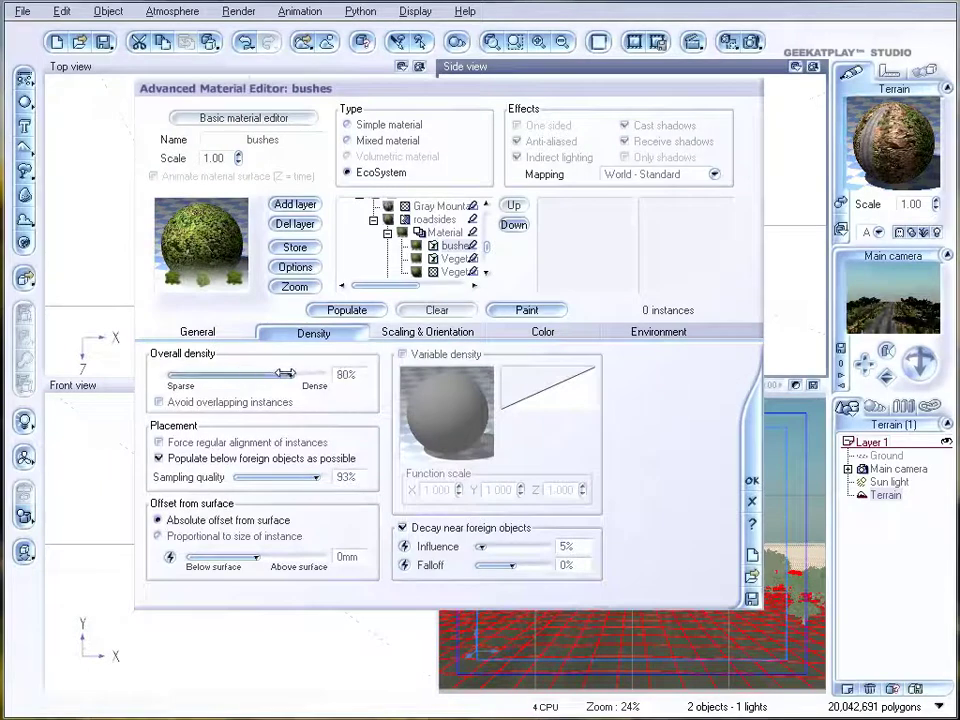
pyautogui.click(198, 332)
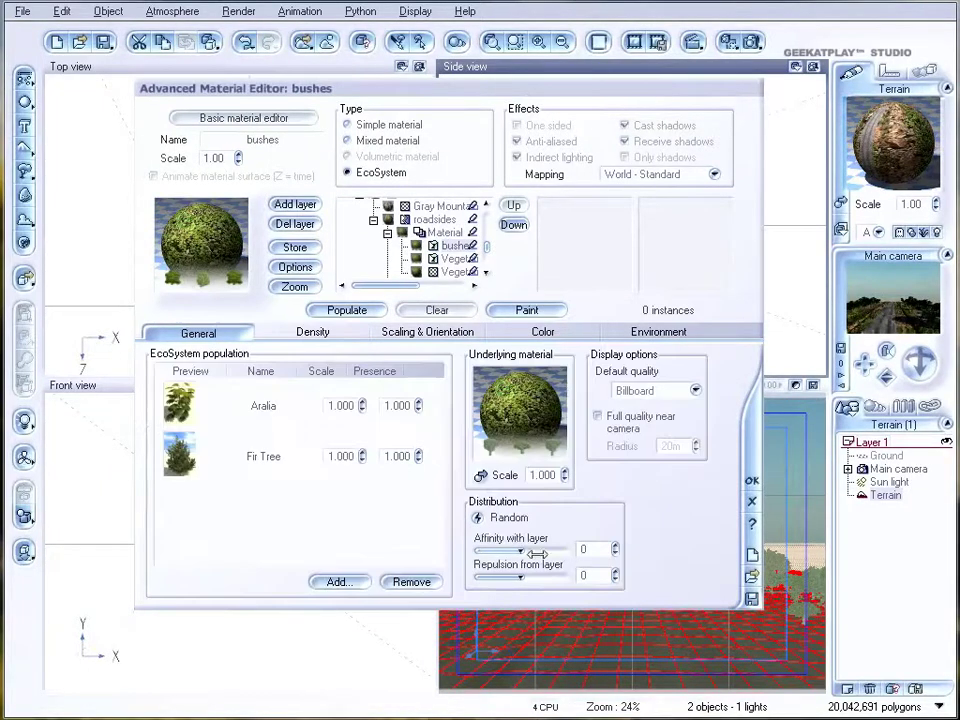
pyautogui.moveTo(521, 550); pyautogui.dragTo(575, 550)
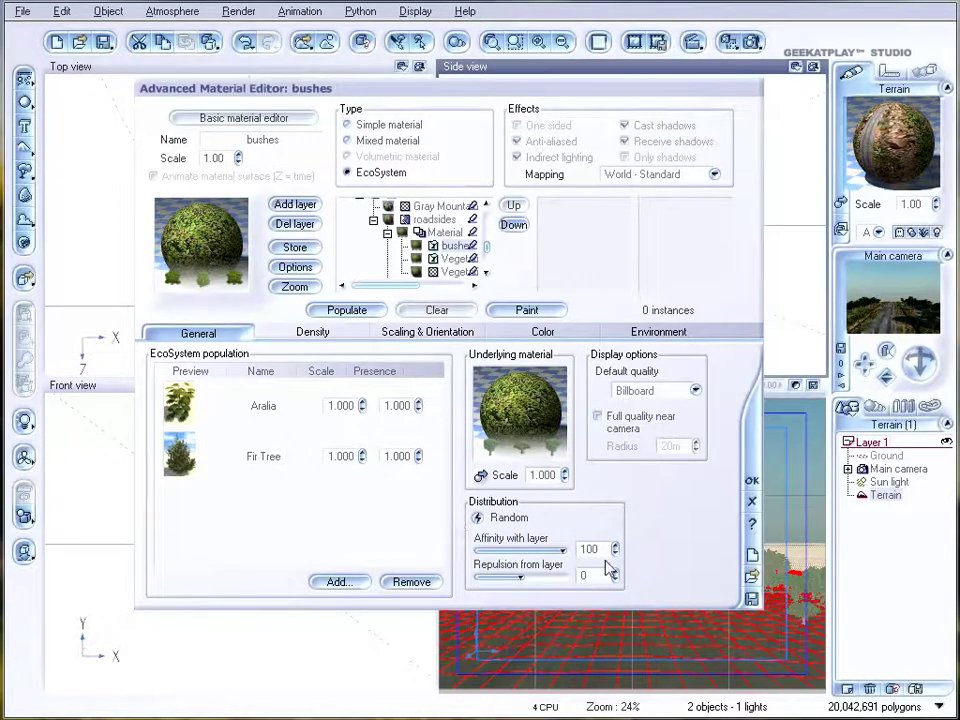
# Set the bushes layer's overall scaling to 0.225, leaving variable scaling off.
pyautogui.click(410, 333)
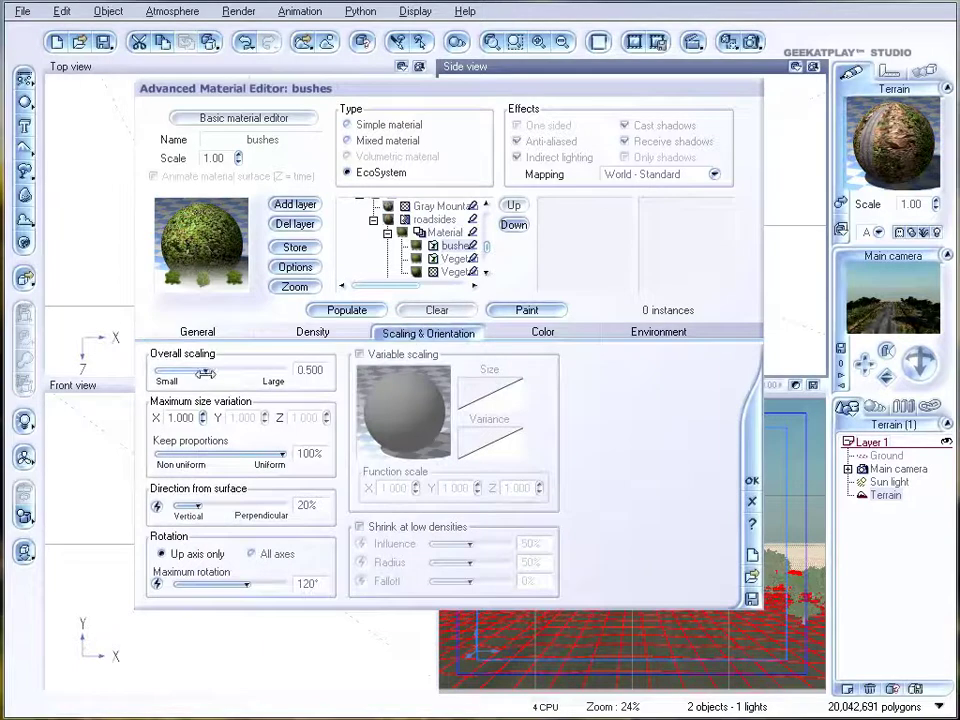
pyautogui.click(360, 355)
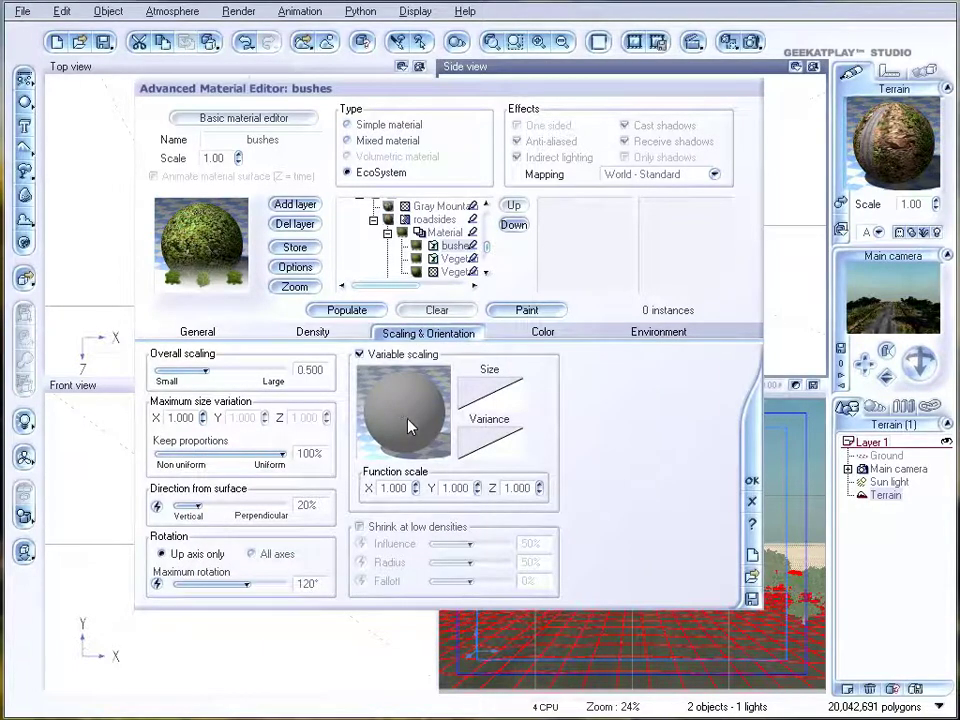
pyautogui.click(375, 363)
pyautogui.moveTo(208, 368); pyautogui.dragTo(213, 368)
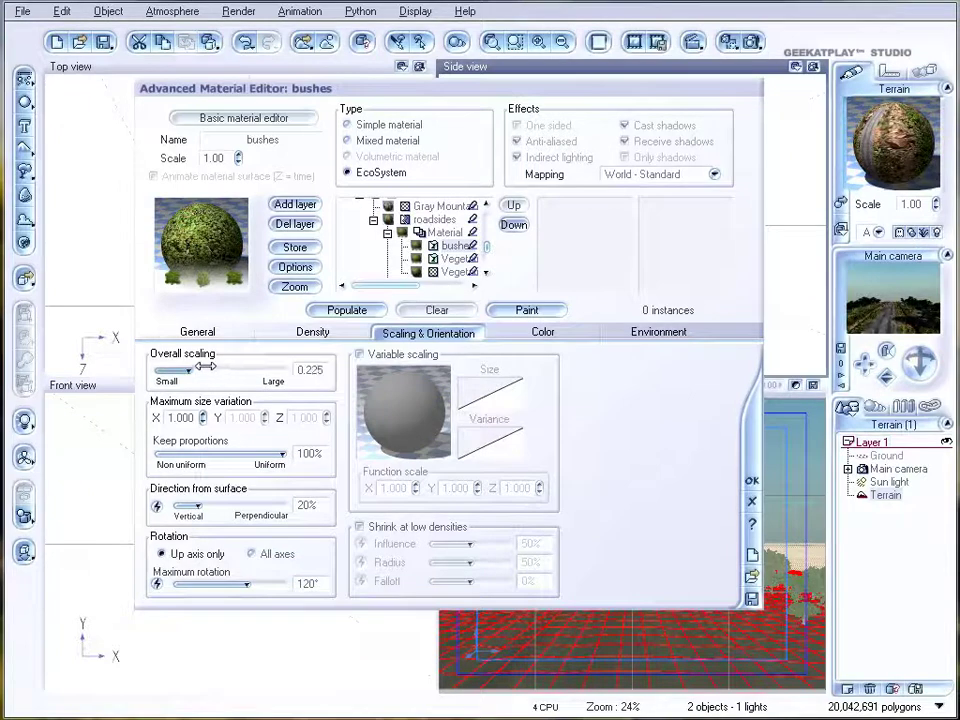
# Populate the bushes EcoSystem with color at low densities enabled, and test-render the scene.
pyautogui.click(543, 331)
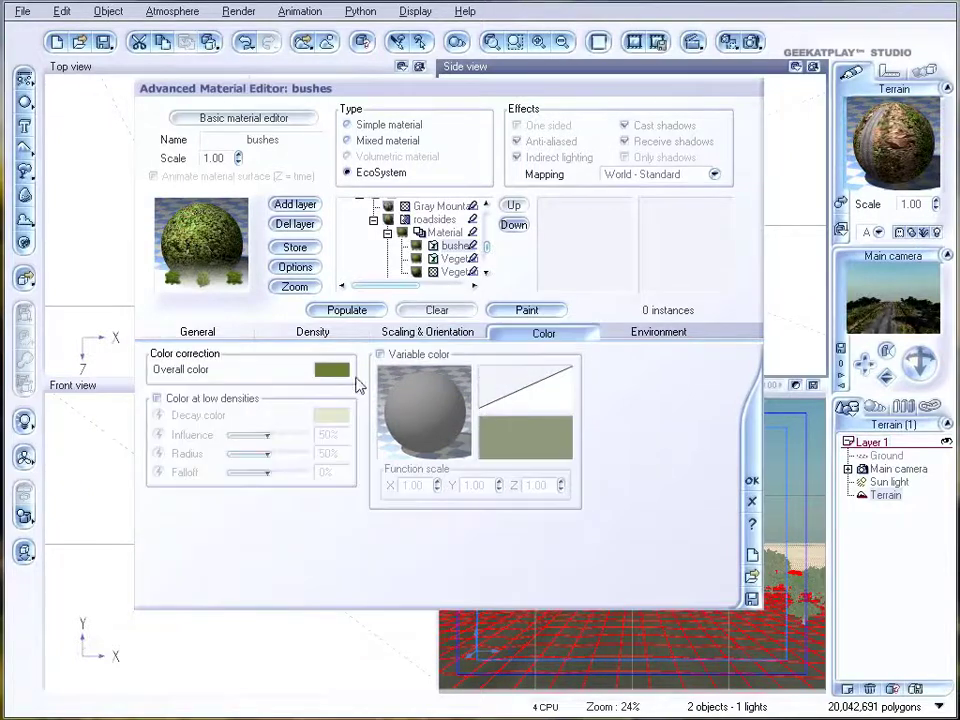
pyautogui.click(343, 313)
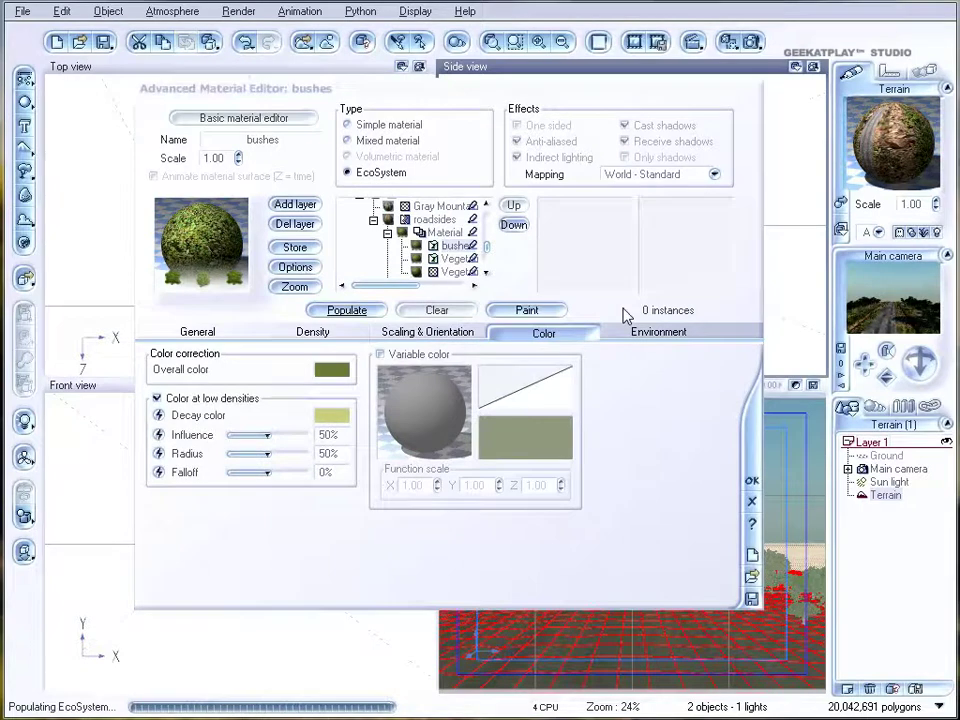
pyautogui.hotkey('ctrl', 'F9')
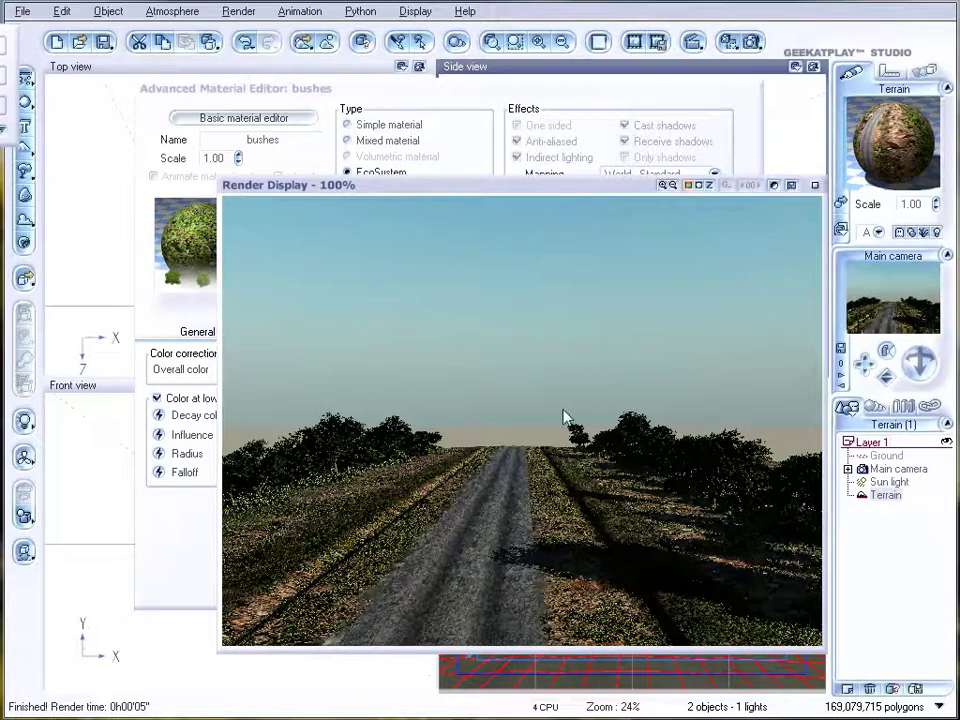
pyautogui.click(814, 186)
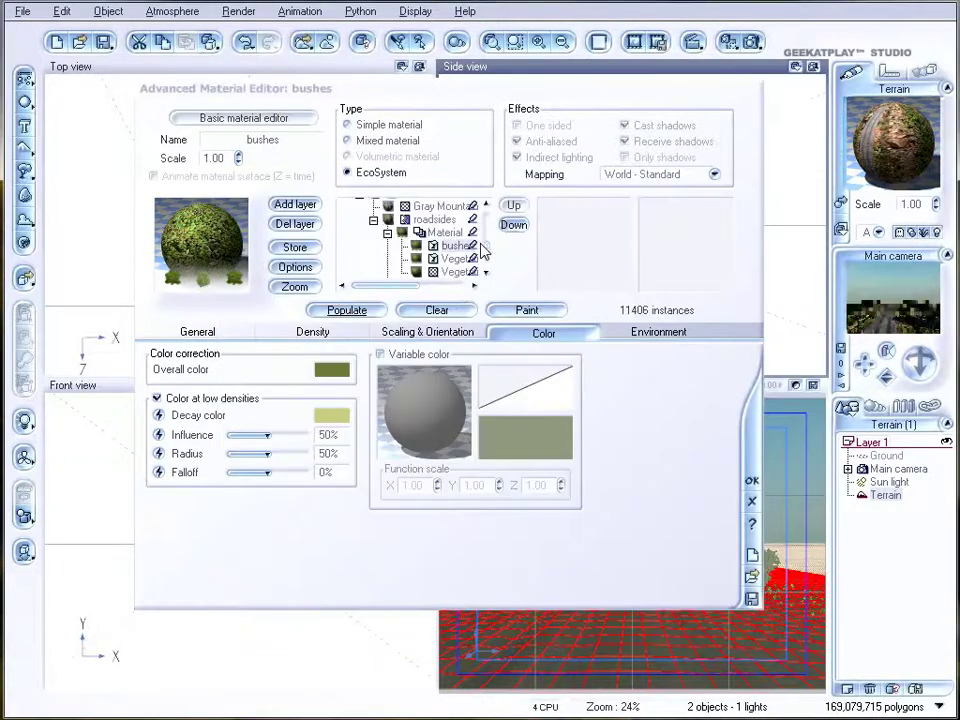
# Drive the variable density of the Vegetation EcoSystem in the mix's other material with a projected texture map using canal.jpg.
pyautogui.scroll(-1, 490, 262)
pyautogui.scroll(1, 490, 262)
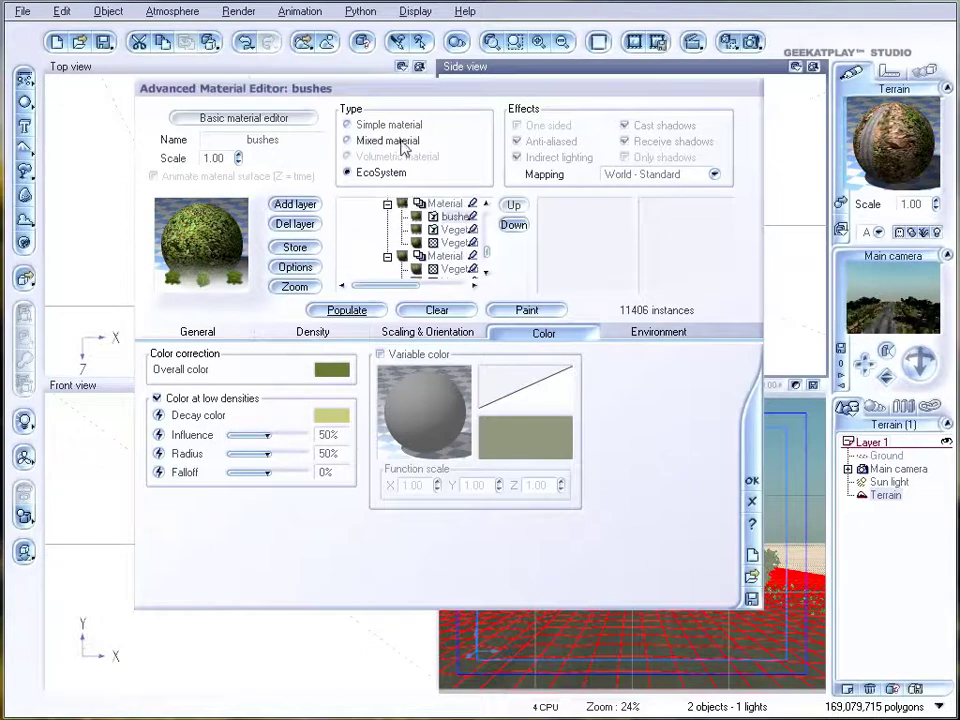
pyautogui.click(452, 271)
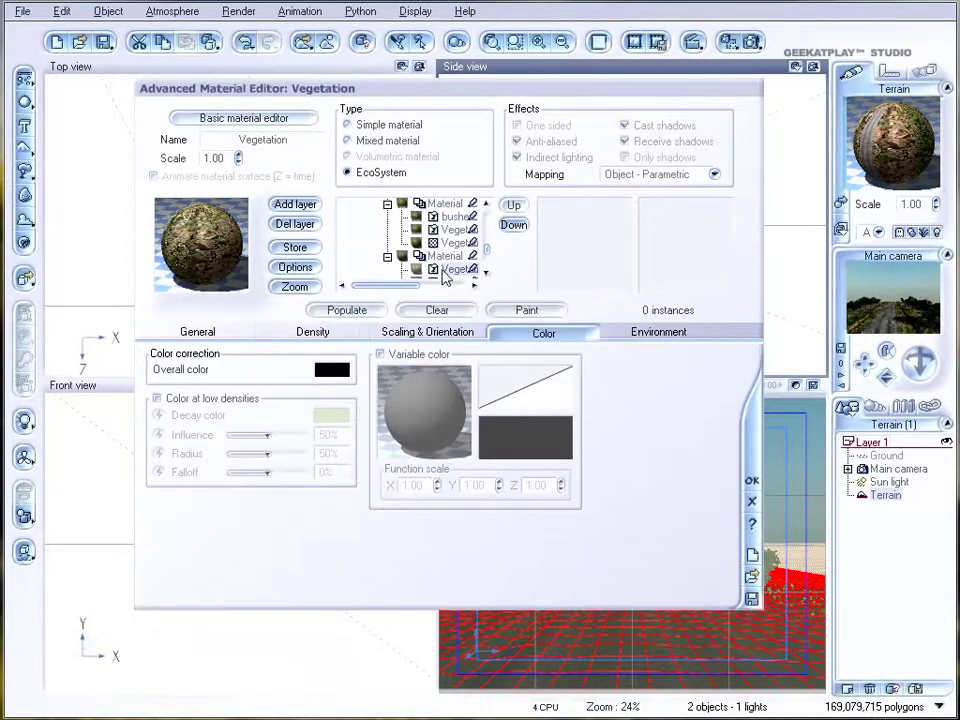
pyautogui.click(312, 331)
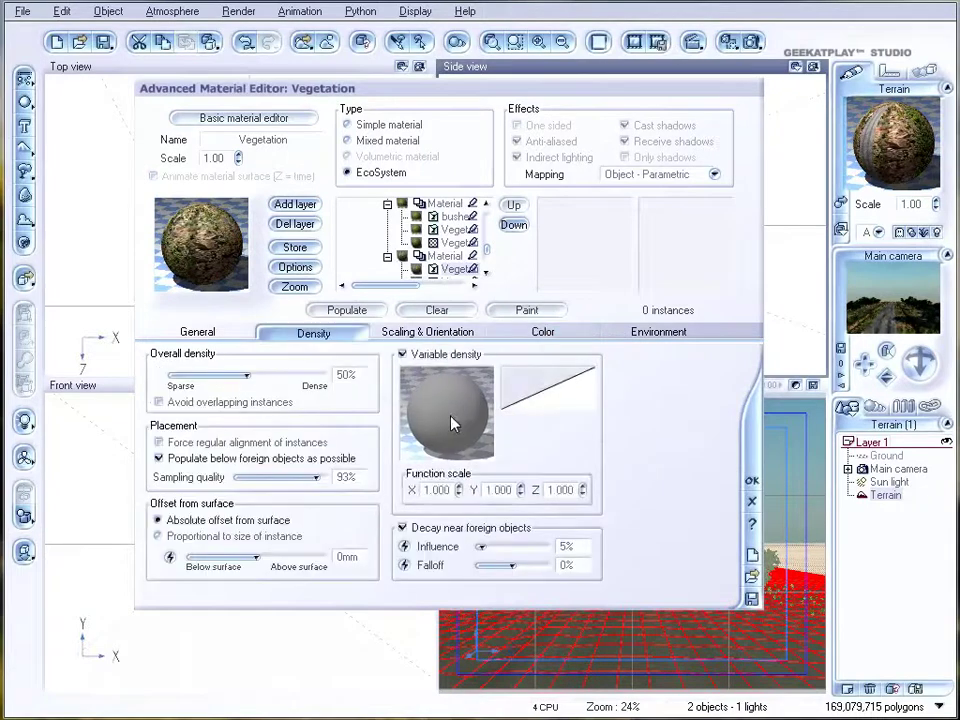
pyautogui.rightClick(455, 418)
pyautogui.click(512, 424)
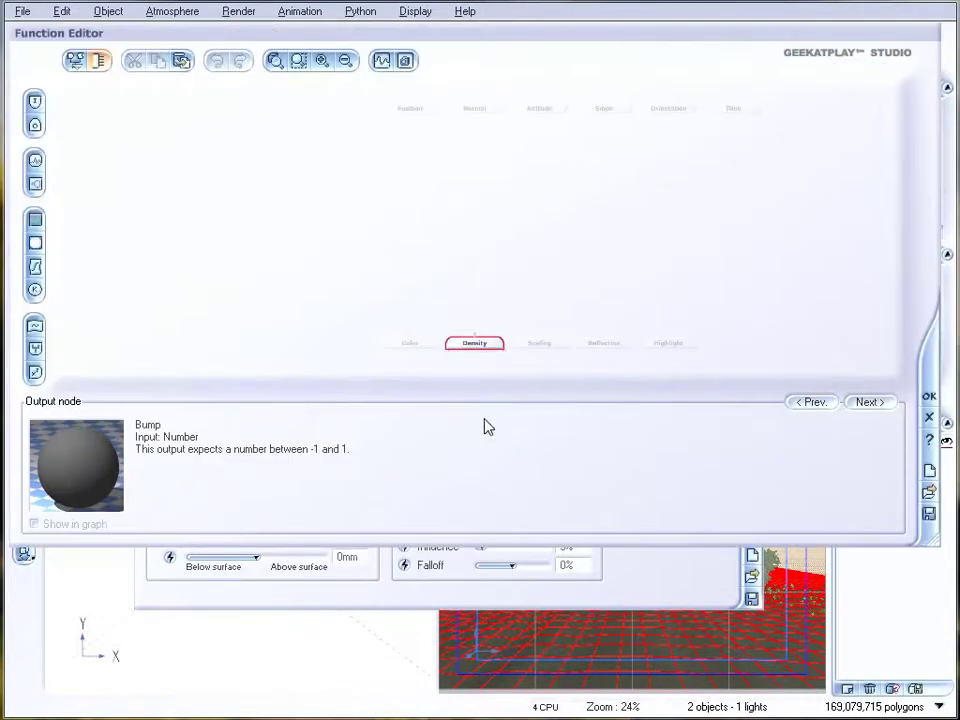
pyautogui.click(35, 243)
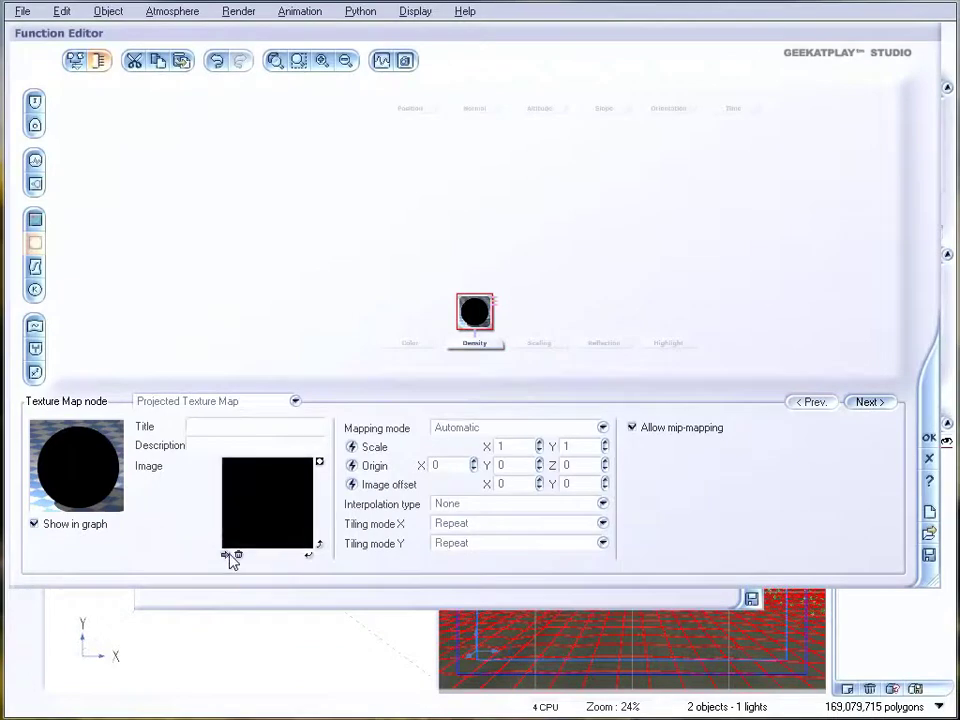
pyautogui.click(229, 556)
pyautogui.click(183, 678)
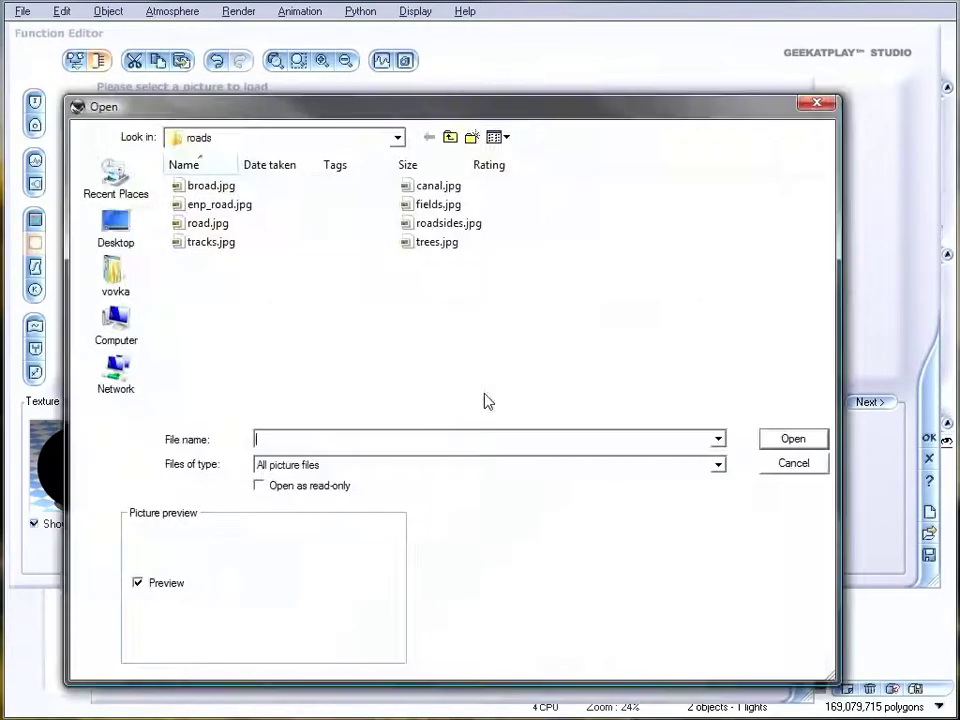
pyautogui.click(434, 187)
pyautogui.click(789, 440)
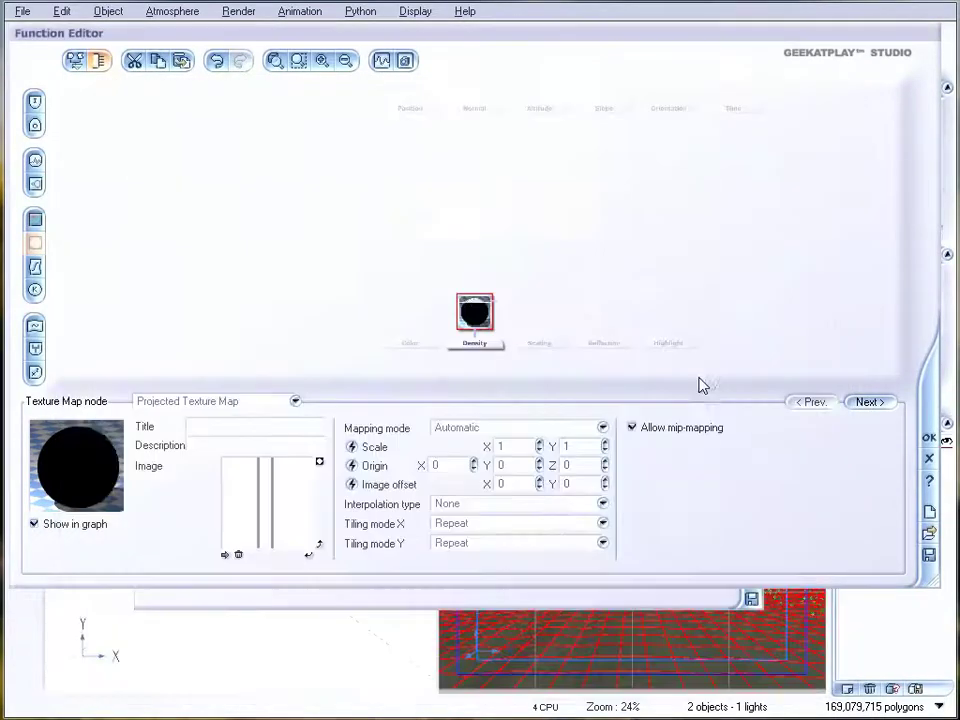
pyautogui.click(929, 437)
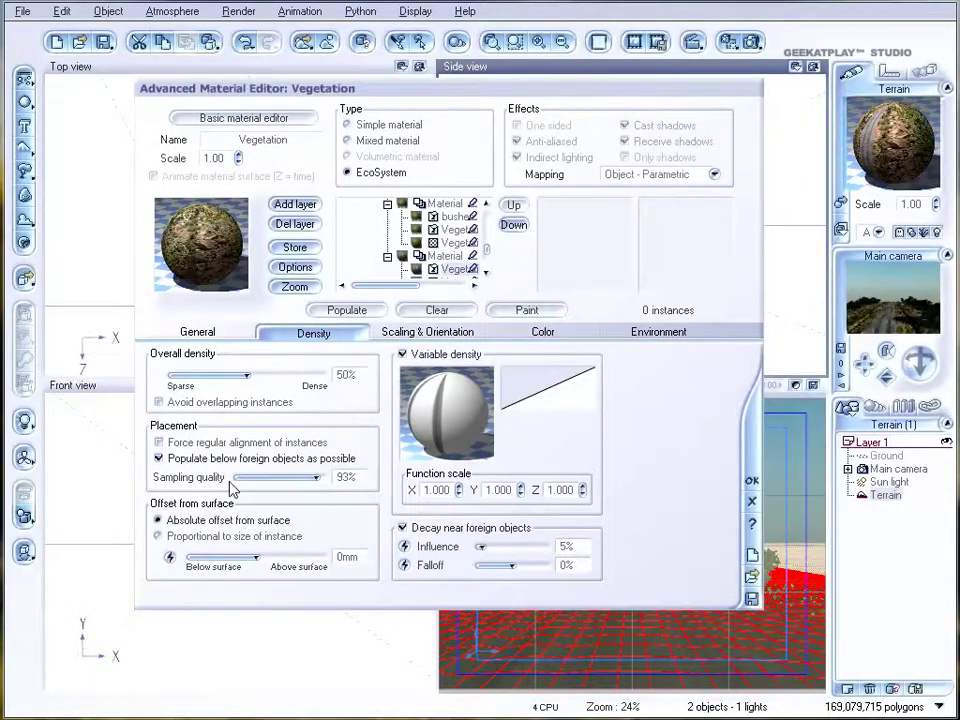
# Add Reeds to this Vegetation EcoSystem's population and populate it.
pyautogui.click(203, 331)
pyautogui.click(335, 580)
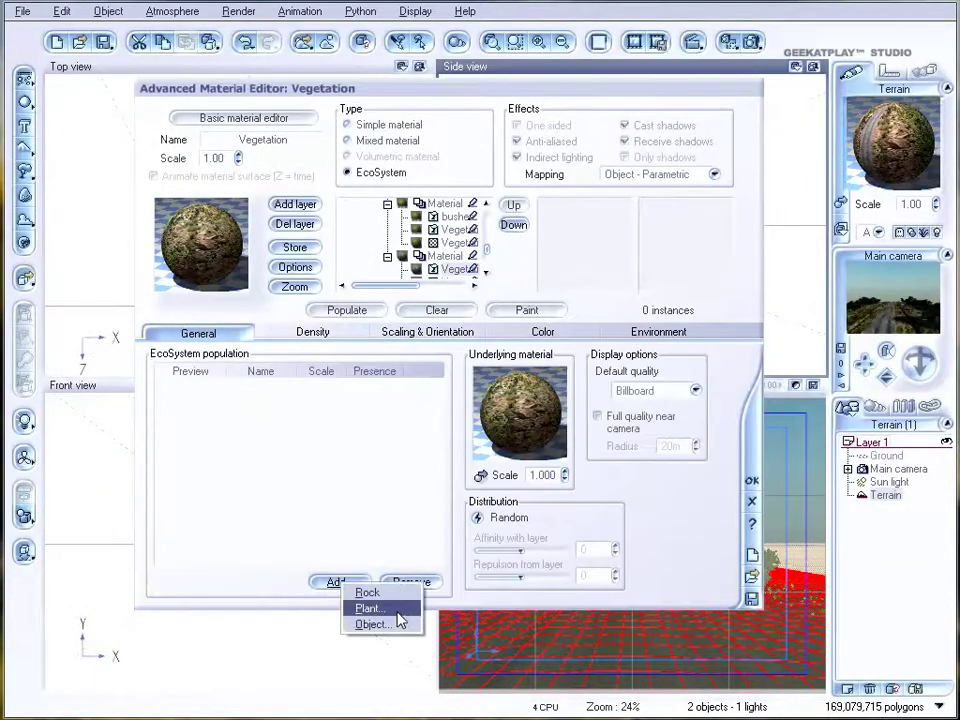
pyautogui.click(373, 607)
pyautogui.click(158, 296)
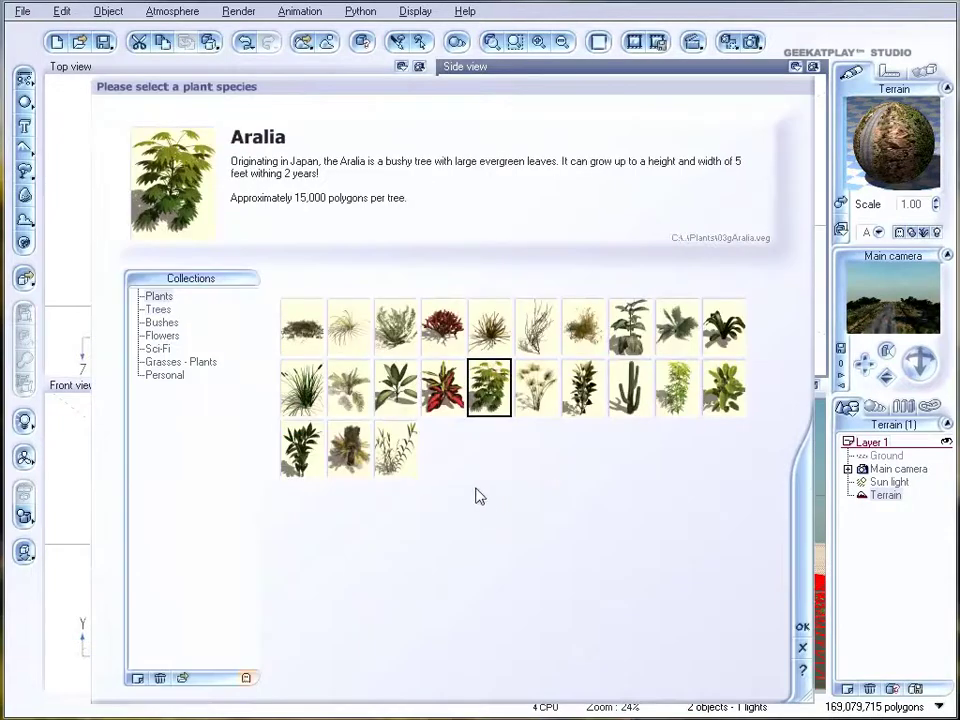
pyautogui.click(318, 400)
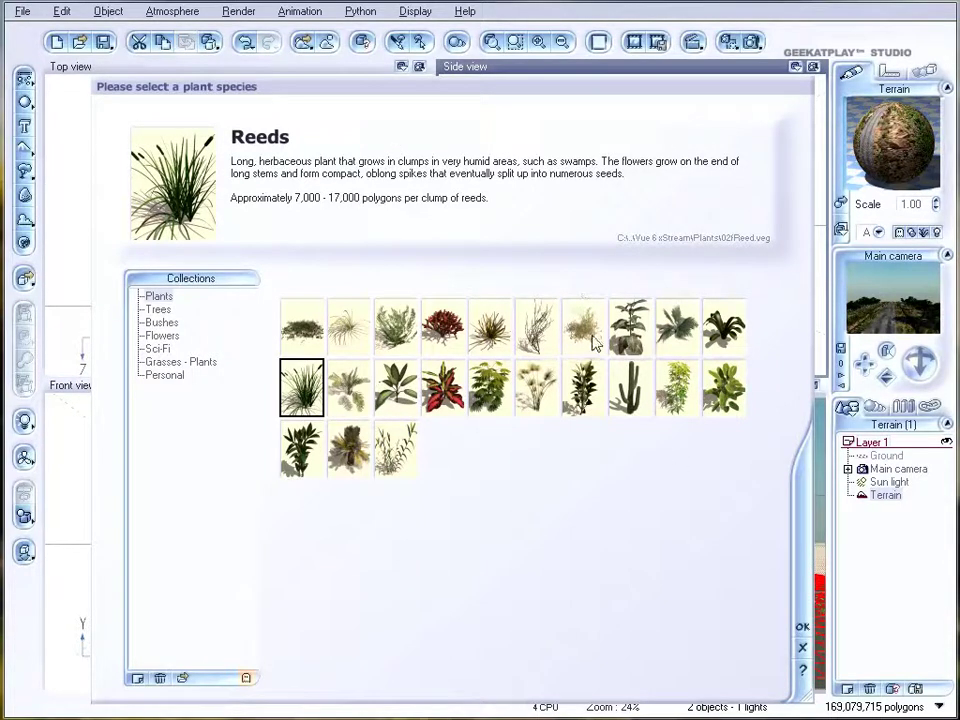
pyautogui.click(802, 630)
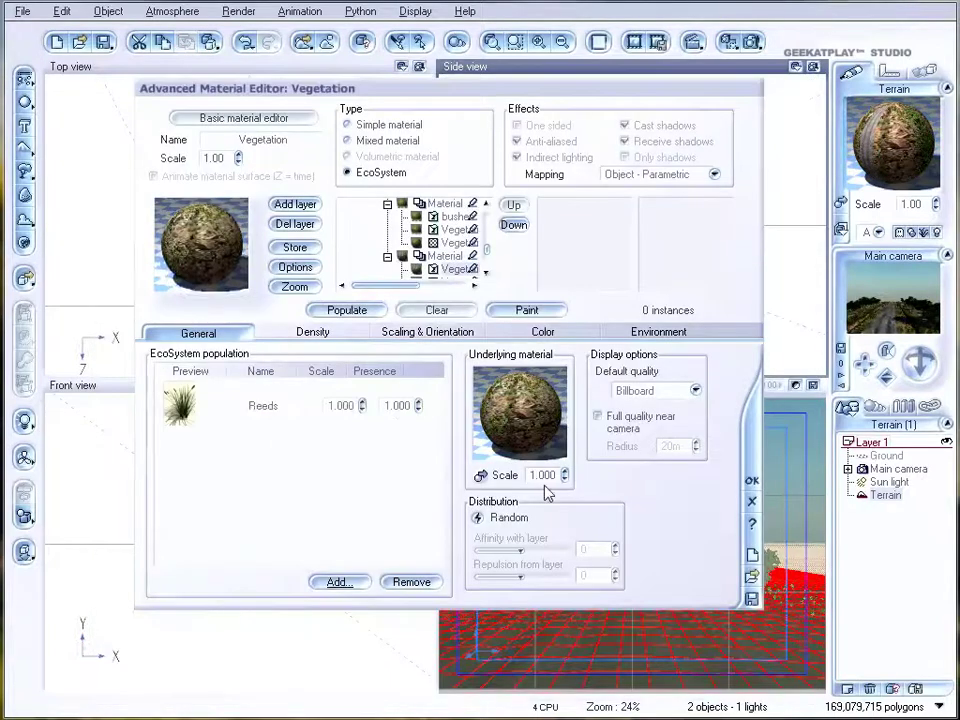
pyautogui.click(348, 312)
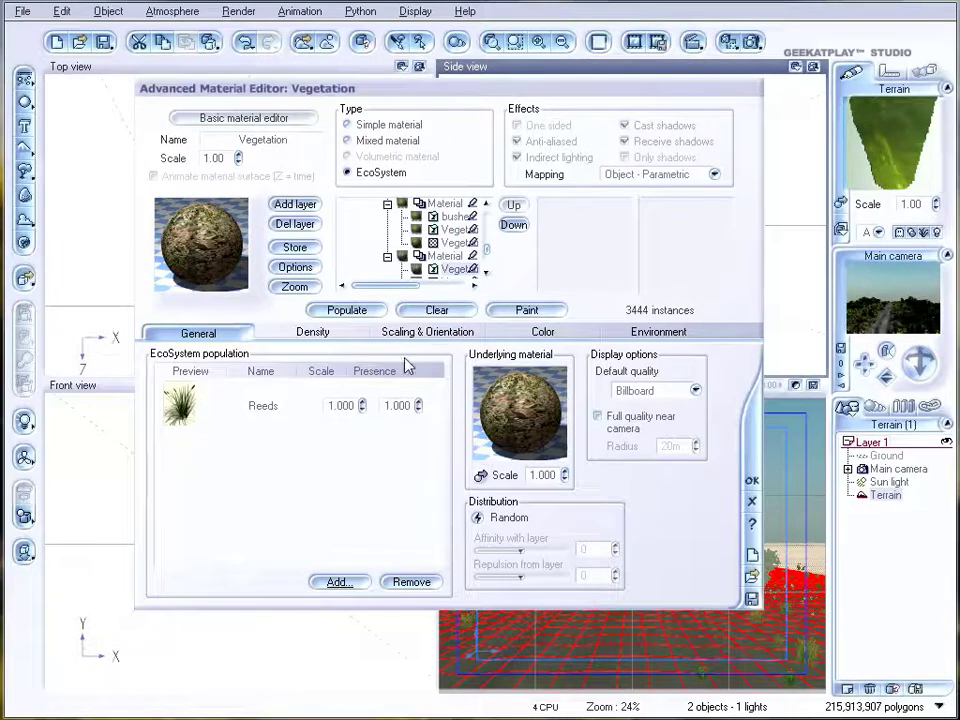
# Set the reeds EcoSystem's overall density to 38% and overall scaling to 0.349, and repopulate it.
pyautogui.click(312, 331)
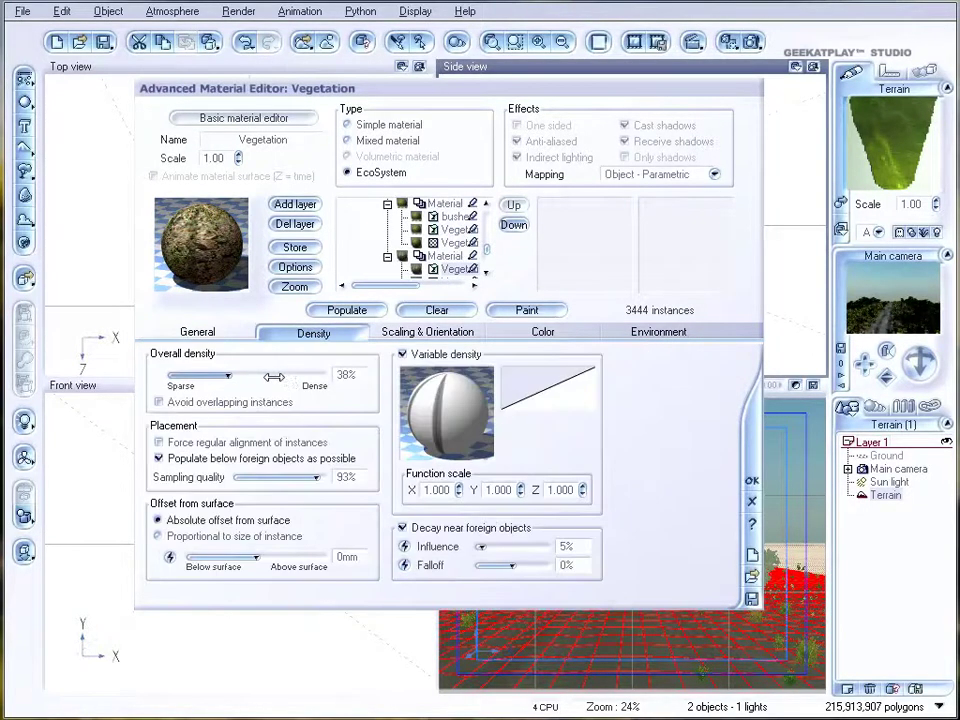
pyautogui.click(428, 332)
pyautogui.moveTo(205, 370); pyautogui.dragTo(250, 370)
pyautogui.click(347, 311)
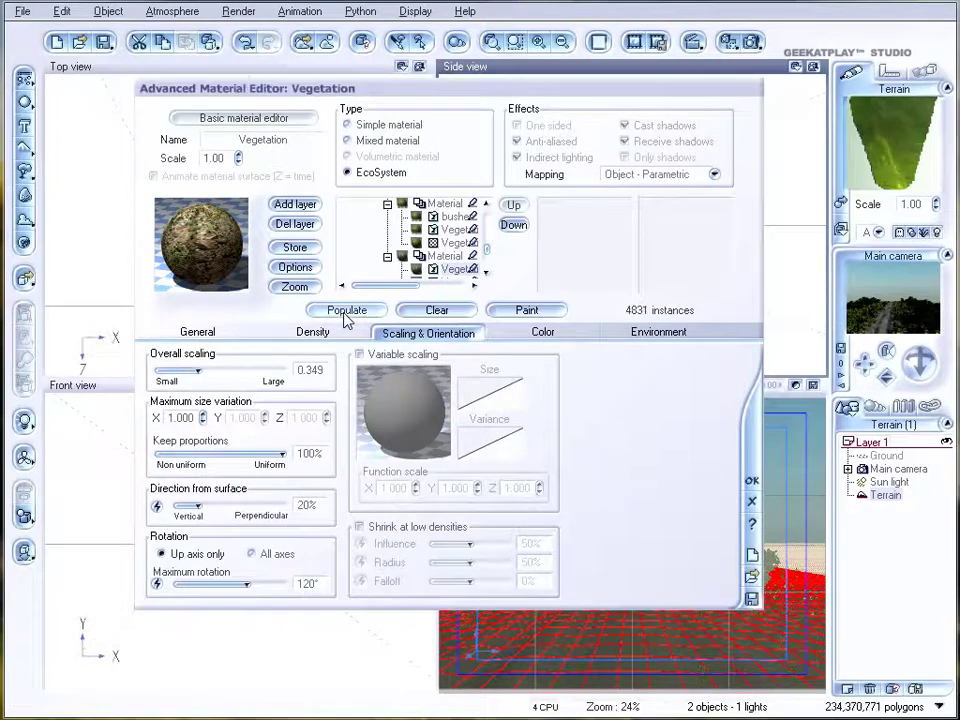
# Test-render the scene with the reeds, close the render, and return to the EcoSystem's density settings.
pyautogui.click(752, 42)
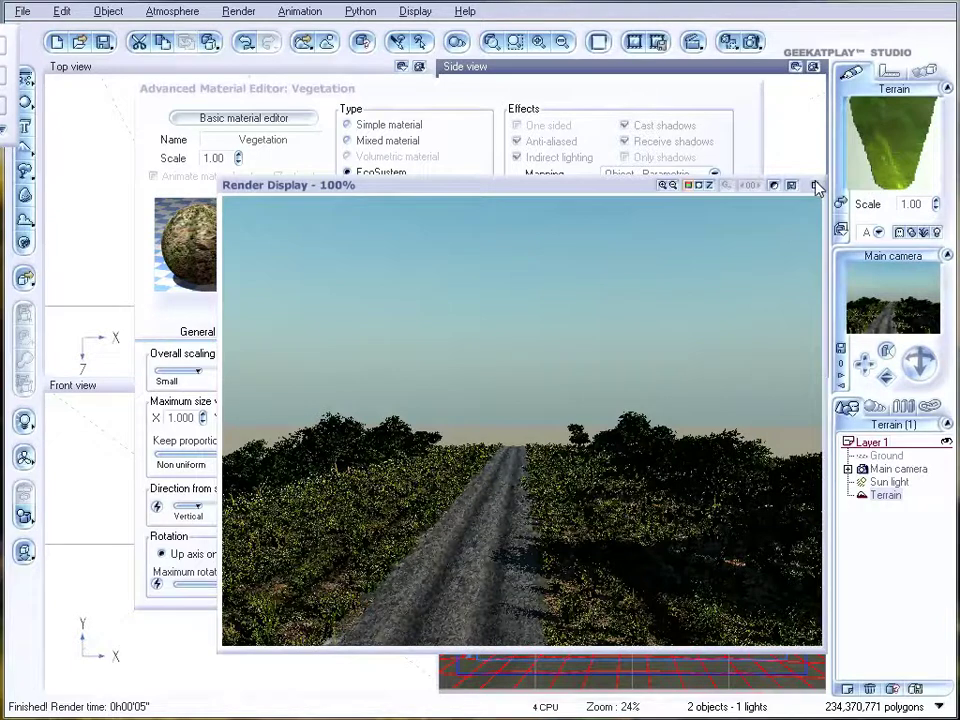
pyautogui.click(612, 134)
pyautogui.click(314, 334)
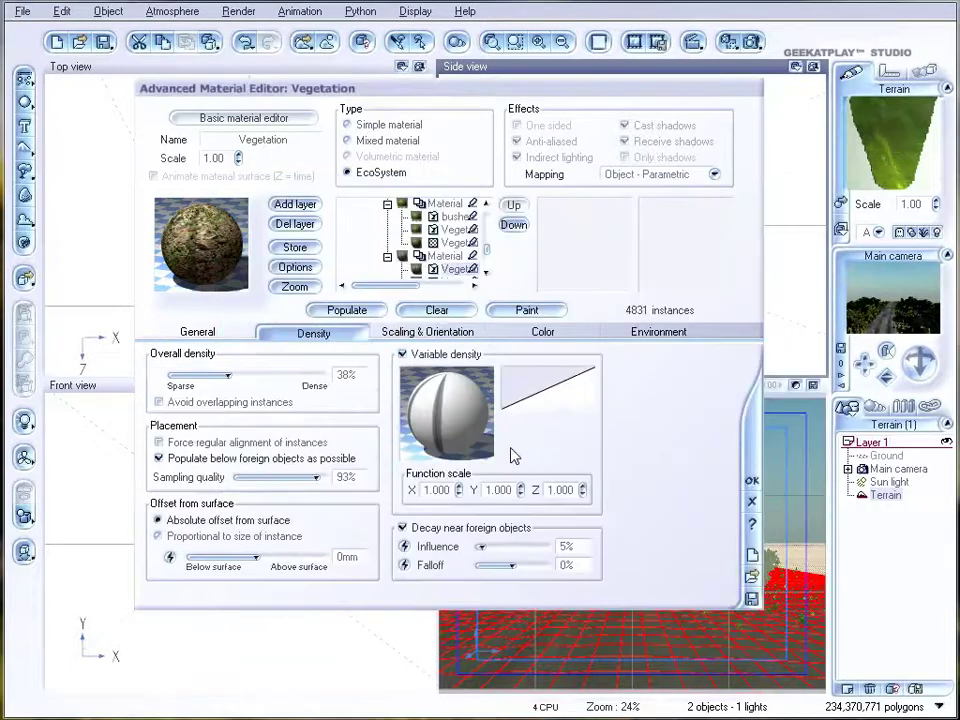
# Insert a Filter node between the projected texture map and the Density output of the reeds EcoSystem.
pyautogui.rightClick(493, 424)
pyautogui.click(515, 432)
pyautogui.moveTo(480, 330); pyautogui.dragTo(476, 212)
pyautogui.click(474, 278)
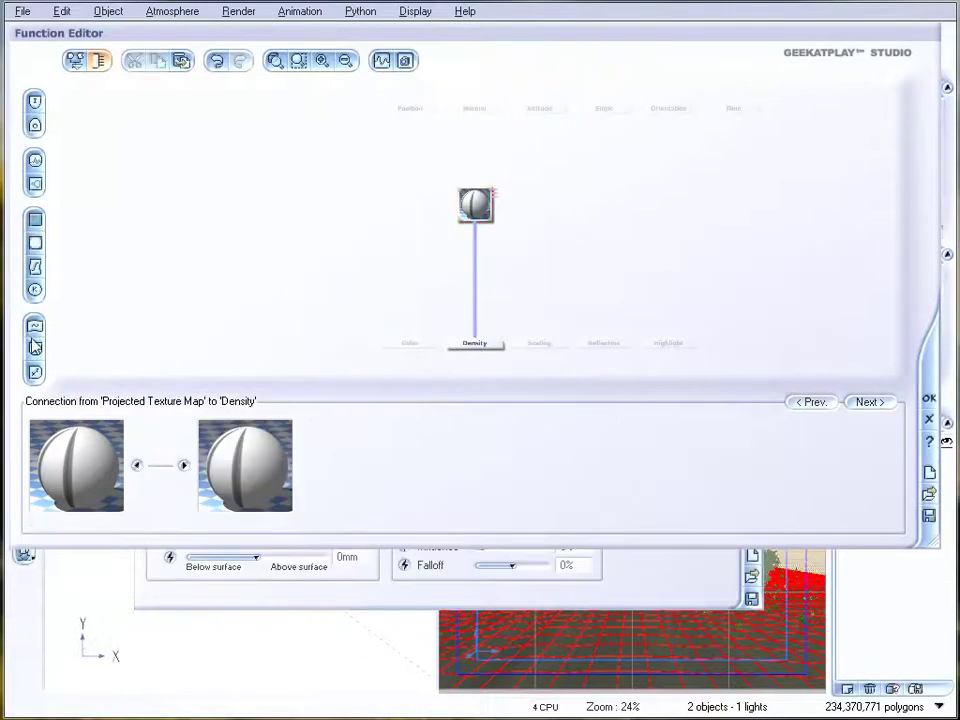
pyautogui.click(36, 267)
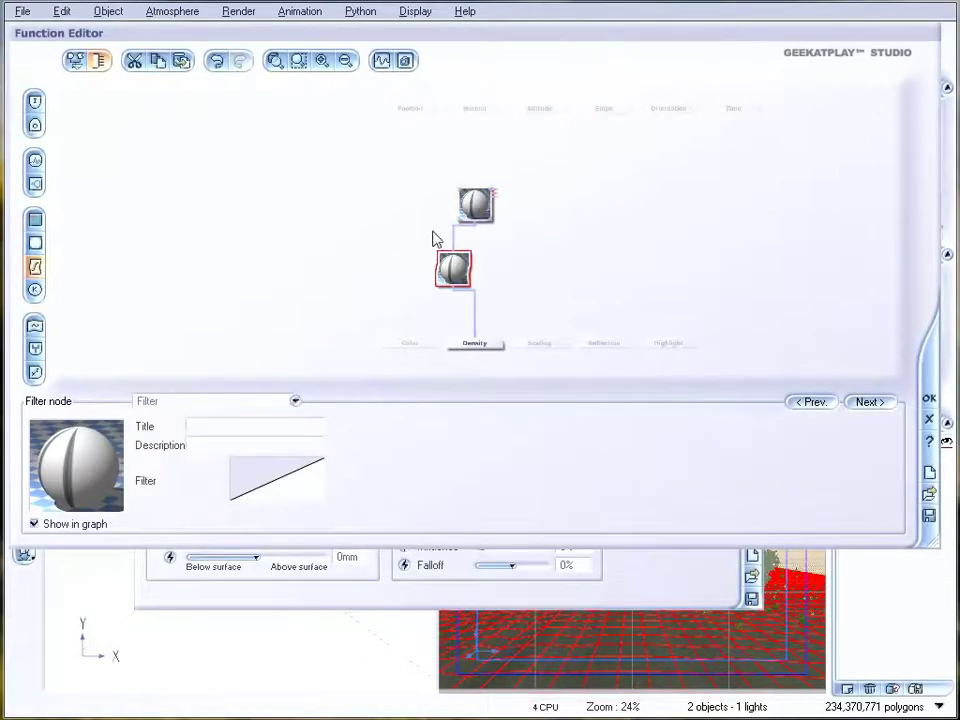
# Reshape the new density filter into a steep step with a keypoint at X 0.8723, Y -1.0000, and accept the function.
pyautogui.rightClick(286, 492)
pyautogui.click(320, 498)
pyautogui.moveTo(928, 277); pyautogui.dragTo(957, 378)
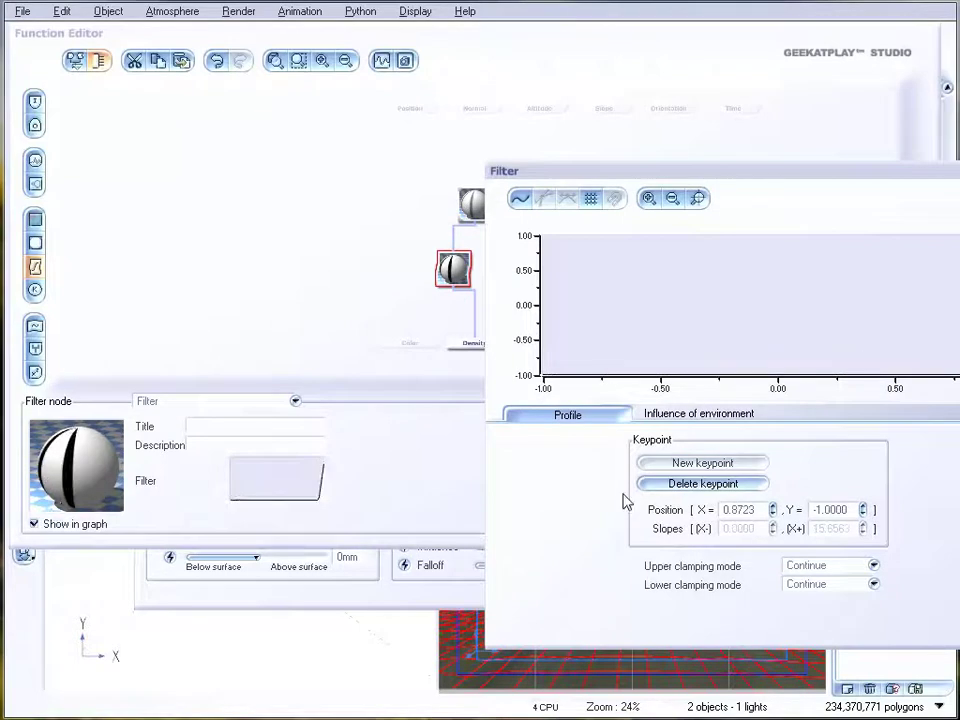
pyautogui.press('Return')
pyautogui.click(929, 397)
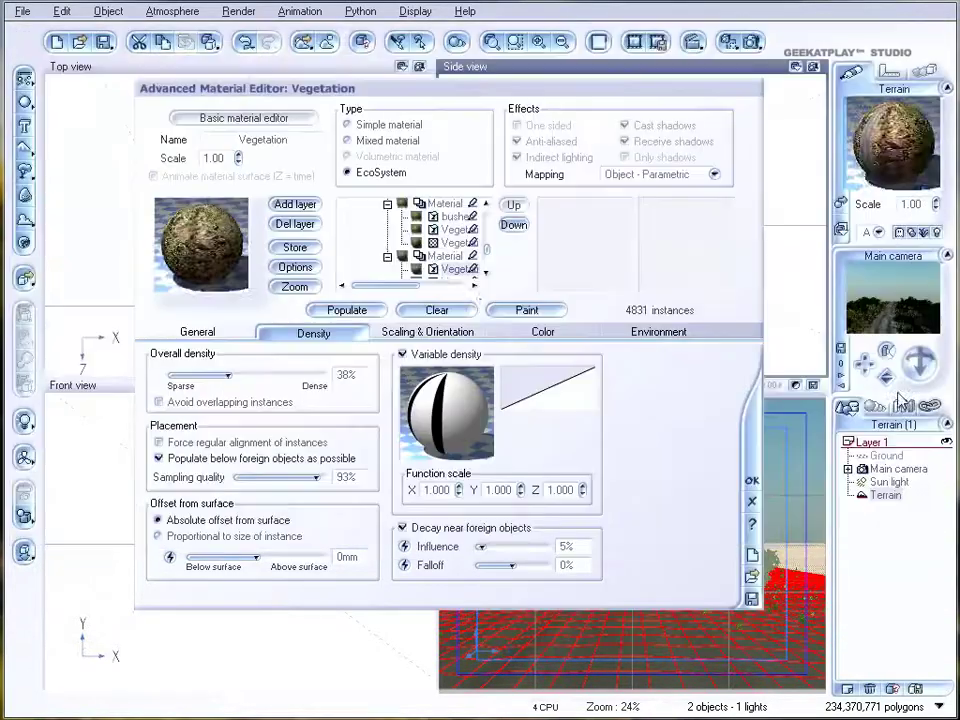
# Repopulate the reeds EcoSystem with the filtered density and test-render the scene, closing the render when done.
pyautogui.click(347, 310)
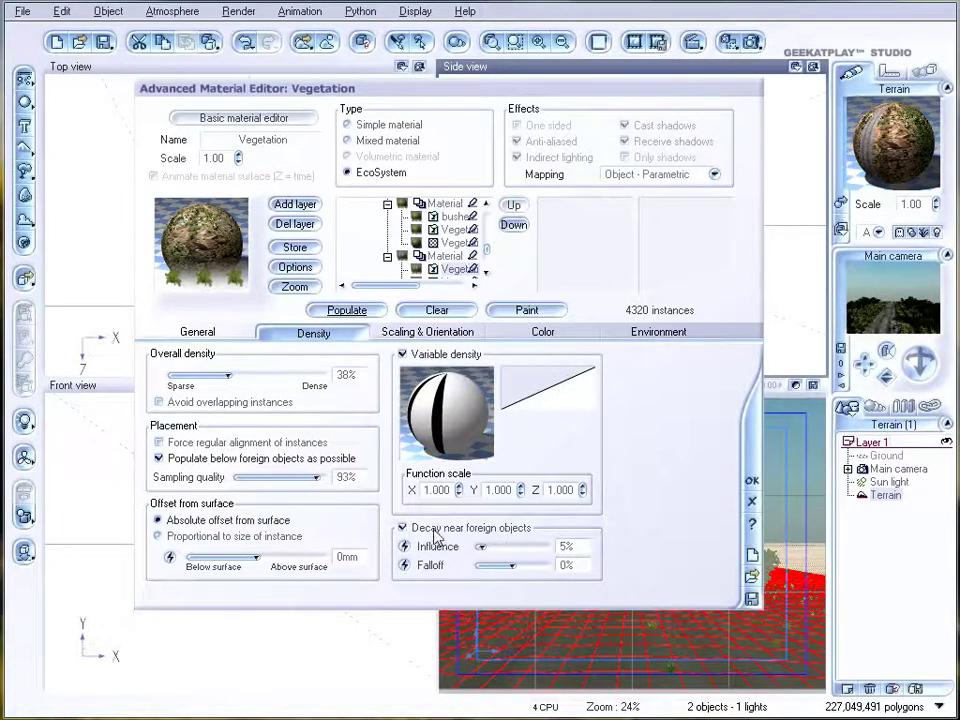
pyautogui.click(694, 41)
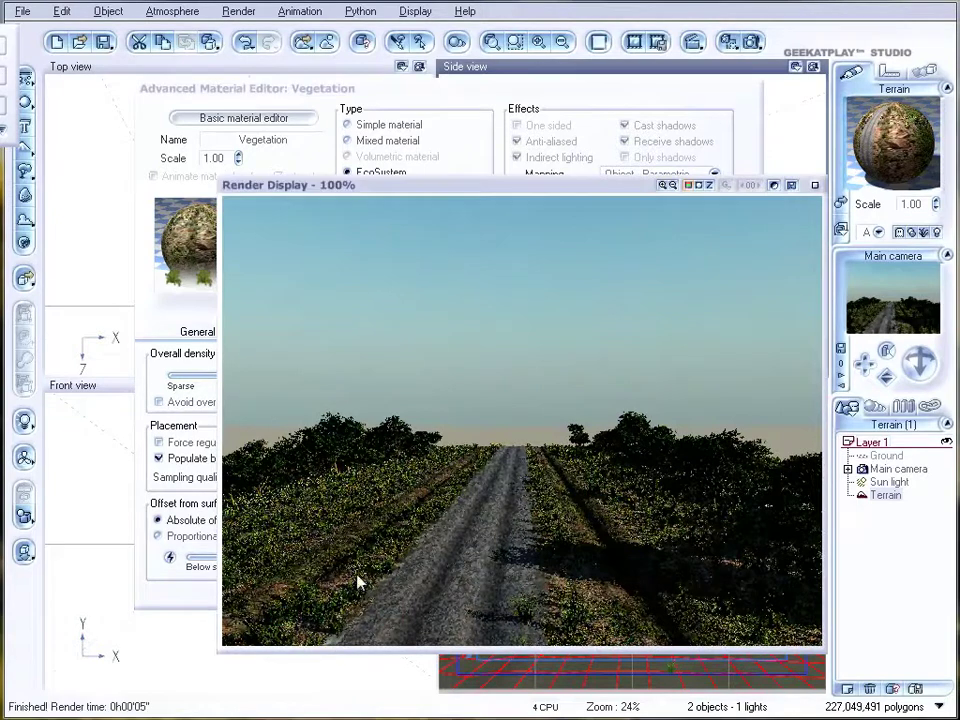
pyautogui.click(816, 186)
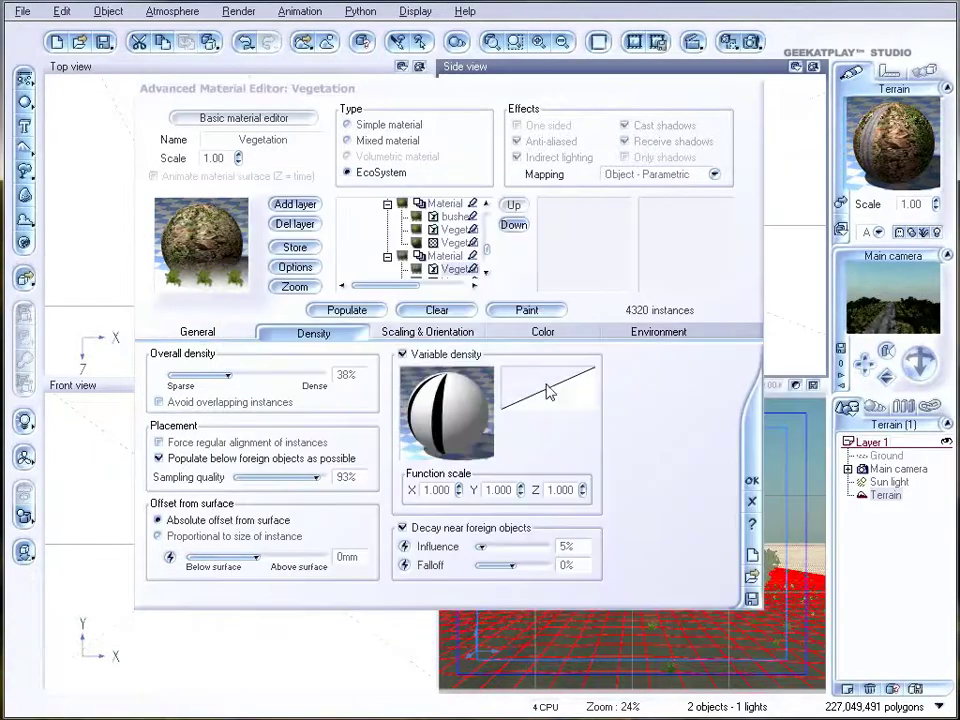
# Invert the reeds density by adding a second filter node of type Opposite (-X) before the Density output.
pyautogui.rightClick(456, 410)
pyautogui.click(470, 418)
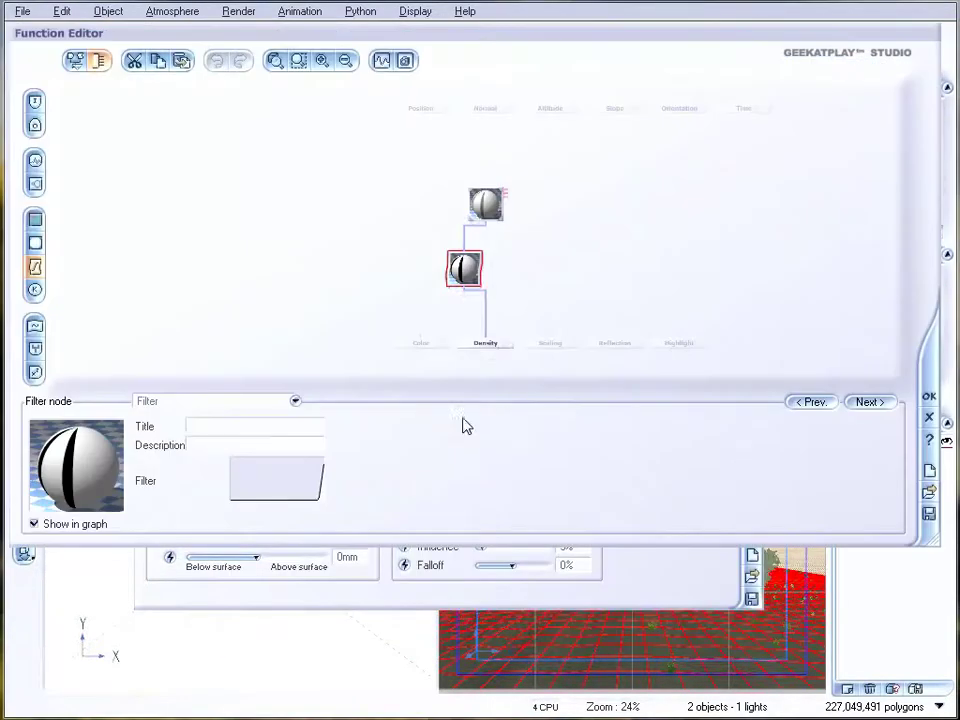
pyautogui.click(485, 319)
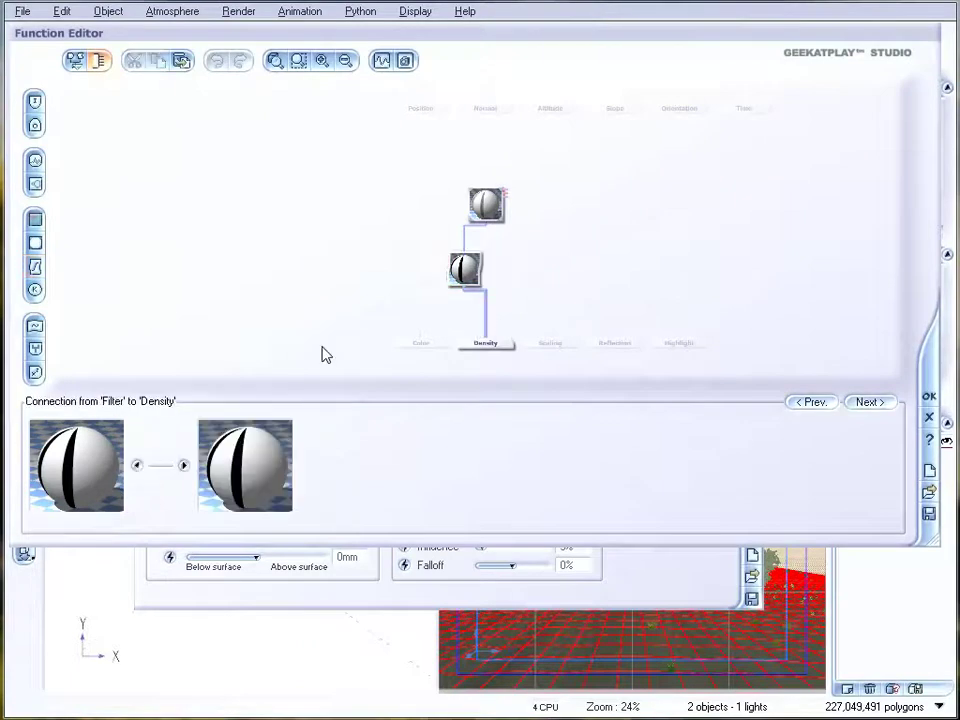
pyautogui.click(34, 266)
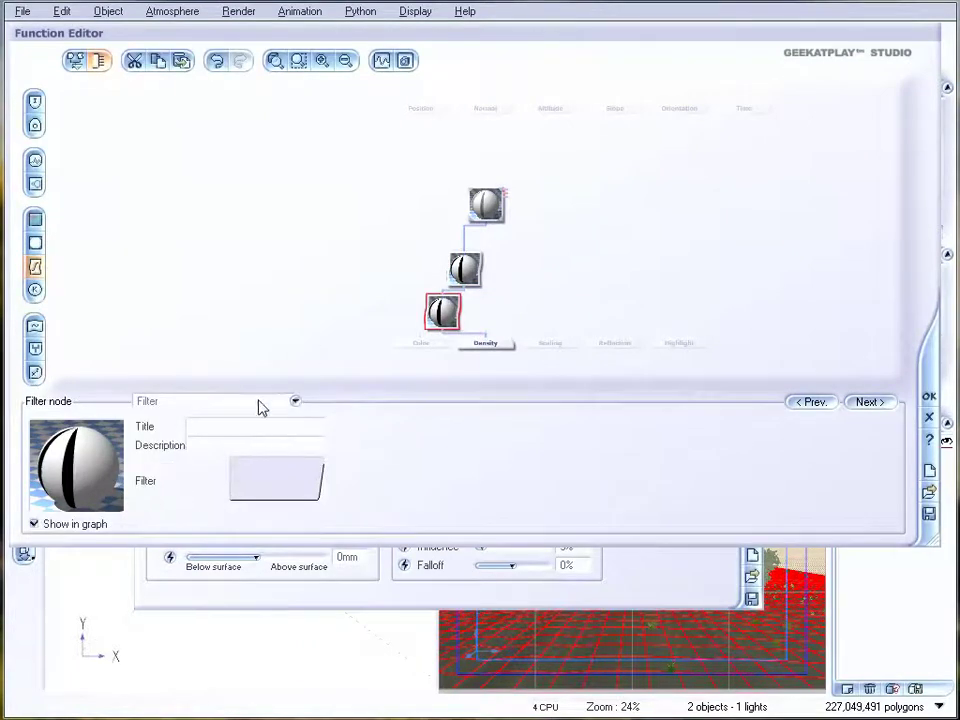
pyautogui.click(295, 402)
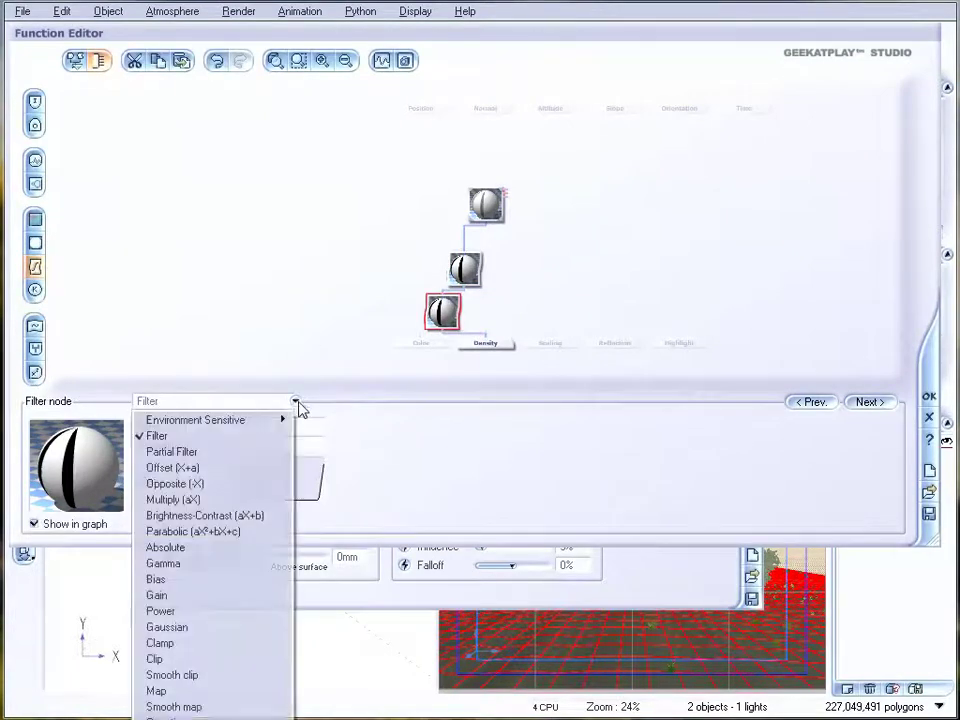
pyautogui.click(217, 485)
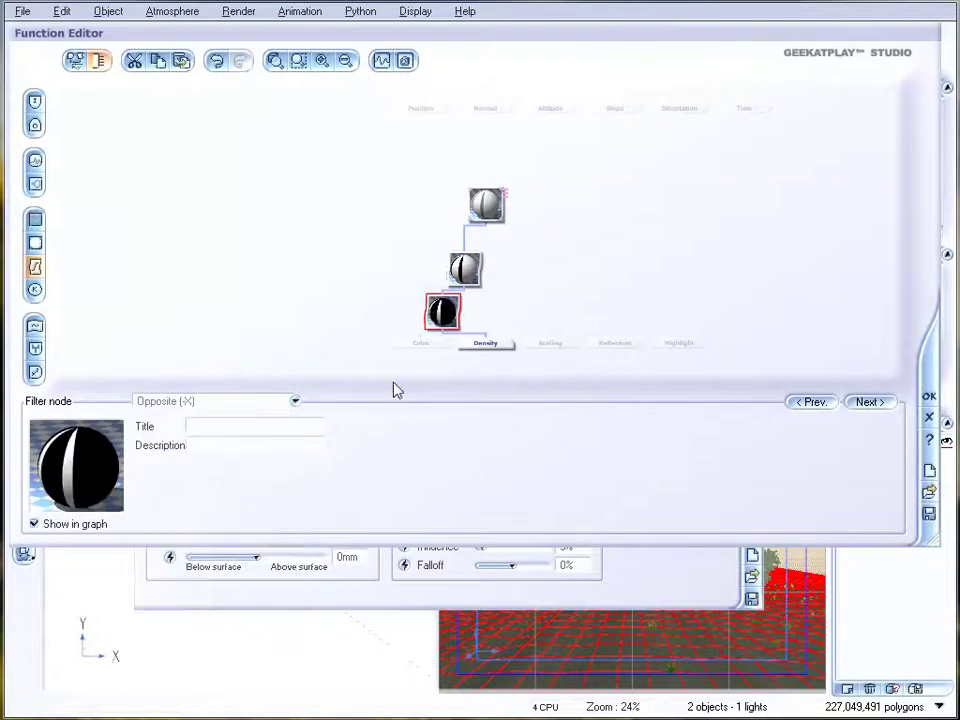
pyautogui.press('Return')
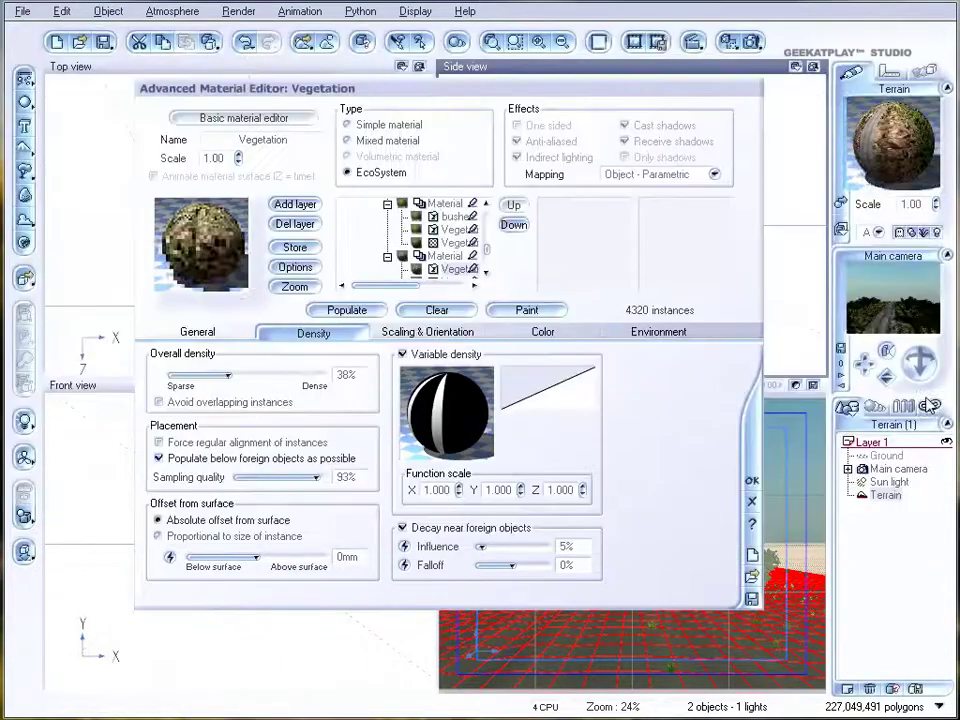
# Repopulate the reeds with the inverted density, test-render the scene and close the render.
pyautogui.click(346, 311)
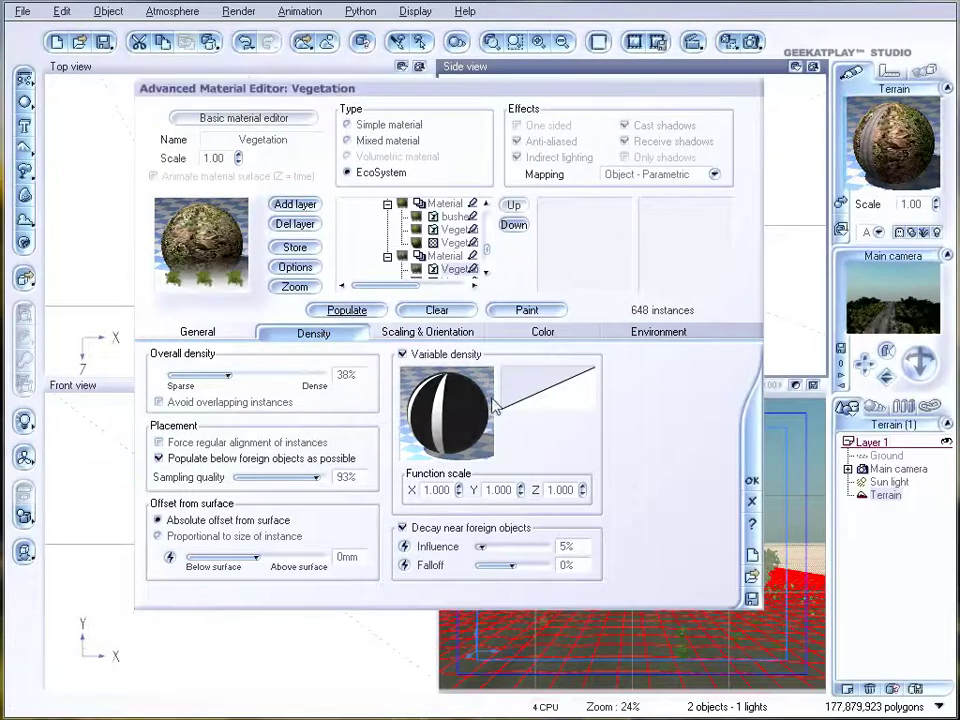
pyautogui.click(752, 42)
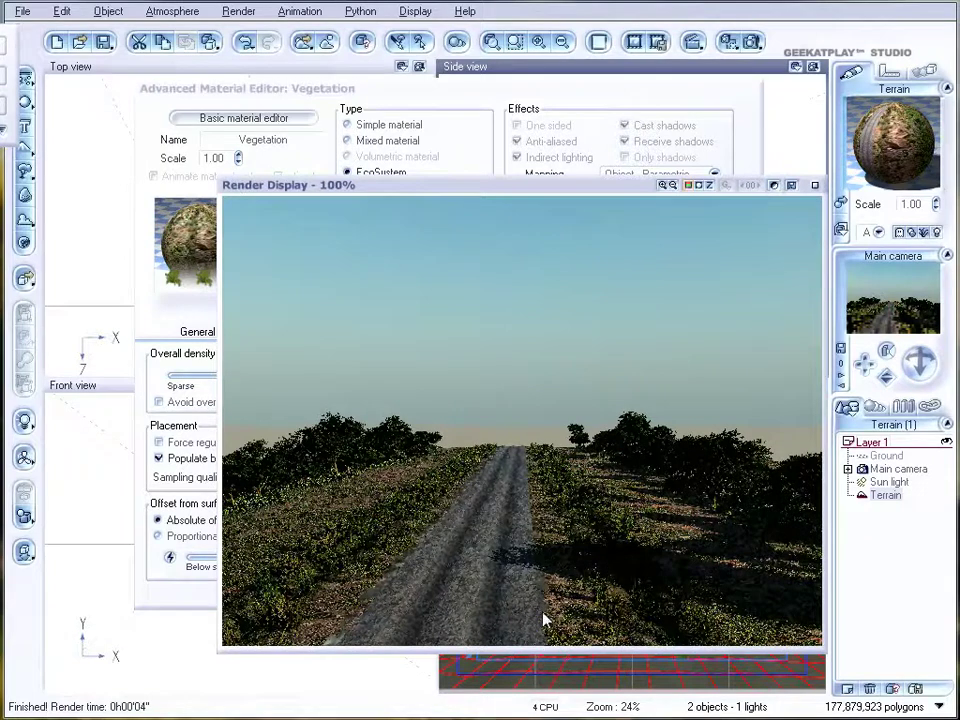
pyautogui.click(815, 186)
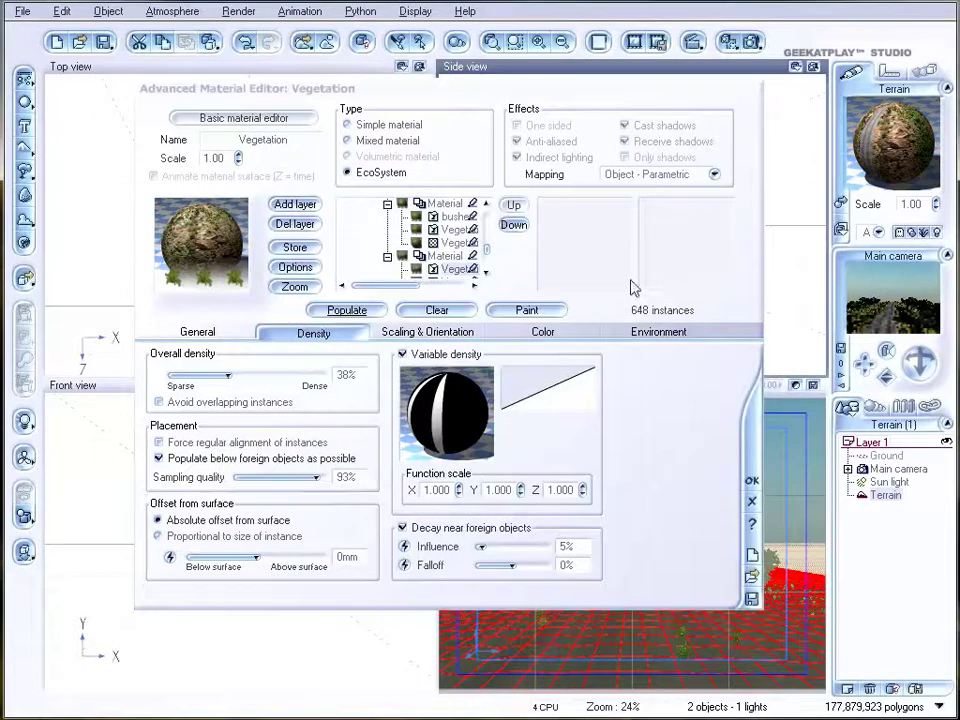
# Lighten the overall color of the Gray Mountain Rocks material in the sides mix to about RGB 224, 222, 218.
pyautogui.click(487, 234)
pyautogui.scroll(-1, 490, 230)
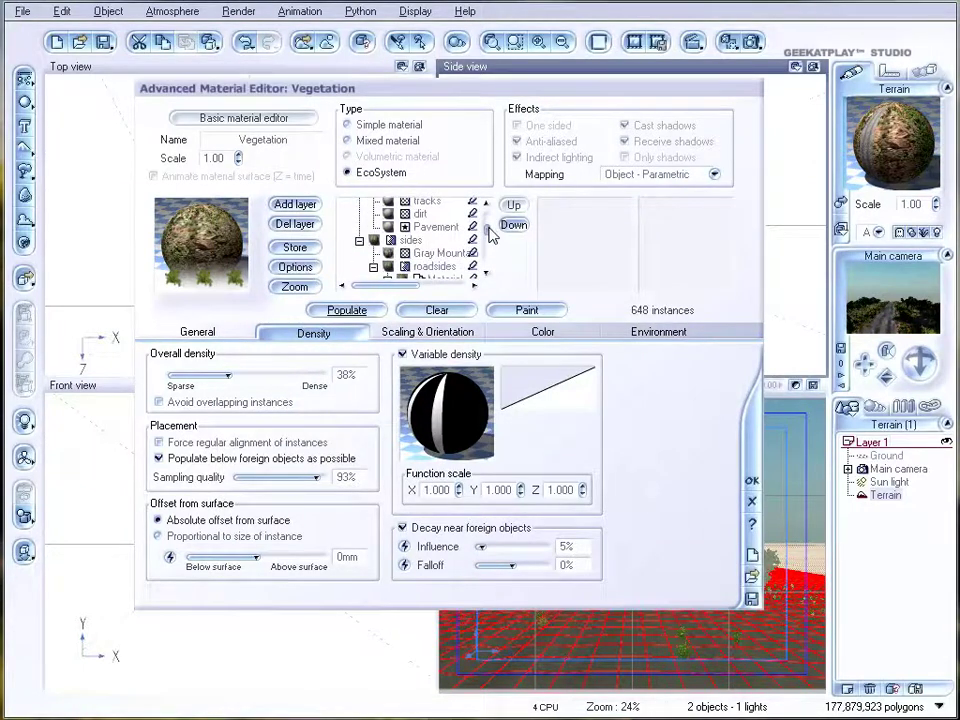
pyautogui.click(455, 254)
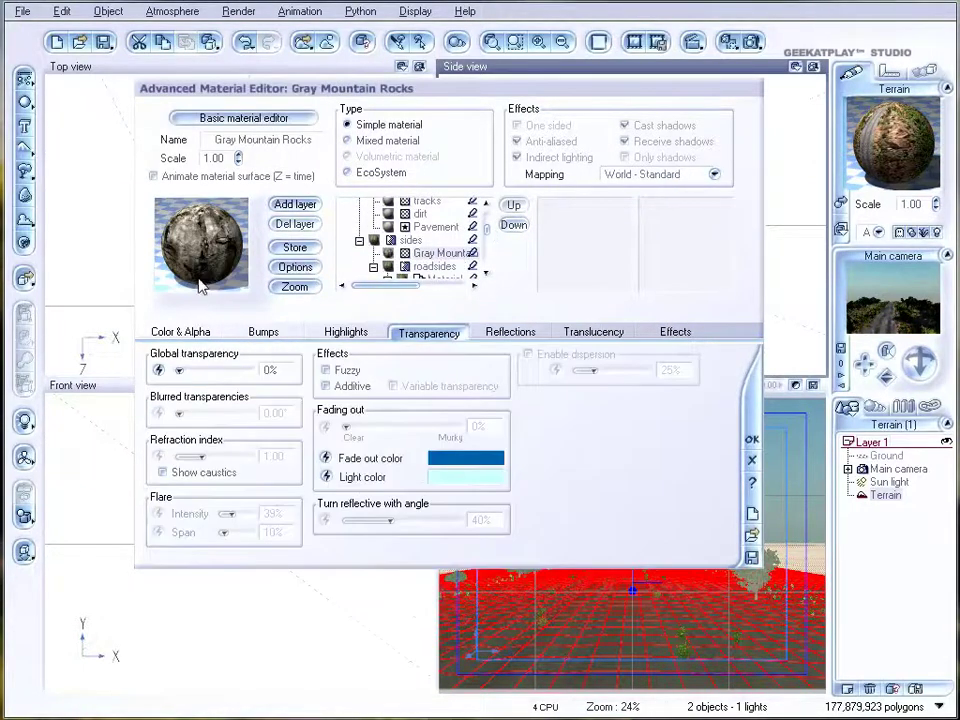
pyautogui.click(178, 332)
pyautogui.rightClick(545, 371)
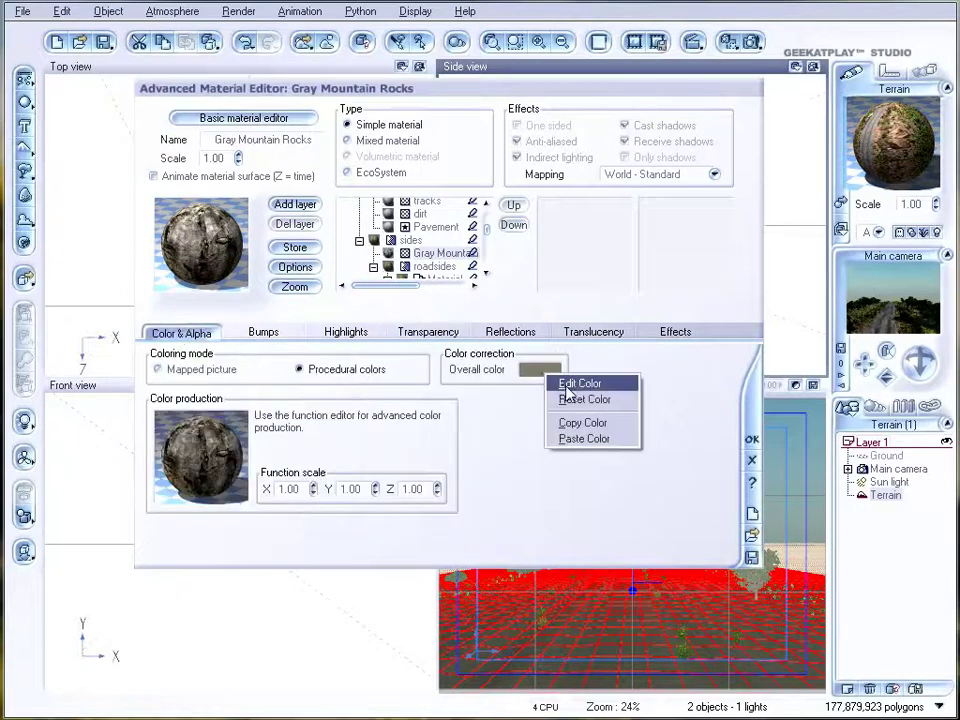
pyautogui.click(565, 385)
pyautogui.moveTo(626, 268); pyautogui.dragTo(620, 173)
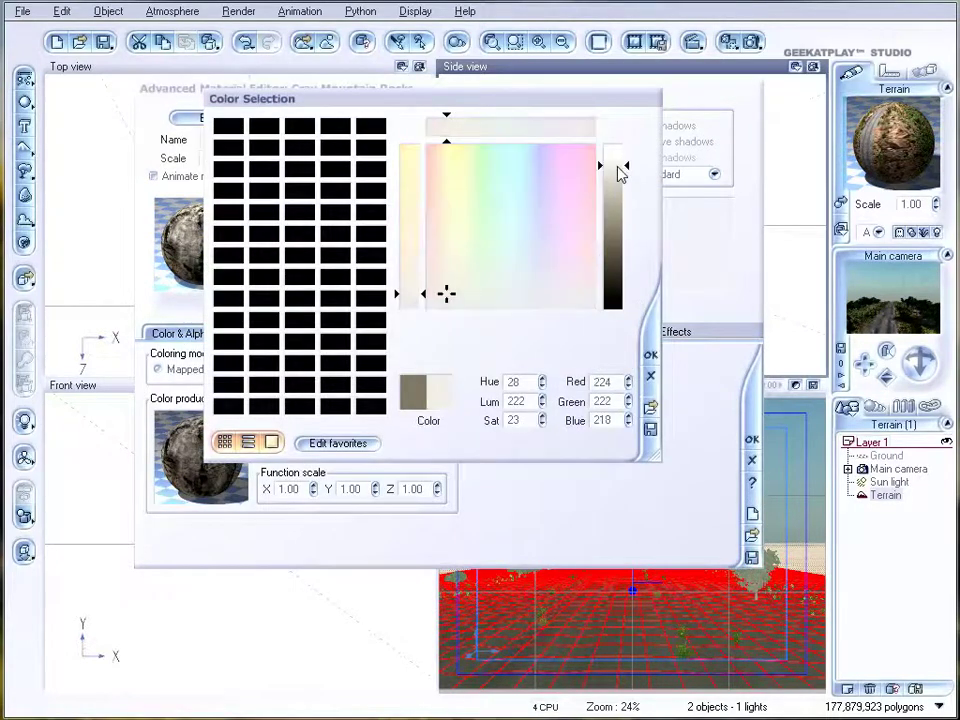
pyautogui.press('Escape')
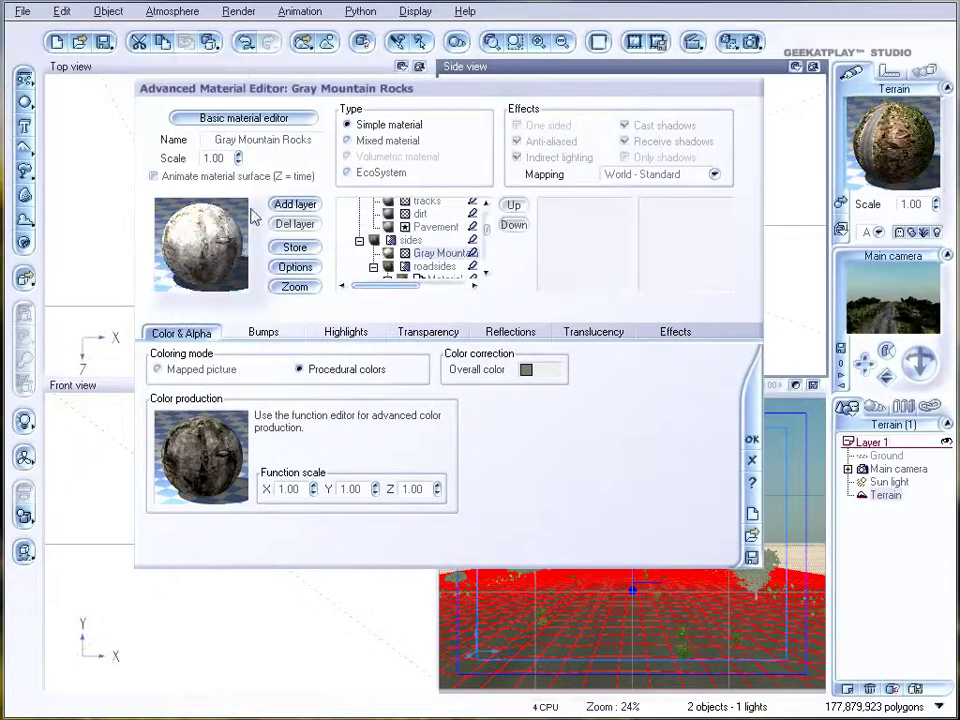
# Set the rock material's scale to 0.40 and bump depth to 0.750, test-render the scene, and accept the terrain material.
pyautogui.moveTo(239, 158); pyautogui.dragTo(239, 172)
pyautogui.click(262, 332)
pyautogui.moveTo(334, 455); pyautogui.dragTo(335, 420)
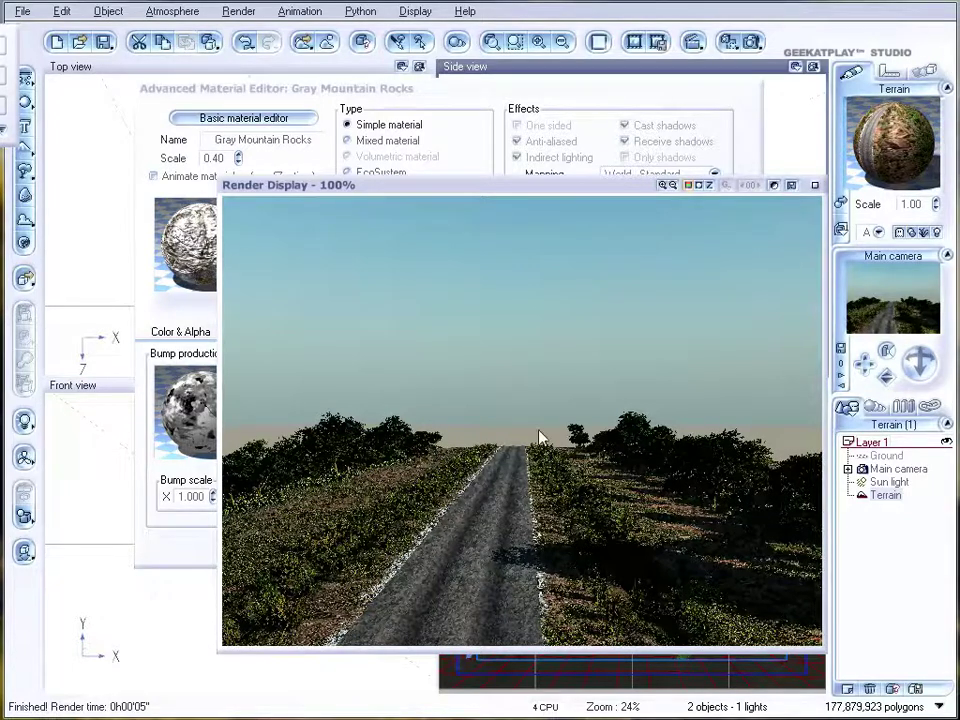
pyautogui.click(815, 186)
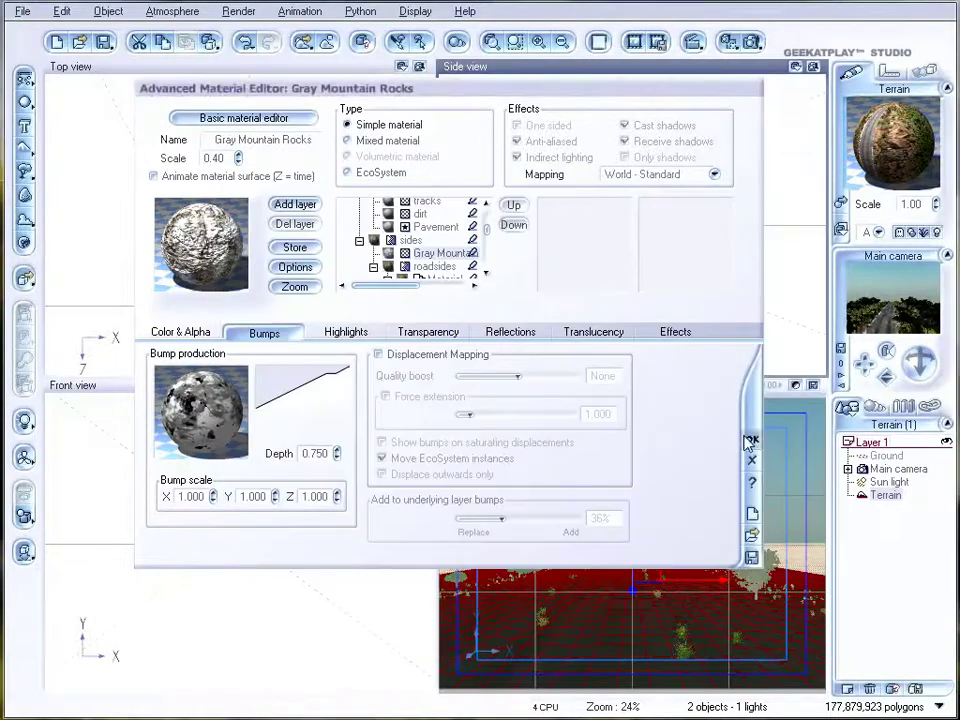
pyautogui.click(752, 439)
# Apply the Vegetation material from the Landscapes collection to the Ground plane.
pyautogui.doubleClick(886, 455)
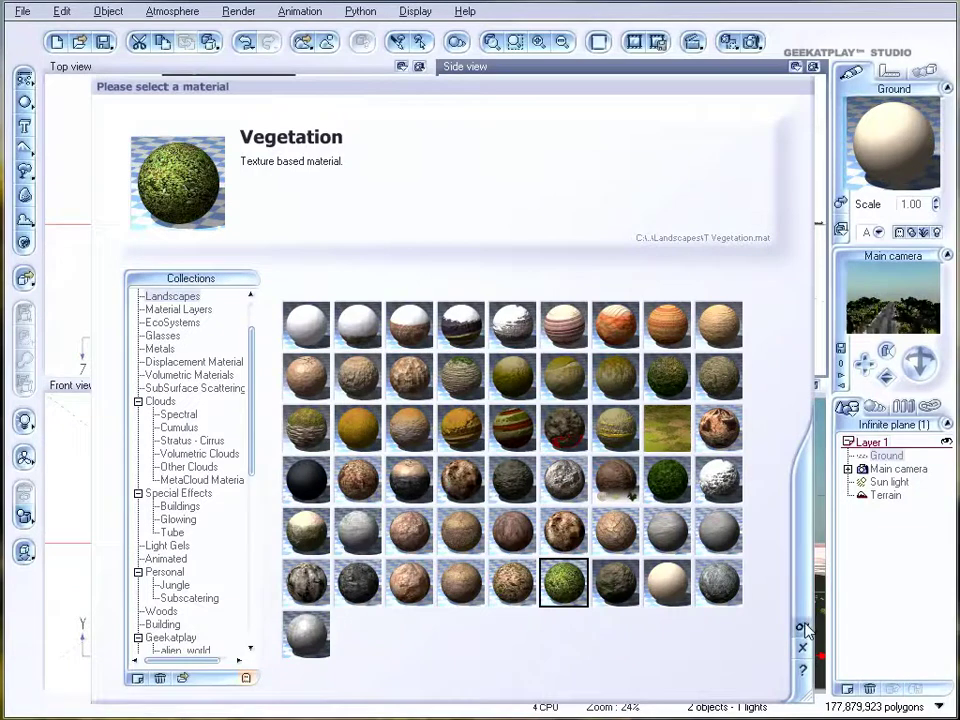
pyautogui.click(802, 626)
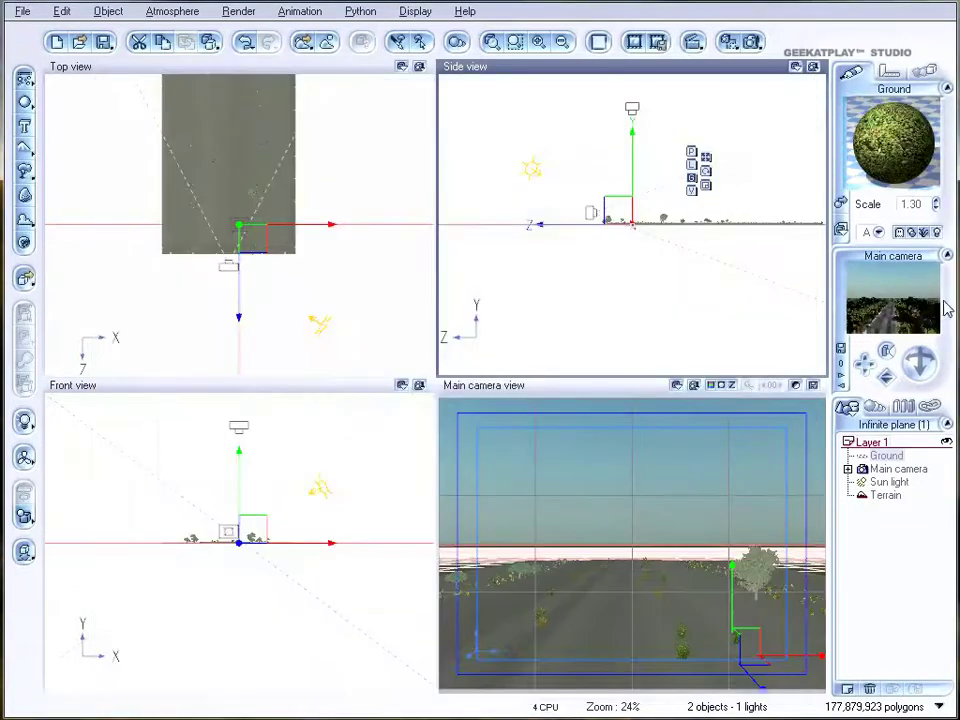
# Load the Bisbee atmosphere from the Spectral Sunshine collection.
pyautogui.click(168, 14)
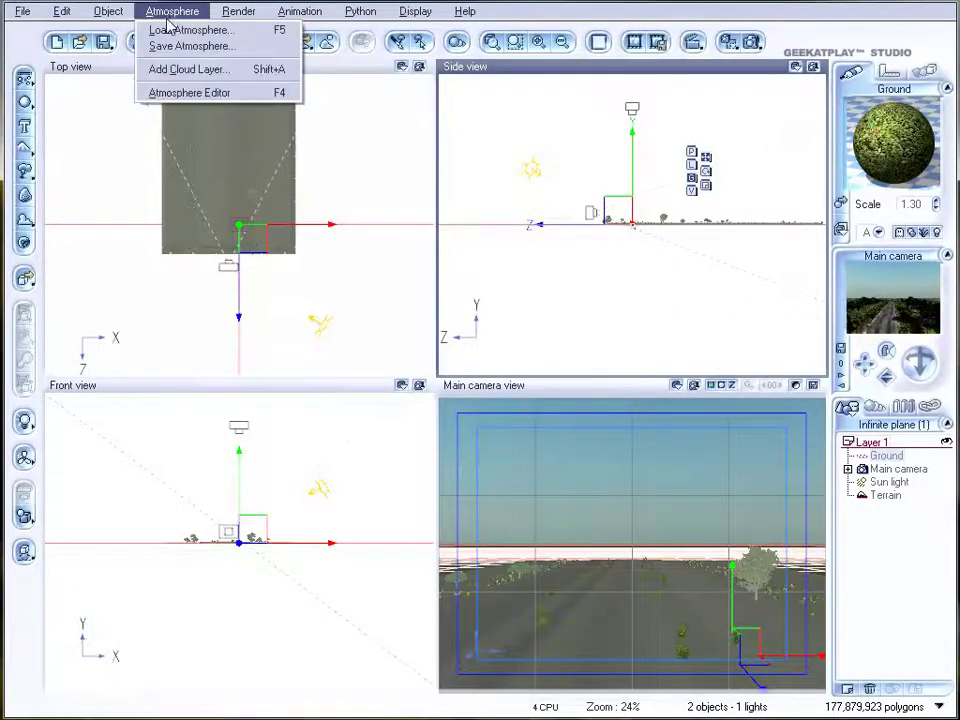
pyautogui.click(169, 31)
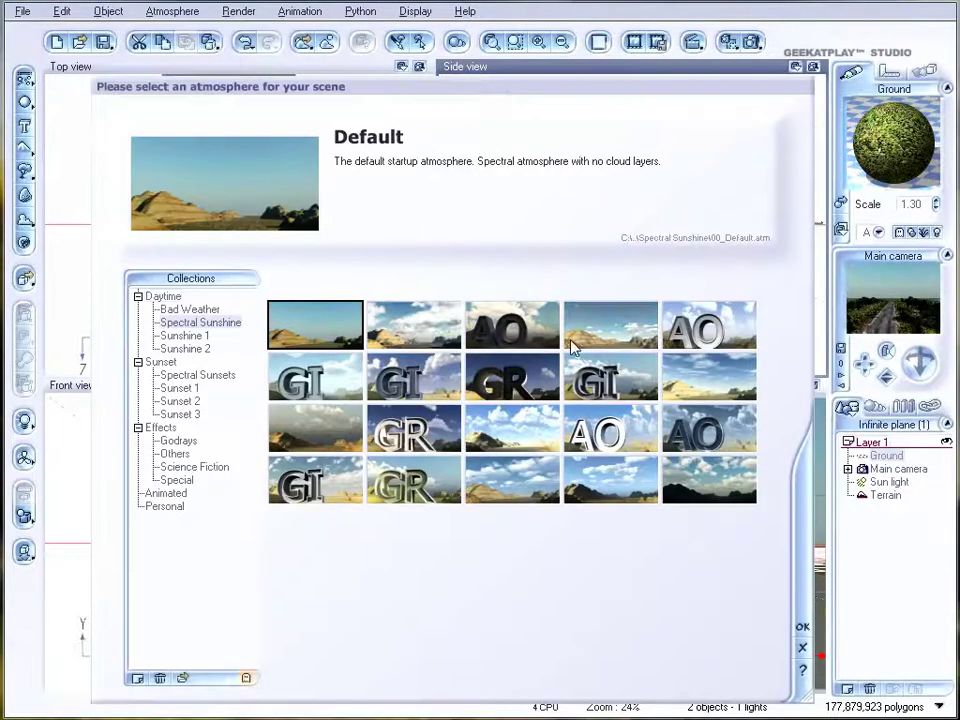
pyautogui.click(425, 325)
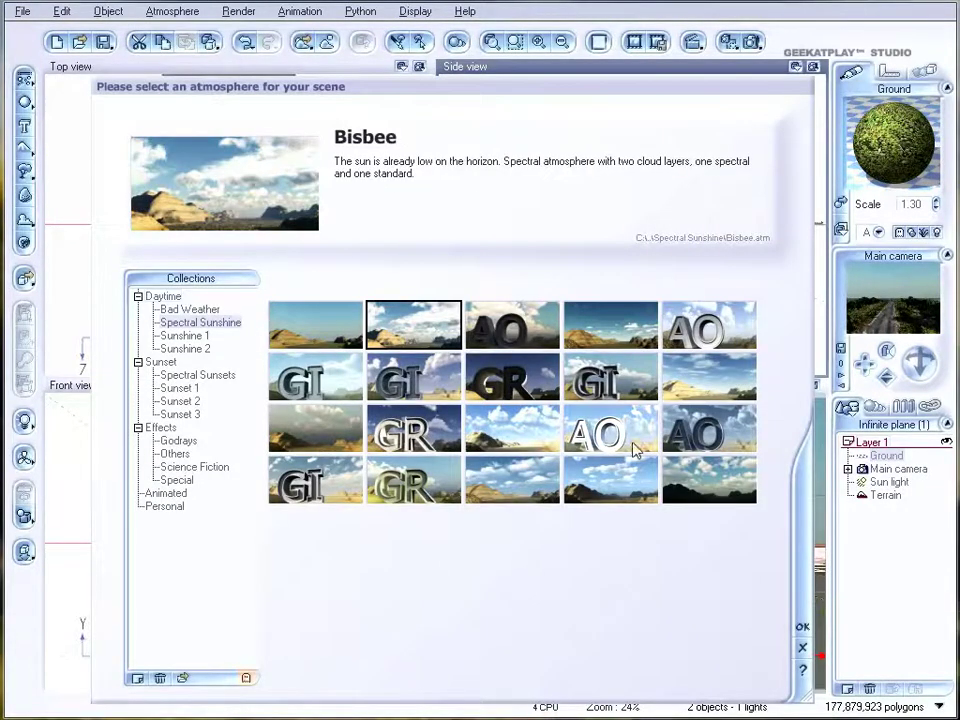
pyautogui.click(802, 627)
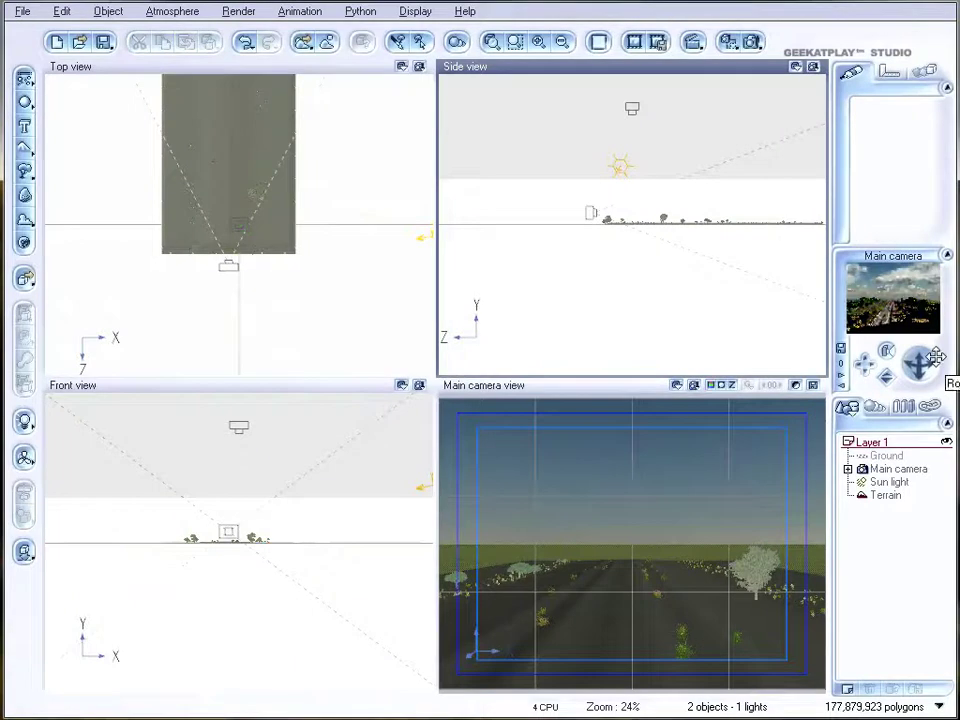
# Reduce the shadow density of the atmosphere's Low Clouds layer to 30%.
pyautogui.click(172, 14)
pyautogui.click(208, 92)
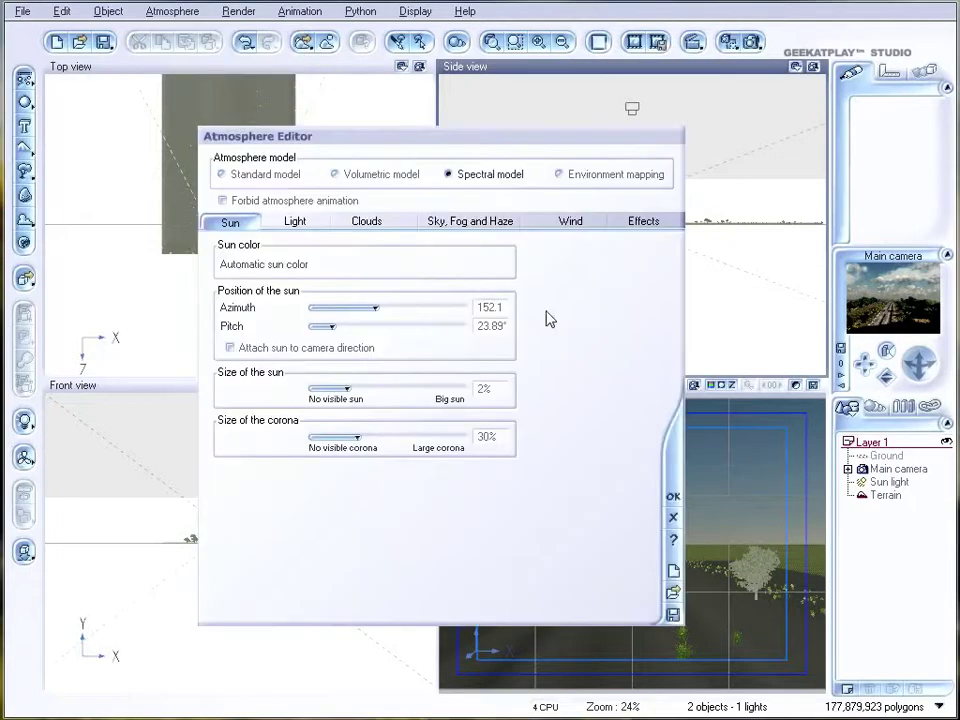
pyautogui.click(371, 222)
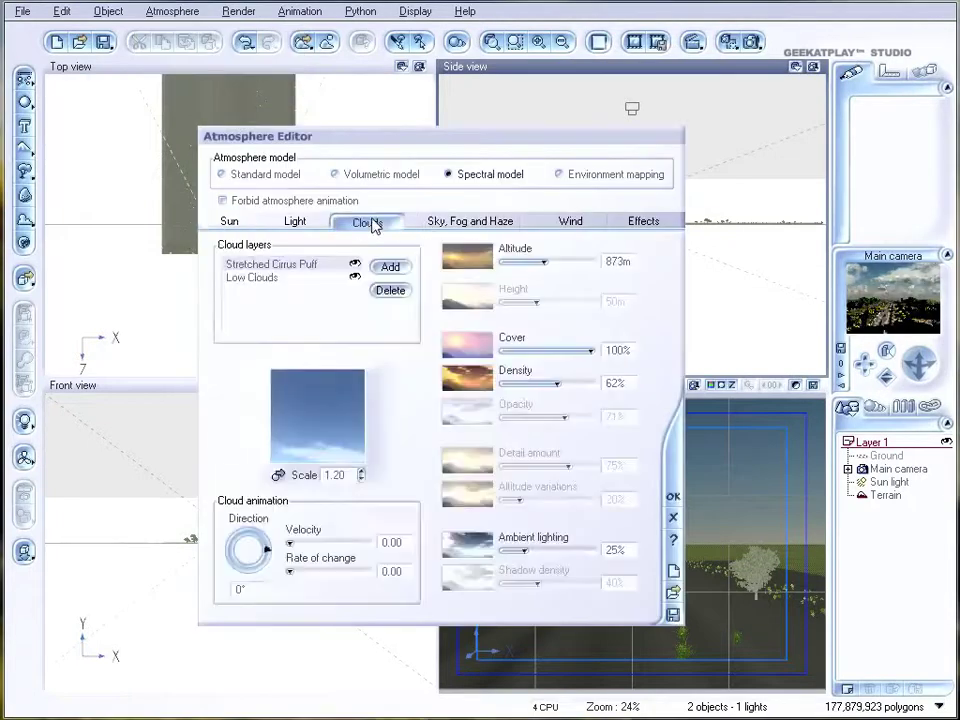
pyautogui.click(268, 265)
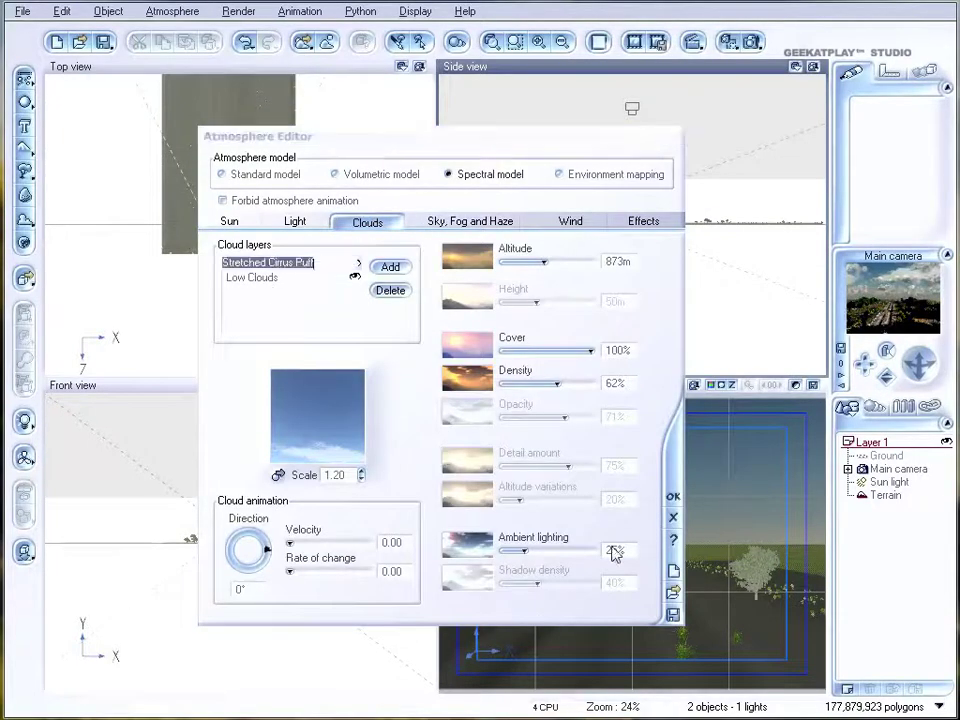
pyautogui.click(252, 277)
pyautogui.moveTo(592, 582); pyautogui.dragTo(553, 582)
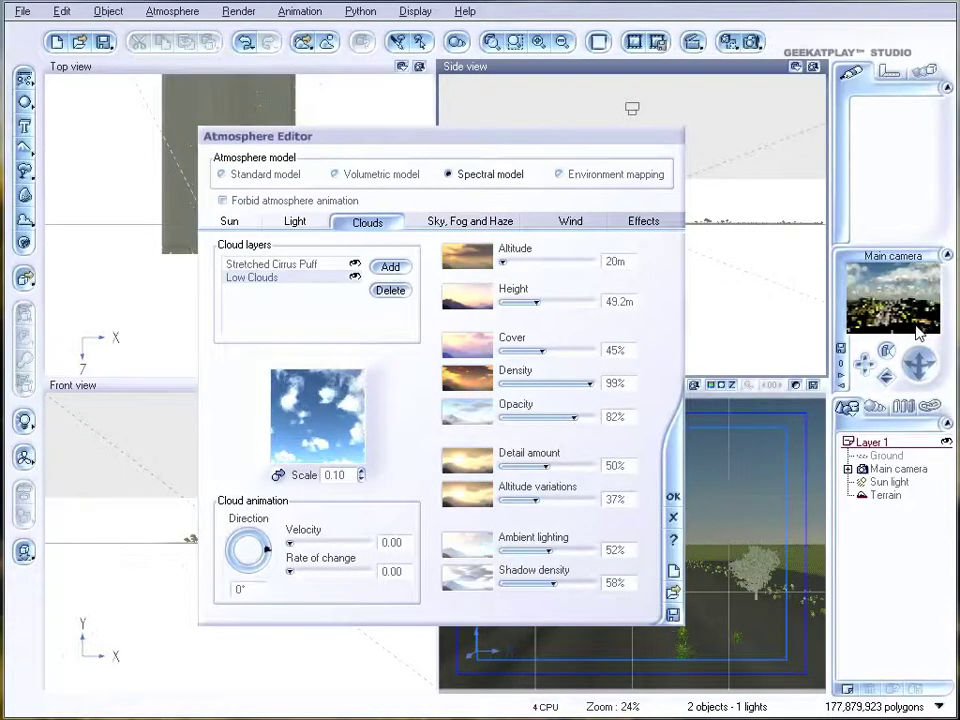
pyautogui.moveTo(553, 582); pyautogui.dragTo(528, 582)
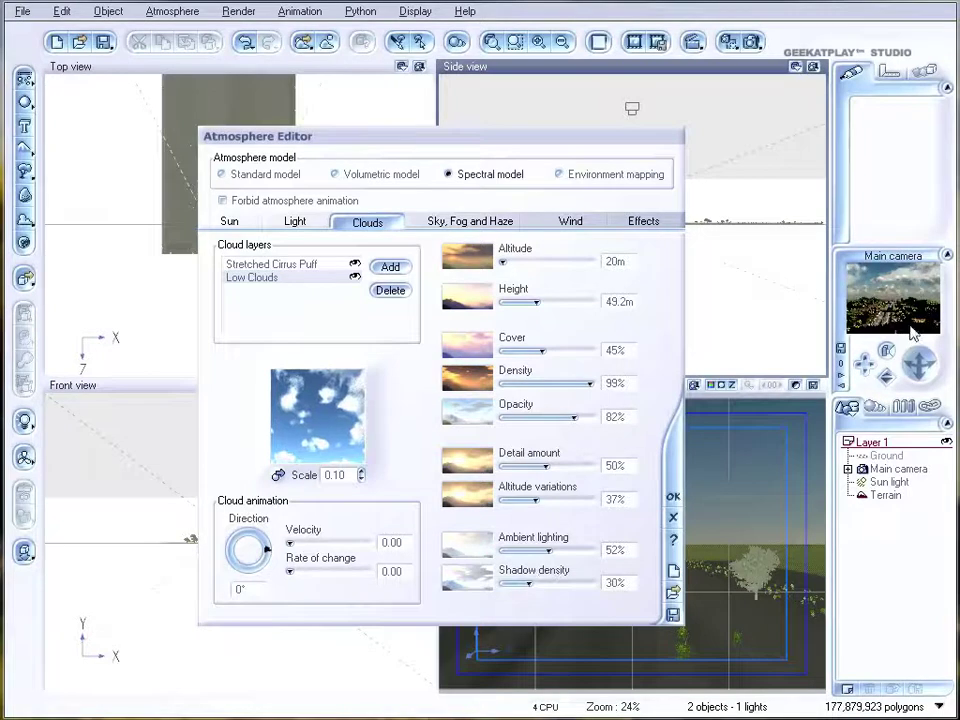
# Set the atmosphere's haze ground density to 27% and fog ground density to 38%, and accept the changes.
pyautogui.click(467, 223)
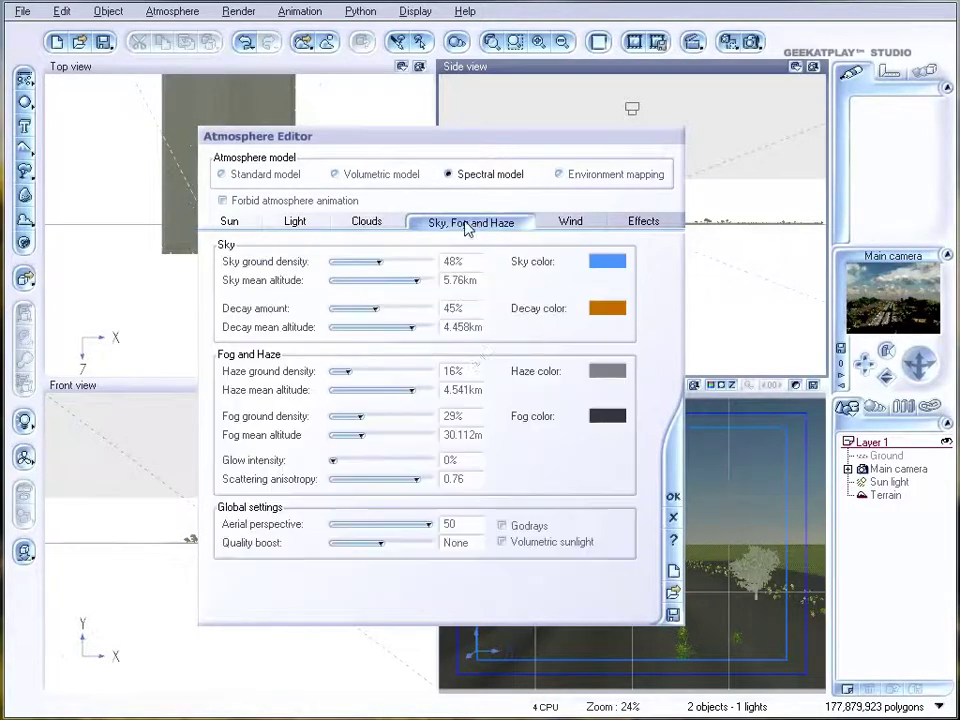
pyautogui.moveTo(356, 369); pyautogui.dragTo(362, 371)
pyautogui.moveTo(364, 420); pyautogui.dragTo(370, 419)
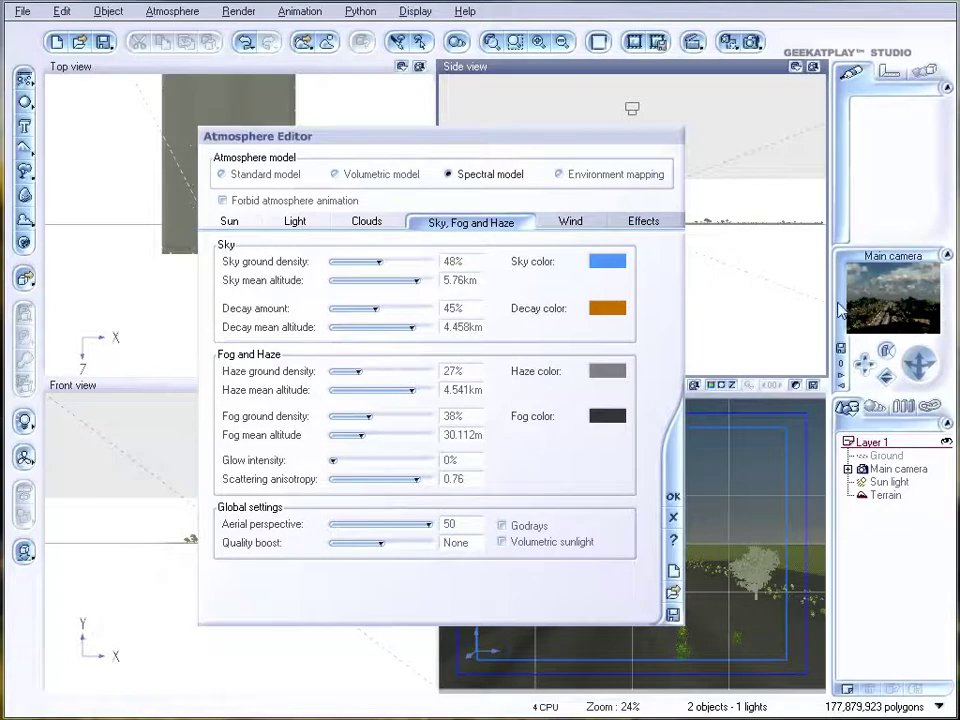
pyautogui.click(673, 496)
# Render the scene to screen with the Final quality preset.
pyautogui.click(751, 41)
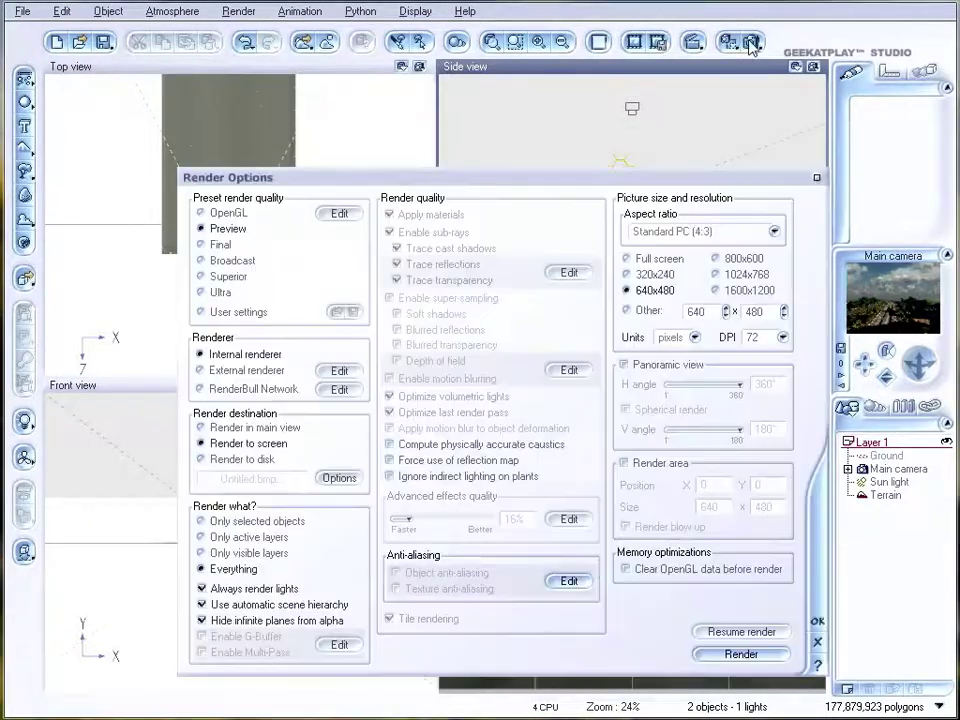
pyautogui.click(219, 248)
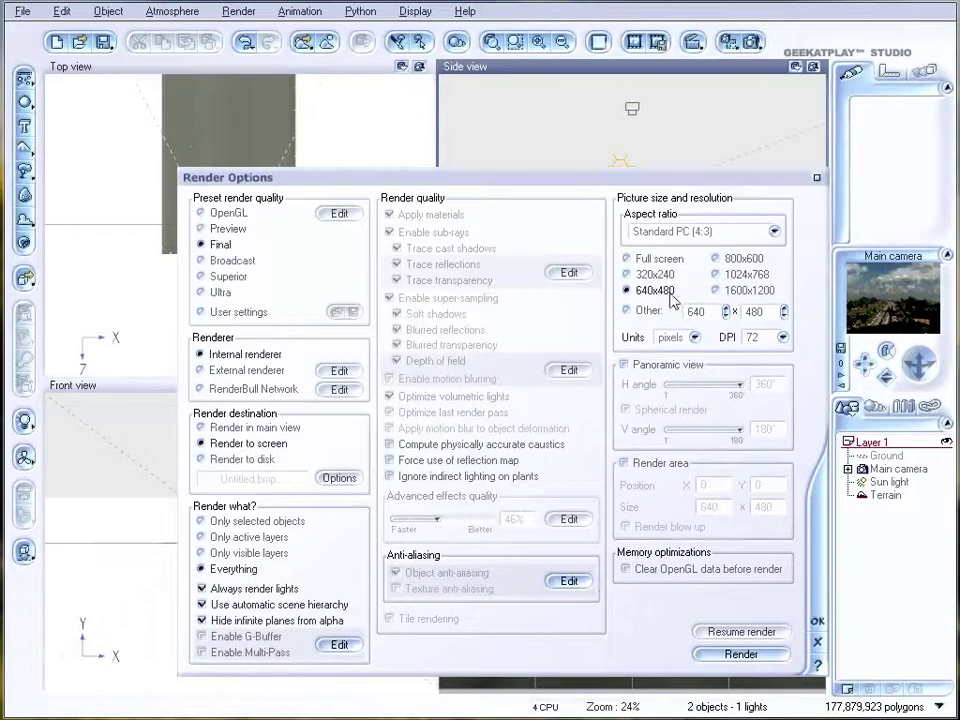
pyautogui.click(741, 654)
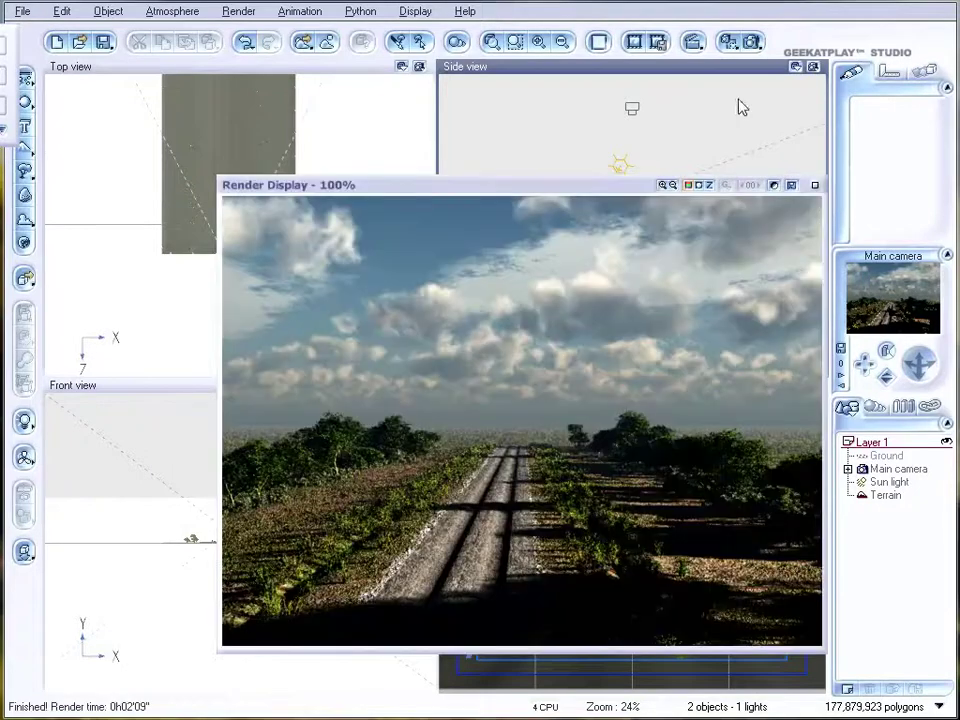